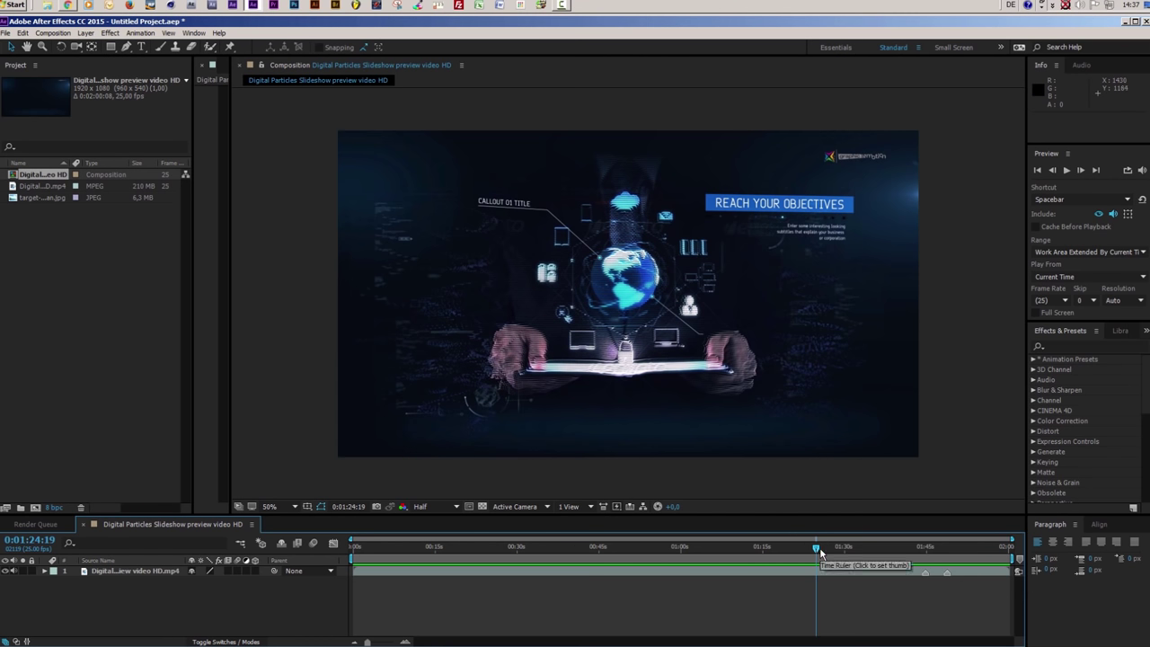
# Play back the Digital Particles Slideshow preview, and switch to the browser showing the Digital Corporate Slideshow item page
pyautogui.press('space')
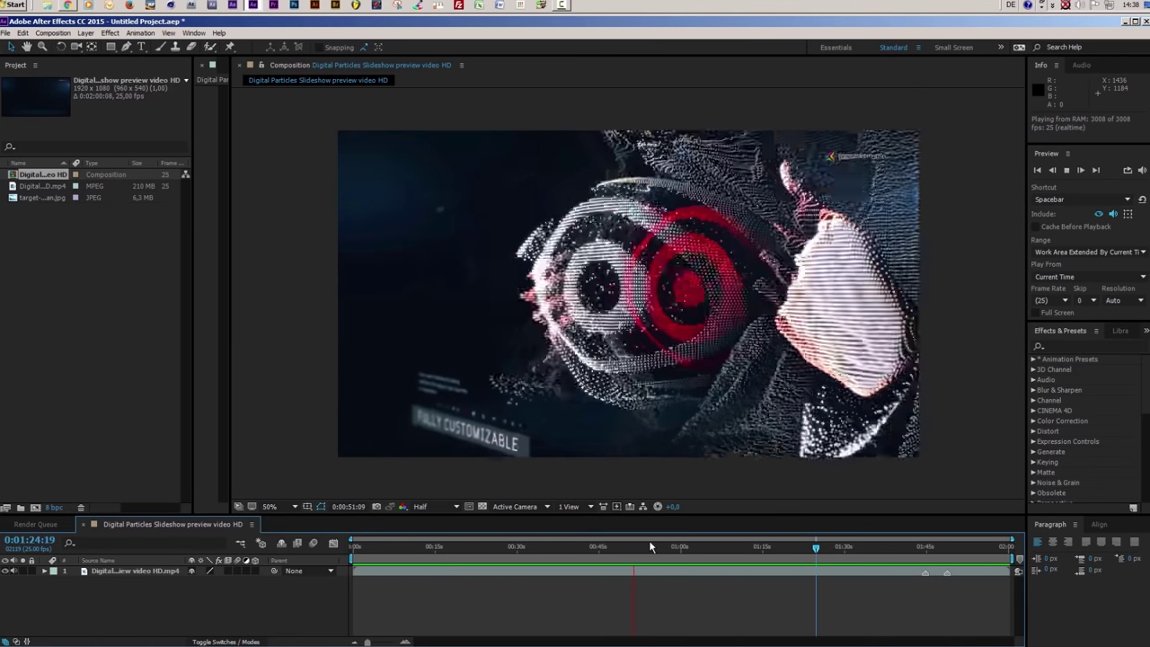
pyautogui.press('space')
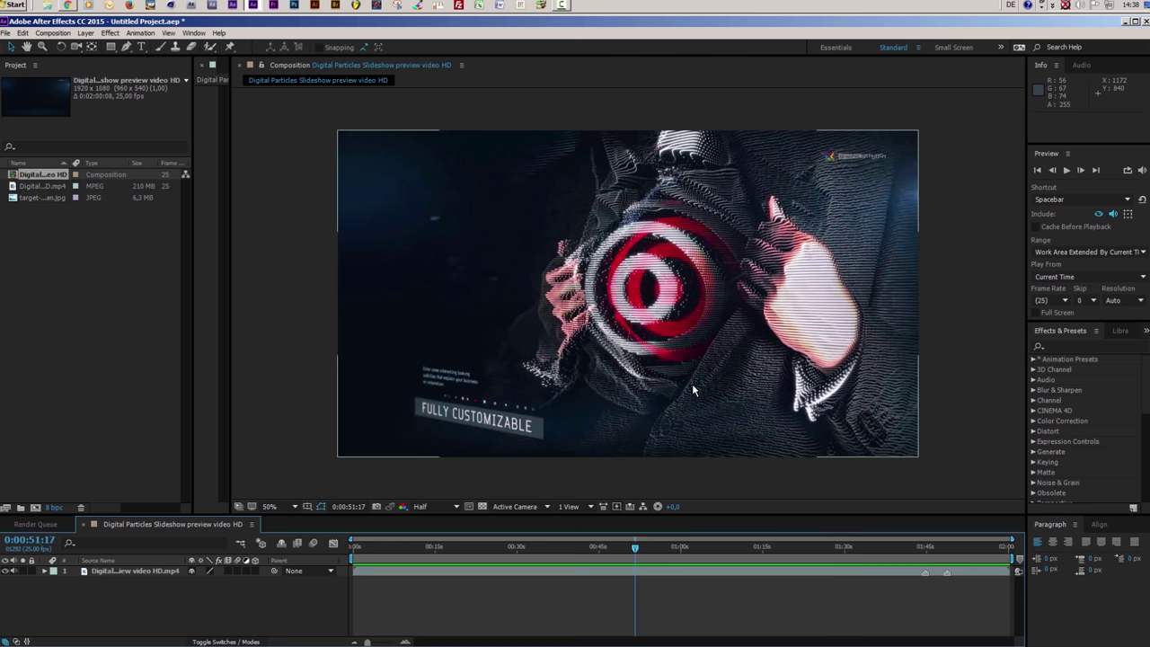
pyautogui.hotkey('alt', 'Tab')
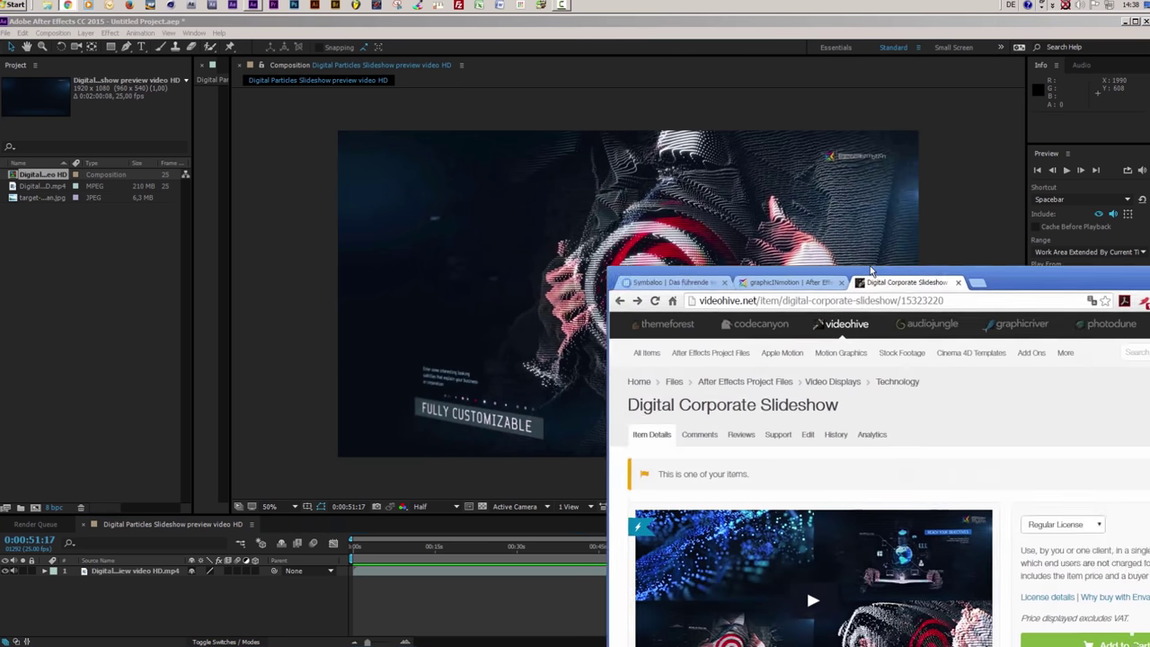
pyautogui.moveTo(1035, 273); pyautogui.dragTo(659, 105)
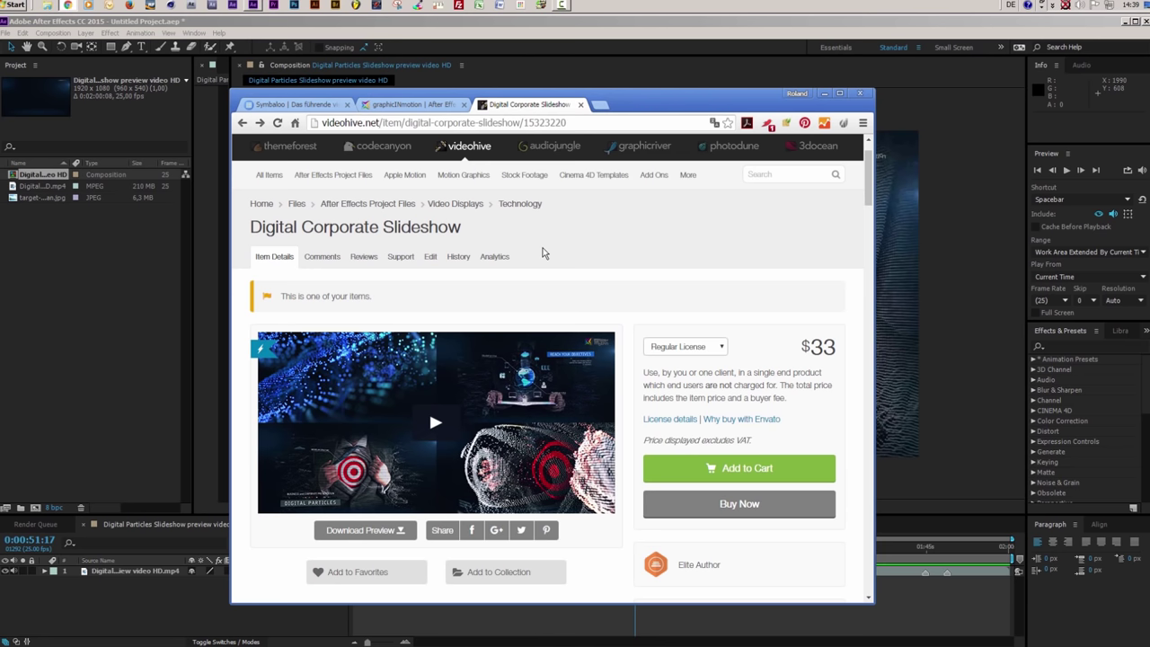
# Browse the After Effects template gallery on the graphicinmotion website, and move the browser window out of the way
pyautogui.click(415, 105)
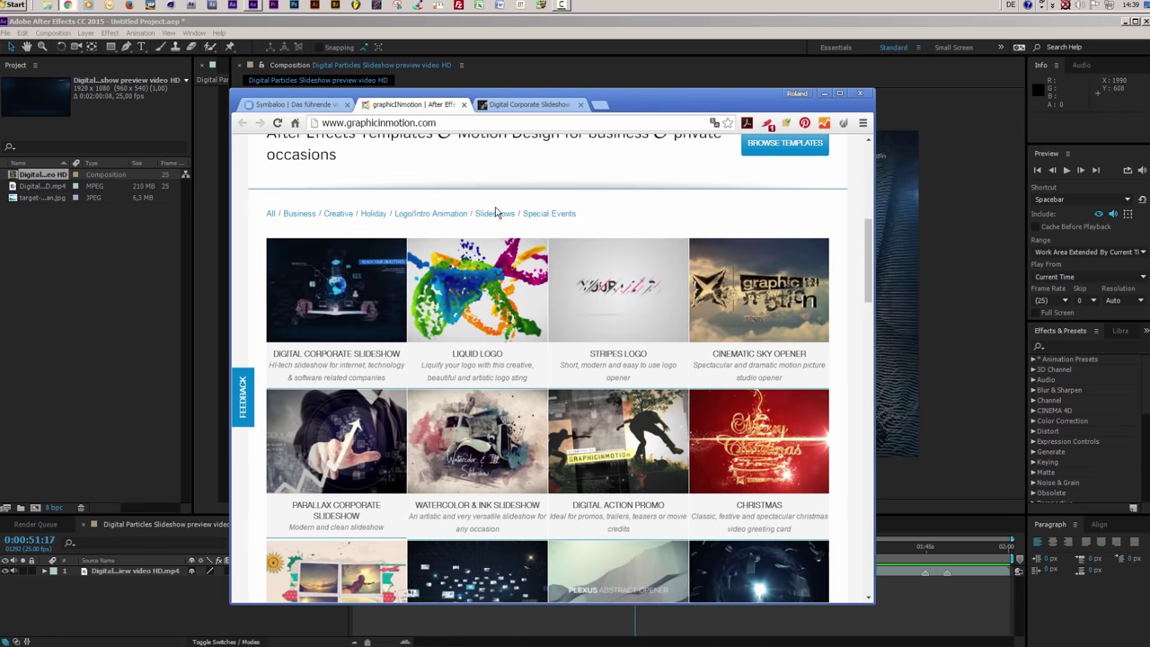
pyautogui.scroll(5, 495, 211)
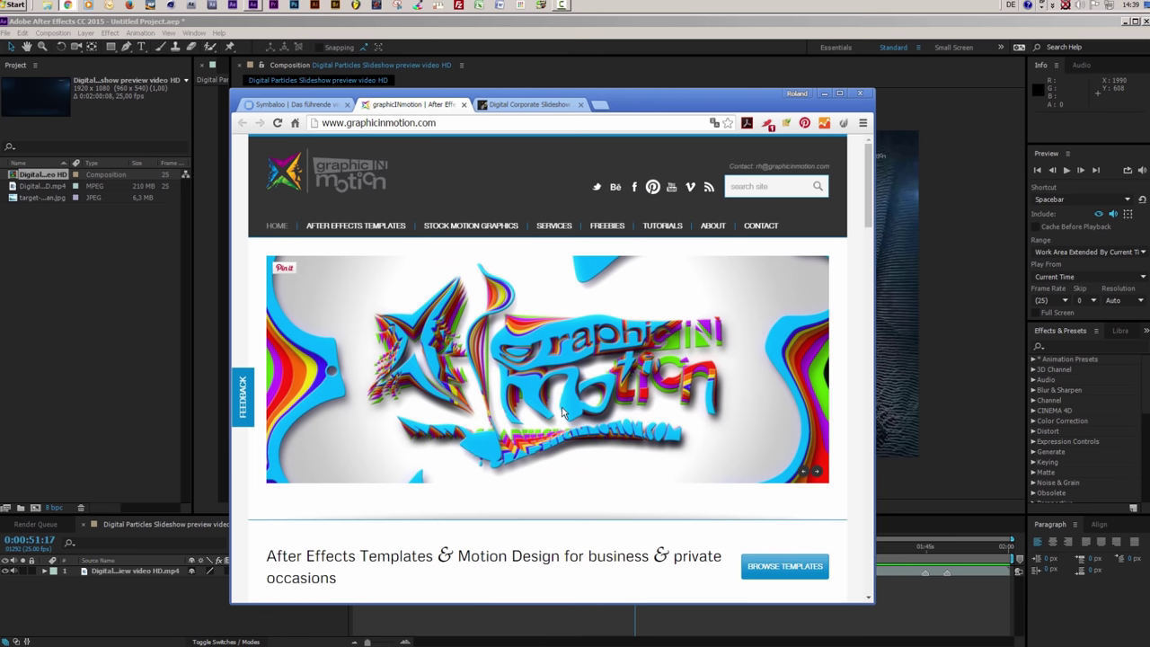
pyautogui.scroll(-4, 562, 411)
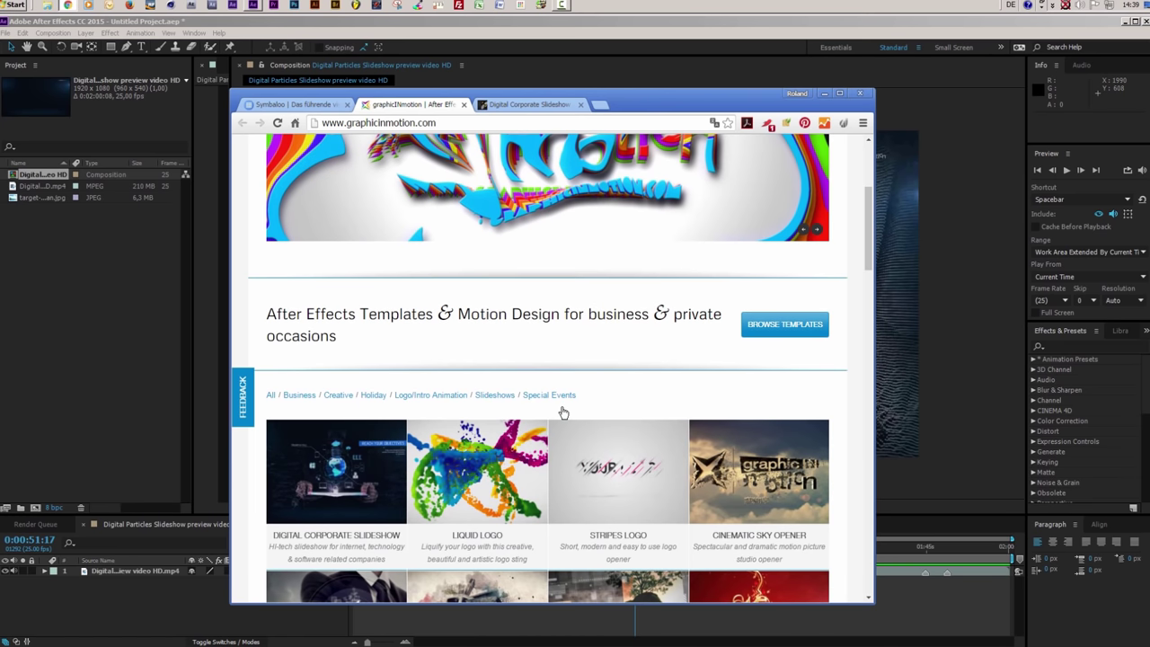
pyautogui.scroll(-2, 562, 412)
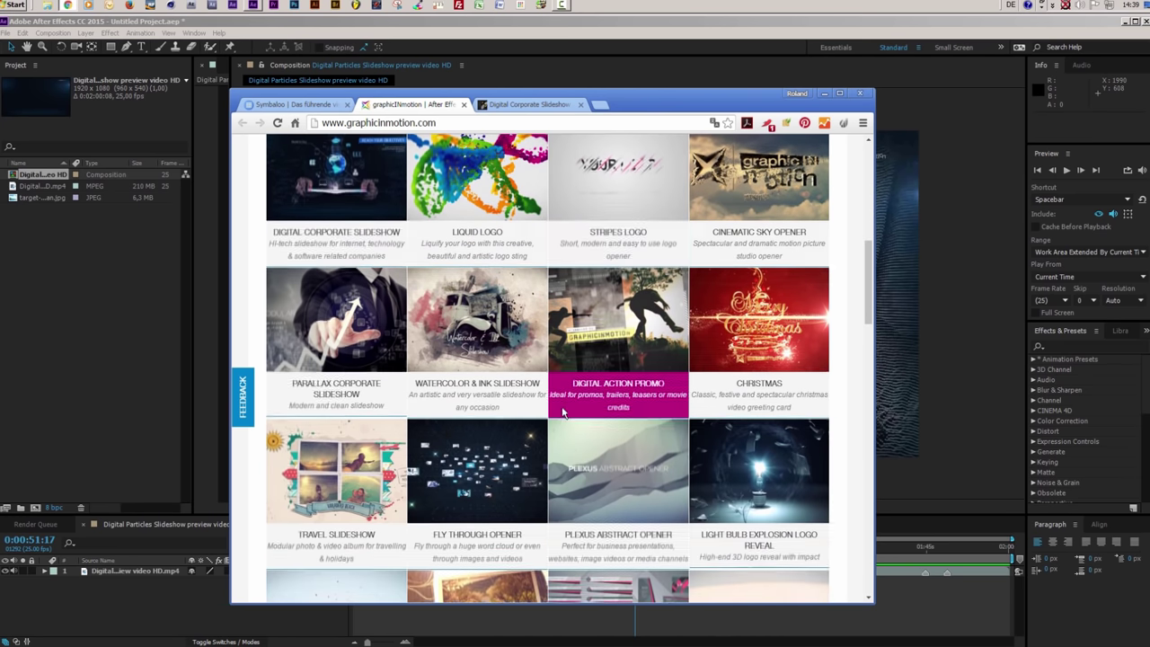
pyautogui.scroll(-2, 562, 412)
pyautogui.scroll(-1, 562, 412)
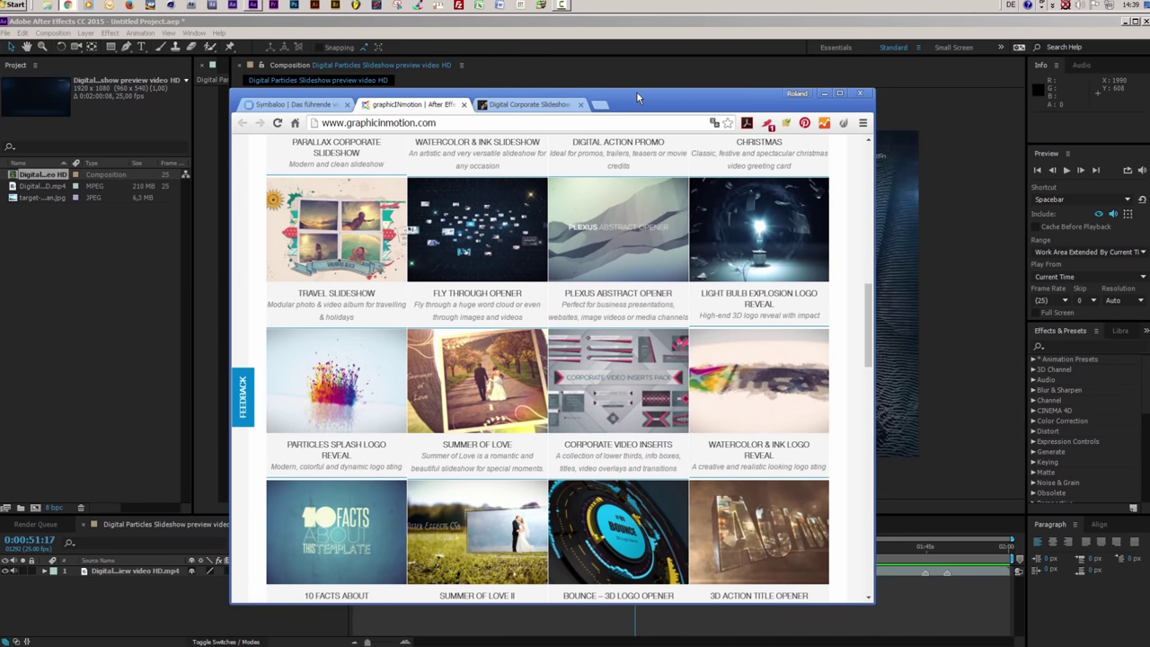
pyautogui.moveTo(636, 94); pyautogui.dragTo(1149, 104)
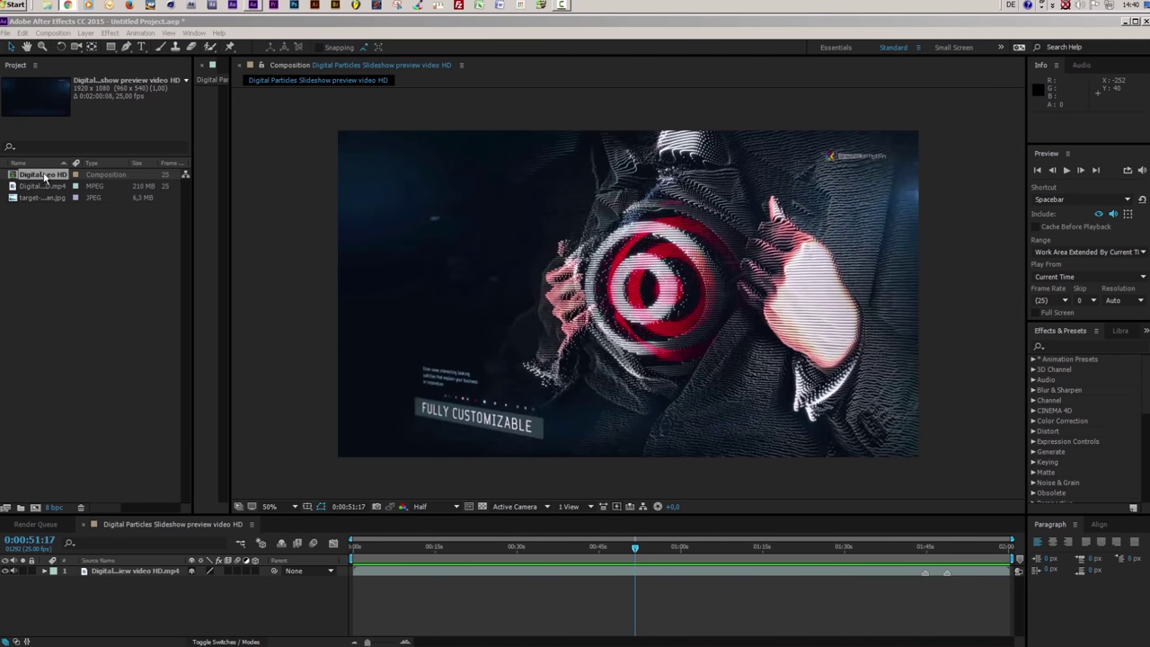
# Delete the preview video composition and its MP4 footage from the project, keeping the target-businessman image
pyautogui.click(45, 185)
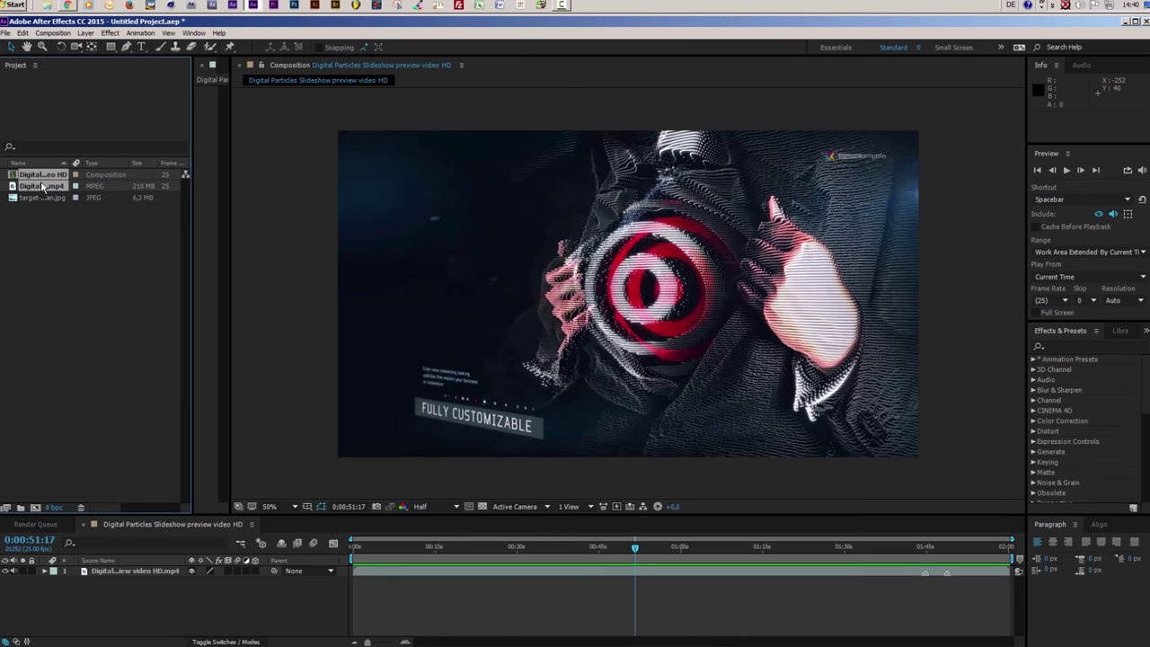
pyautogui.press('Delete')
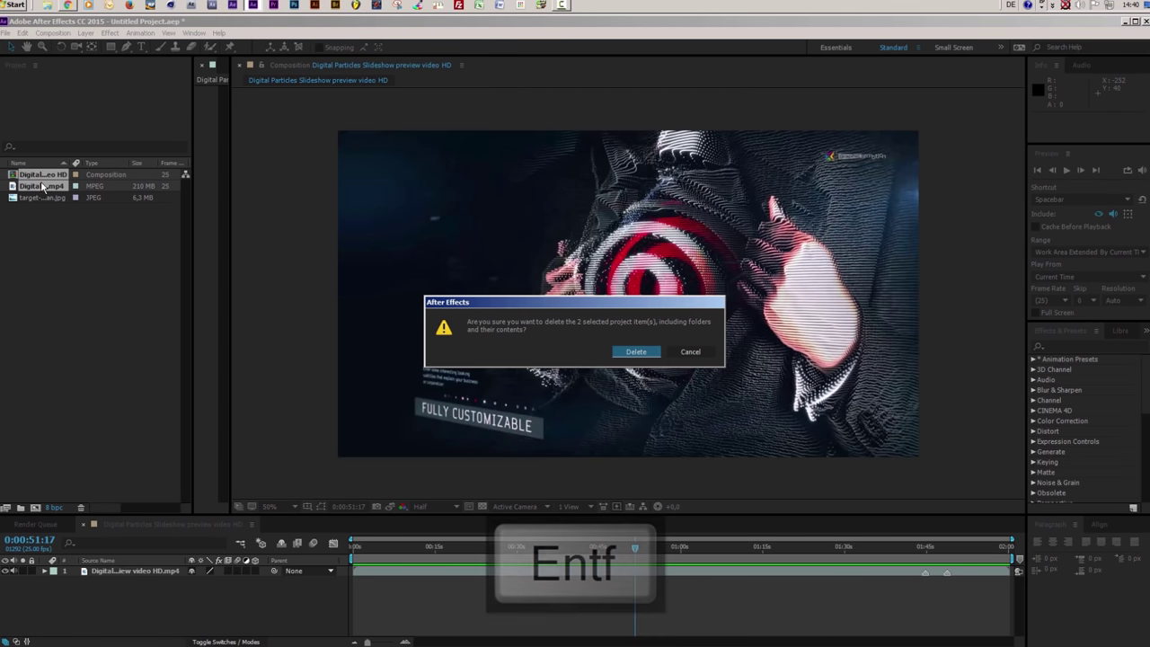
pyautogui.click(636, 357)
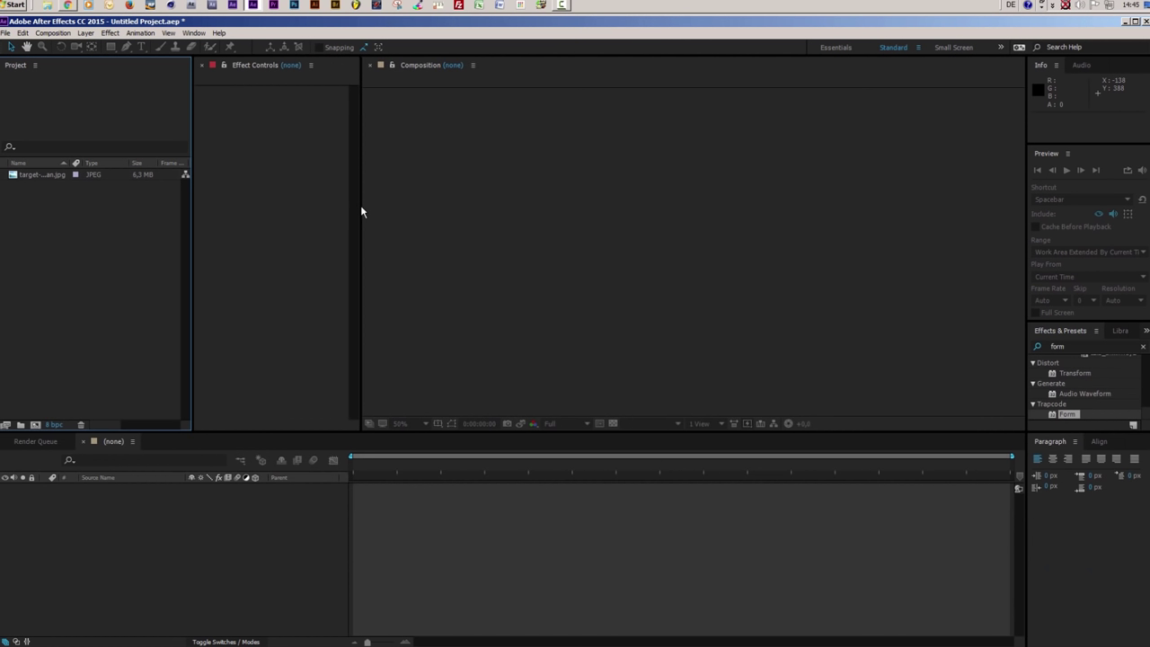
# Widen the Effect Controls area slightly and inspect the target-businessman.jpg footage in the project
pyautogui.moveTo(361, 205); pyautogui.dragTo(370, 205)
pyautogui.click(45, 174)
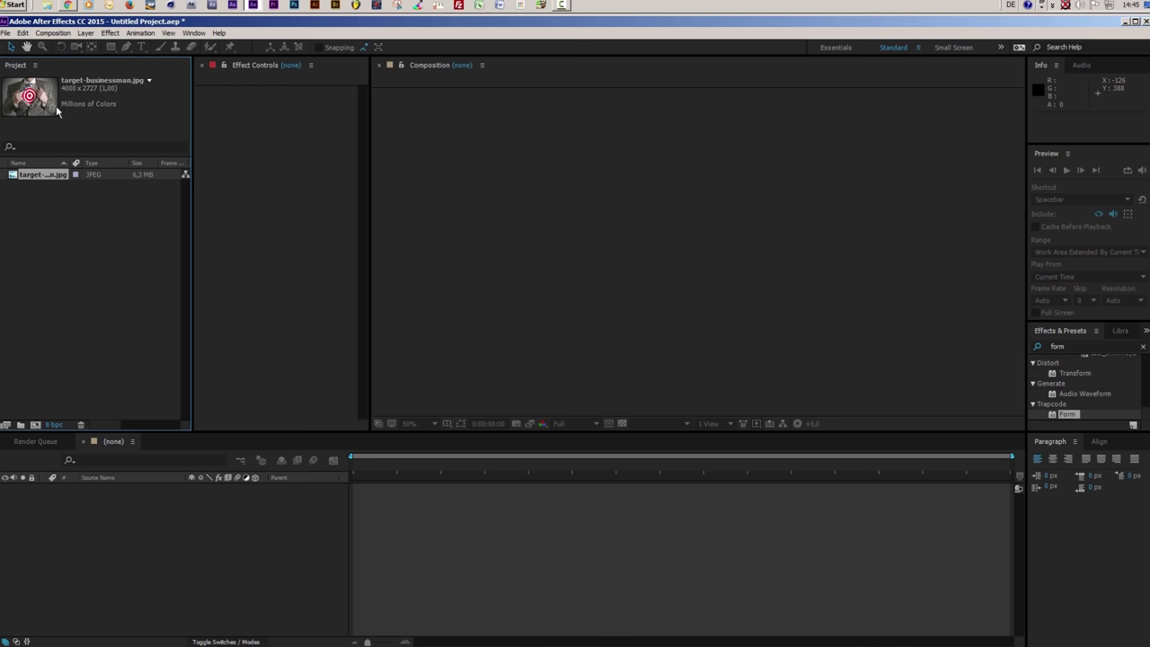
pyautogui.click(106, 250)
# Create a composition named MAIN with the HDTV 1080 25 preset and a duration of 20 seconds
pyautogui.click(52, 32)
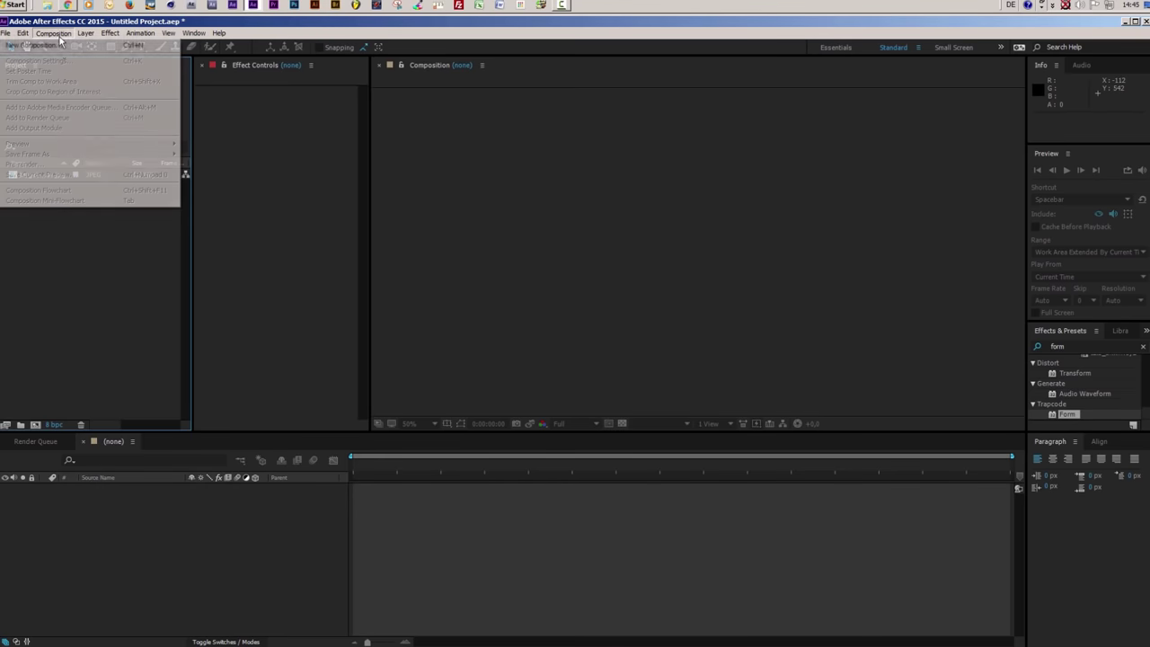
pyautogui.click(36, 45)
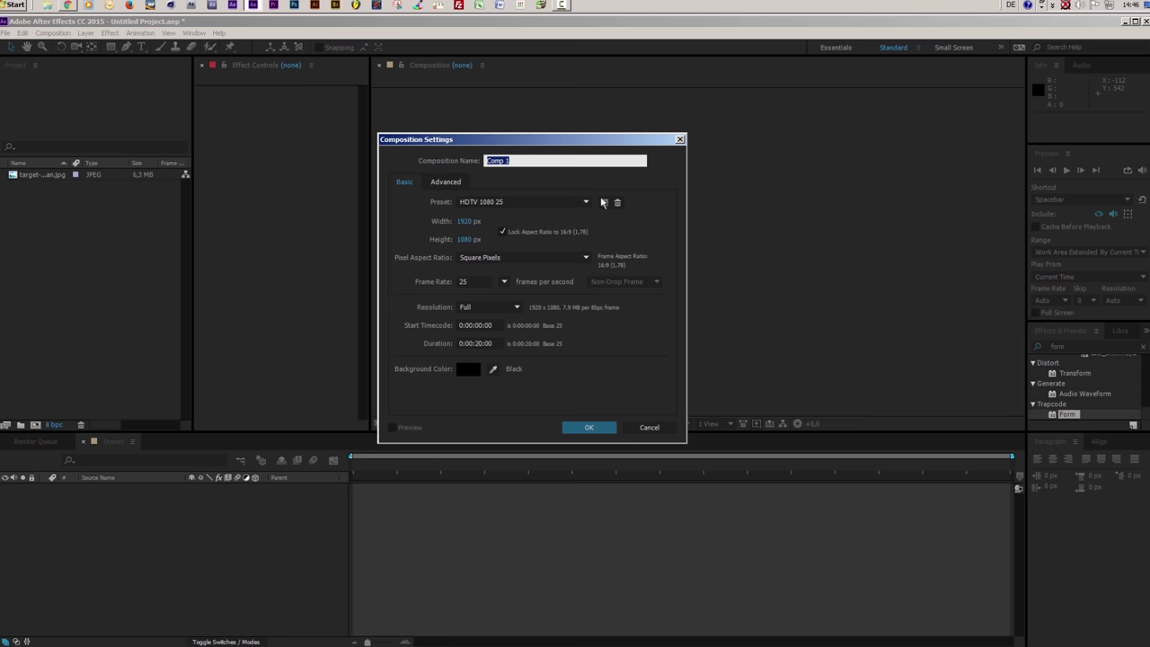
pyautogui.click(522, 160)
pyautogui.hotkey('ctrl', 'a')
pyautogui.write('MAIN')
pyautogui.click(590, 427)
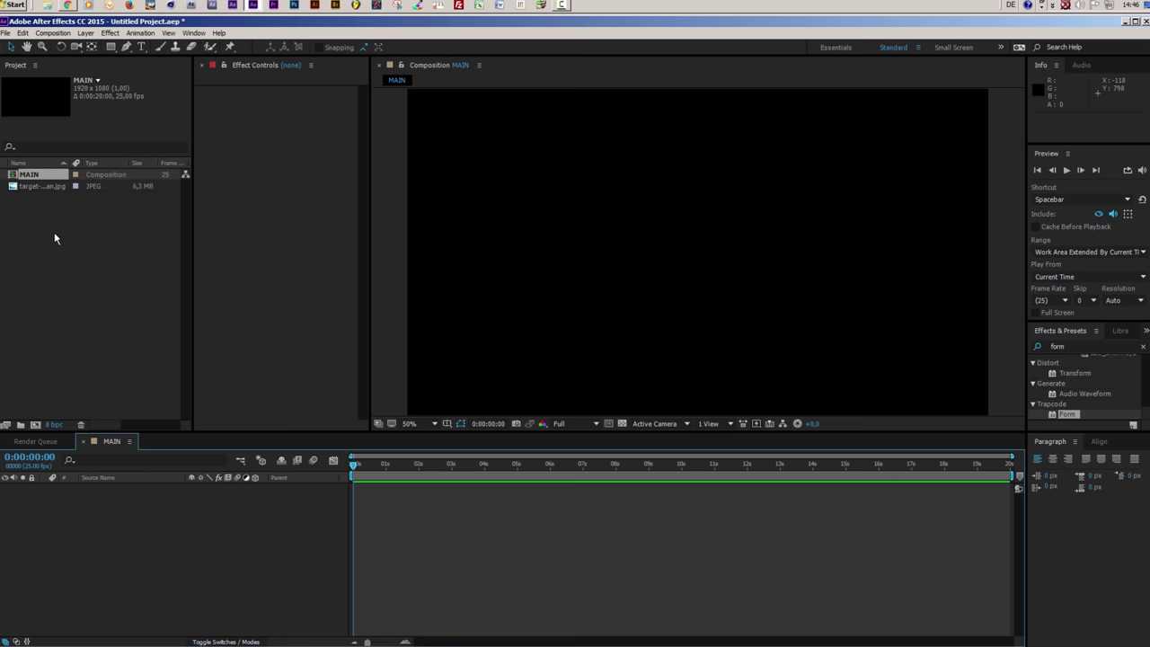
# Create a second composition named Footage 01 with the HDTV 1080 25 preset and a 20-second duration
pyautogui.click(53, 32)
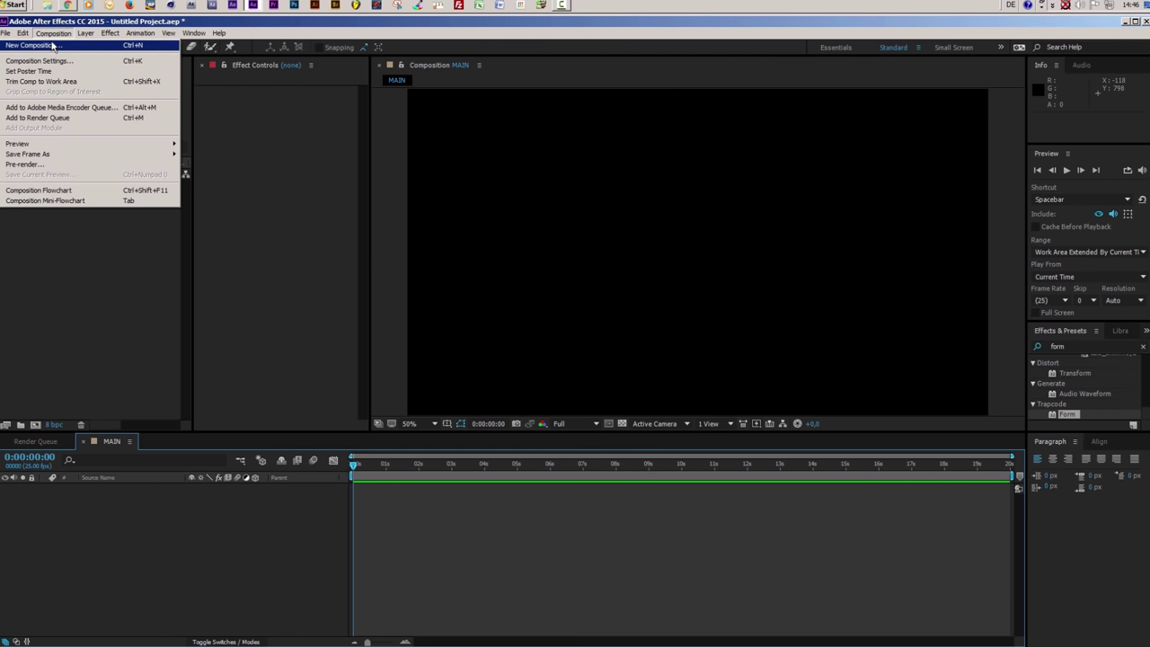
pyautogui.click(53, 45)
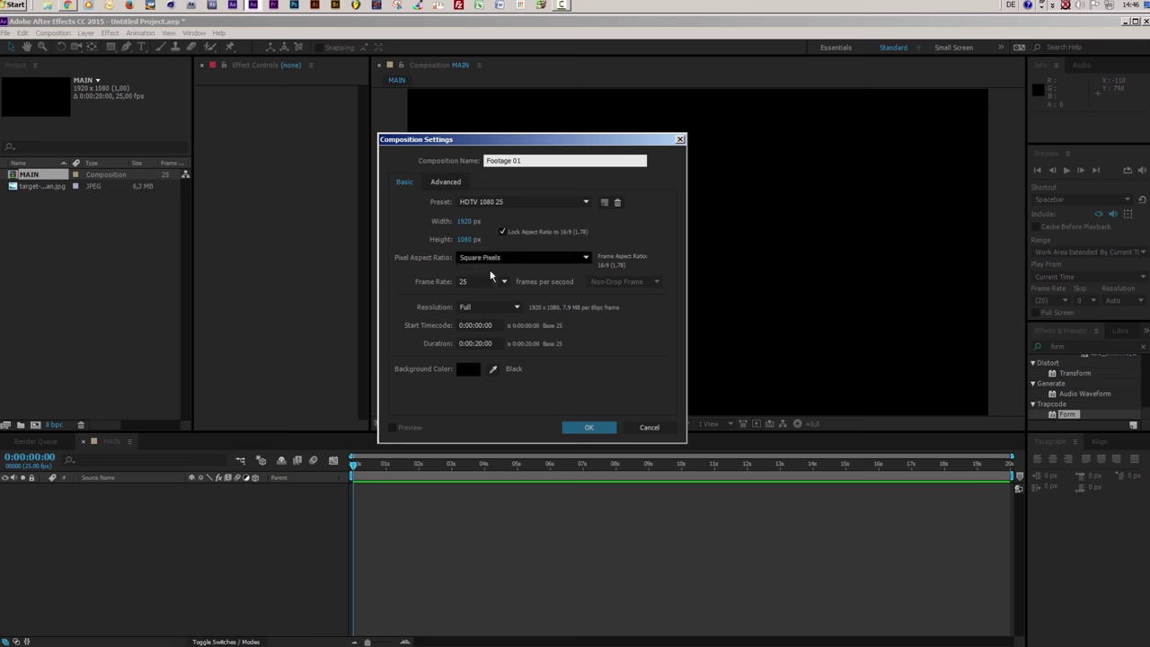
pyautogui.click(593, 428)
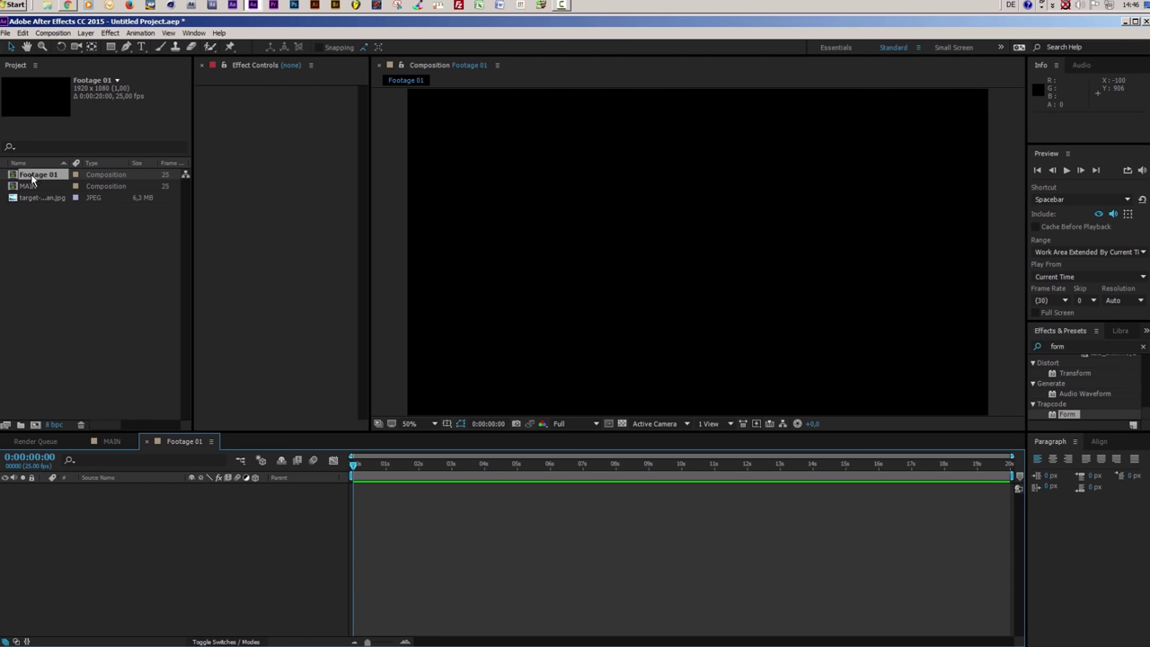
# Create a third composition named Footage 01 Mask with the HDTV 1080 25 preset and a 20-second duration
pyautogui.click(53, 32)
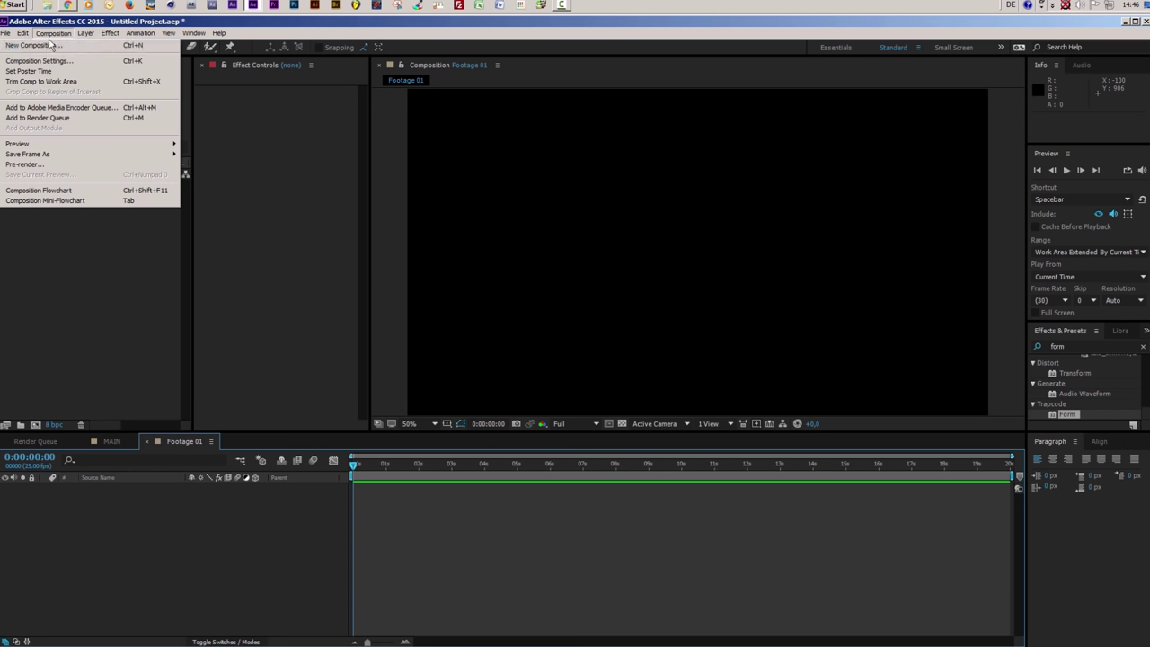
pyautogui.click(53, 46)
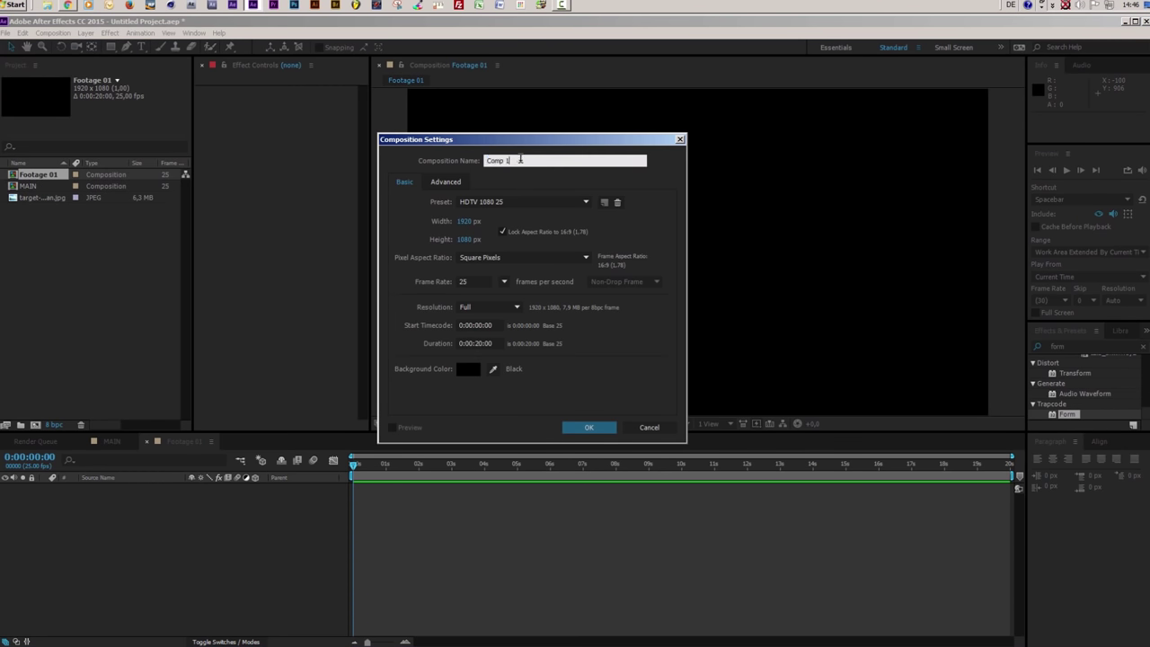
pyautogui.write('Footage Mask')
pyautogui.click(514, 160)
pyautogui.write('01 Mask')
pyautogui.click(601, 427)
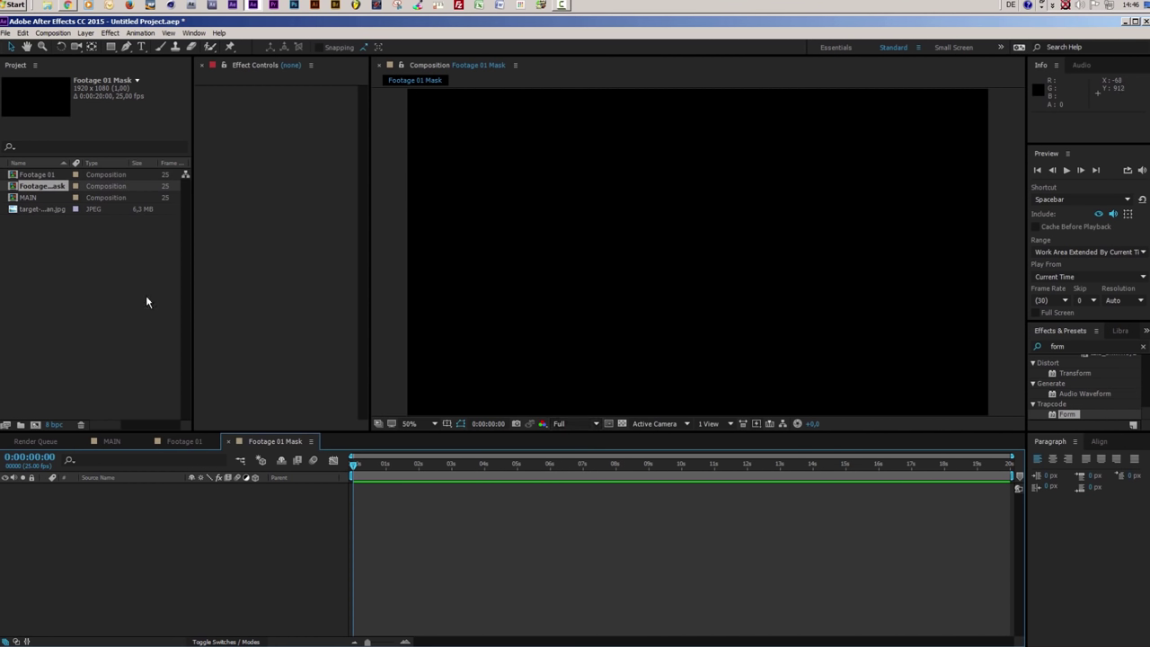
# Add target-businessman.jpg to the Footage 01 composition and scale the layer to 46%
pyautogui.click(185, 441)
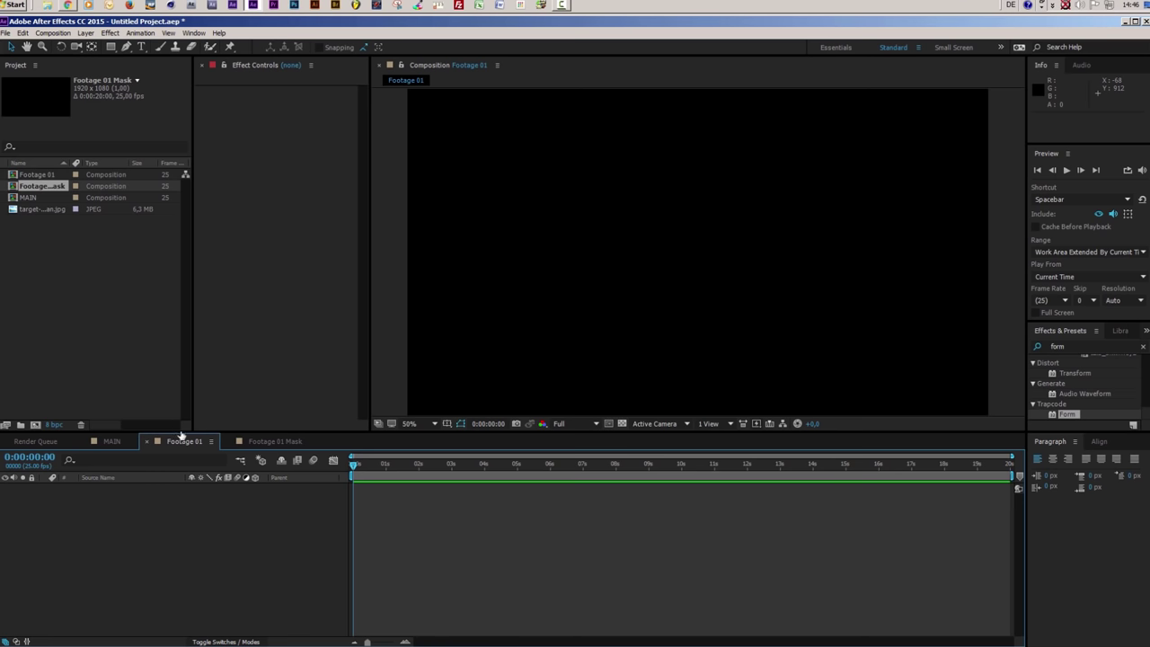
pyautogui.moveTo(33, 208); pyautogui.dragTo(112, 501)
pyautogui.press('s')
pyautogui.moveTo(221, 498); pyautogui.dragTo(190, 498)
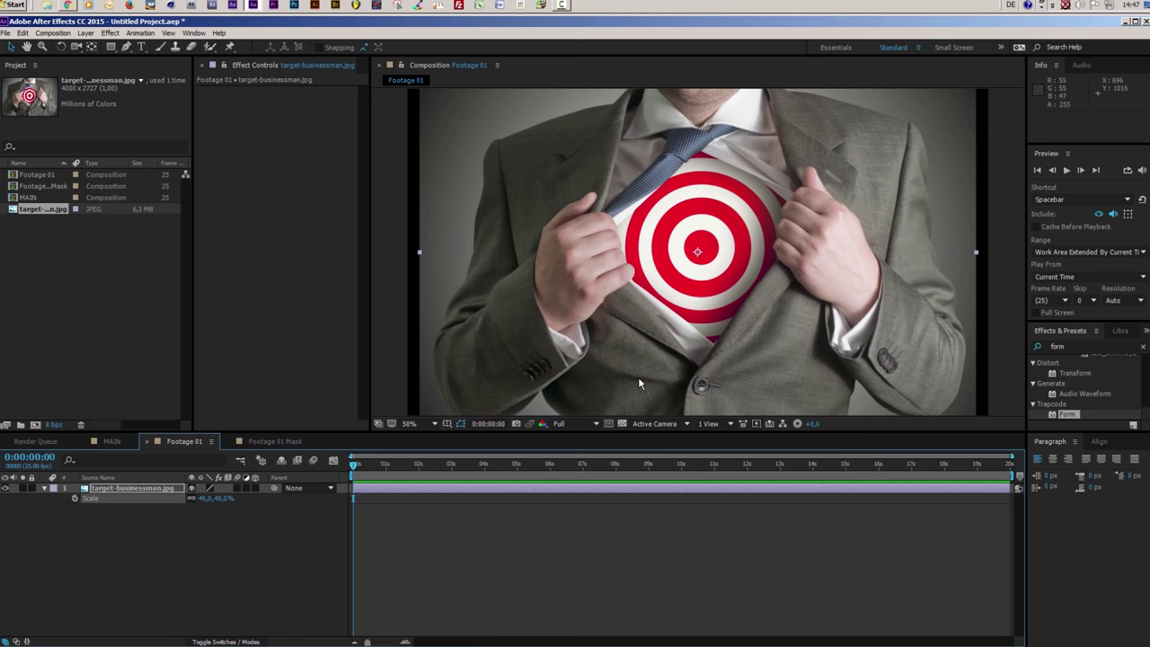
# Nest Footage 01 inside the Footage 01 Mask composition, and nest Footage 01 Mask inside MAIN
pyautogui.click(282, 442)
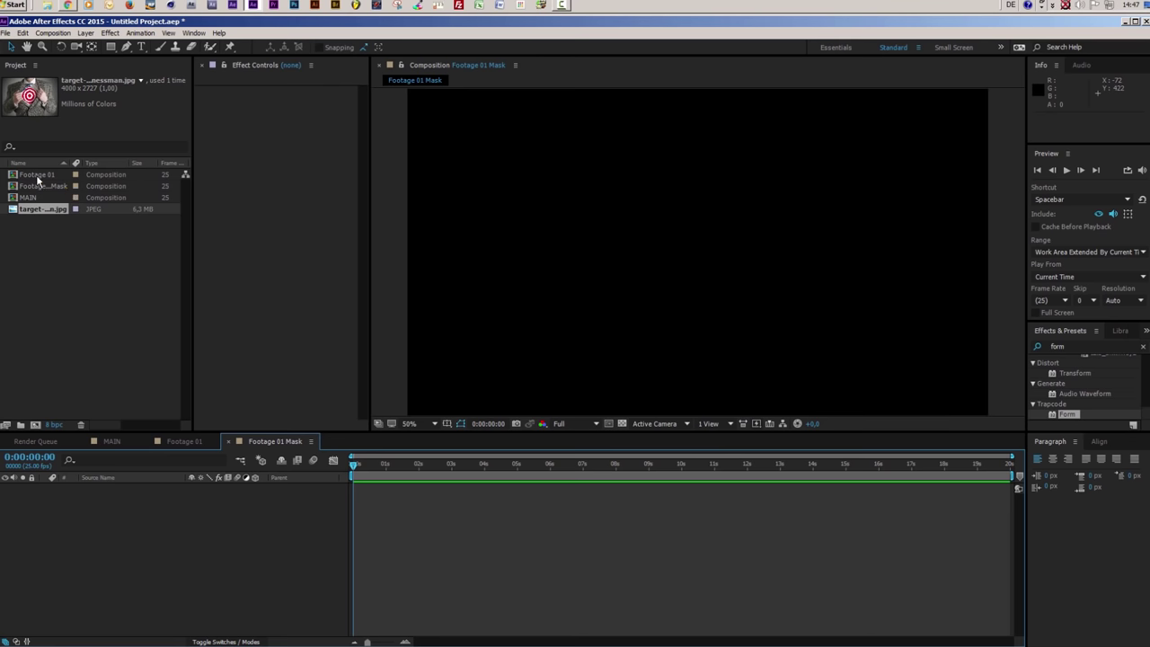
pyautogui.moveTo(38, 177); pyautogui.dragTo(99, 514)
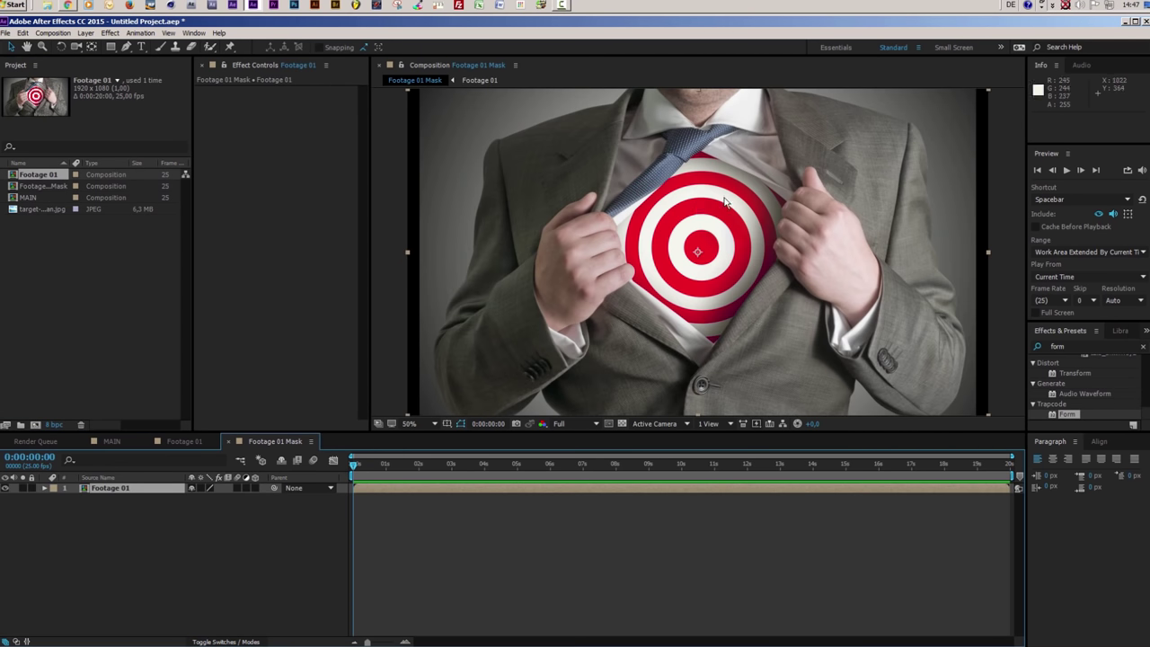
pyautogui.click(112, 441)
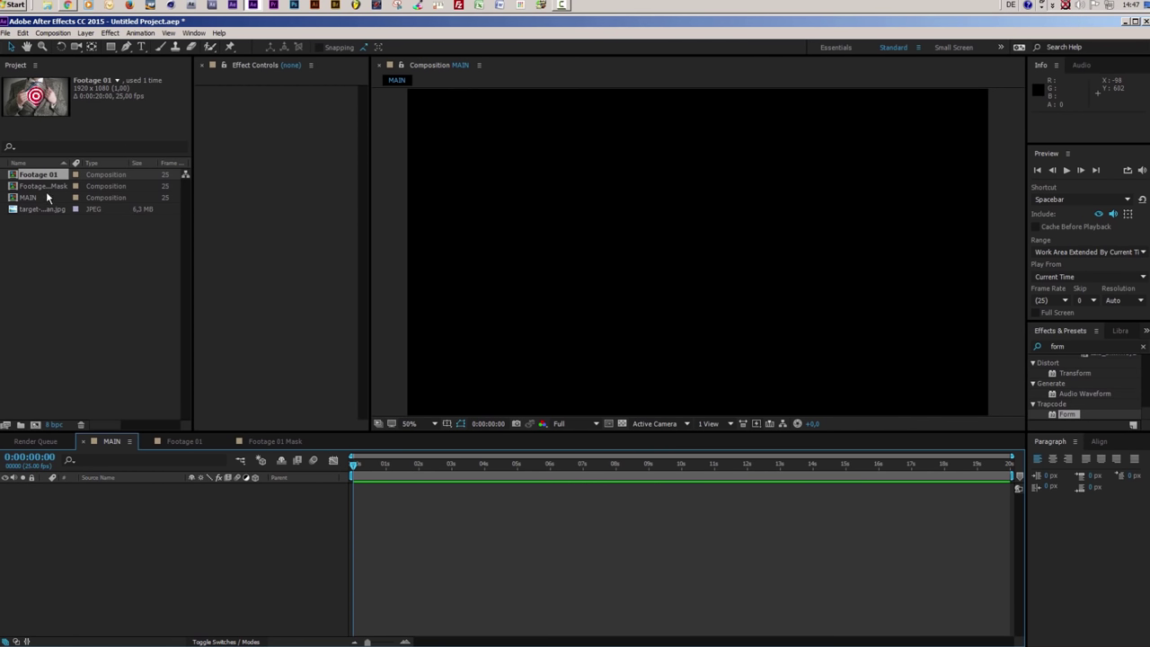
pyautogui.moveTo(43, 185); pyautogui.dragTo(113, 532)
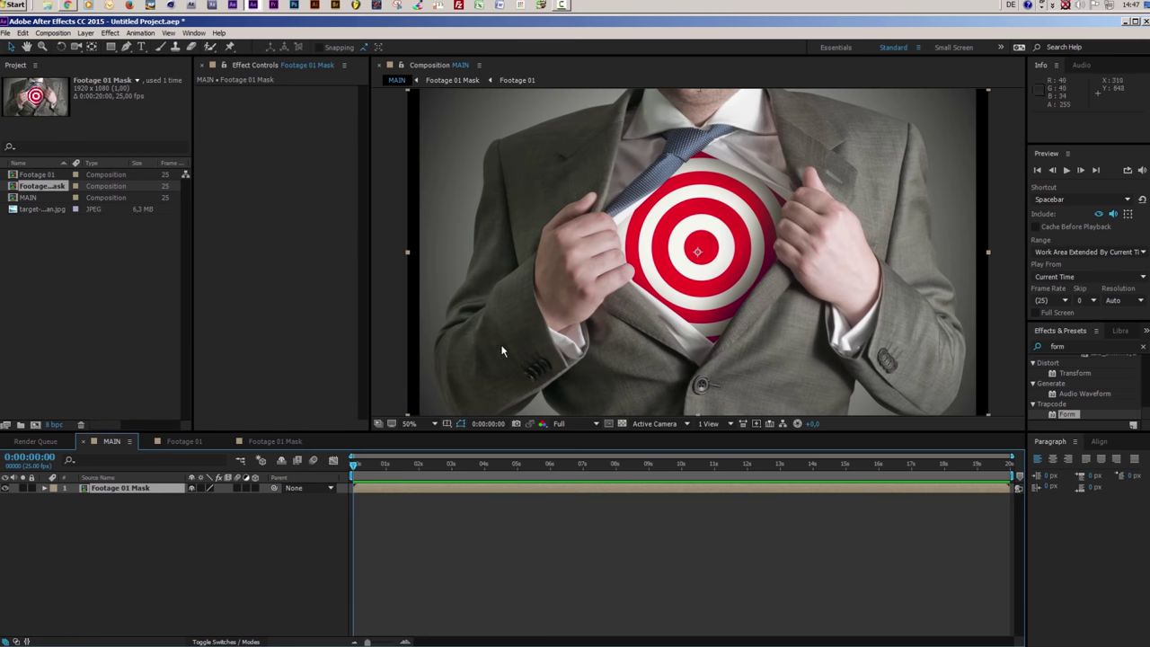
# Create a comp-sized solid named Trapcode Form in the MAIN composition
pyautogui.click(274, 546)
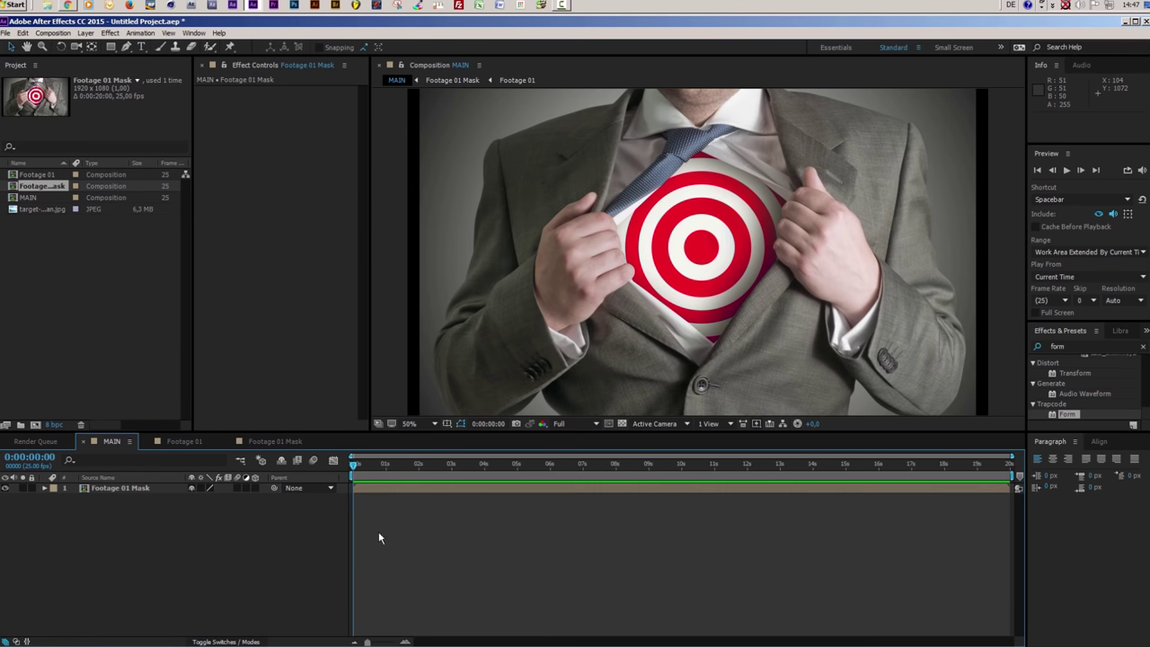
pyautogui.hotkey('ctrl', 'y')
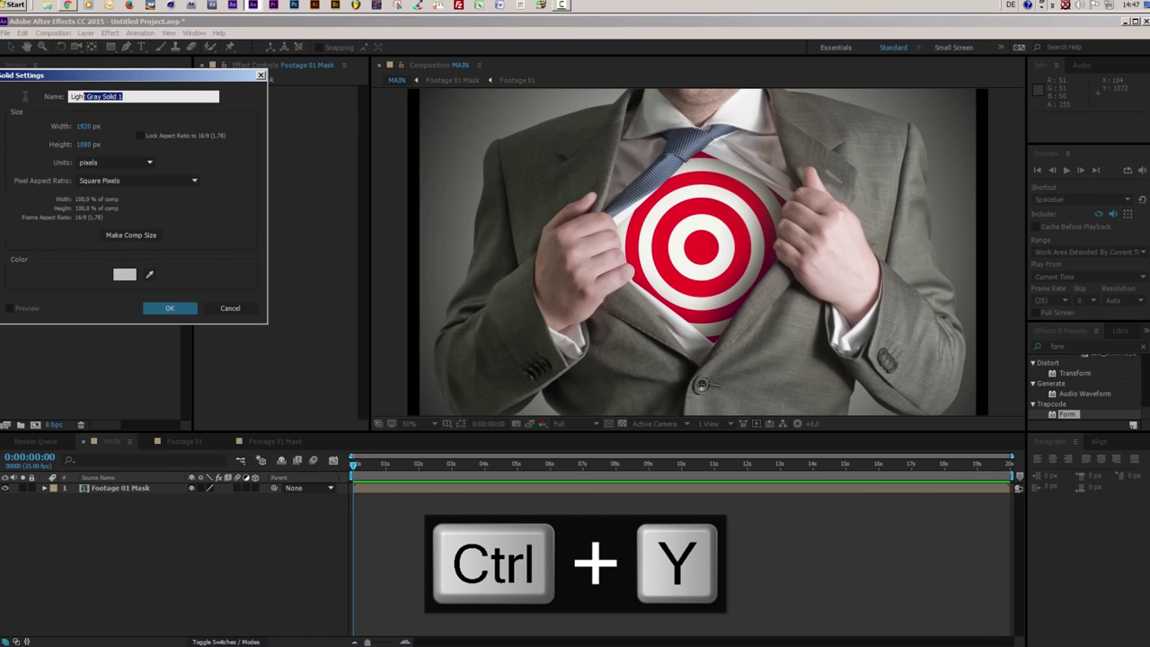
pyautogui.write('Trapcode Form')
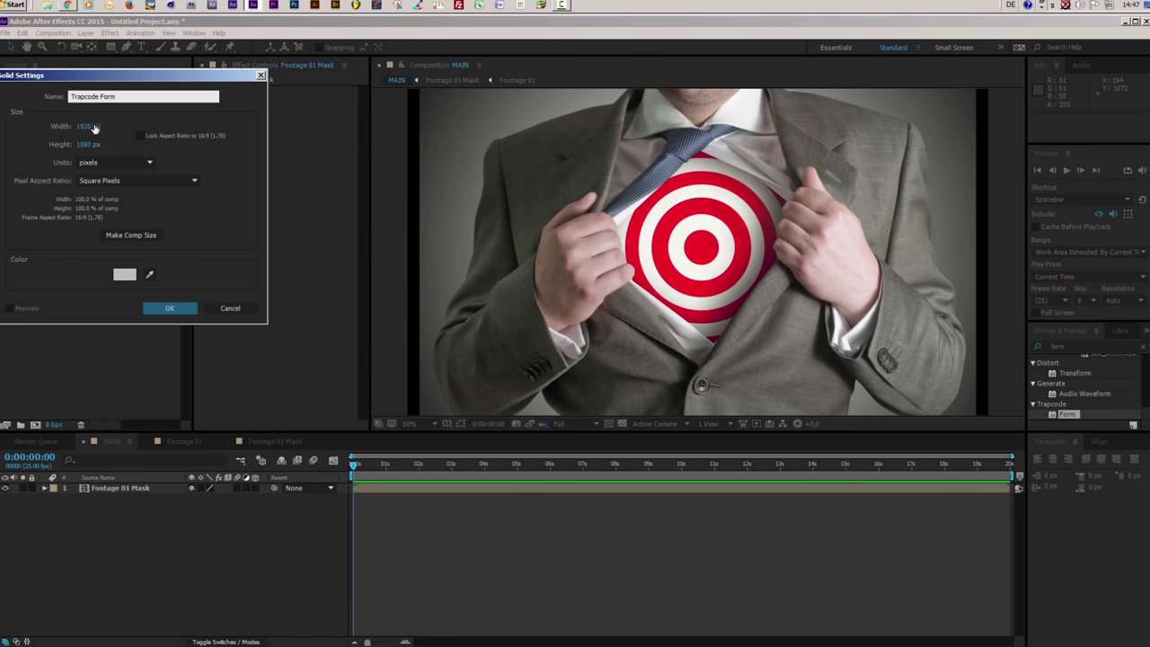
pyautogui.click(146, 235)
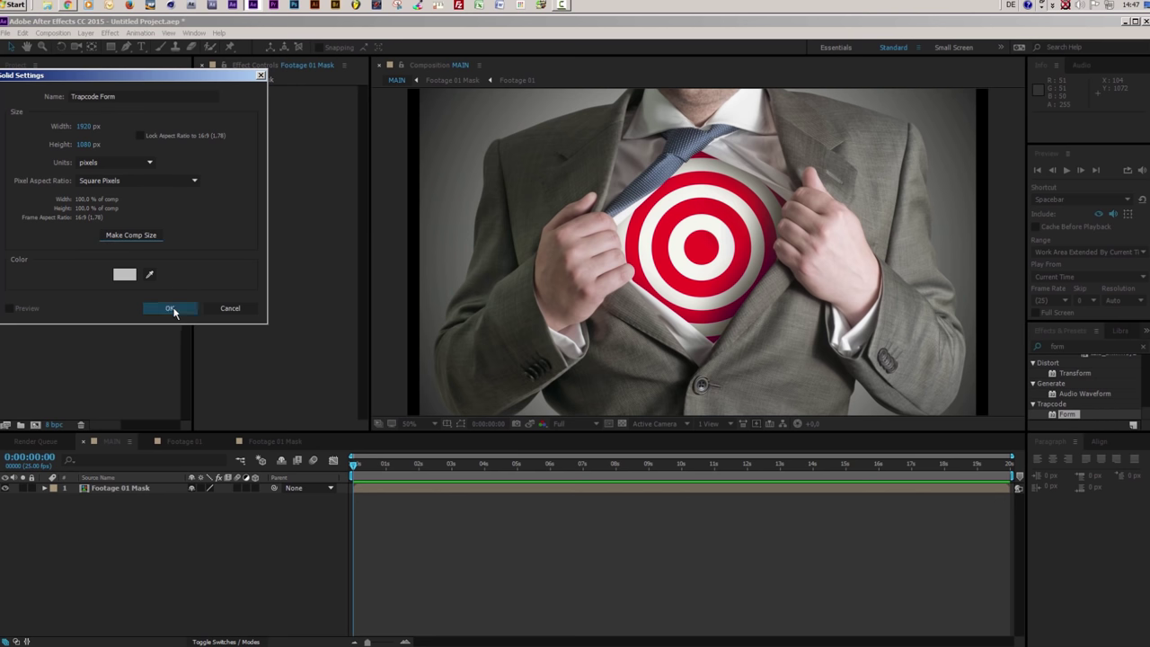
pyautogui.click(173, 310)
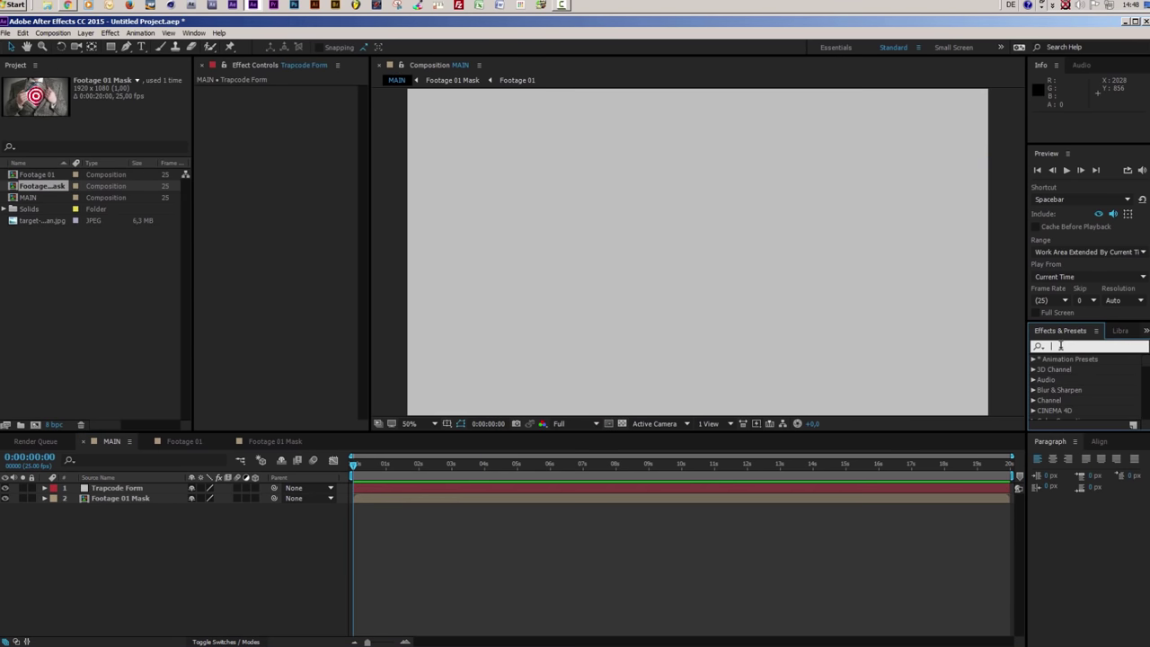
# Find the Trapcode Form effect and apply it to the Trapcode Form solid in MAIN
pyautogui.click(1078, 347)
pyautogui.write('form')
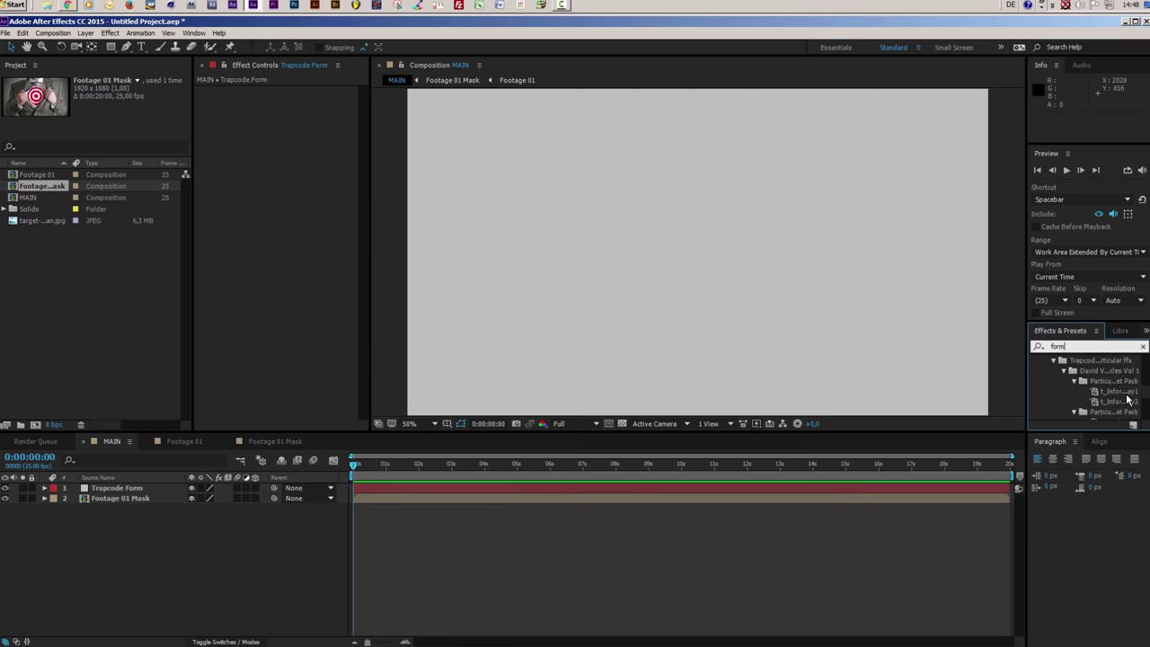
pyautogui.scroll(-5, 1114, 395)
pyautogui.moveTo(1066, 420); pyautogui.dragTo(140, 493)
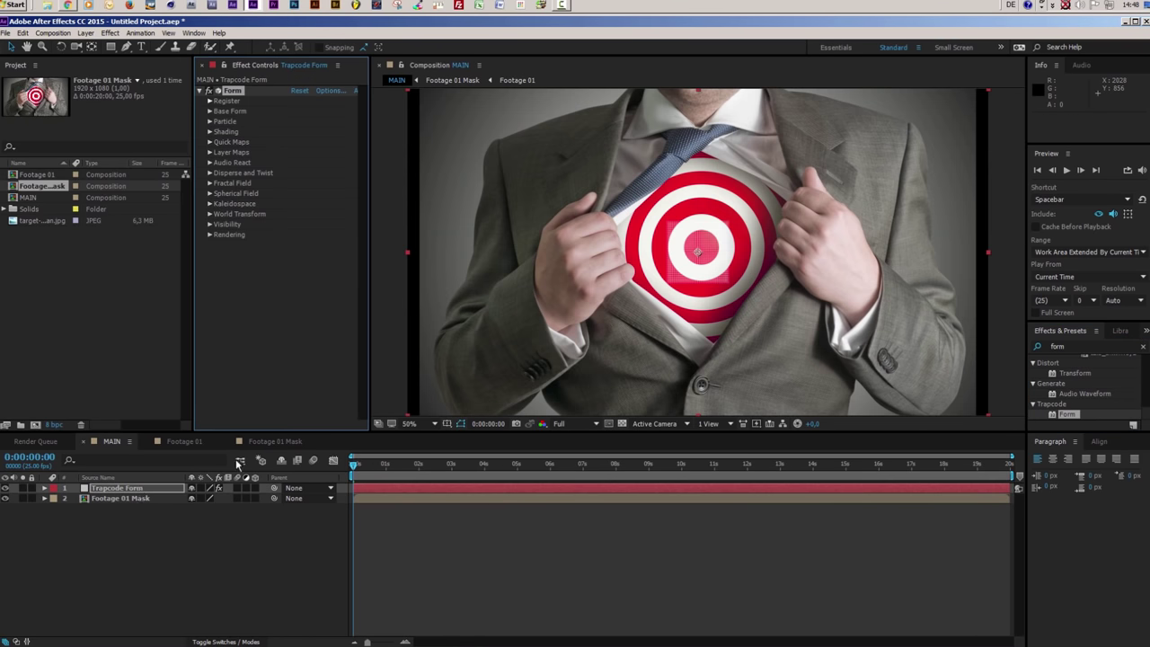
pyautogui.press('.')
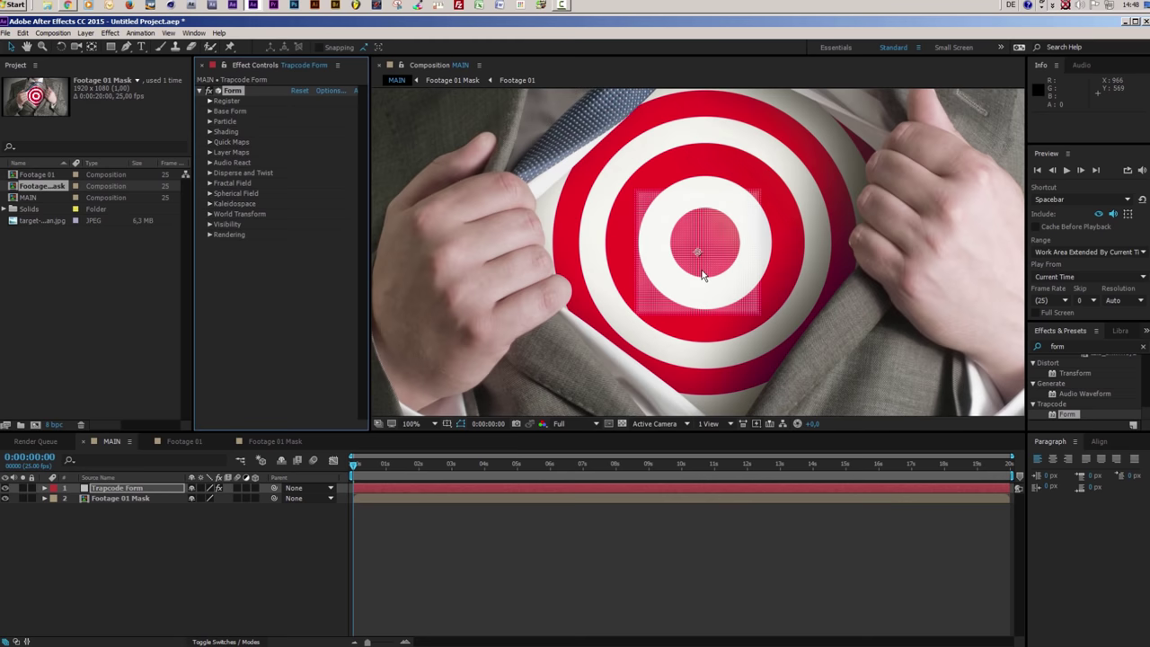
pyautogui.press('.')
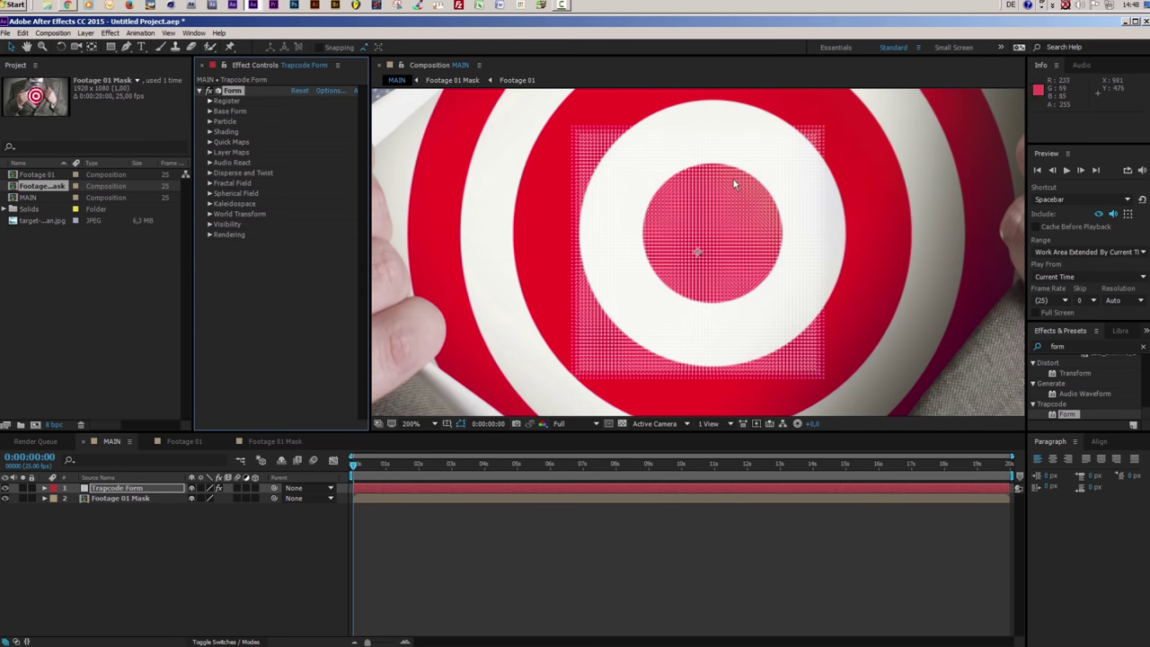
pyautogui.press(',')
pyautogui.press(',')
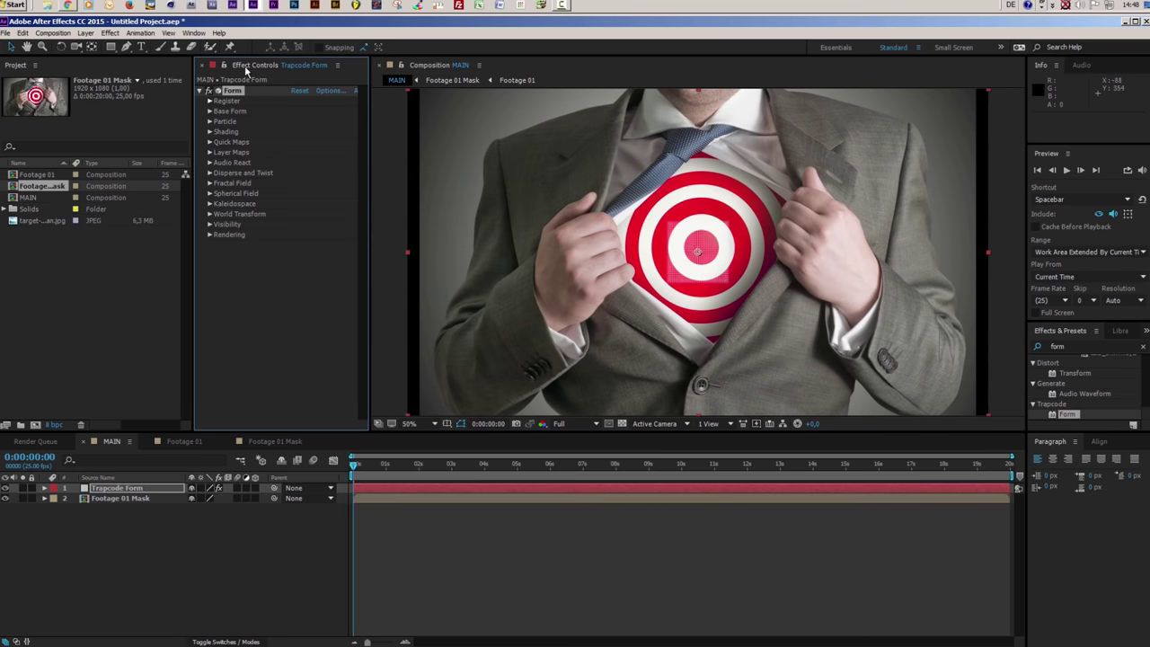
# Set the Form effect's Base Form Size X to 1920 and Size Y to 1080
pyautogui.click(209, 110)
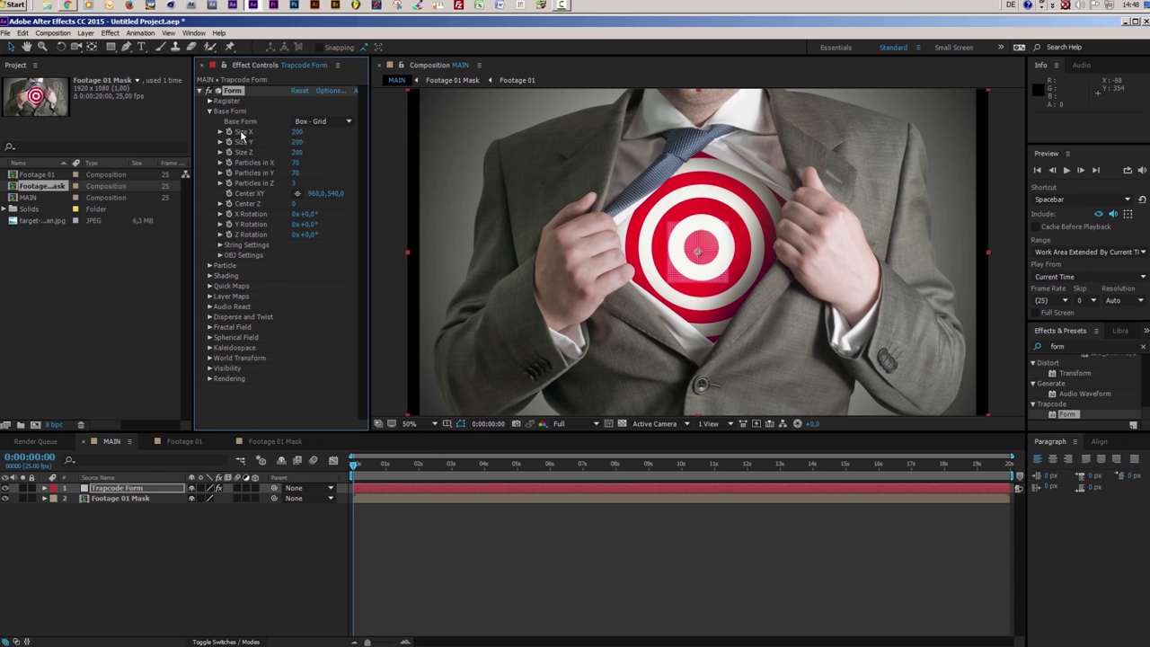
pyautogui.click(294, 134)
pyautogui.write('3')
pyautogui.write('920')
pyautogui.press('Return')
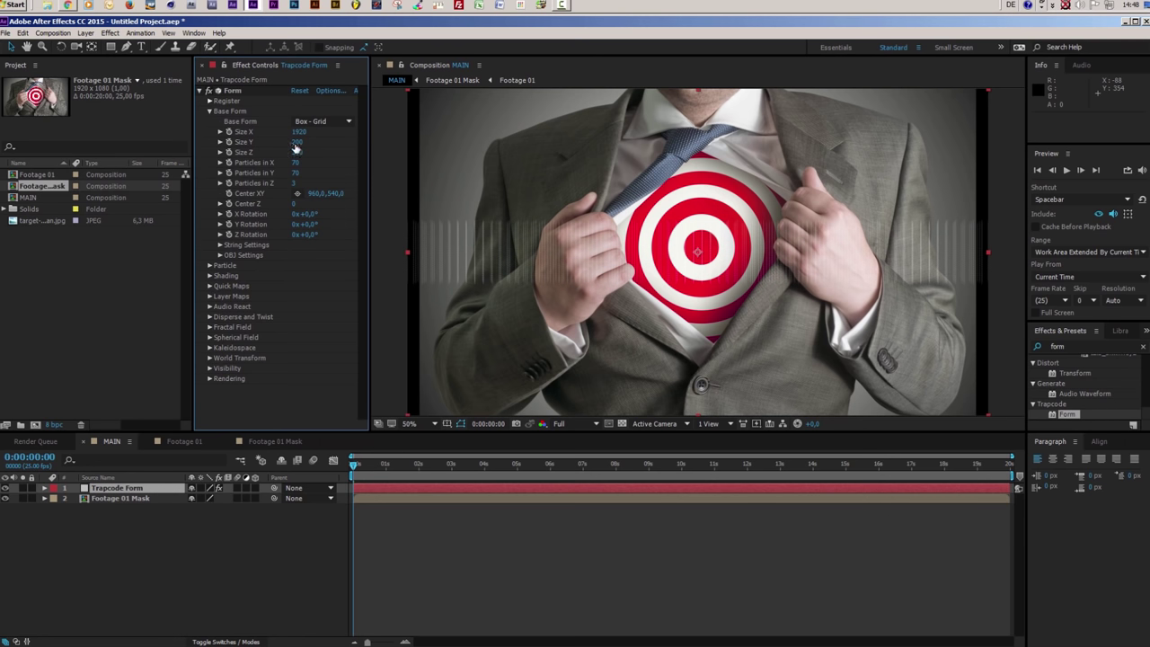
pyautogui.click(297, 143)
pyautogui.write('1080')
pyautogui.press('Return')
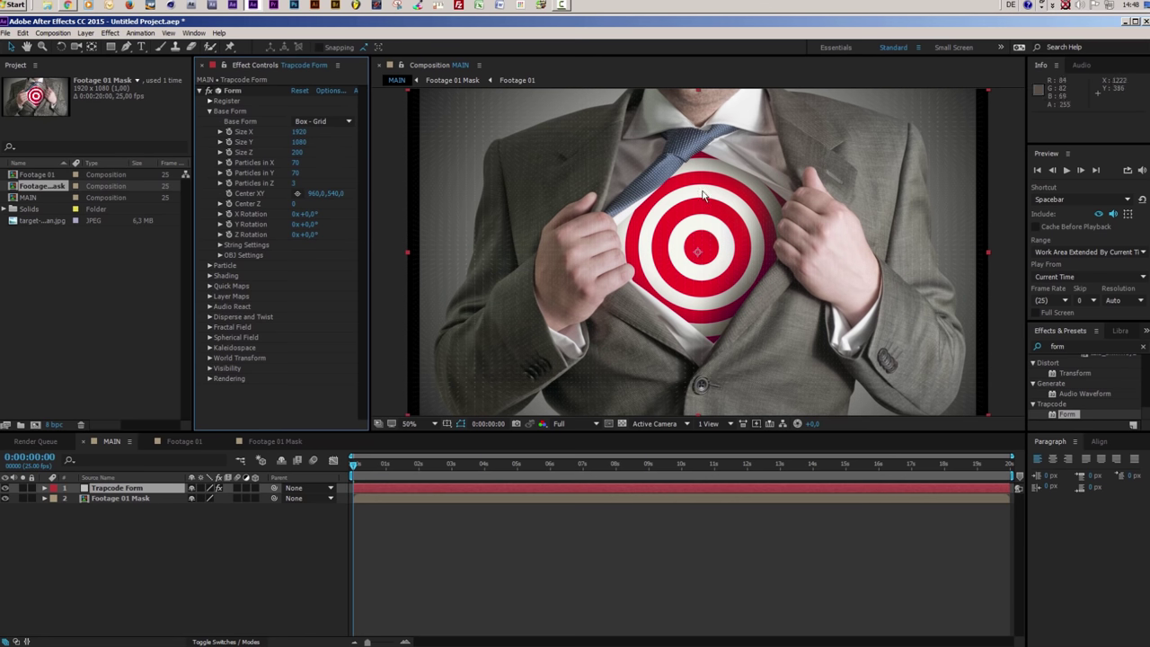
# Flatten the base form by setting Size Z to 1 and Particles in Z to 1
pyautogui.click(299, 153)
pyautogui.write('1')
pyautogui.press('Return')
pyautogui.moveTo(294, 186); pyautogui.dragTo(286, 186)
# Set the base form's Particles in X to 260 and Particles in Y to 120
pyautogui.click(296, 163)
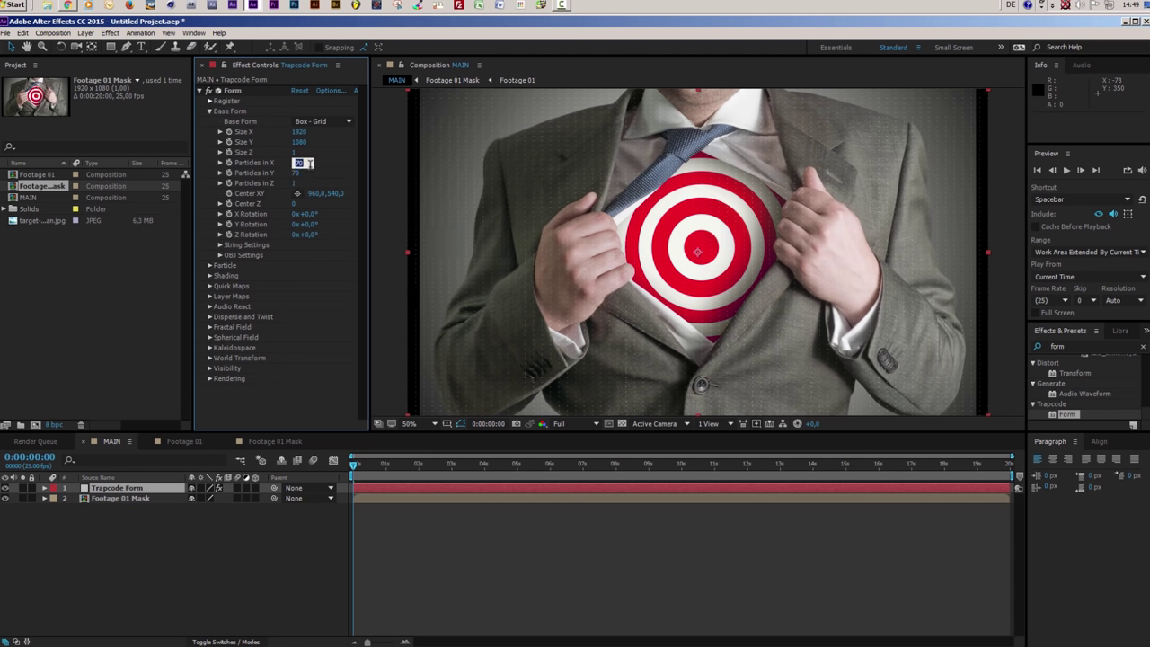
pyautogui.write('260')
pyautogui.press('Return')
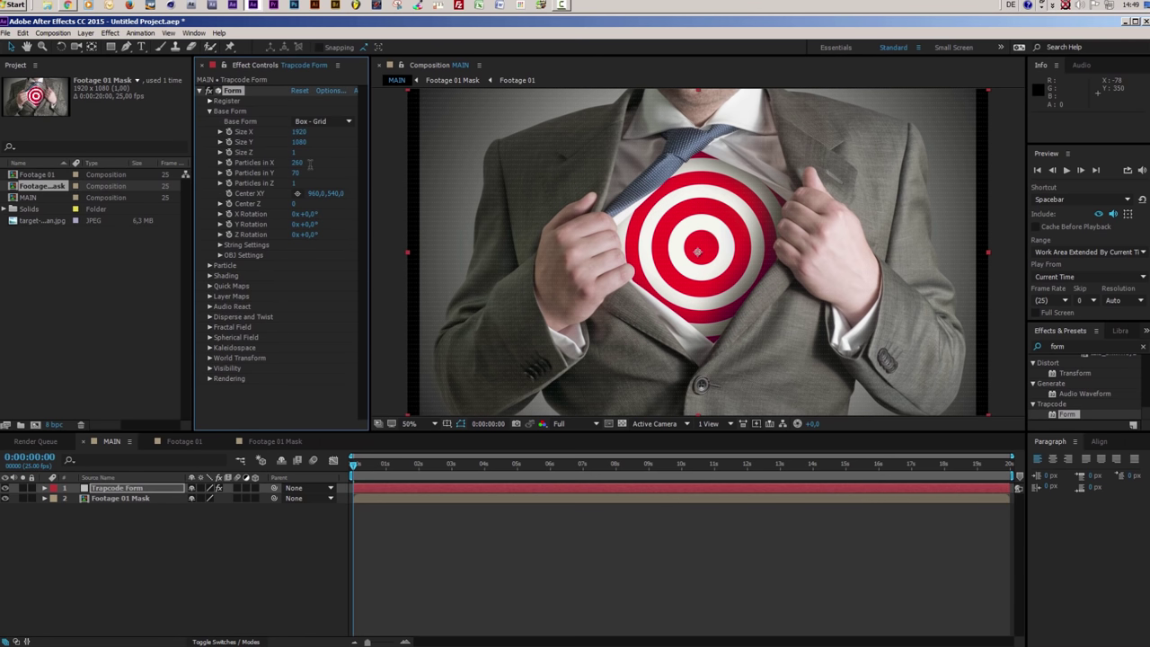
pyautogui.click(298, 173)
pyautogui.press('Return')
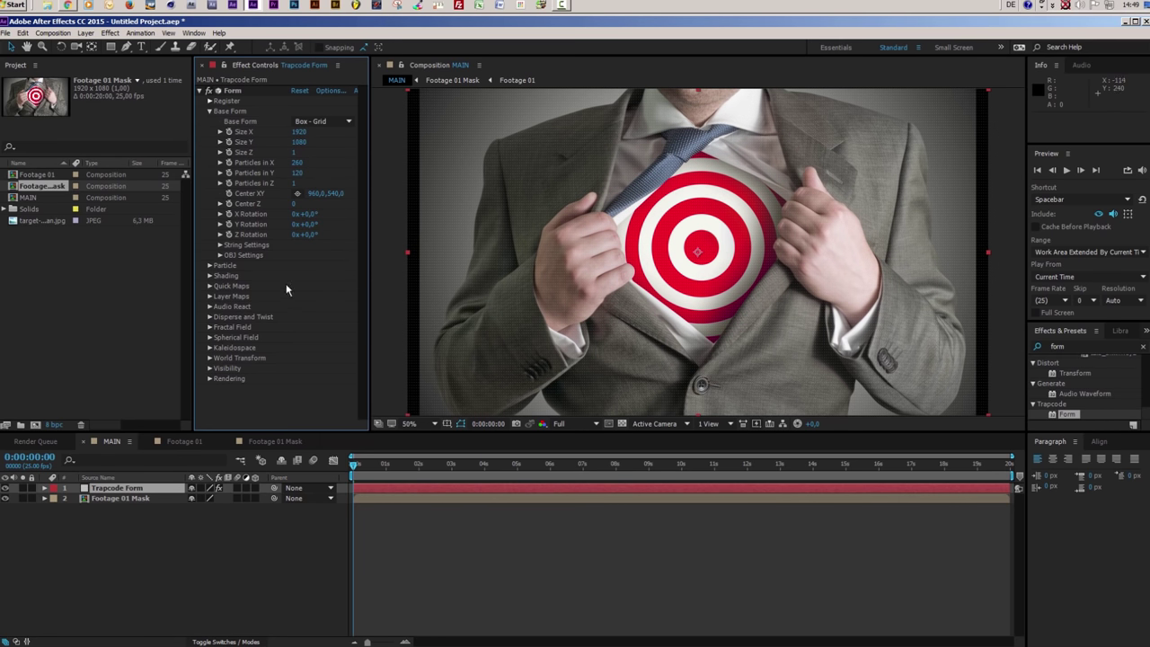
# Set the Form particles' Sphere Feather to 0
pyautogui.click(210, 266)
pyautogui.click(208, 111)
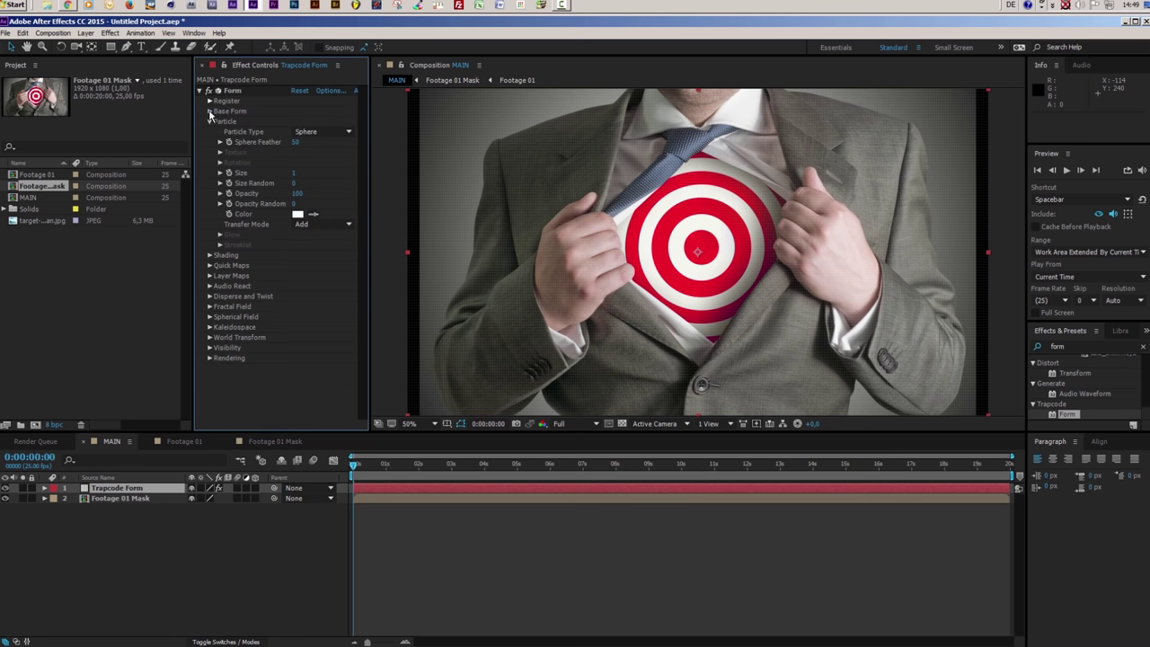
pyautogui.click(301, 142)
pyautogui.write('0')
pyautogui.press('Return')
# Increase the Form particle Size step by step to 4
pyautogui.click(294, 173)
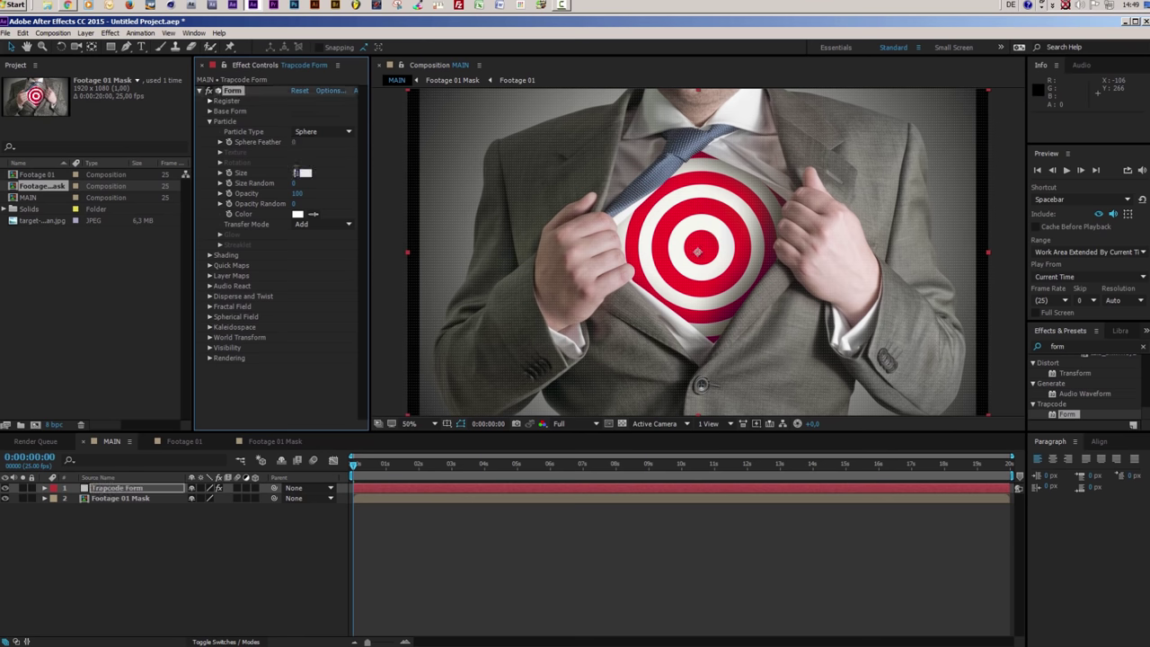
pyautogui.write('1')
pyautogui.press('Return')
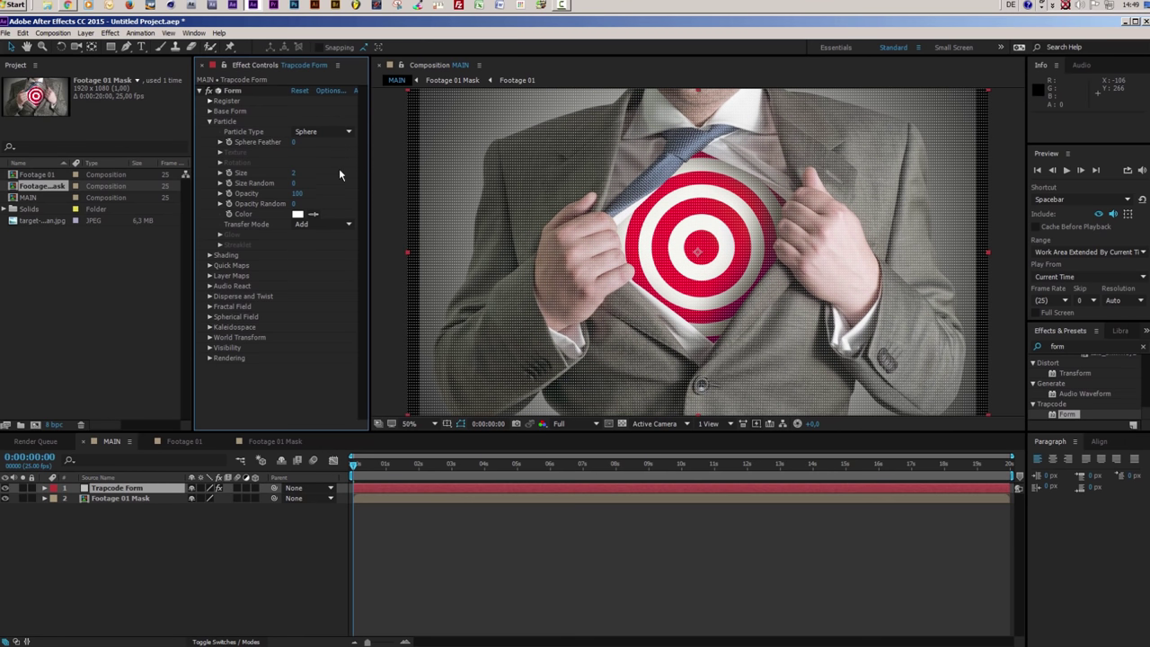
pyautogui.click(293, 173)
pyautogui.write('3')
pyautogui.press('Return')
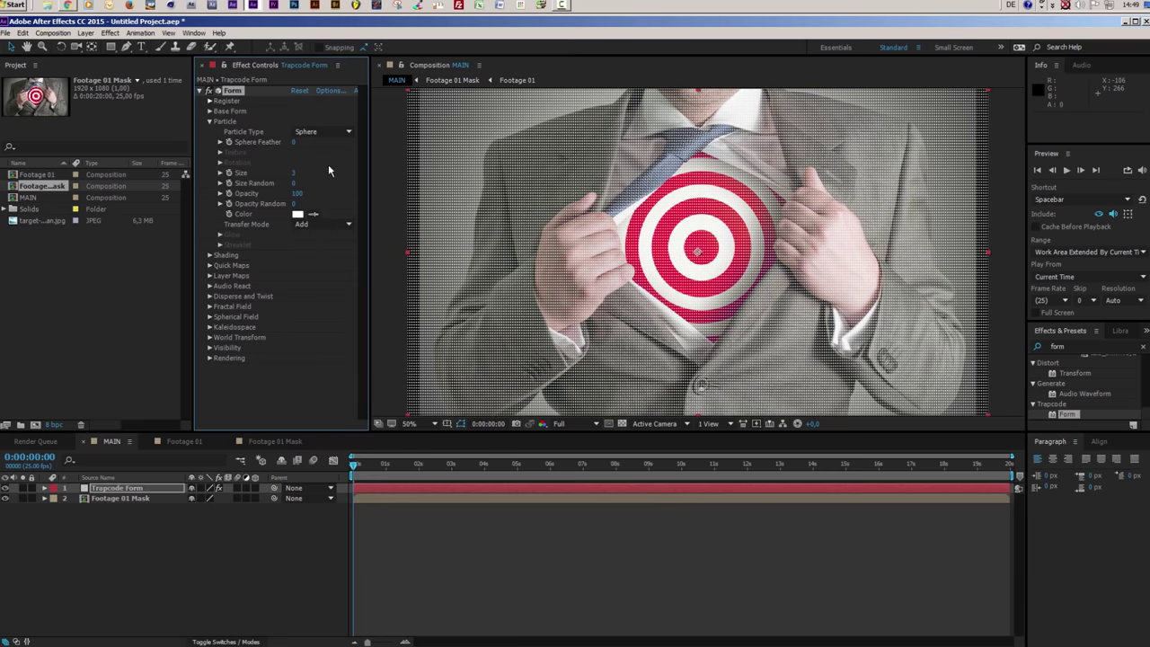
pyautogui.scroll(2, 683, 258)
pyautogui.scroll(-2, 683, 258)
pyautogui.click(295, 173)
pyautogui.write('4')
pyautogui.click(389, 212)
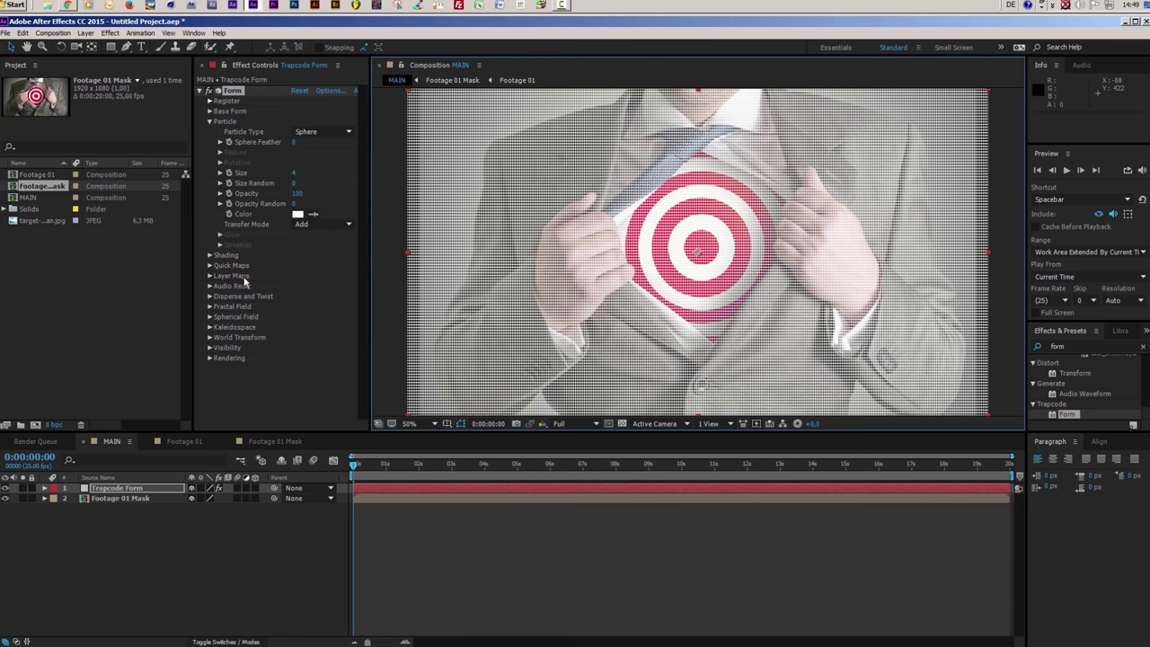
# Configure Form's Color and Alpha layer map with the Footage 01 Mask layer, RGBA to RGBA functionality and mapping over XY
pyautogui.click(211, 276)
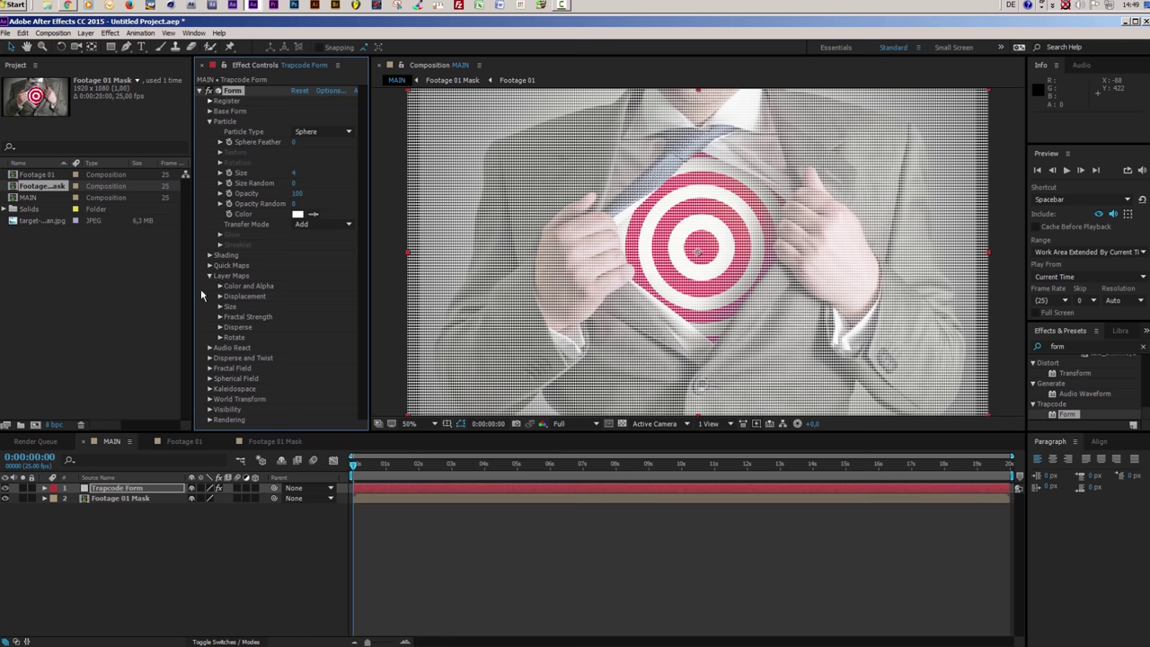
pyautogui.click(220, 285)
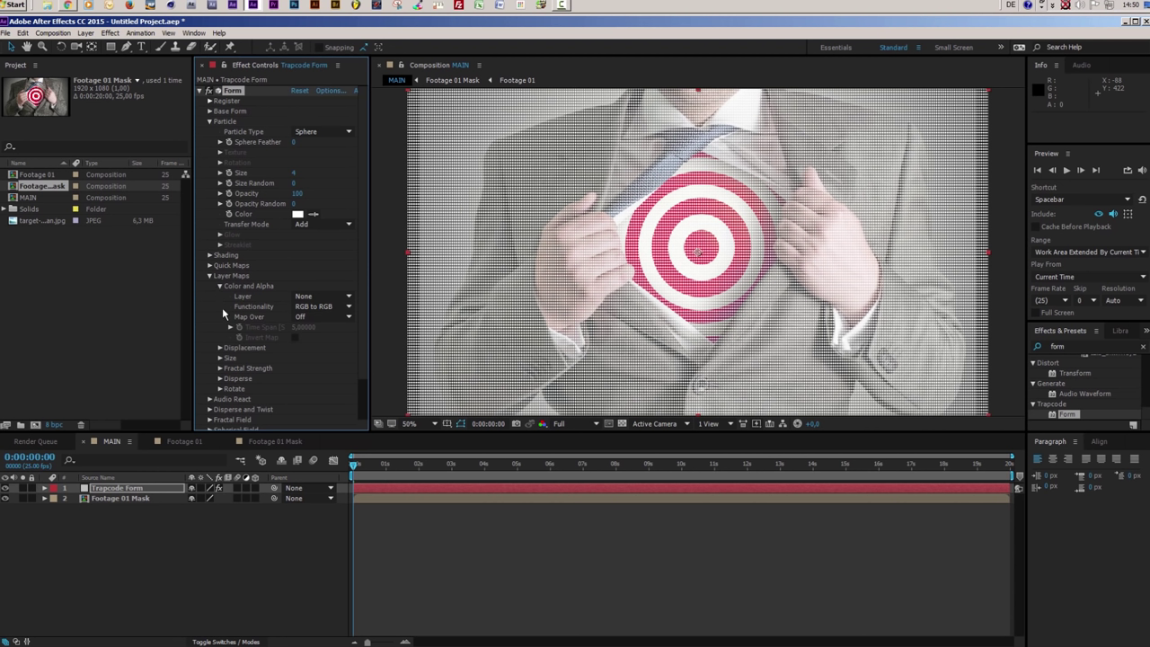
pyautogui.click(317, 297)
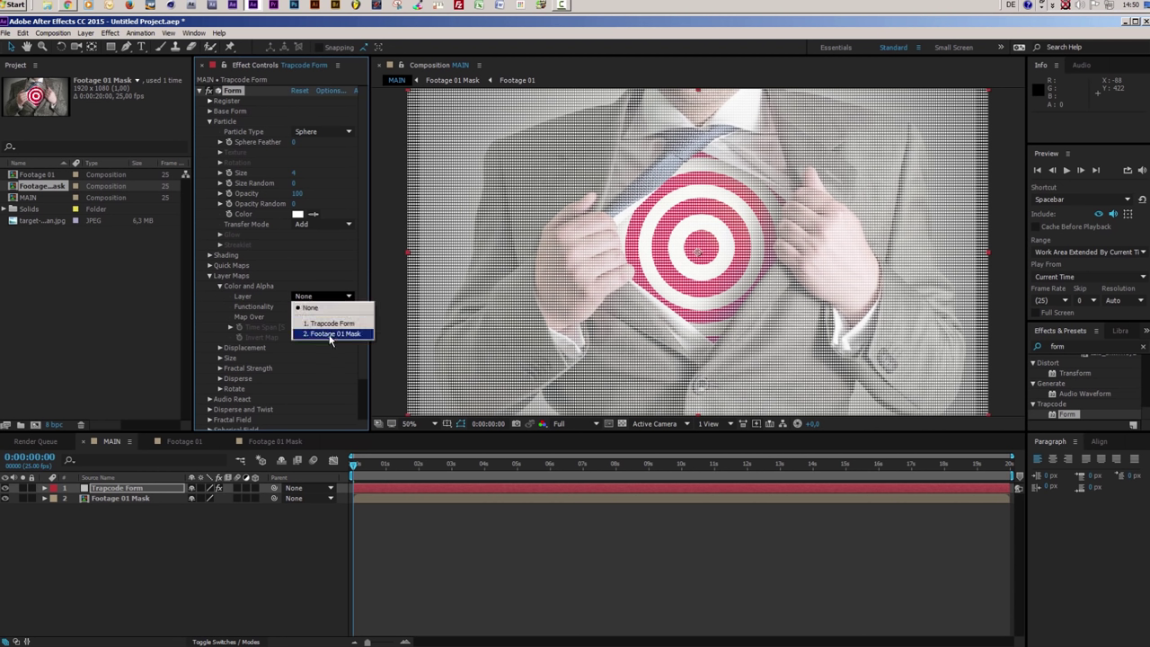
pyautogui.click(335, 333)
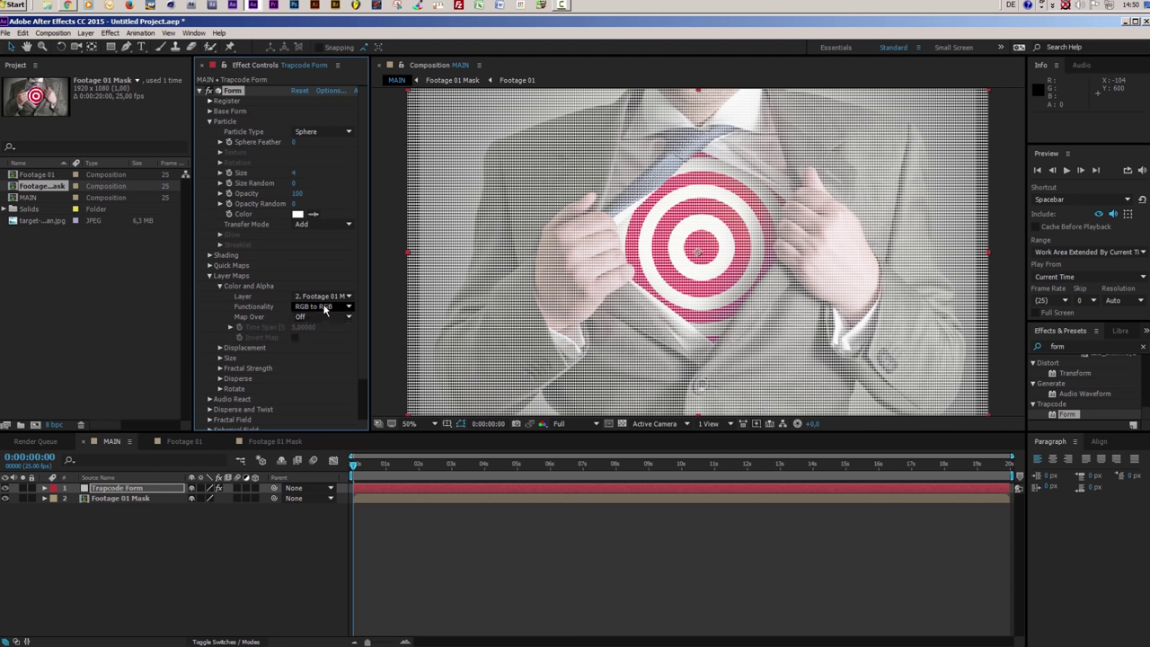
pyautogui.click(325, 309)
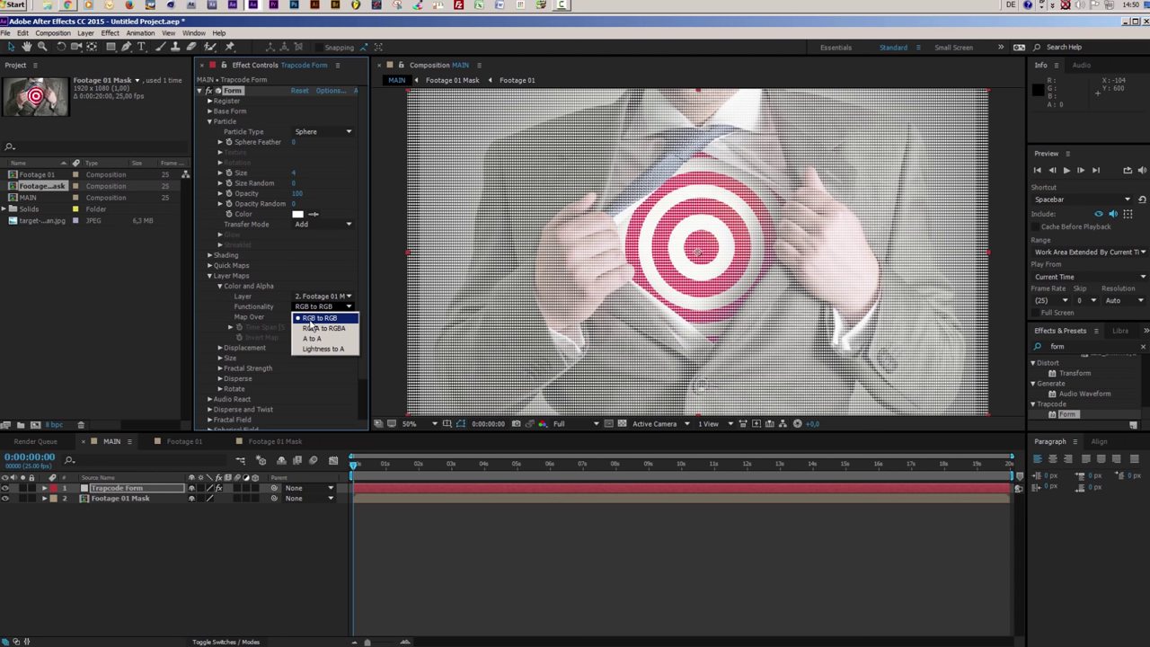
pyautogui.click(325, 329)
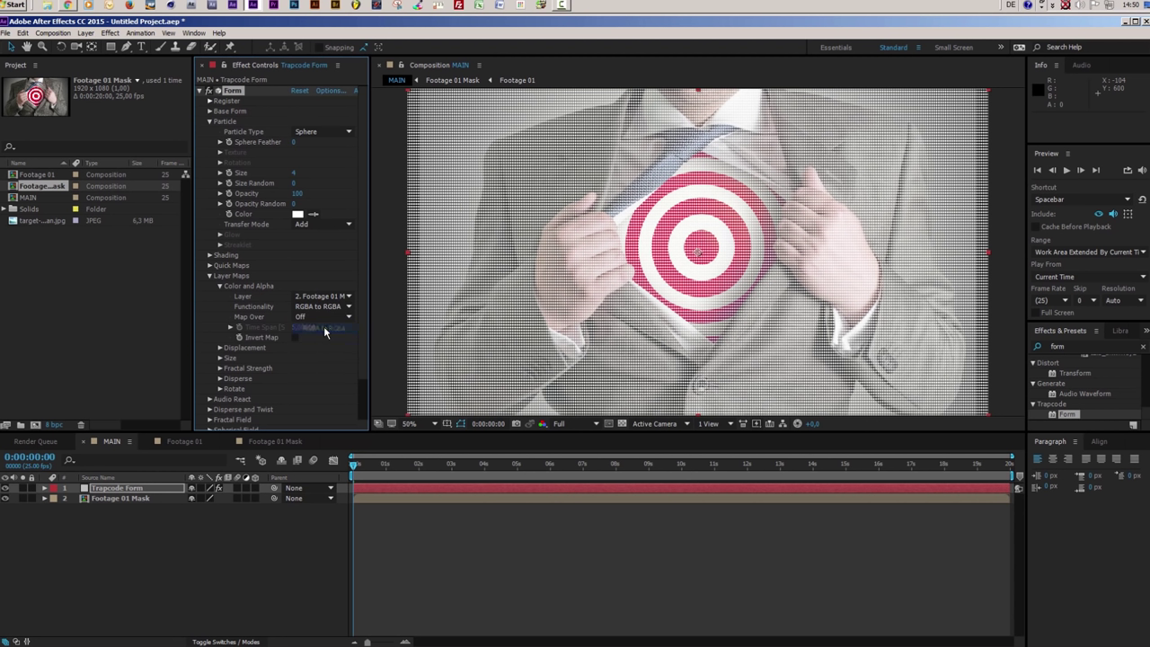
pyautogui.click(329, 319)
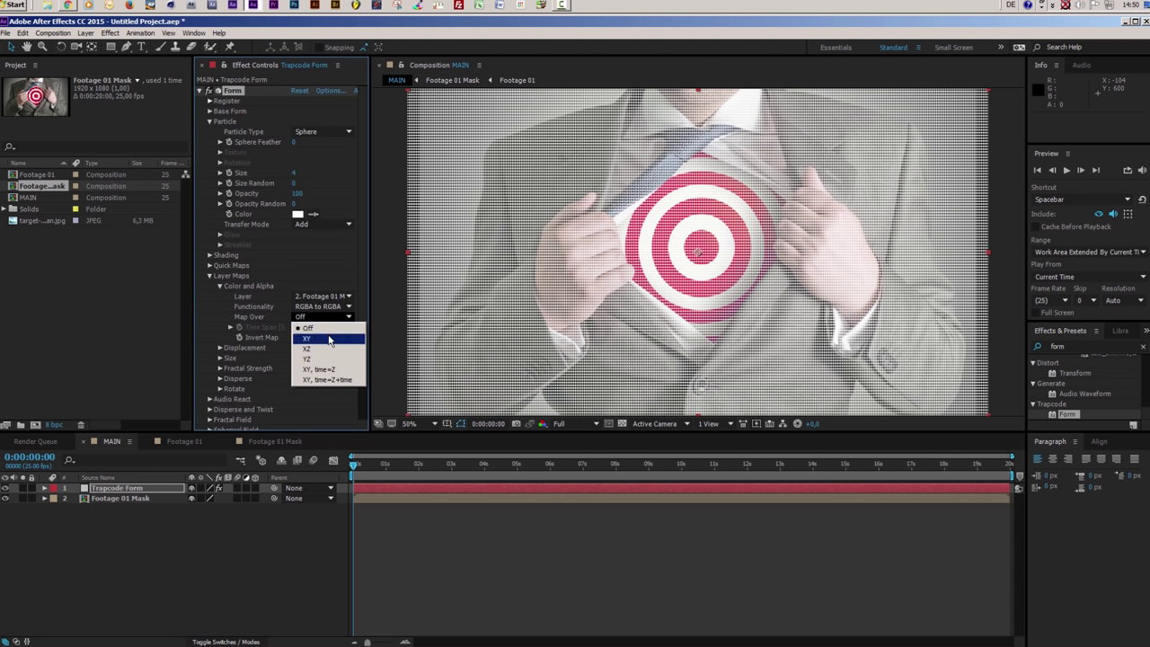
pyautogui.click(330, 339)
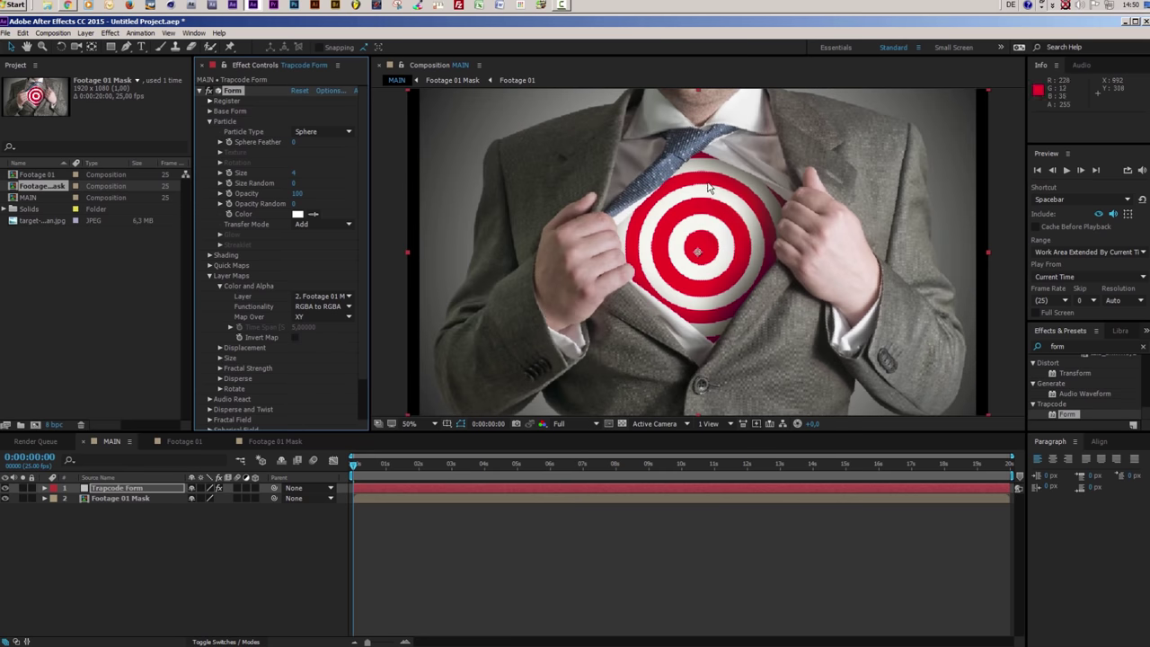
# Hide the Footage 01 Mask layer in MAIN and inspect the Form particles up close
pyautogui.click(114, 499)
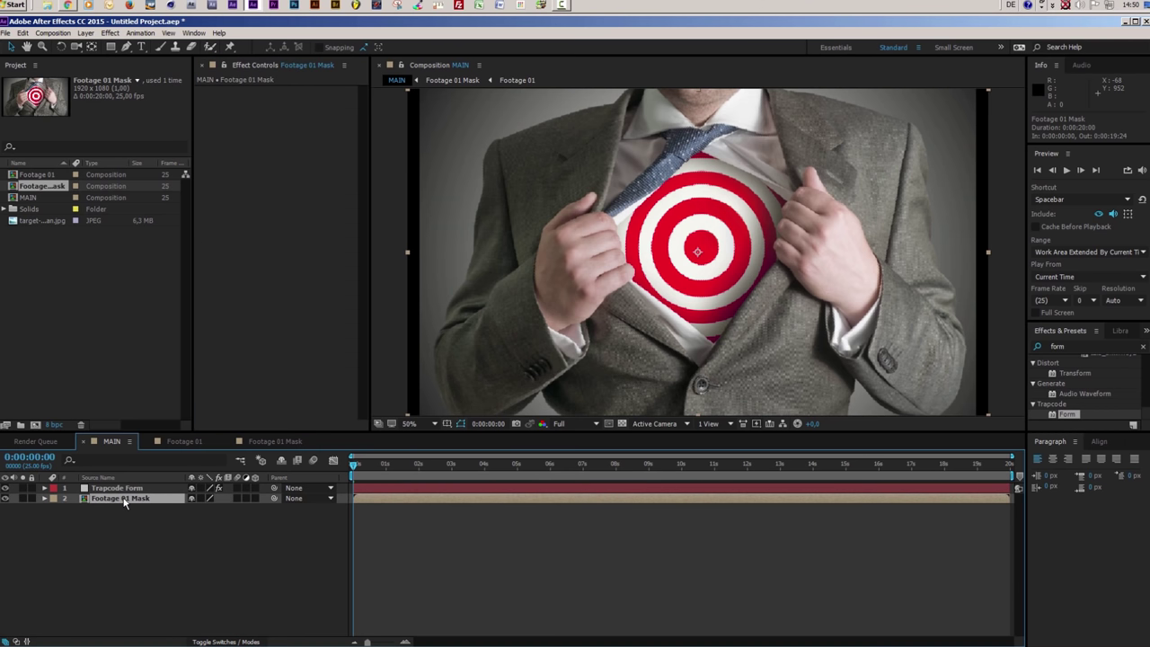
pyautogui.click(4, 499)
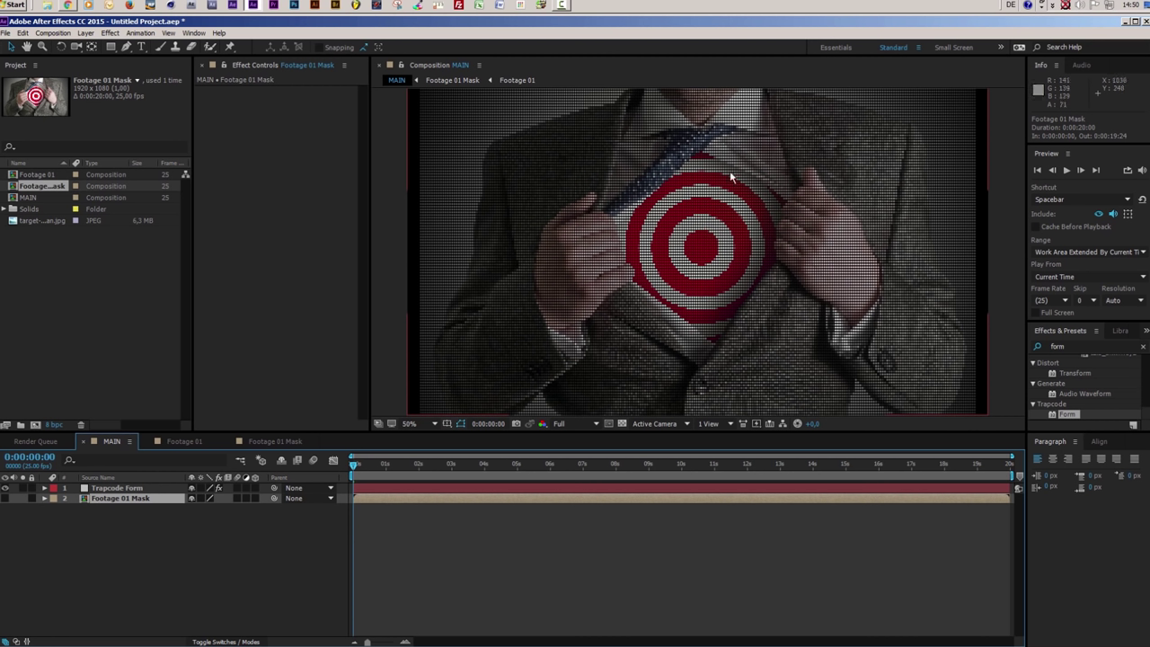
pyautogui.press('.')
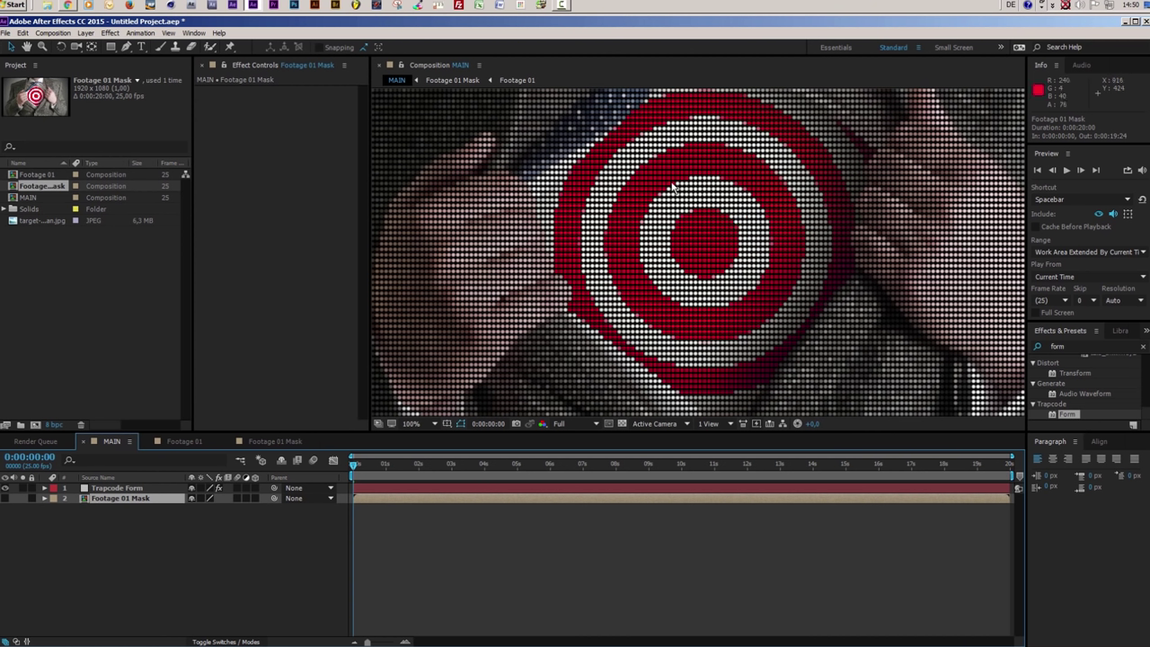
pyautogui.press(',')
pyautogui.press(',')
pyautogui.press('.')
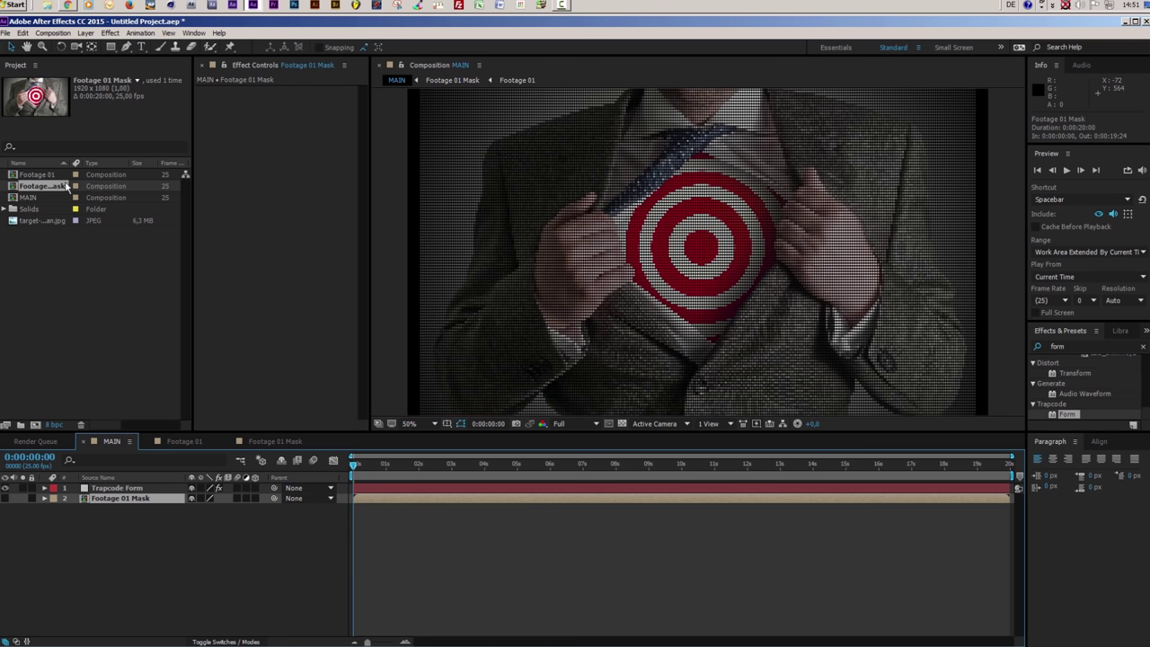
# Duplicate the Footage 01 Mask composition in the project and rename the copy Footage 01 Displacement Map
pyautogui.moveTo(76, 163); pyautogui.dragTo(126, 163)
pyautogui.click(70, 249)
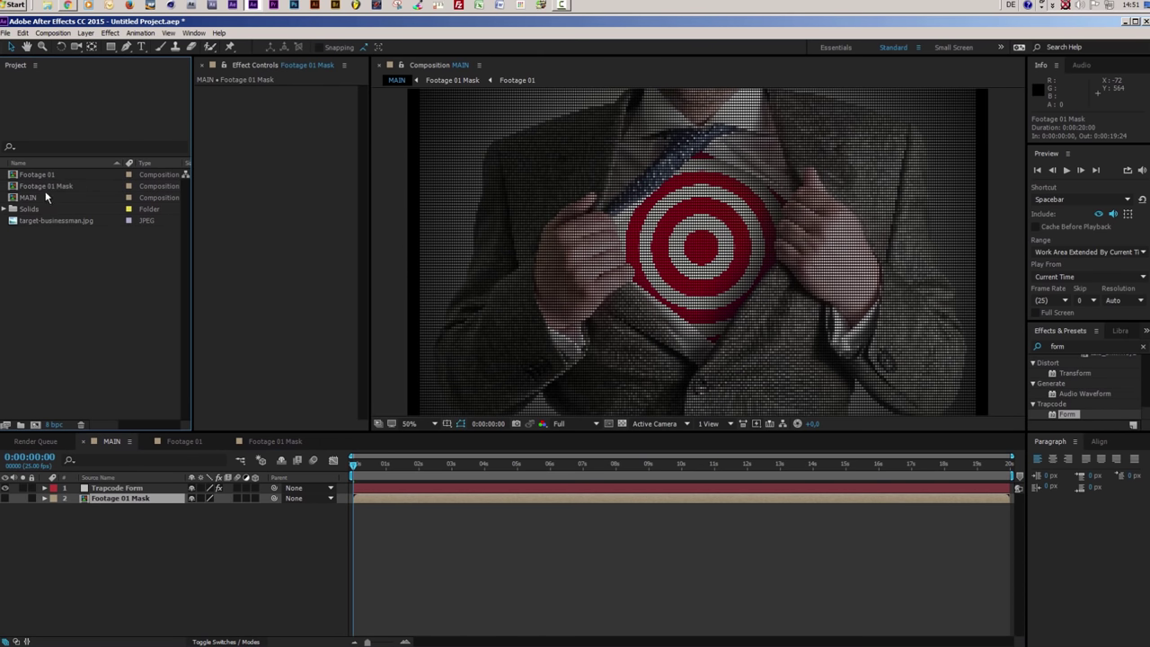
pyautogui.click(44, 189)
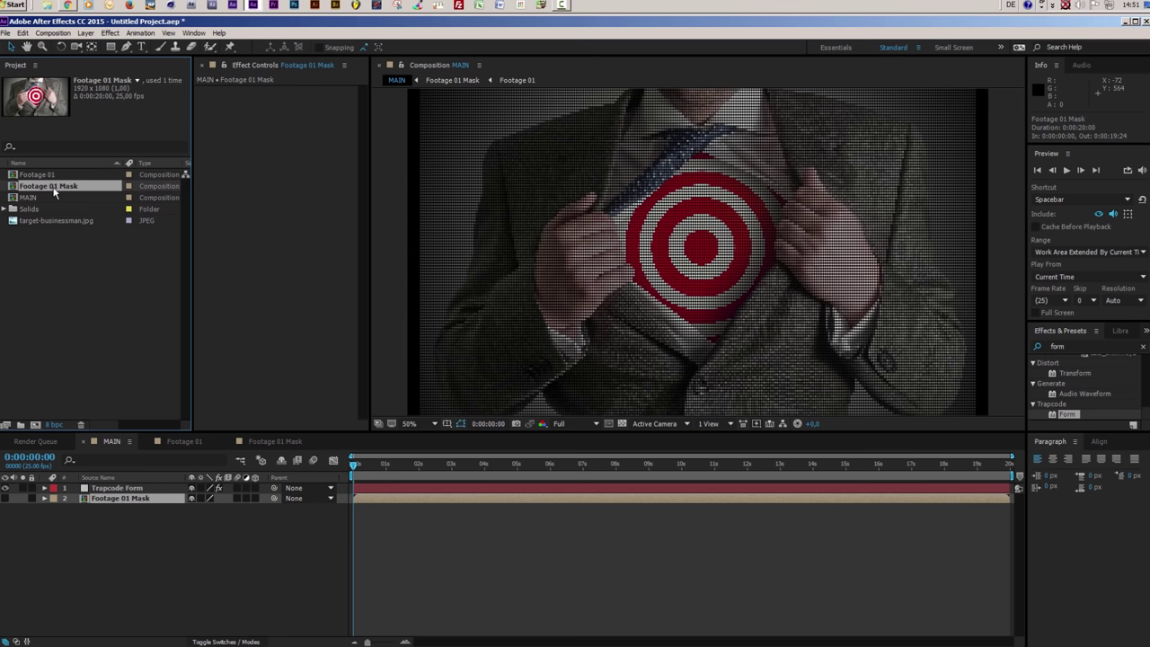
pyautogui.hotkey('ctrl', 'd')
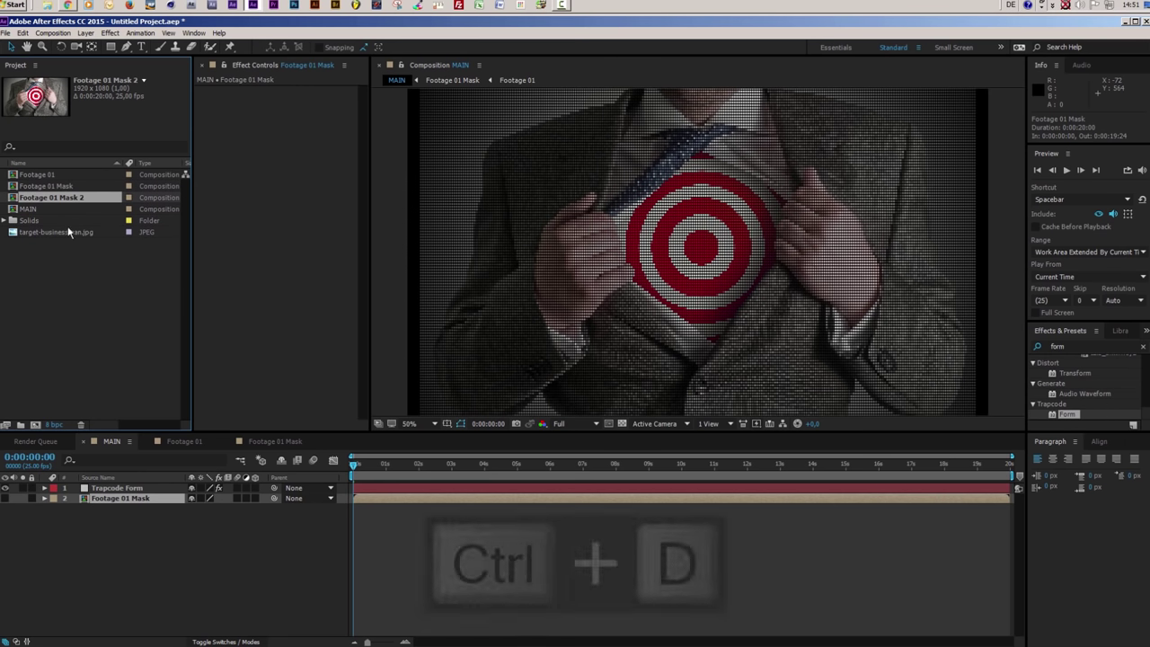
pyautogui.press('BackSpace')
pyautogui.press('BackSpace')
pyautogui.press('BackSpace')
pyautogui.press('BackSpace')
pyautogui.press('BackSpace')
pyautogui.press('BackSpace')
pyautogui.press('BackSpace')
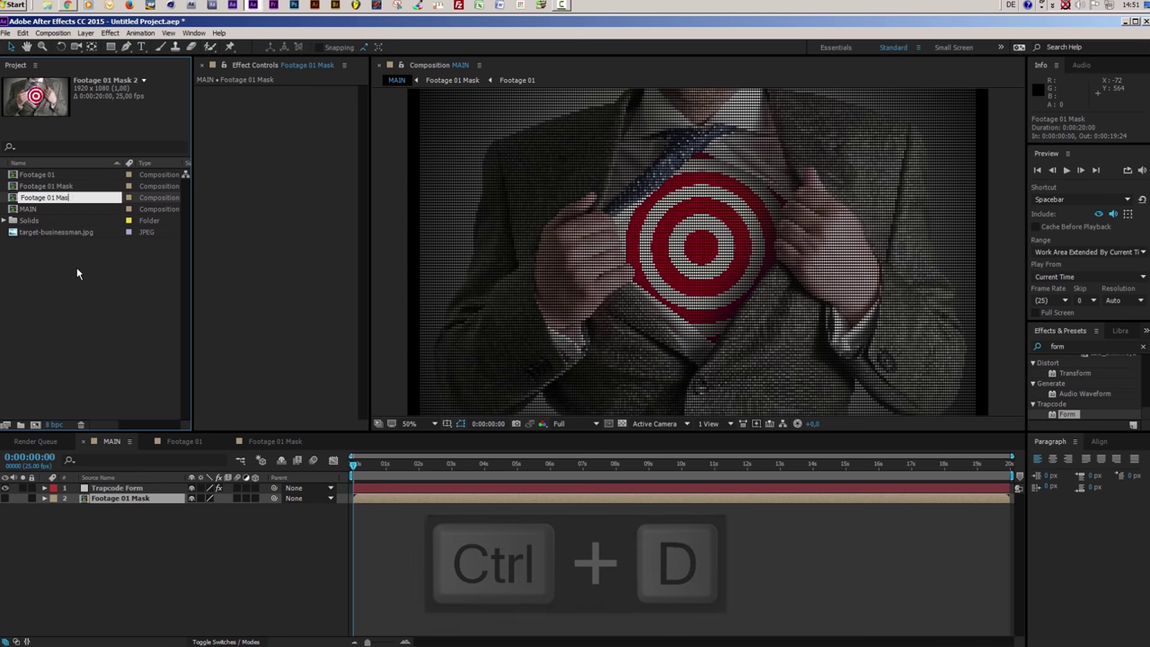
pyautogui.write('Di')
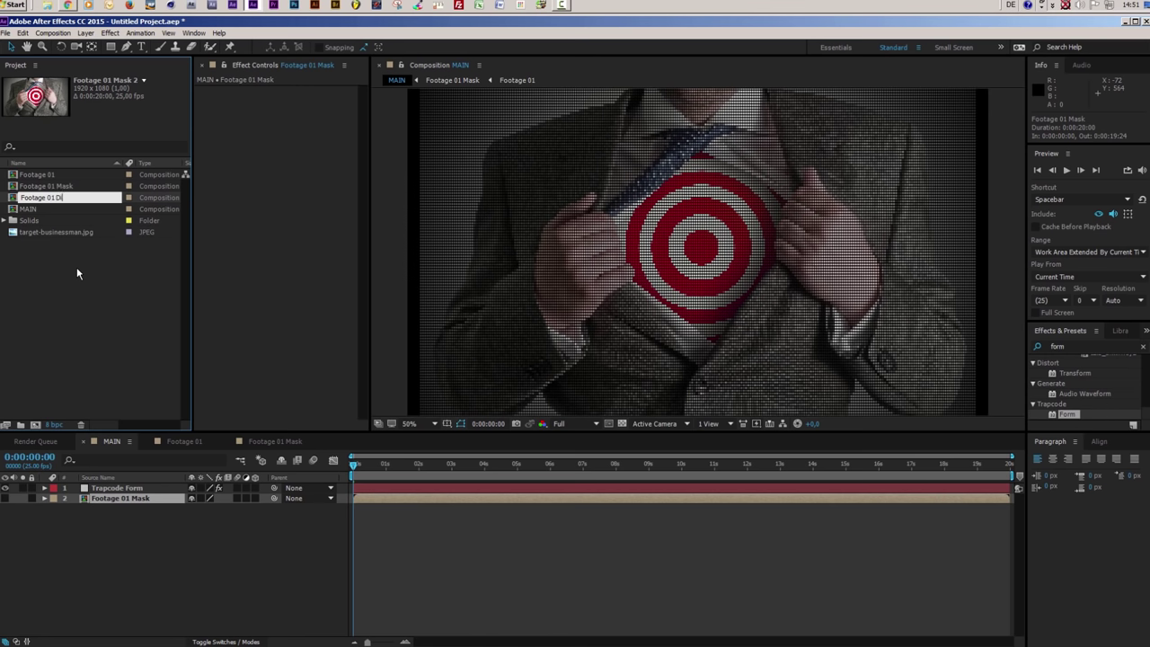
pyautogui.write('splacement Map')
pyautogui.press('Return')
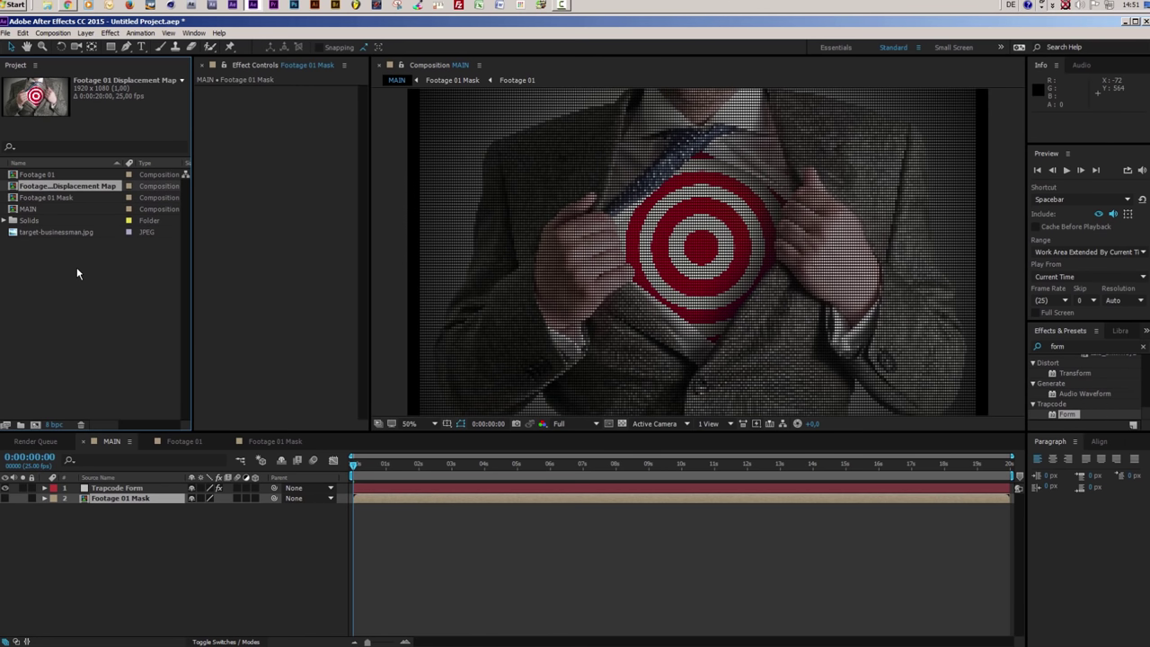
# Rename the Footage 01 Mask composition in the project as Footage 01 Color Map
pyautogui.click(43, 198)
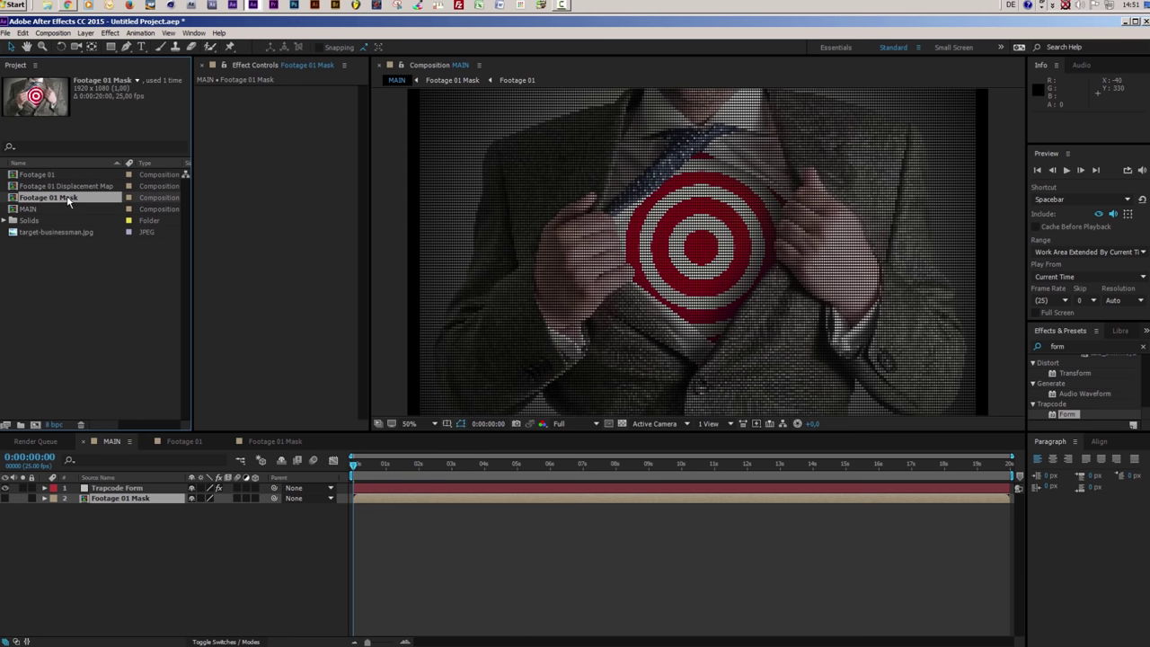
pyautogui.press('Return')
pyautogui.write('Color Map')
pyautogui.click(75, 303)
pyautogui.click(75, 185)
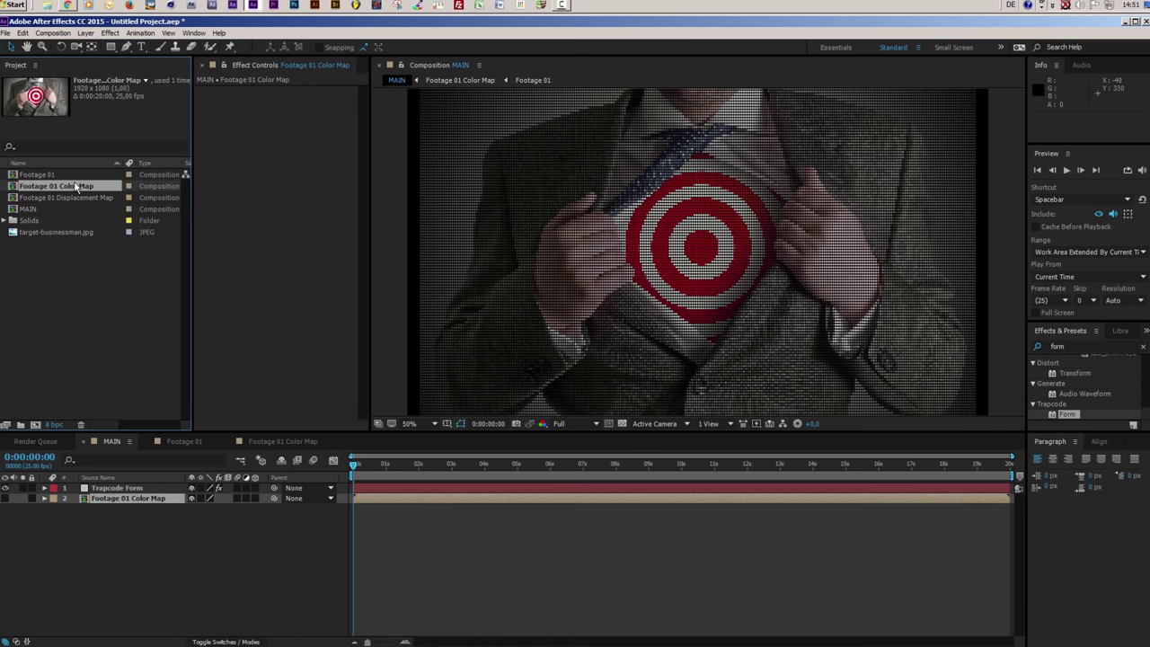
# Open the Footage 01 Displacement Map composition and apply the Tint effect to its Footage 01 layer
pyautogui.click(78, 198)
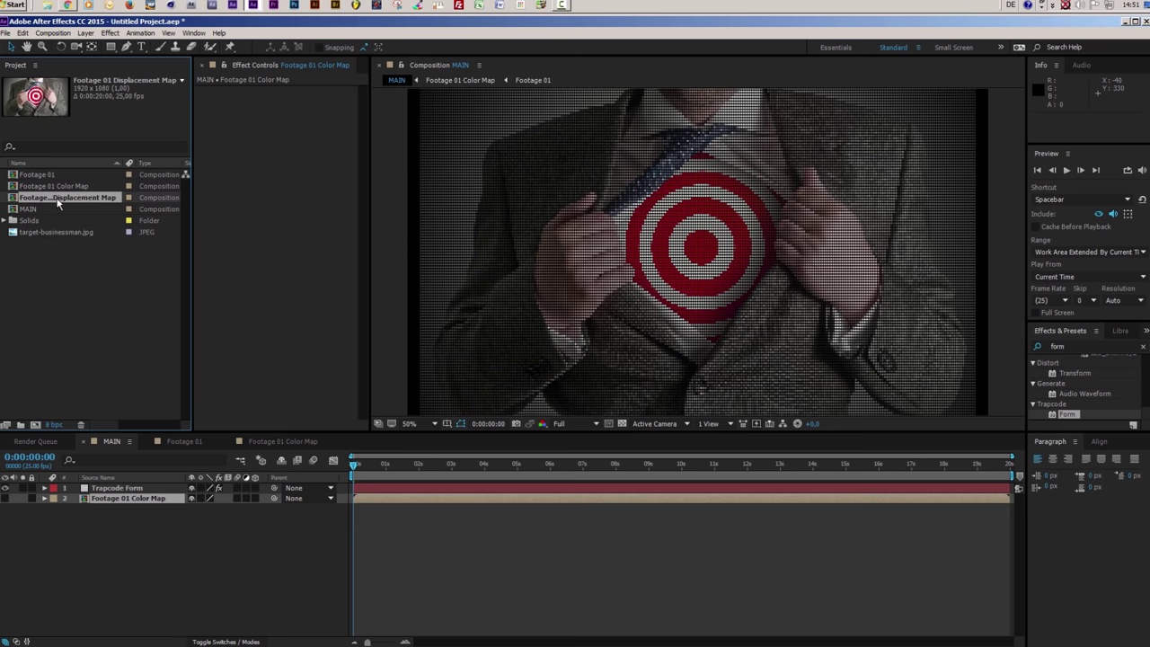
pyautogui.doubleClick(58, 199)
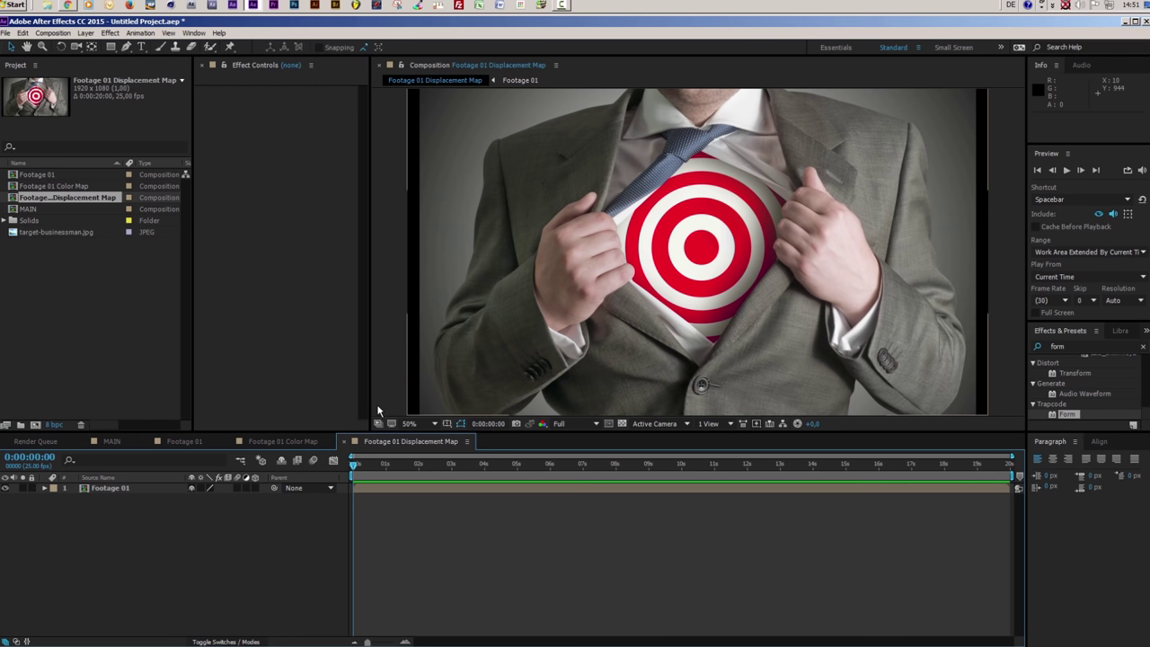
pyautogui.click(1064, 346)
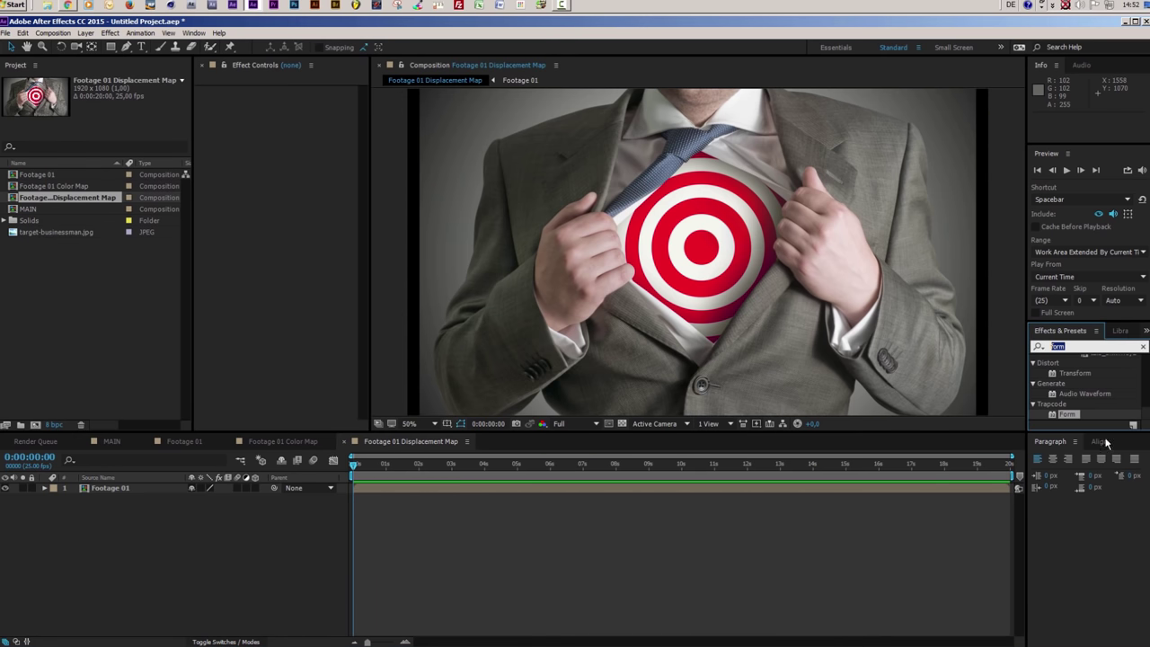
pyautogui.write('tint')
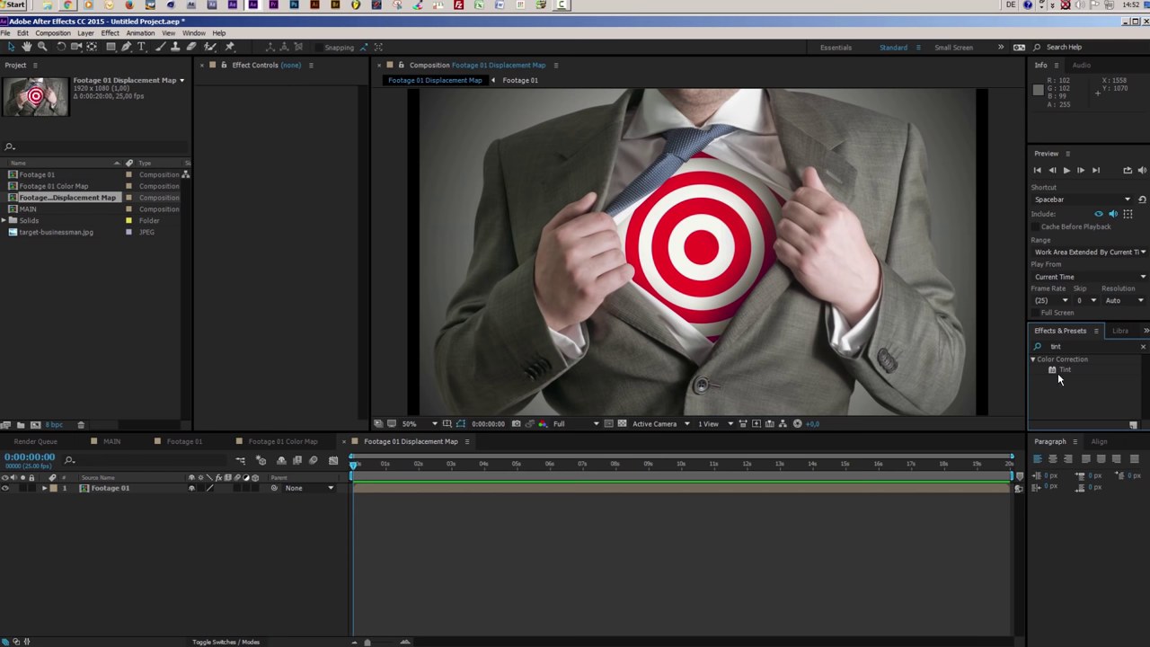
pyautogui.moveTo(1061, 370); pyautogui.dragTo(96, 489)
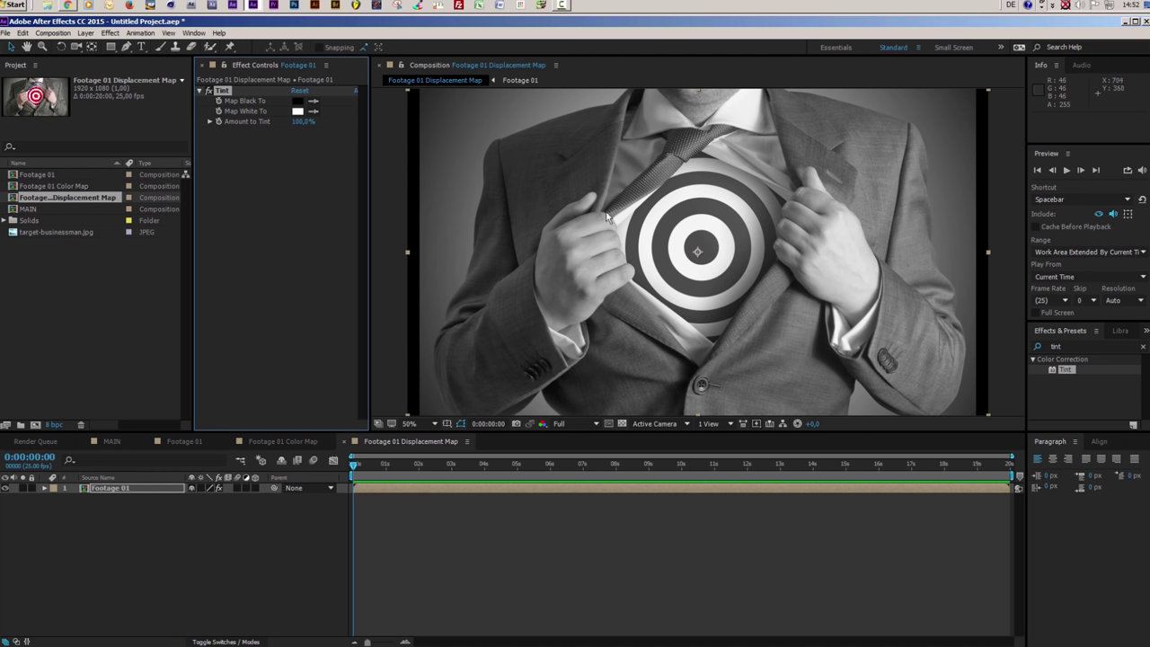
# Add the Footage 01 Displacement Map composition to MAIN below the Footage 01 Color Map layer and hide it
pyautogui.click(117, 442)
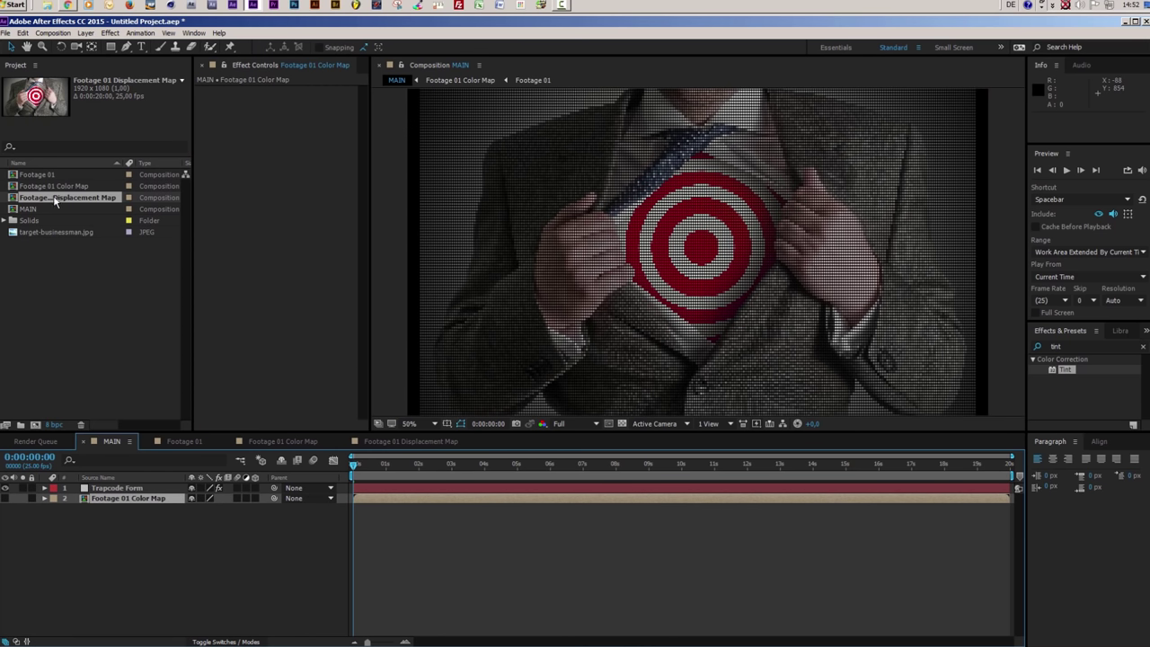
pyautogui.moveTo(56, 198); pyautogui.dragTo(137, 511)
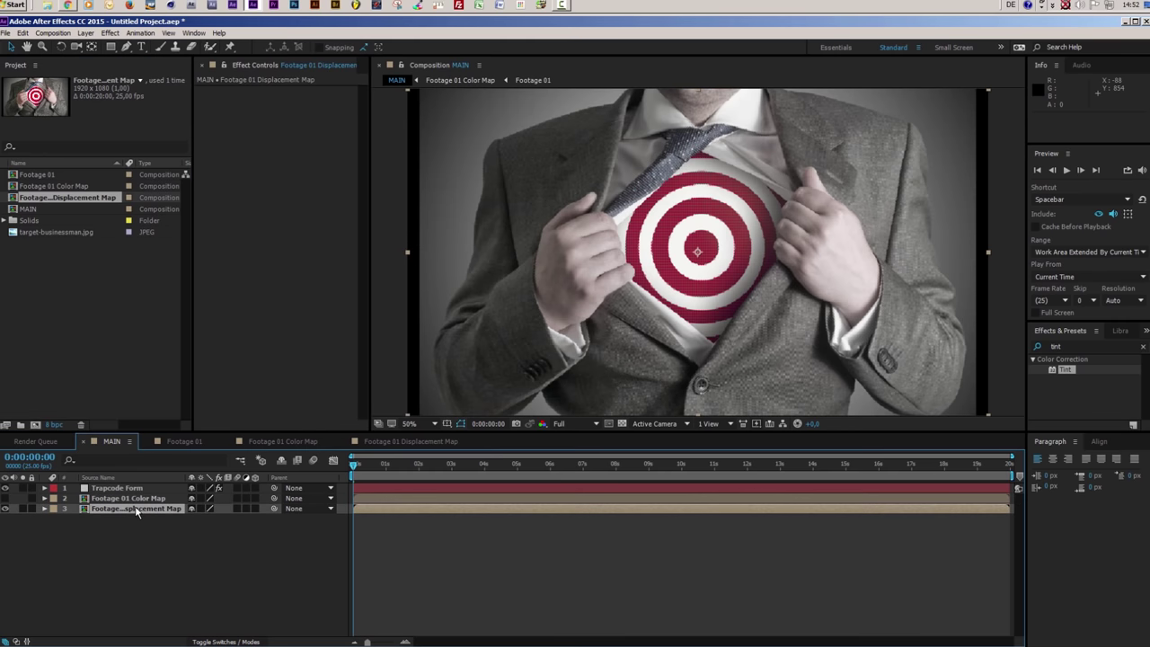
pyautogui.click(6, 509)
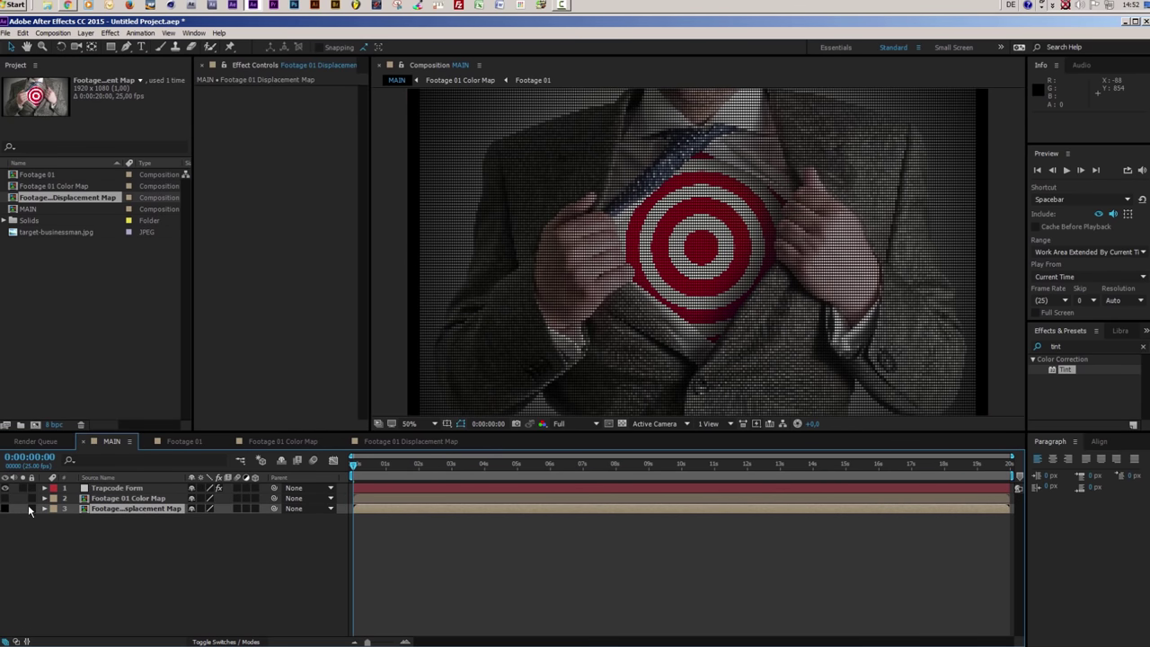
# Configure Form's Displacement layer map with Footage 01 Displacement Map as the layer for XYZ, mapped over XY
pyautogui.click(108, 490)
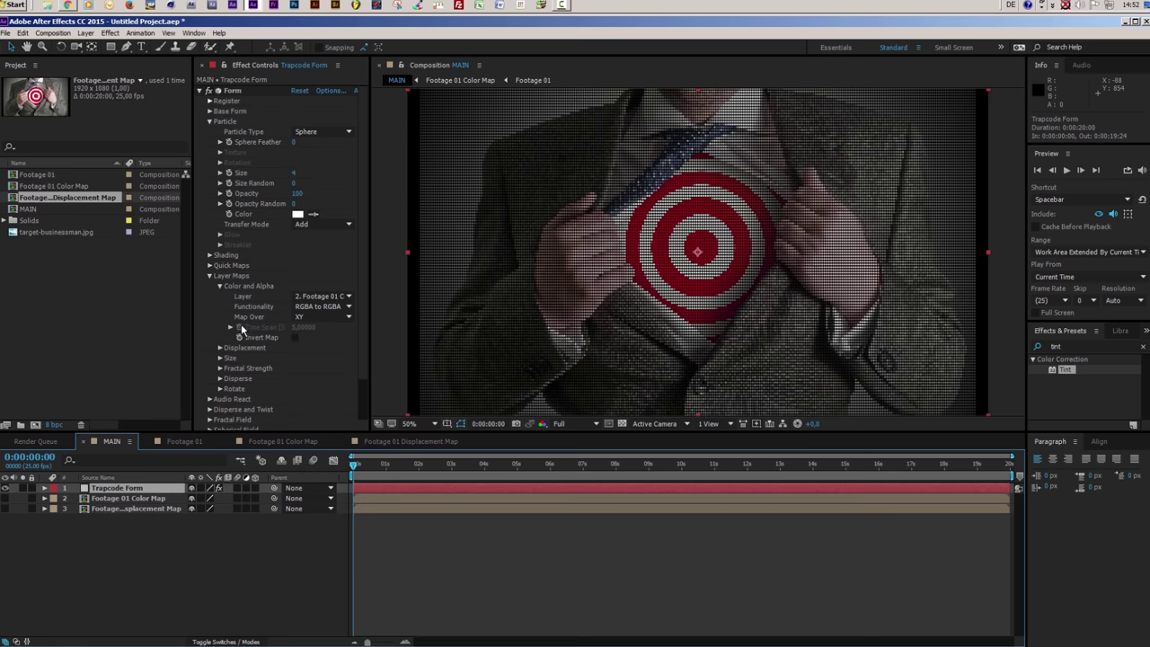
pyautogui.scroll(-2, 268, 316)
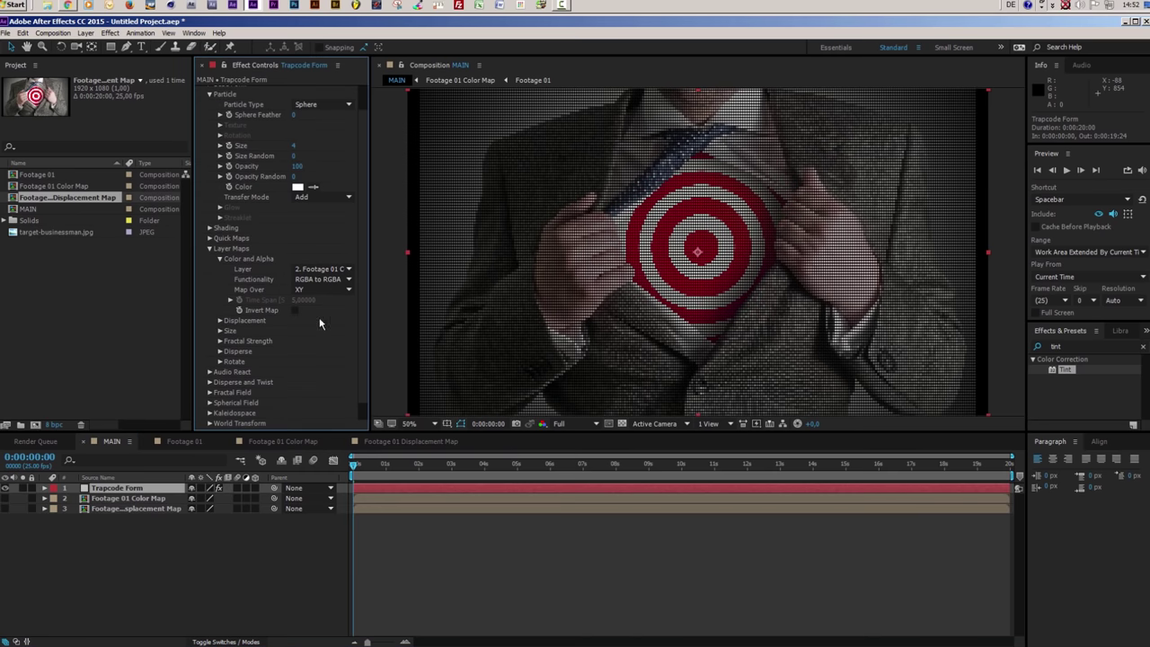
pyautogui.click(220, 321)
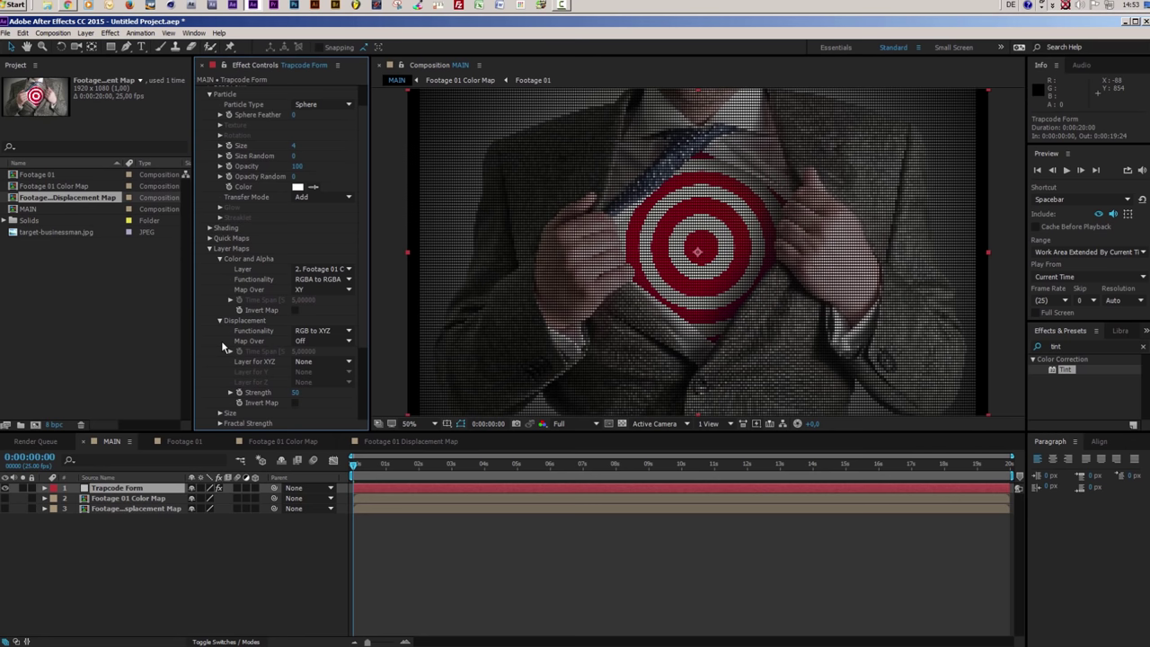
pyautogui.scroll(-2, 221, 340)
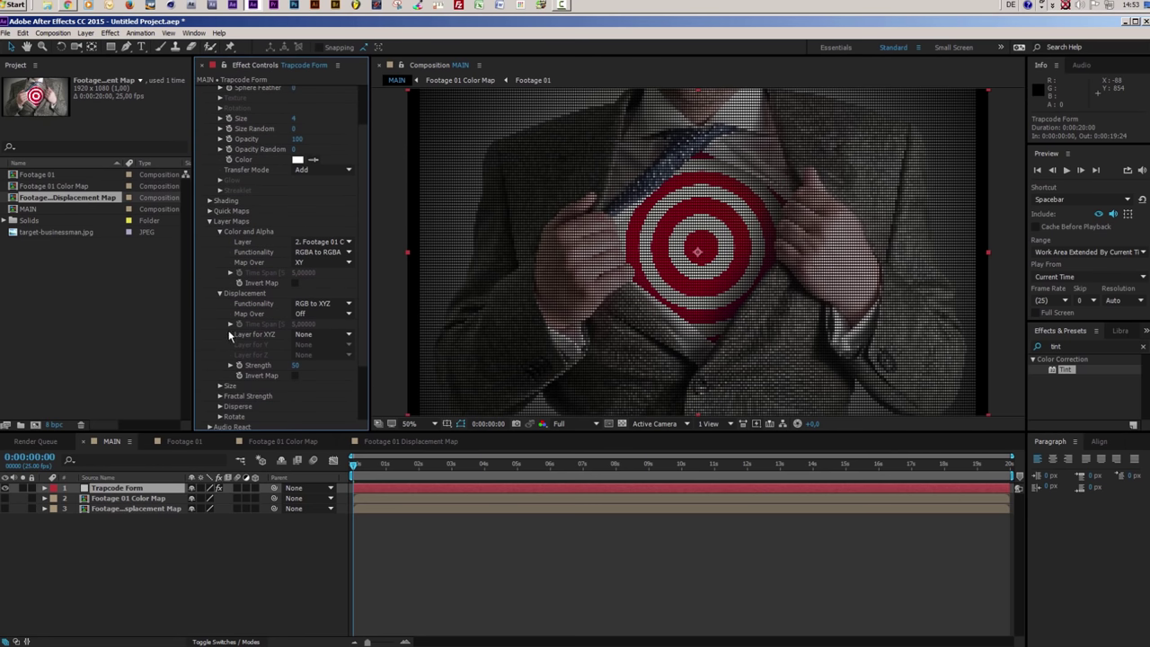
pyautogui.click(305, 335)
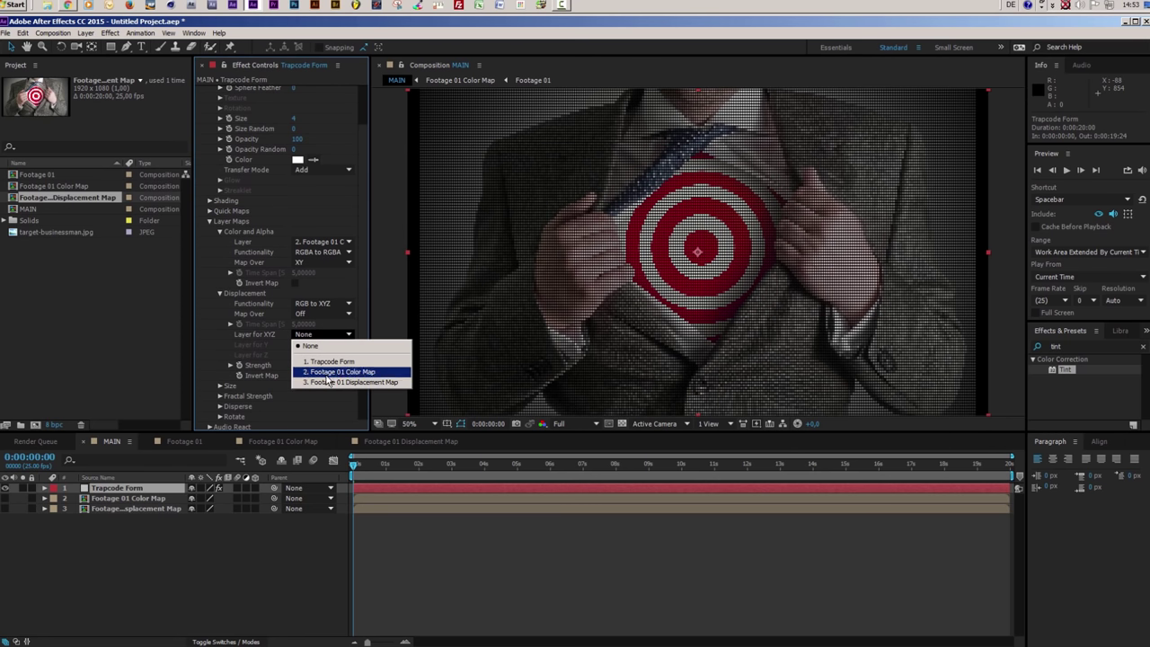
pyautogui.click(342, 384)
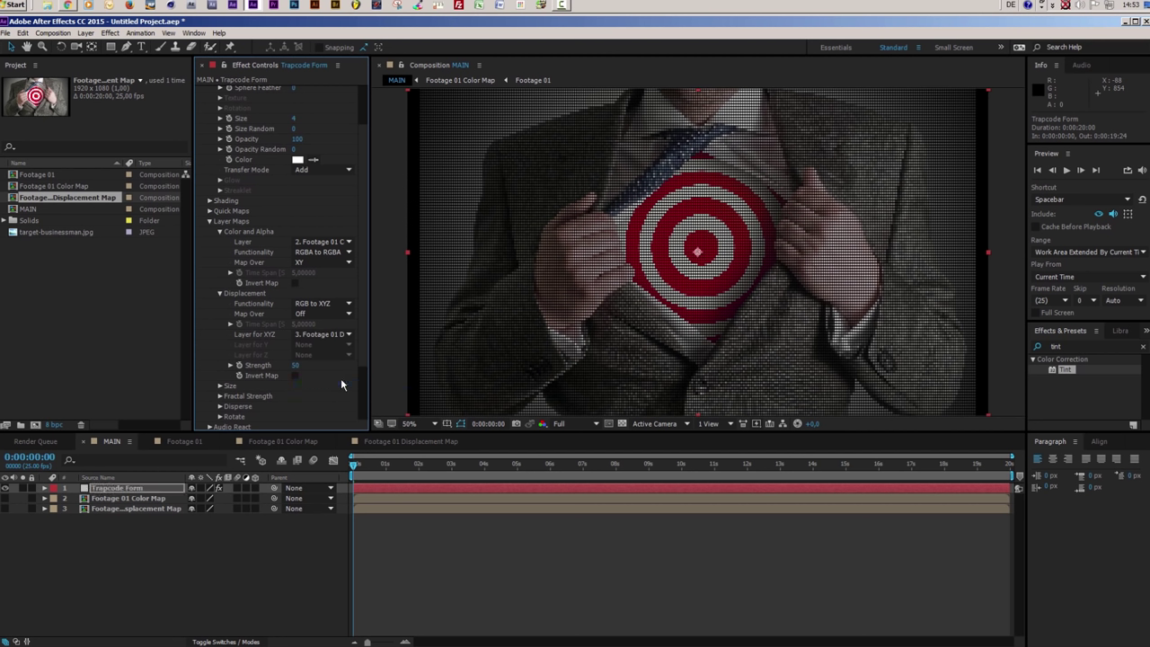
pyautogui.click(306, 319)
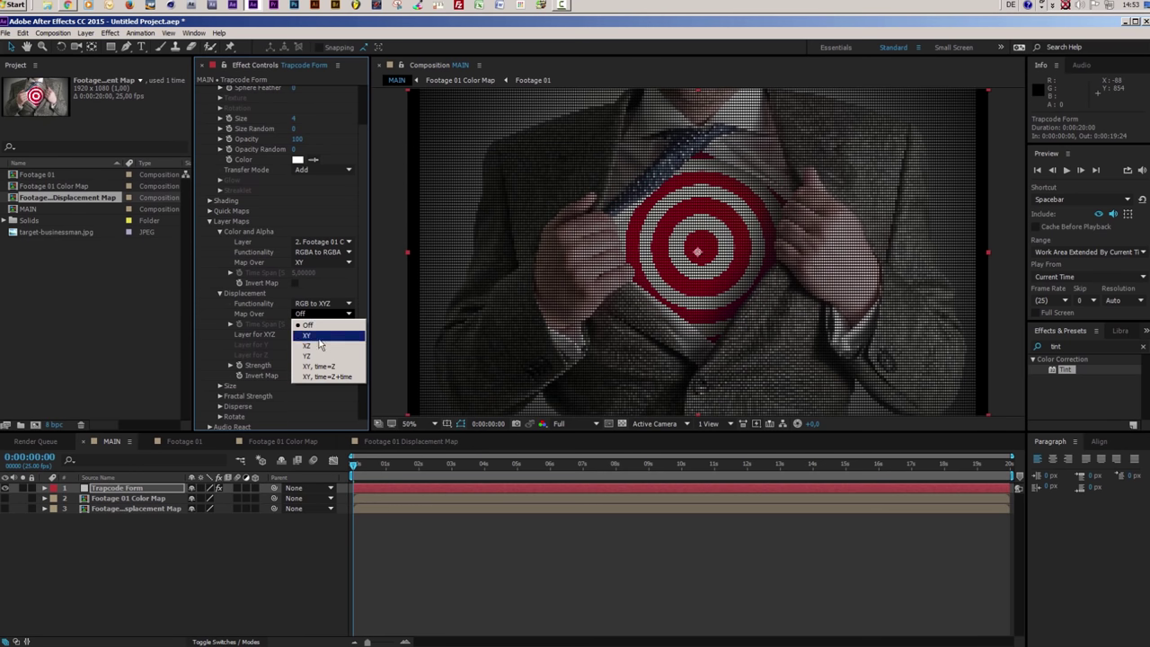
pyautogui.click(319, 339)
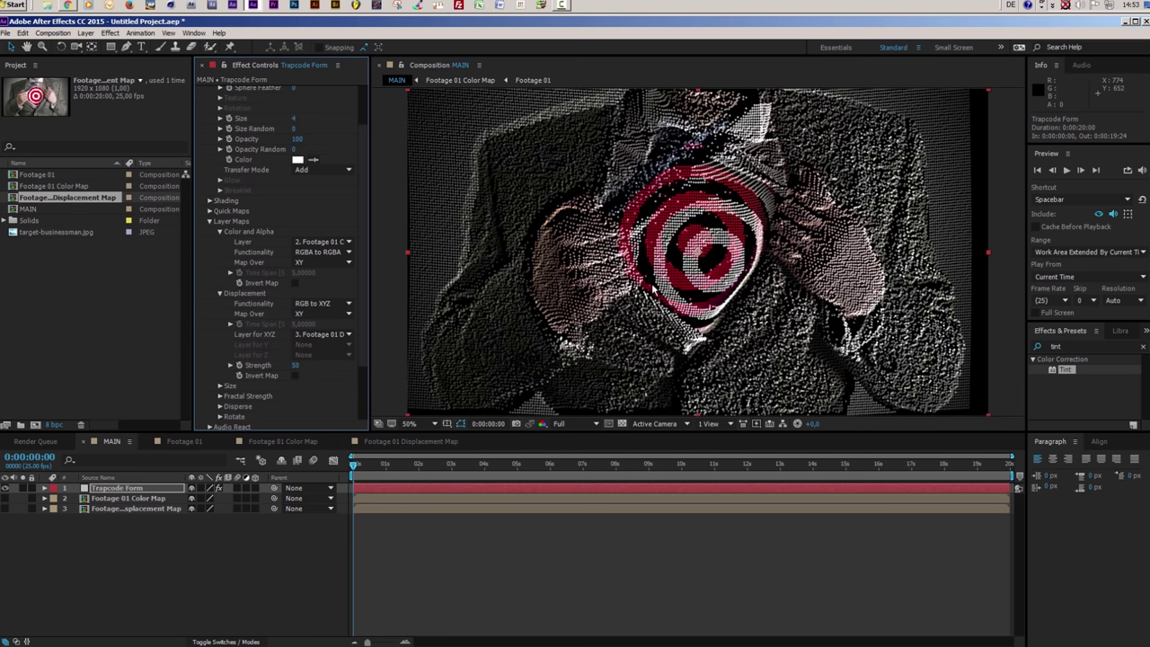
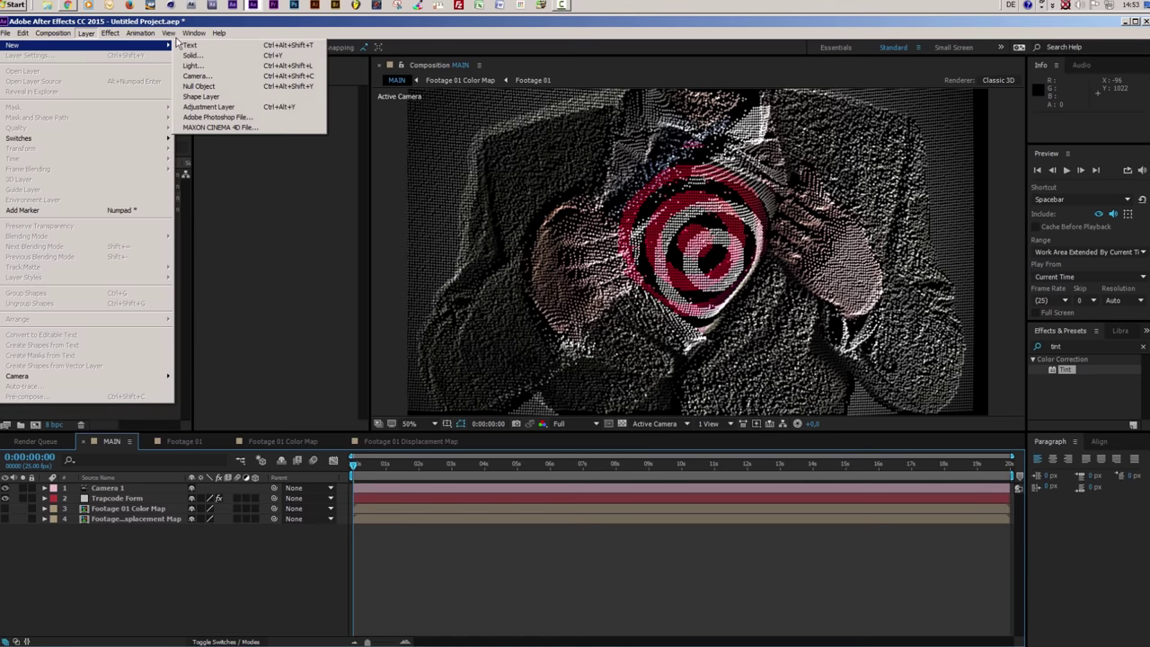
# Create a null object in MAIN, make it a 3D layer and parent Camera 1 to it
pyautogui.moveTo(99, 47)
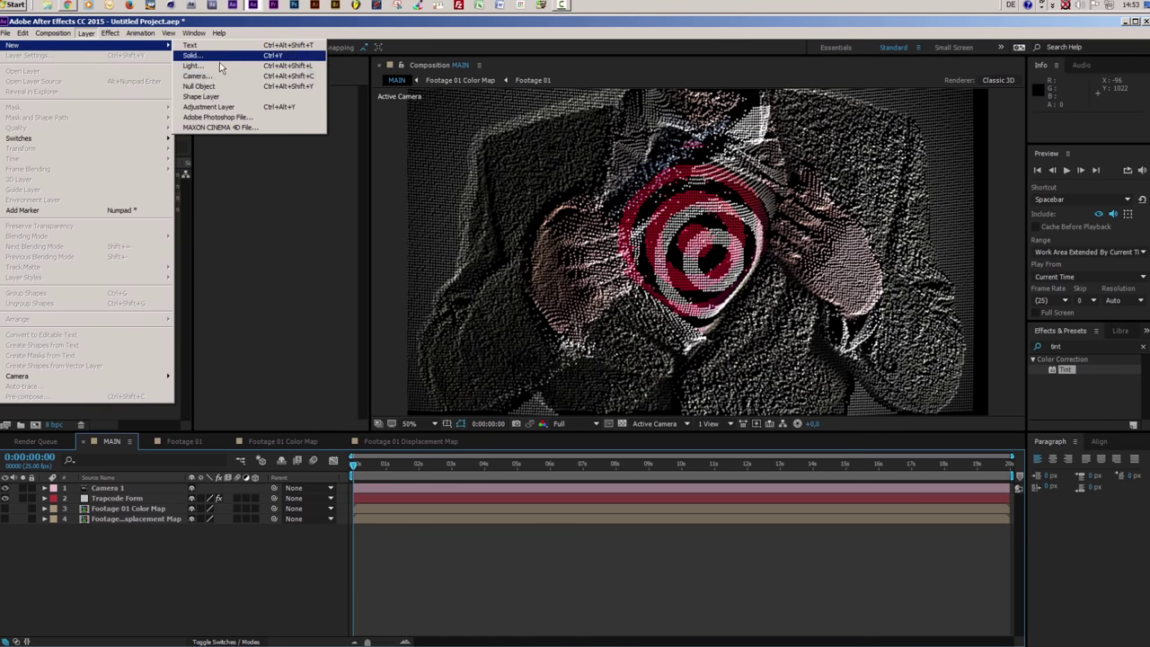
pyautogui.click(206, 87)
pyautogui.click(255, 488)
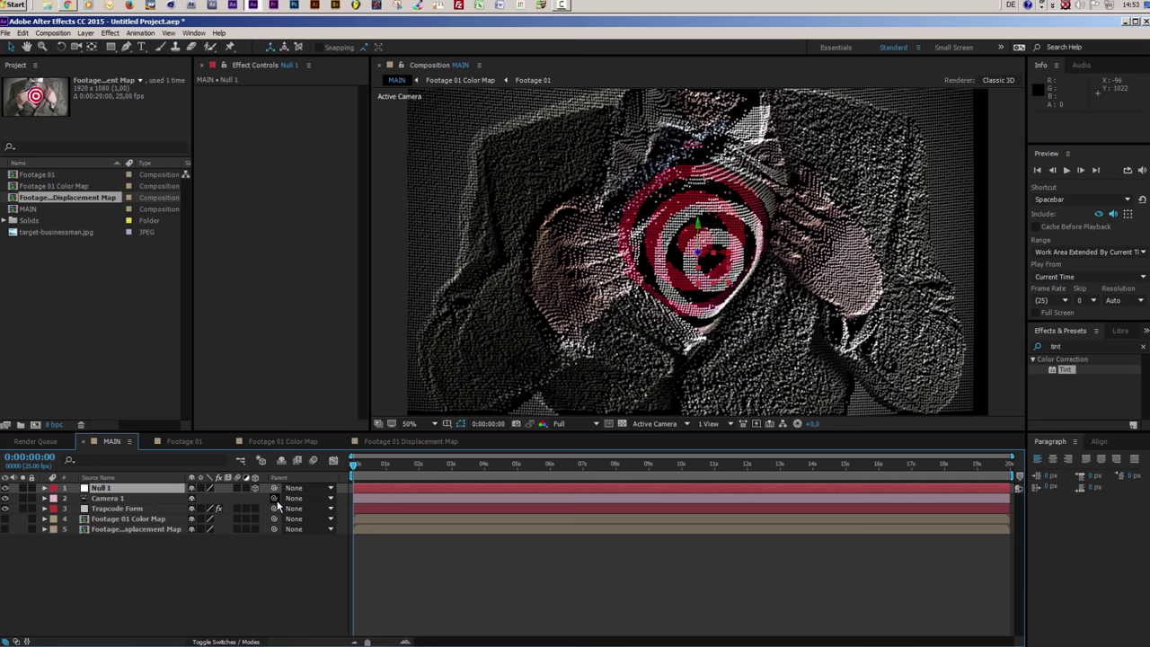
pyautogui.moveTo(223, 509); pyautogui.dragTo(101, 488)
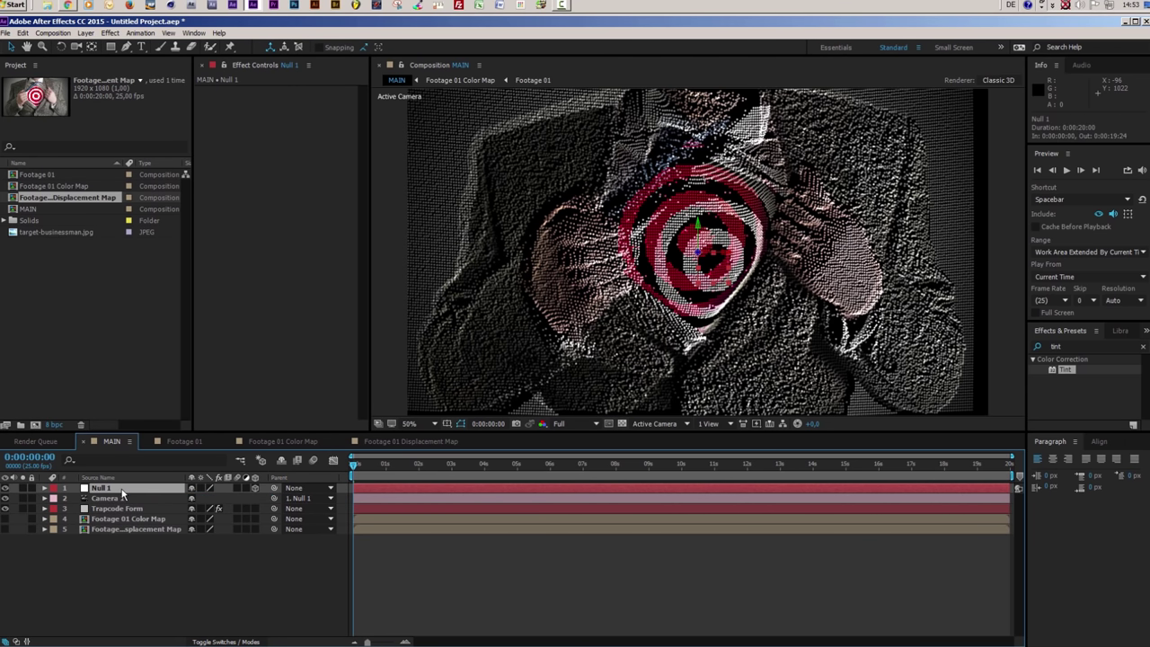
# Try rotating the null around the Y axis to view the displaced particles from the side, and undo the rotation
pyautogui.press('r')
pyautogui.moveTo(207, 523); pyautogui.dragTo(179, 520)
pyautogui.press('Return')
pyautogui.hotkey('ctrl', 'z')
# Switch the Form Displacement functionality to Individual XYZ and set Layer for X to None
pyautogui.click(112, 549)
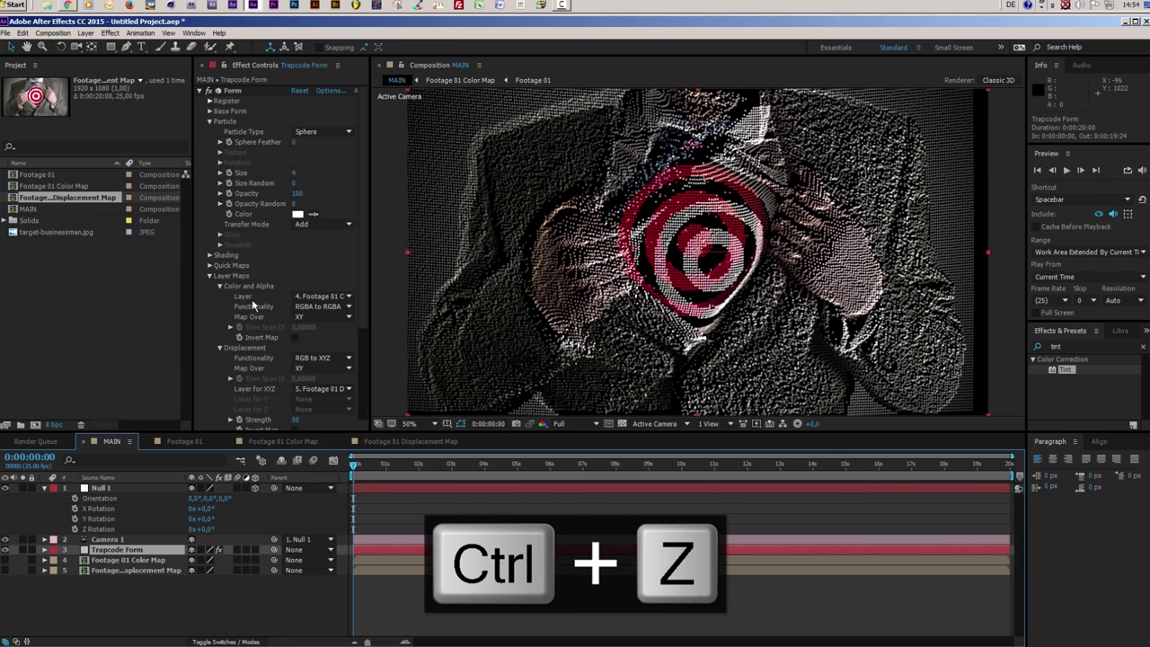
pyautogui.scroll(-1, 255, 301)
pyautogui.scroll(-1, 298, 325)
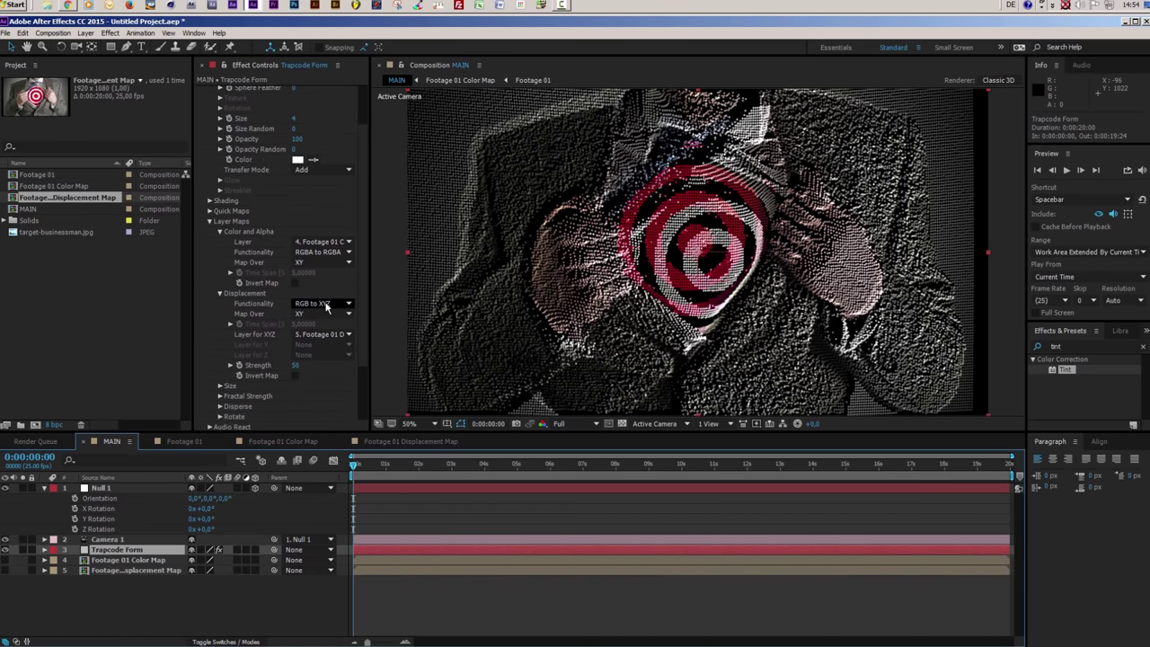
pyautogui.click(312, 305)
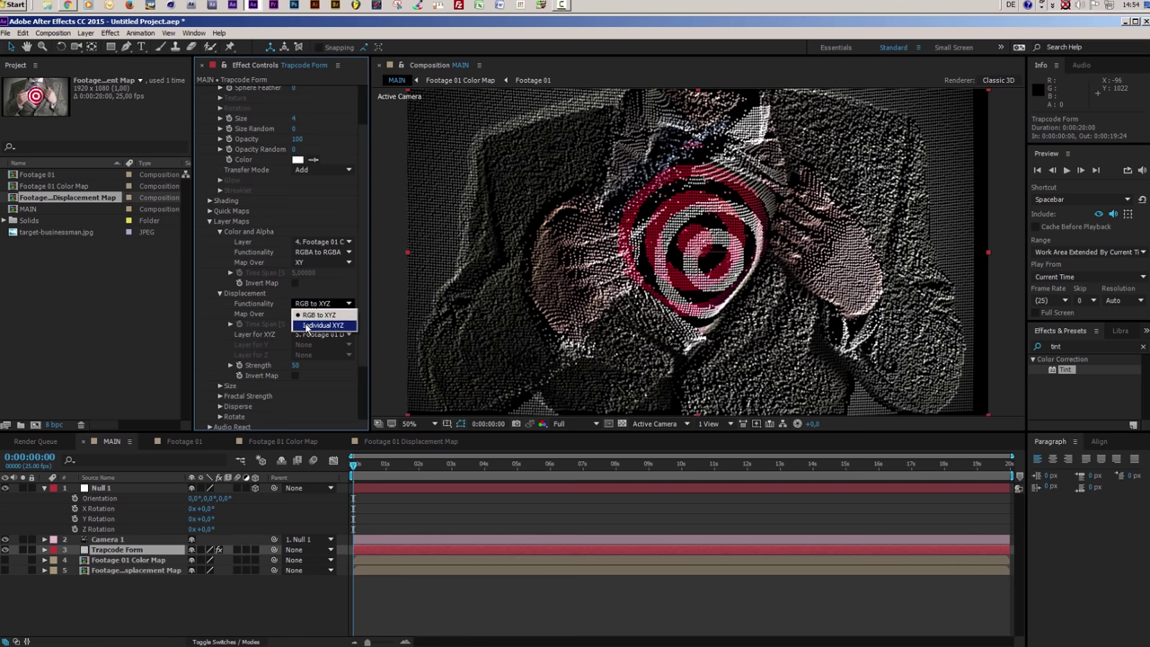
pyautogui.click(308, 325)
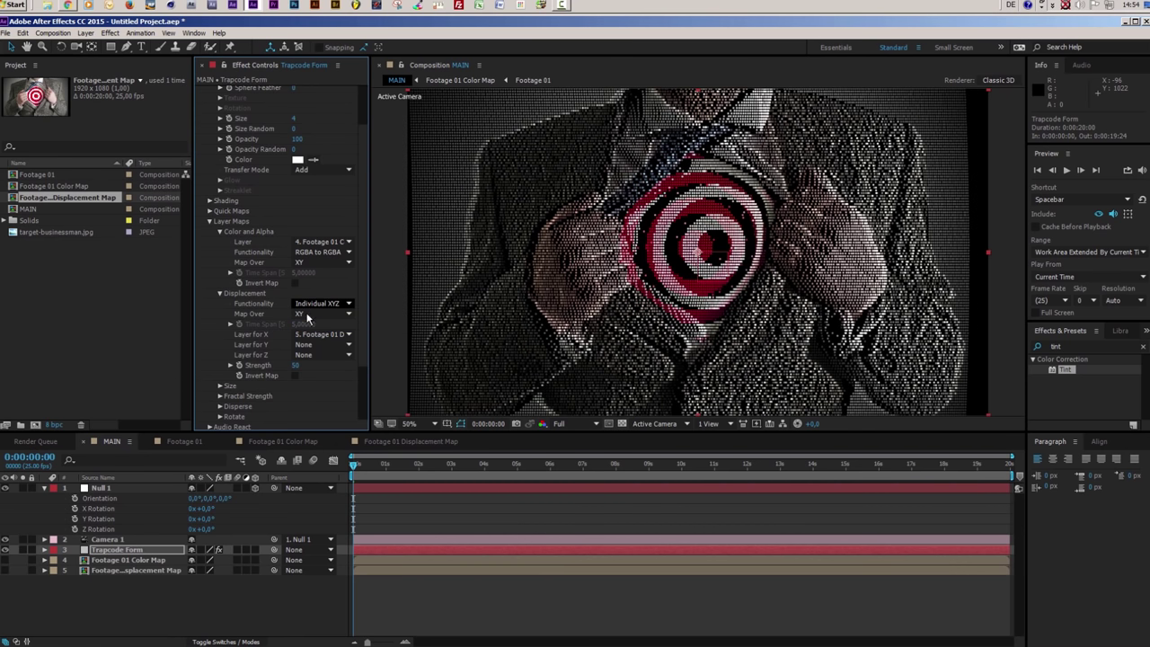
pyautogui.click(318, 335)
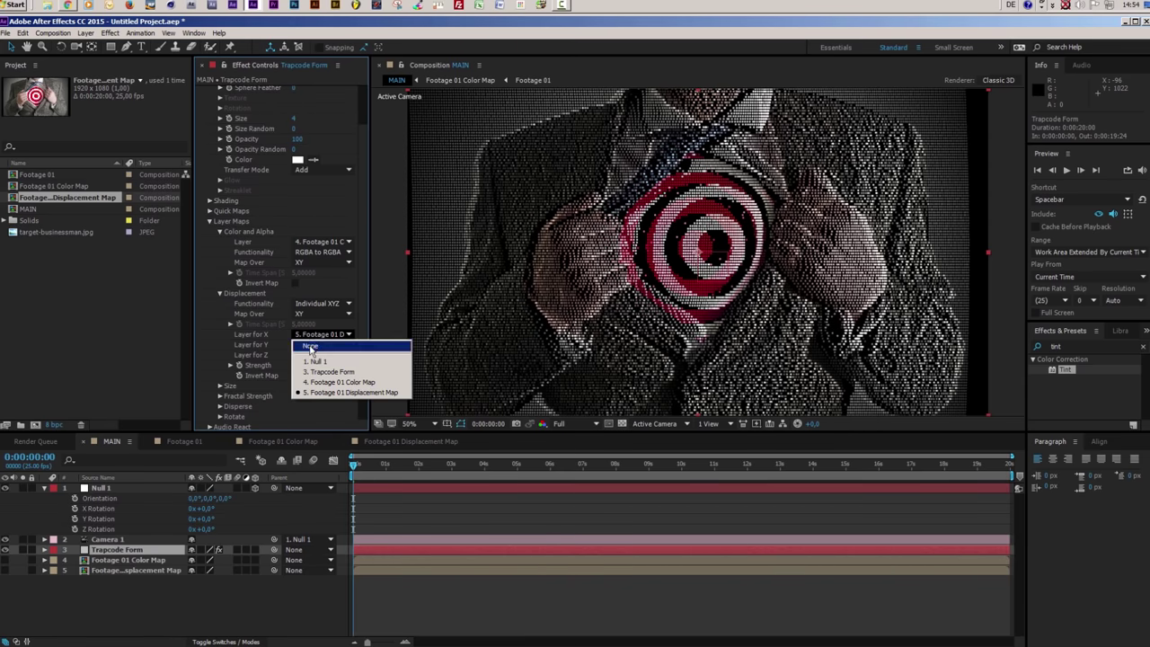
pyautogui.click(312, 347)
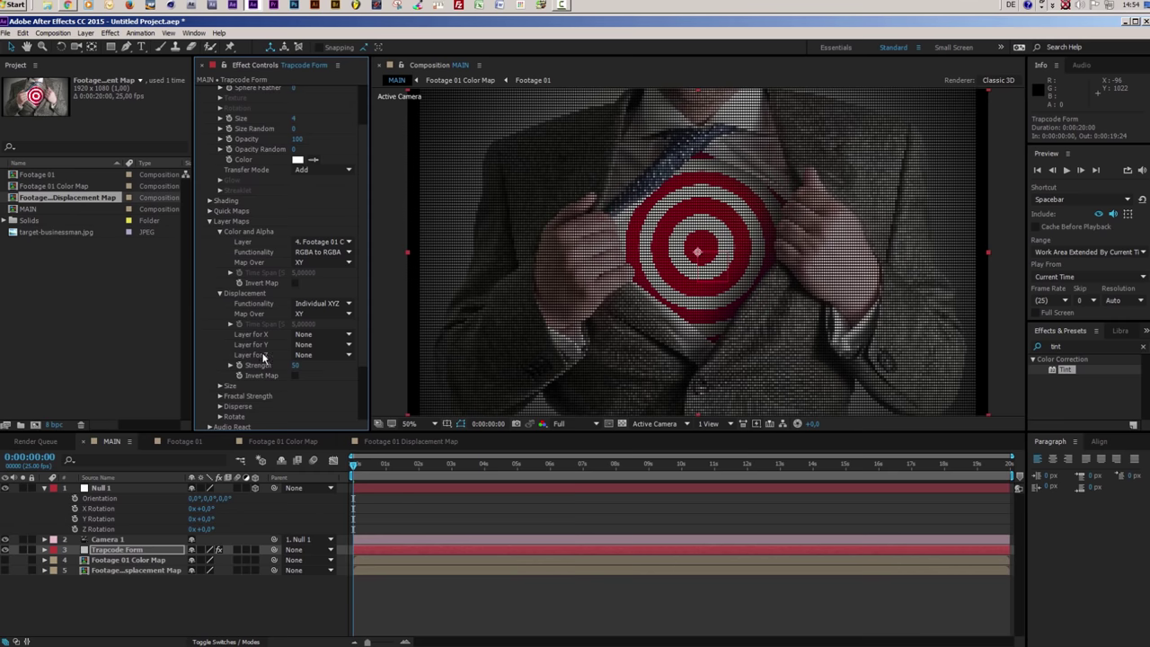
# Assign Footage 01 Displacement Map as the displacement Layer for Z and set the Strength to -197
pyautogui.click(305, 355)
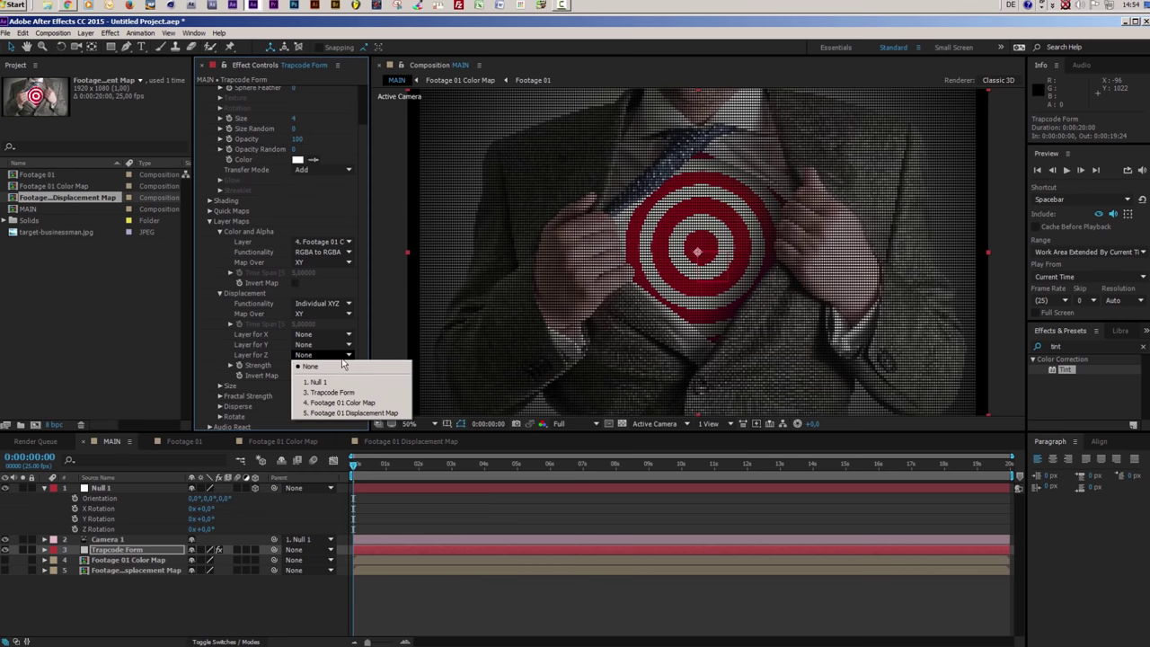
pyautogui.click(340, 413)
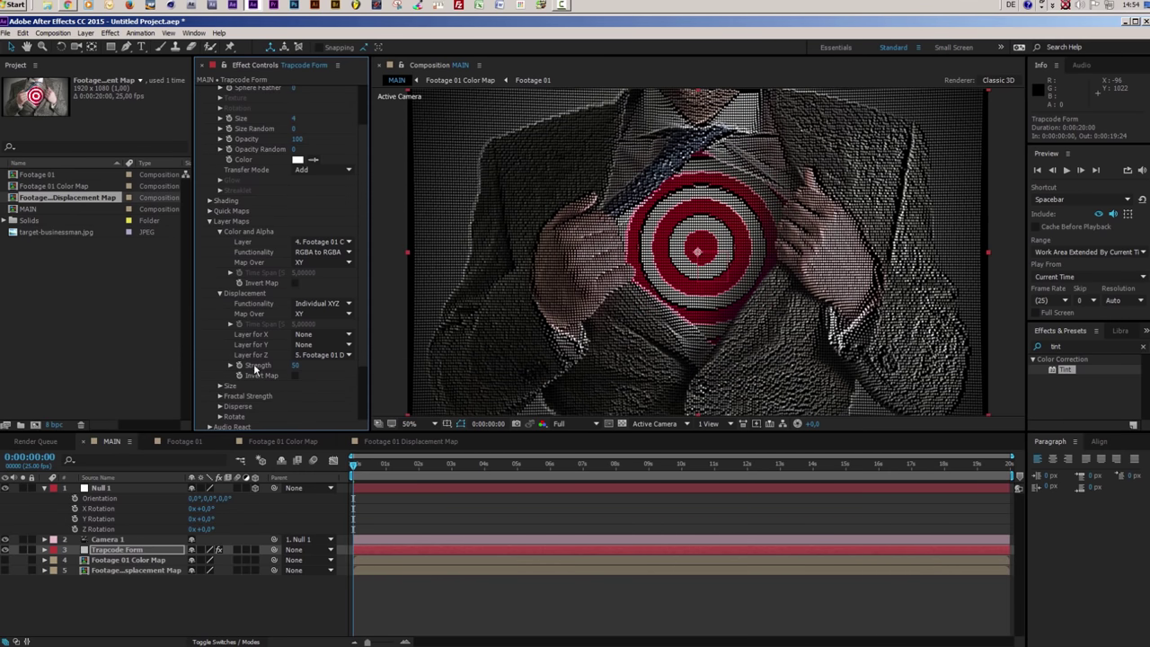
pyautogui.moveTo(293, 366); pyautogui.dragTo(141, 364)
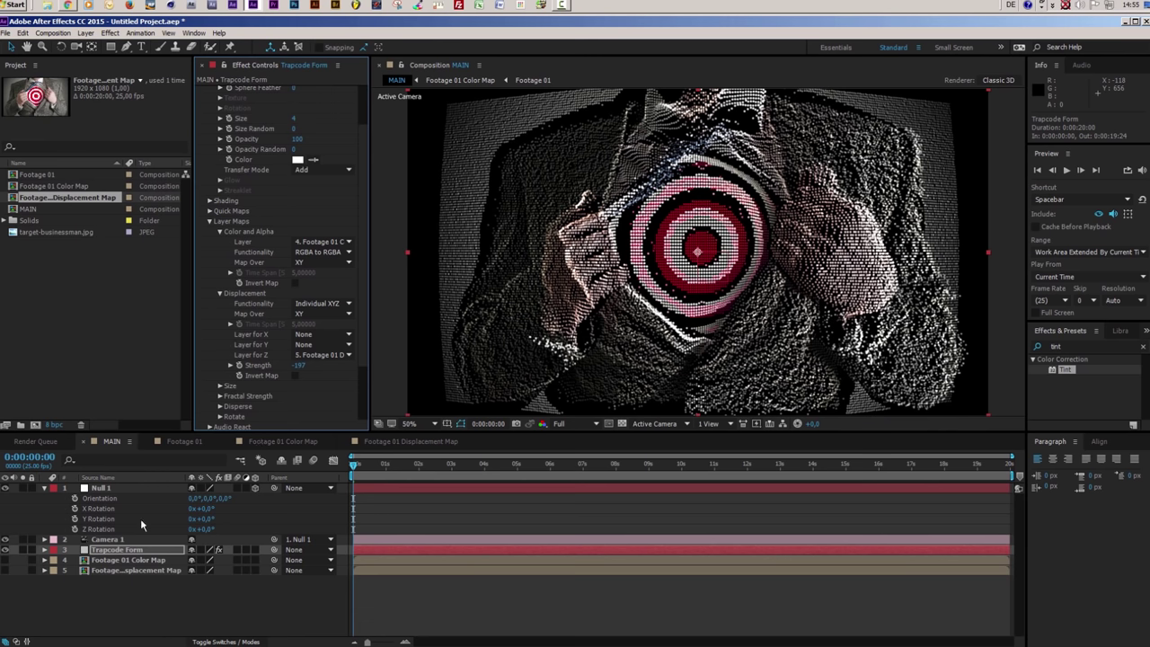
# Set Null 1's Y Rotation to 25° and compare the displaced particles with the Footage 01 Displacement Map composition
pyautogui.moveTo(206, 525); pyautogui.dragTo(244, 520)
pyautogui.hotkey('ctrl', 'z')
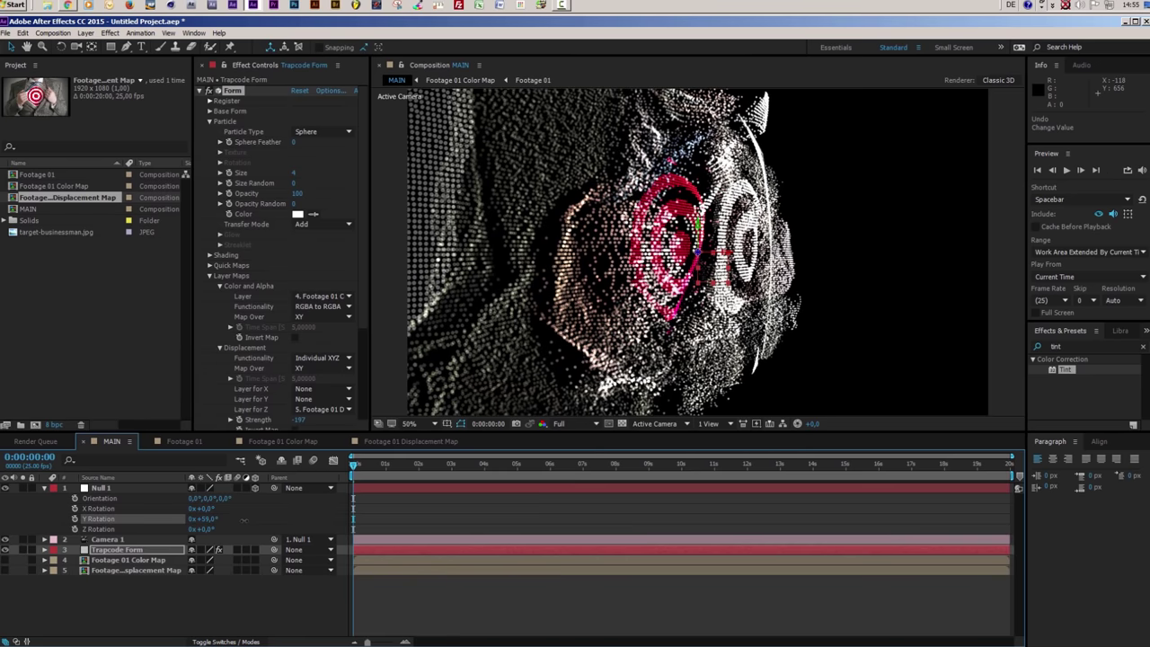
pyautogui.moveTo(243, 520)
pyautogui.mouseDown()
pyautogui.moveTo(188, 519)
pyautogui.moveTo(224, 521)
pyautogui.mouseUp()
pyautogui.click(375, 486)
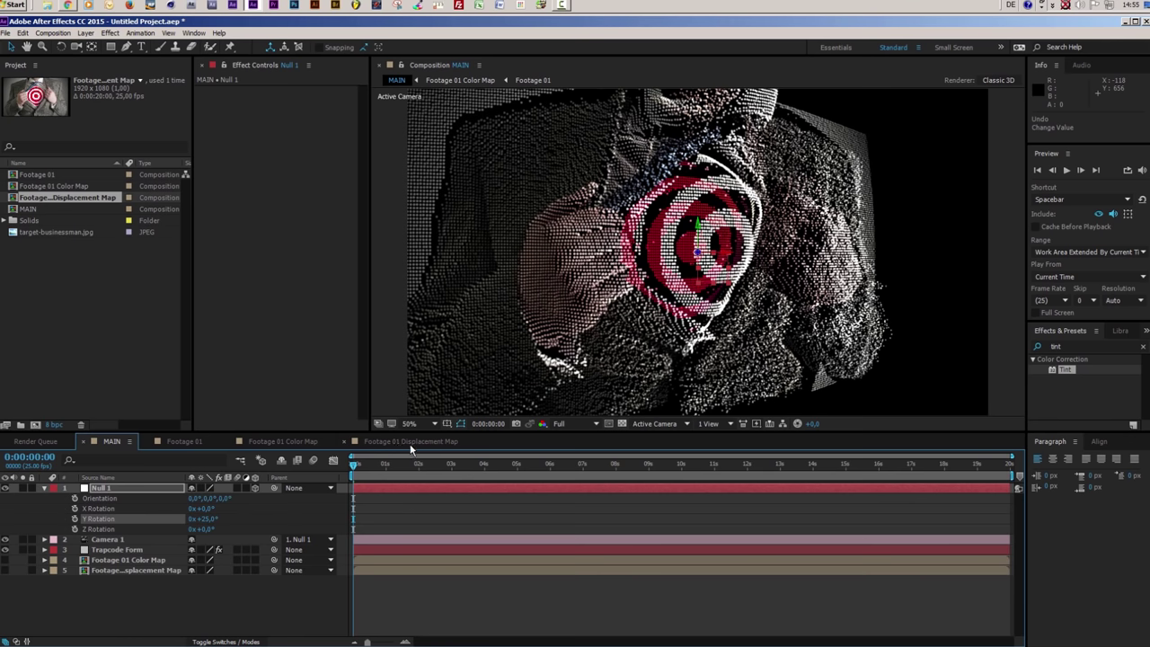
pyautogui.click(414, 442)
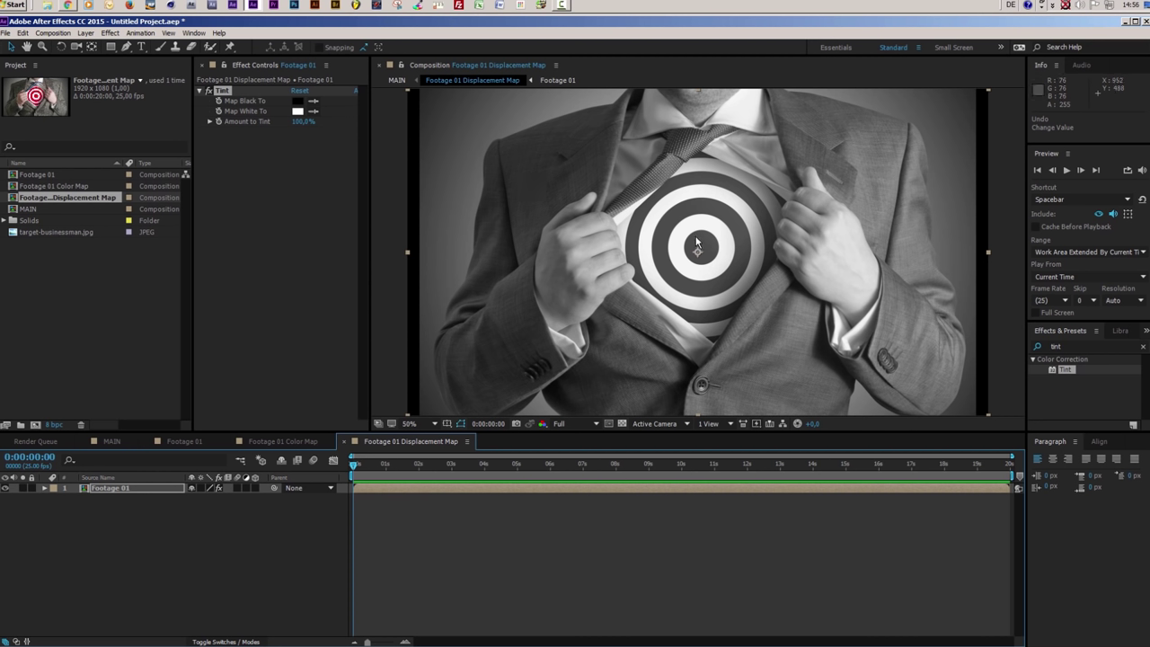
pyautogui.click(110, 441)
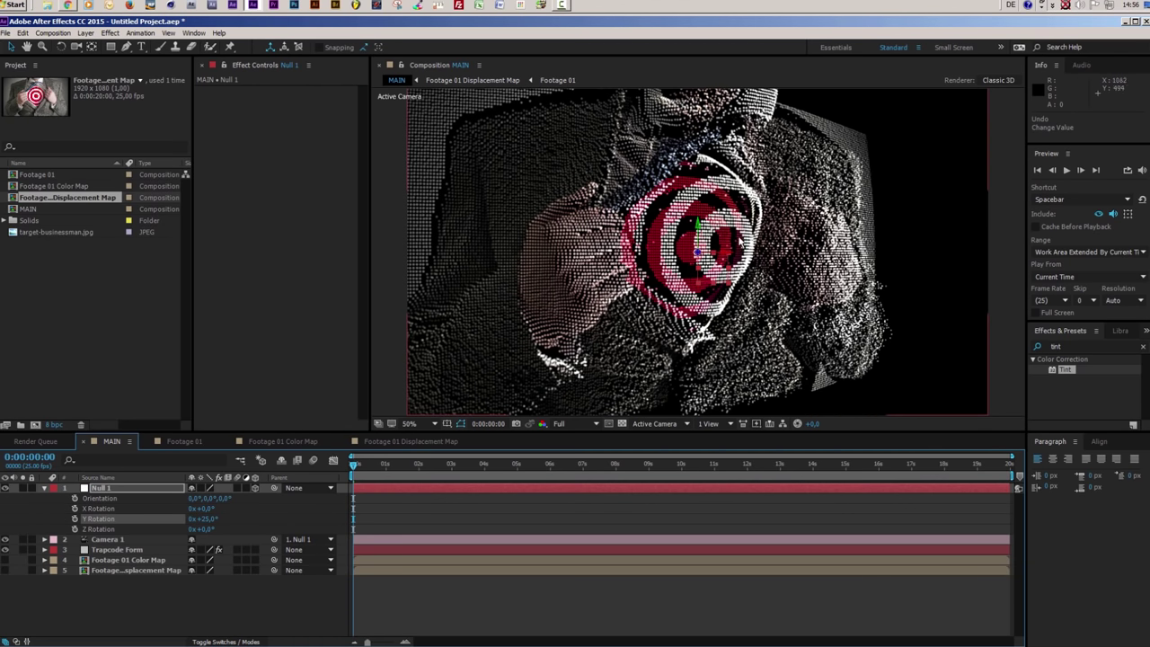
# Set Null 1's Y Rotation to 50°, and in Footage 01 Displacement Map set the Tint effect's Map Black To color to 202020
pyautogui.moveTo(207, 519); pyautogui.dragTo(234, 537)
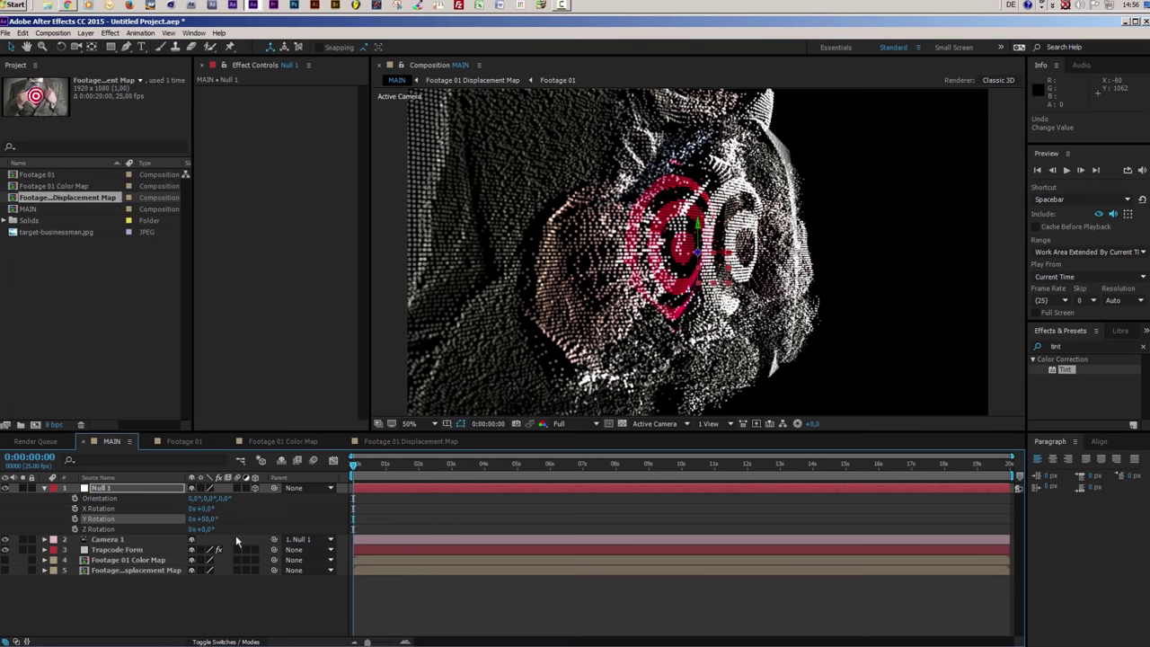
pyautogui.click(432, 442)
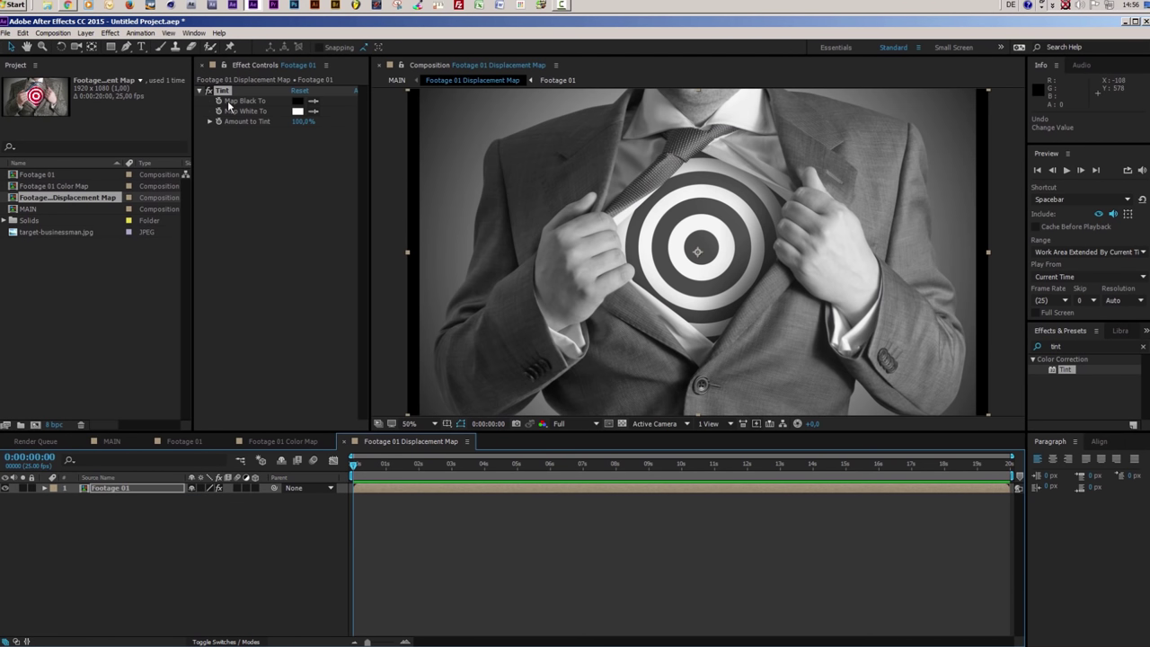
pyautogui.click(298, 101)
pyautogui.moveTo(14, 231); pyautogui.dragTo(7, 229)
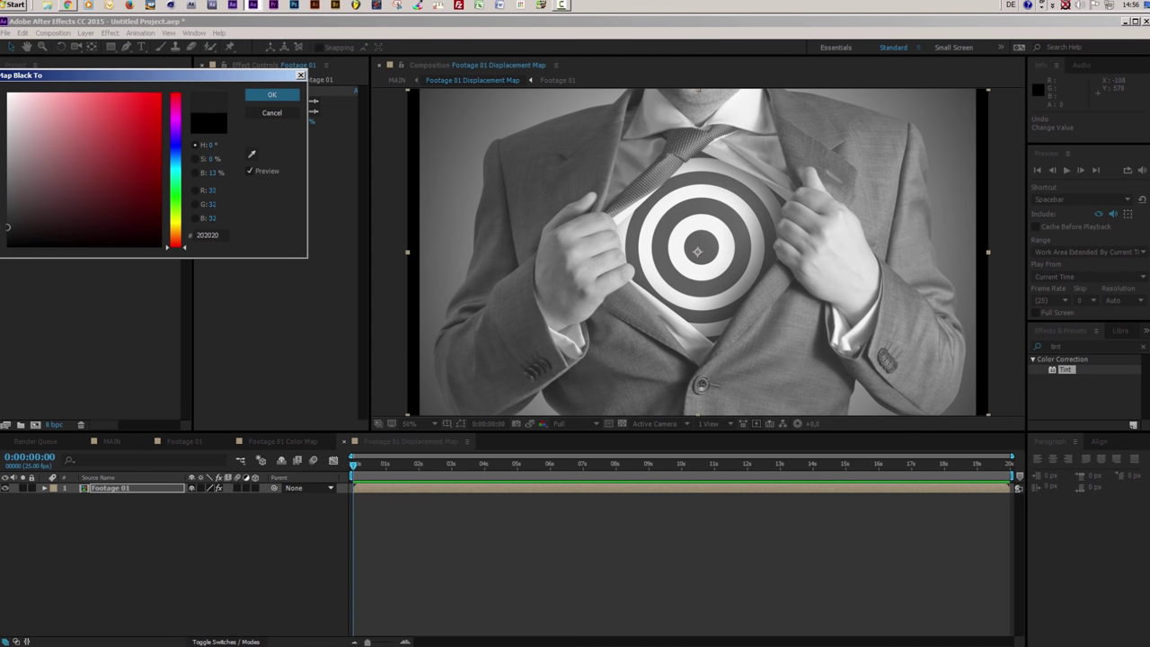
pyautogui.click(289, 95)
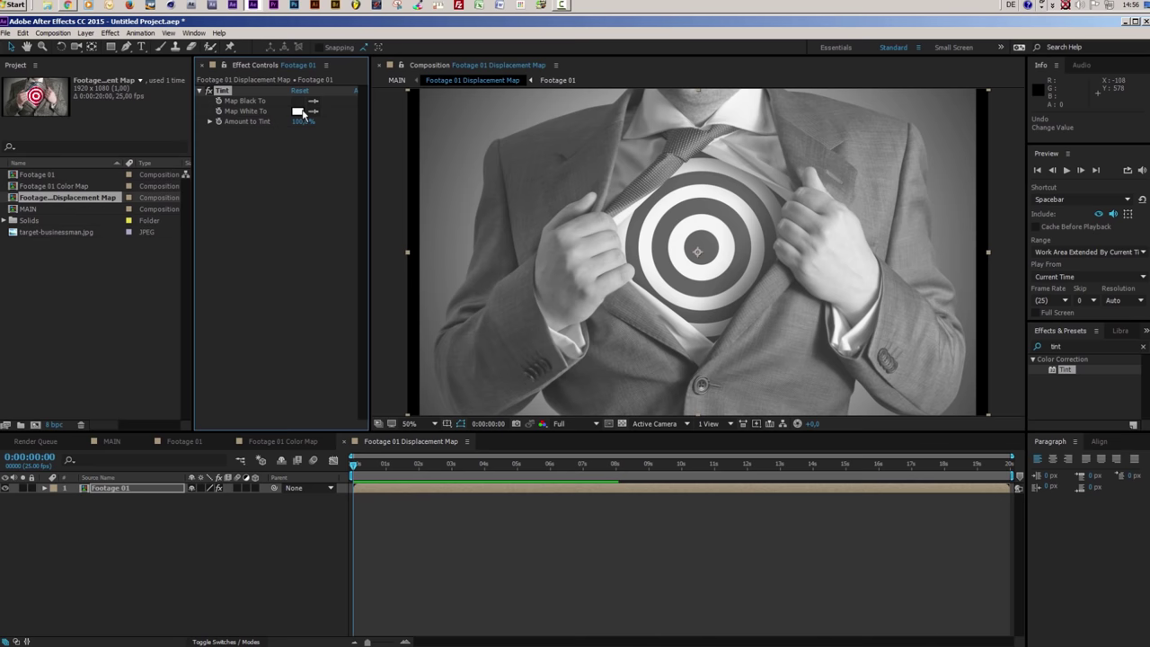
# Set the Tint effect's Map White To color to 999999 and return to the MAIN composition
pyautogui.click(297, 111)
pyautogui.moveTo(9, 124); pyautogui.dragTo(7, 154)
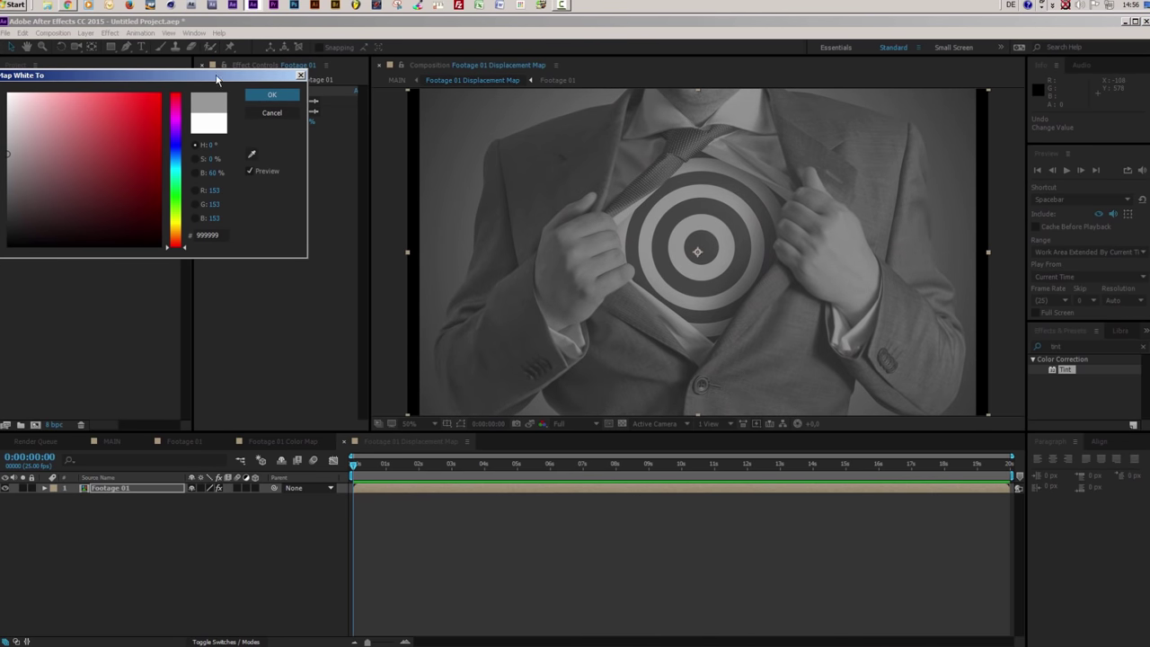
pyautogui.click(273, 95)
pyautogui.click(124, 443)
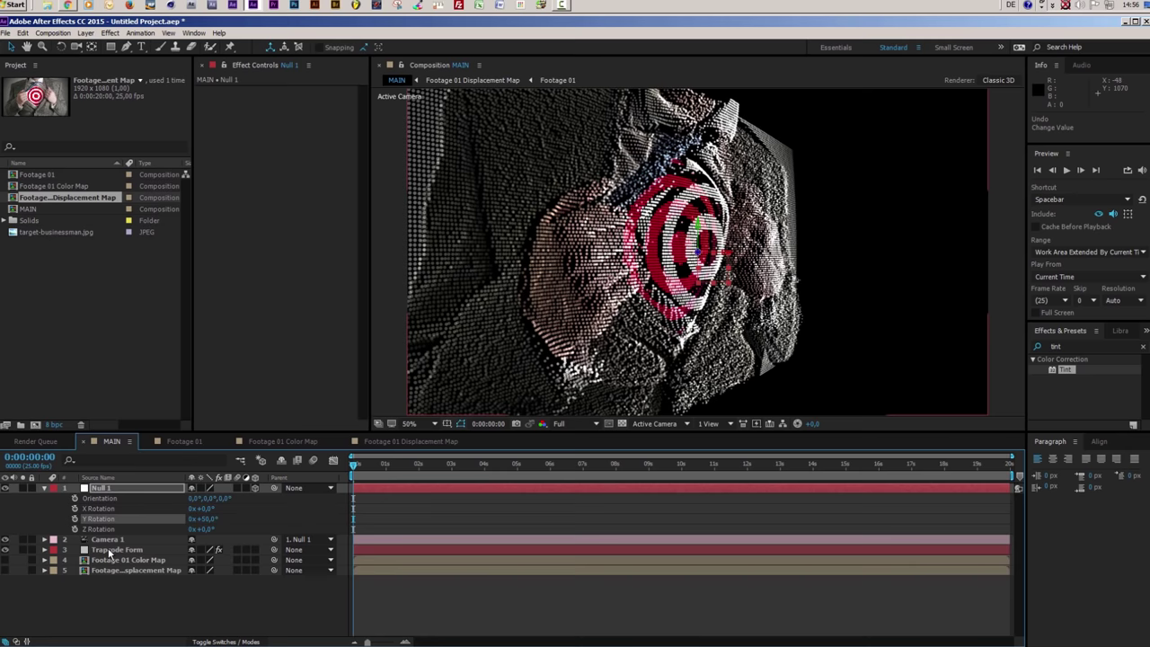
# Set the Trapcode Form layer's Displacement Strength to -250
pyautogui.click(108, 549)
pyautogui.moveTo(305, 423); pyautogui.dragTo(225, 428)
pyautogui.moveTo(299, 425)
pyautogui.mouseDown()
pyautogui.moveTo(234, 424)
pyautogui.moveTo(349, 437)
pyautogui.moveTo(305, 441)
pyautogui.mouseUp()
pyautogui.click(302, 419)
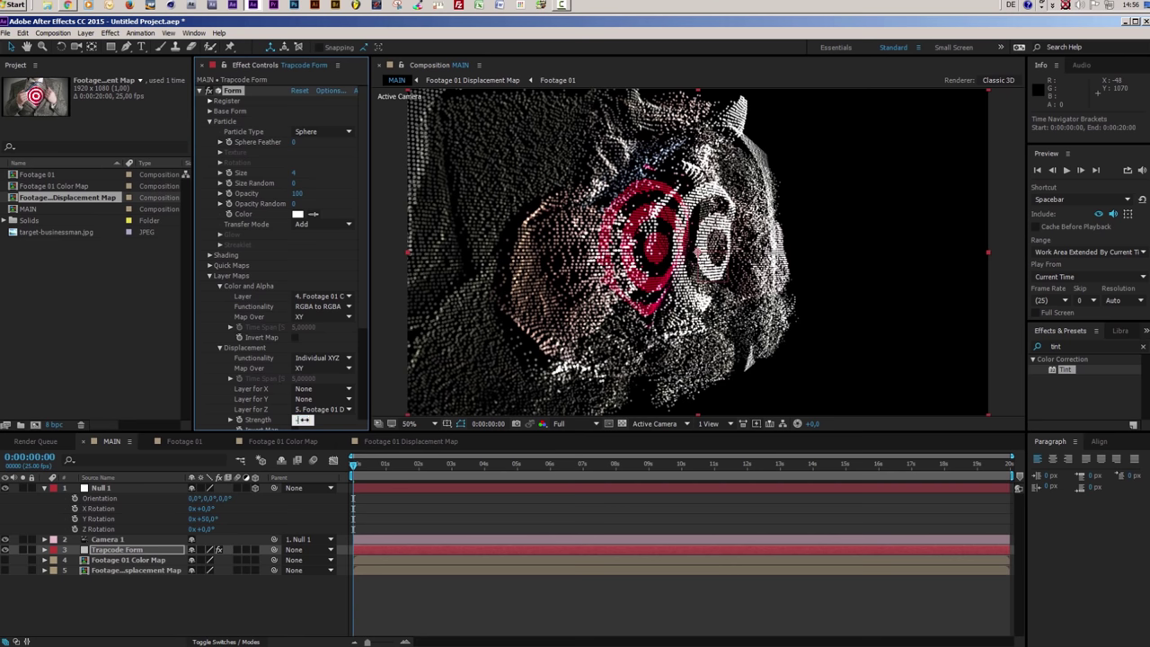
pyautogui.write('-250')
pyautogui.press('Return')
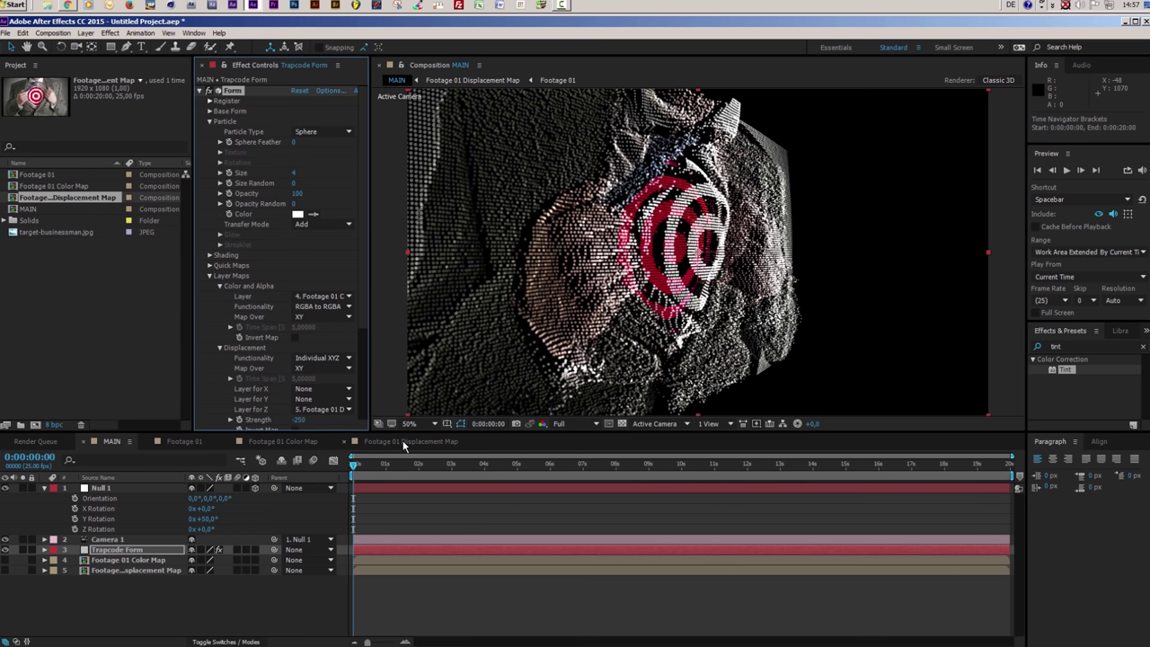
# Add the Fast Blur effect to the Footage 01 layer in the Footage 01 Displacement Map composition
pyautogui.click(404, 442)
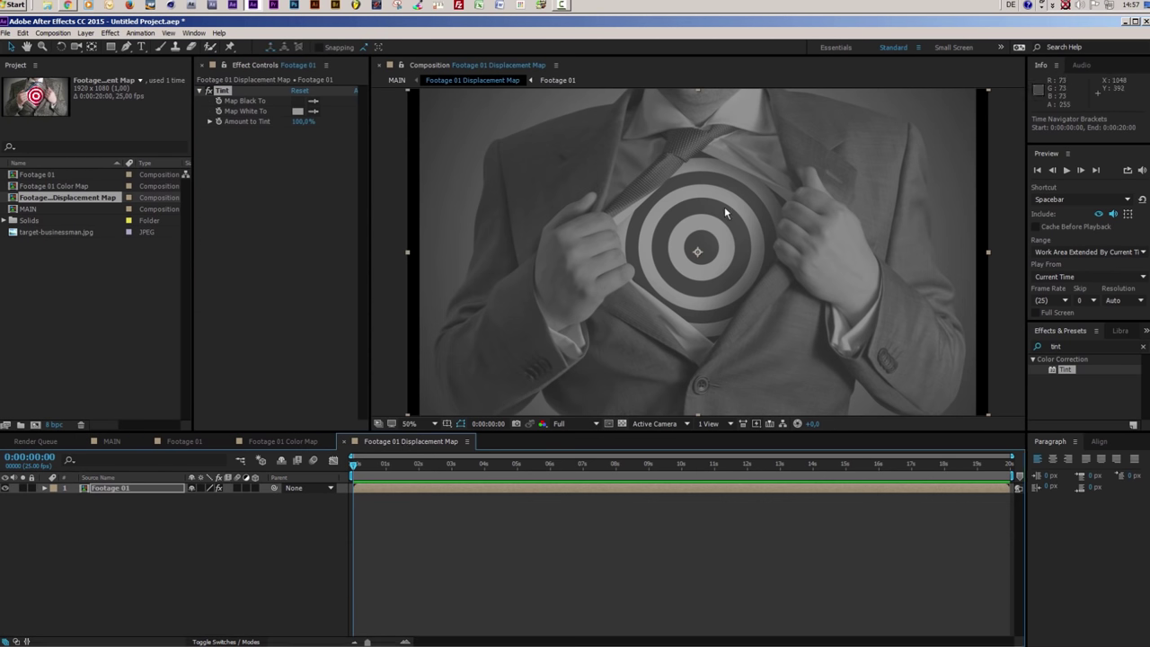
pyautogui.click(1069, 345)
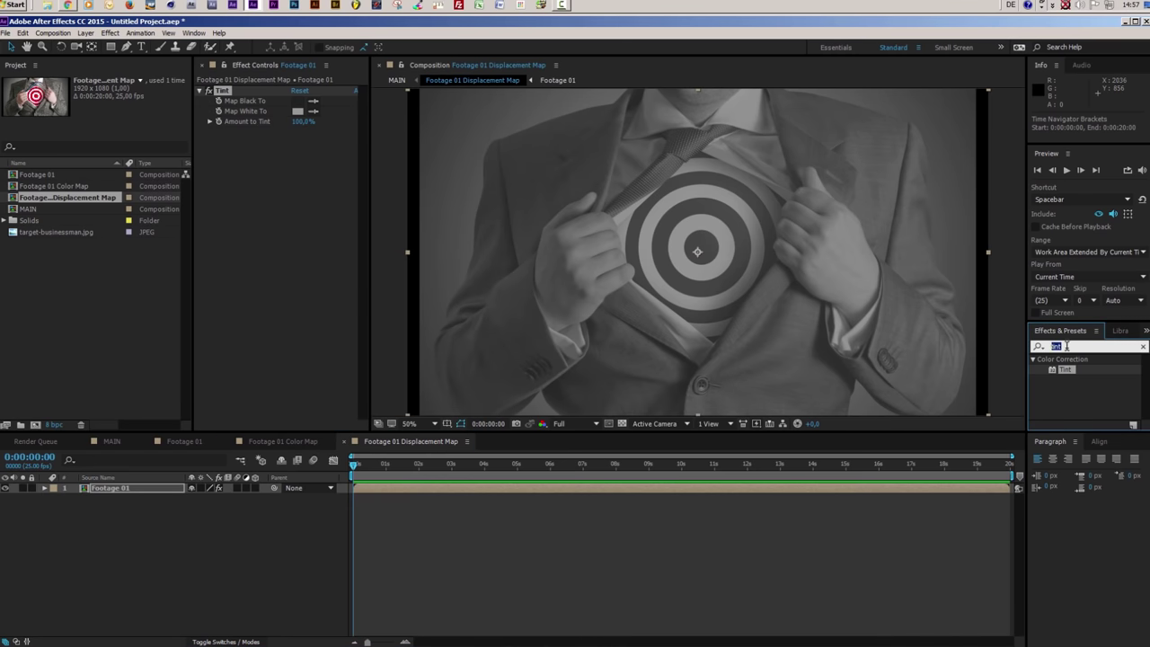
pyautogui.write('fast b')
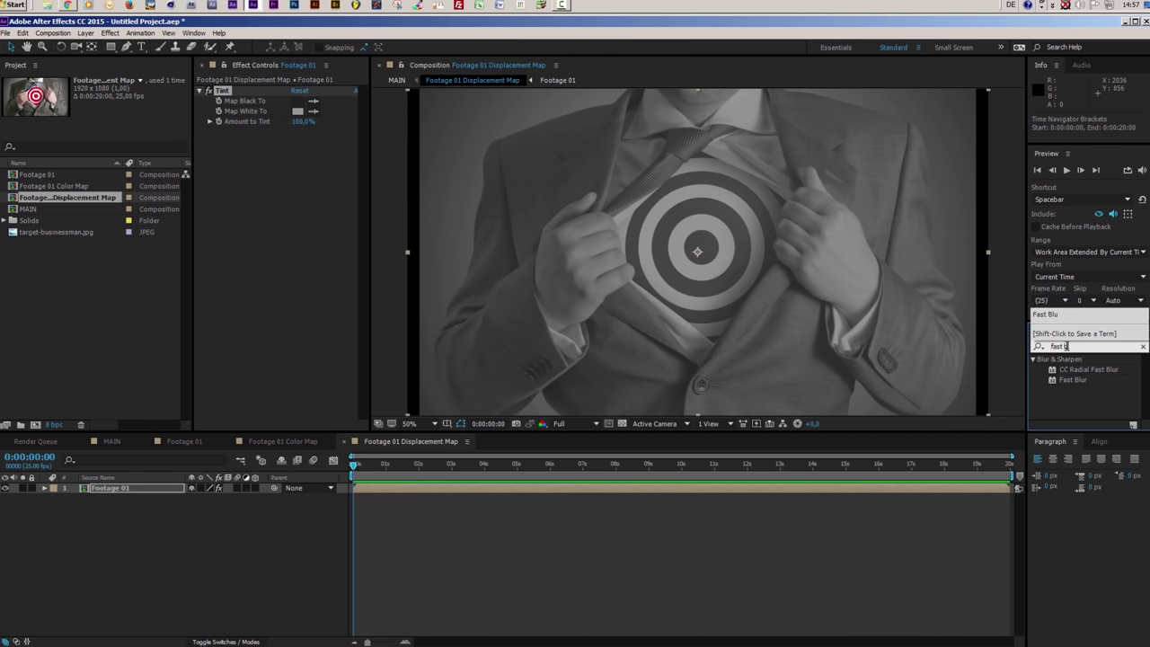
pyautogui.write('lur')
pyautogui.moveTo(1072, 386); pyautogui.dragTo(112, 488)
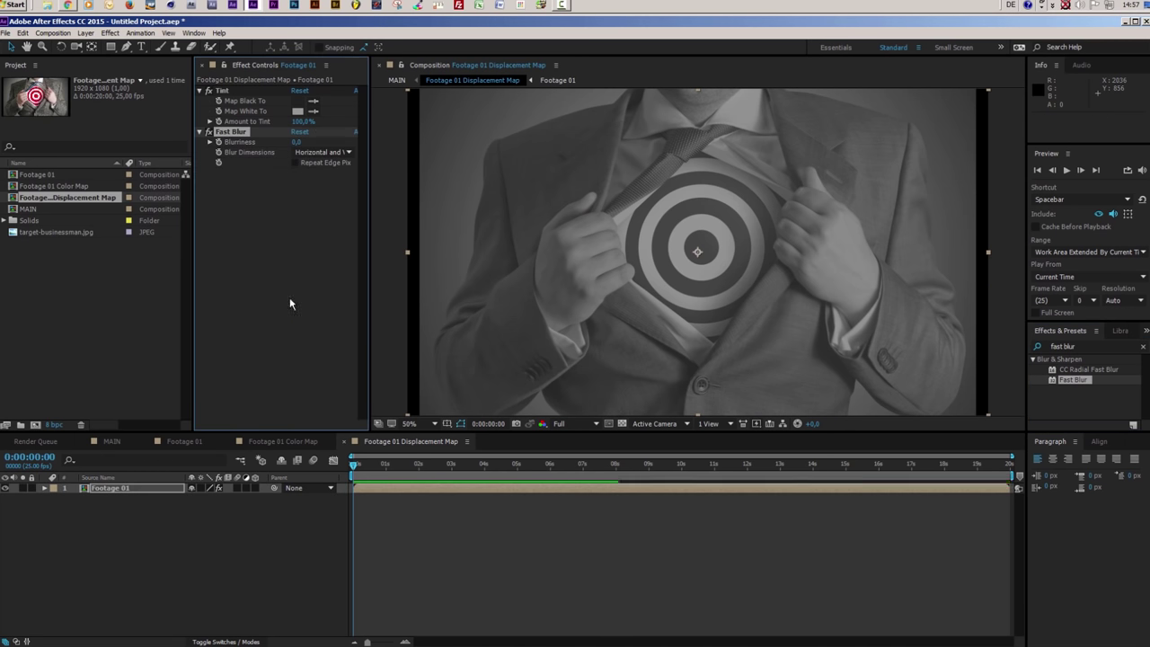
# Set the Fast Blur Blurriness to 10 and return to the MAIN composition
pyautogui.click(296, 142)
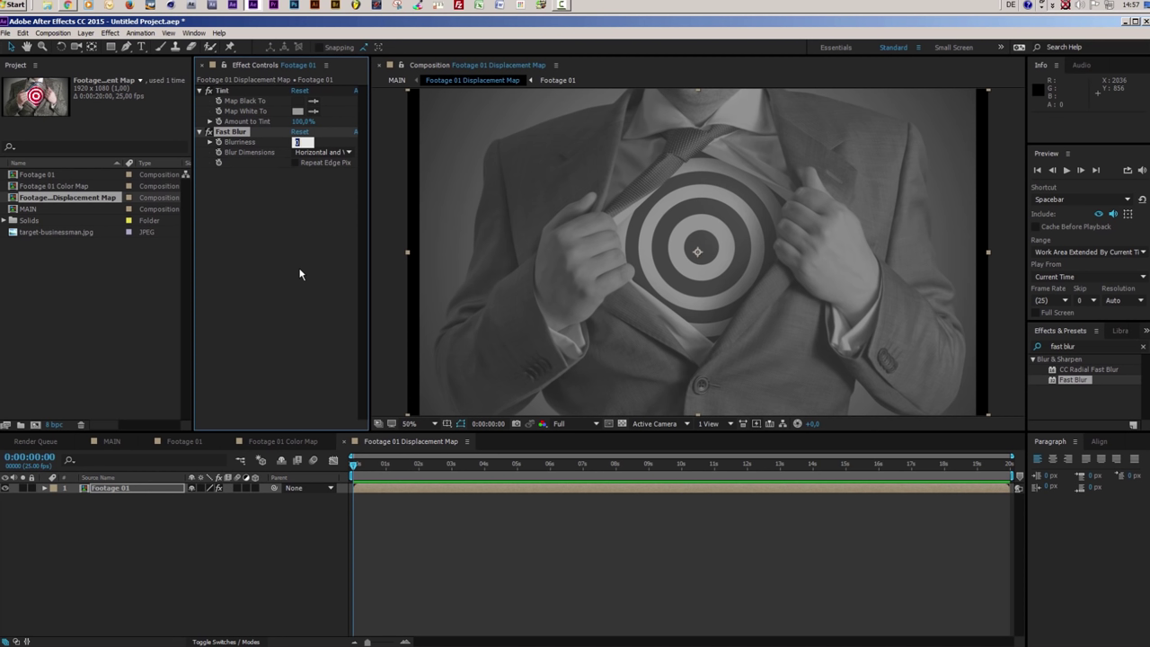
pyautogui.write('5')
pyautogui.press('Return')
pyautogui.click(298, 143)
pyautogui.press('Return')
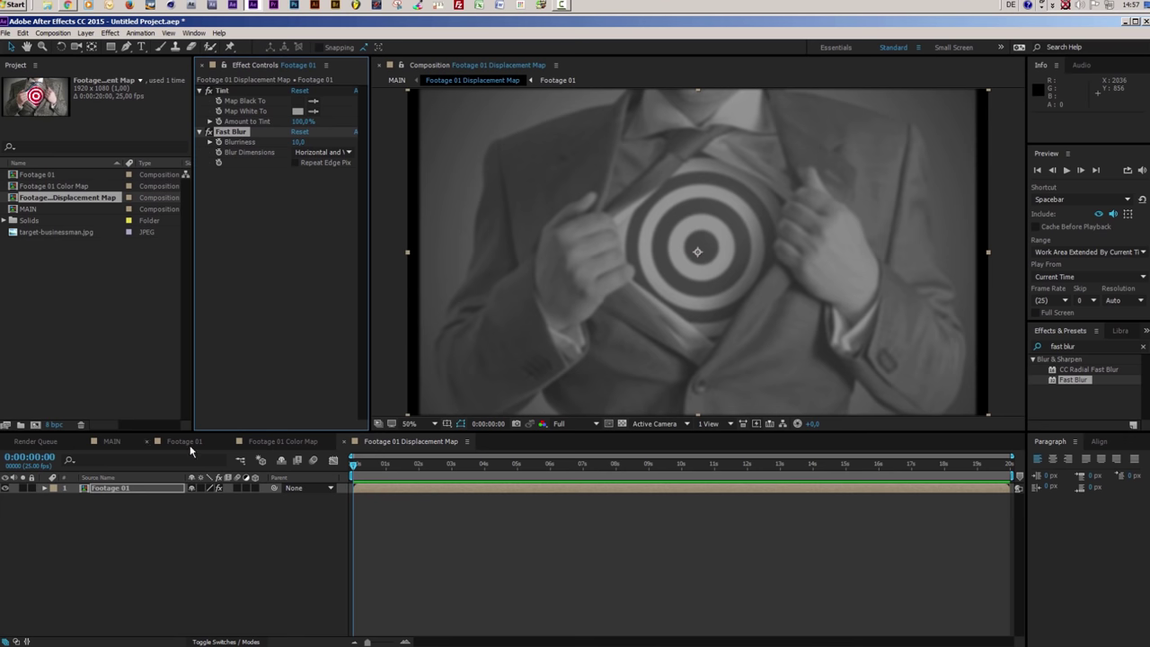
pyautogui.click(110, 441)
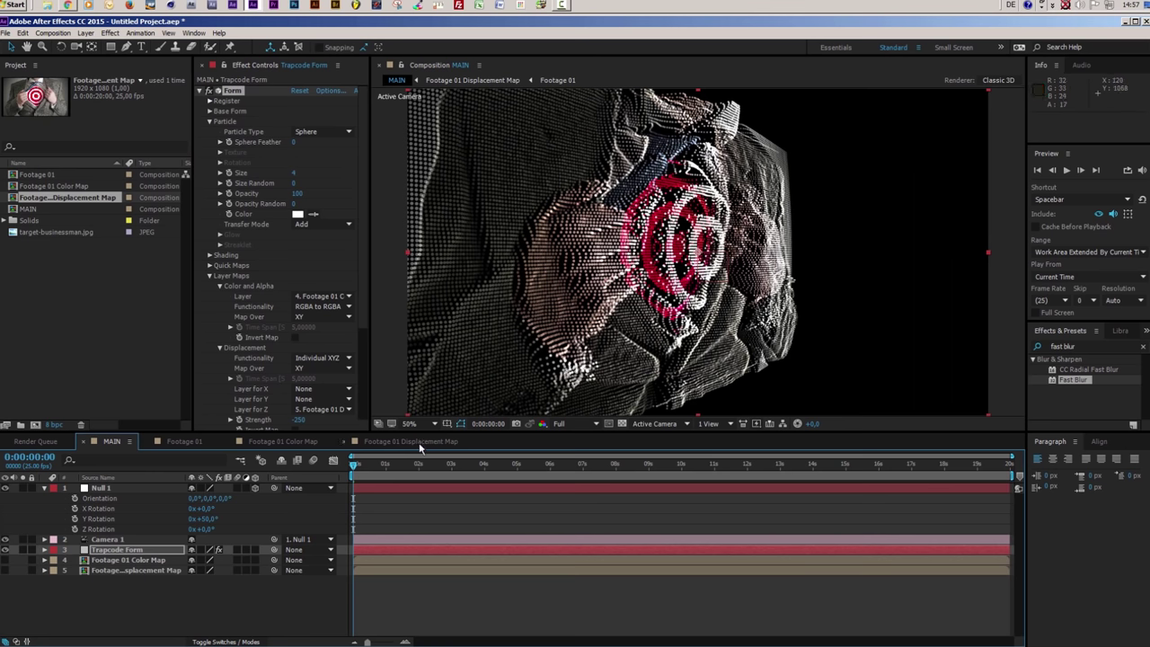
# Lock the viewer to MAIN and compare the particles with the displacement map's Fast Blur disabled and enabled
pyautogui.click(403, 68)
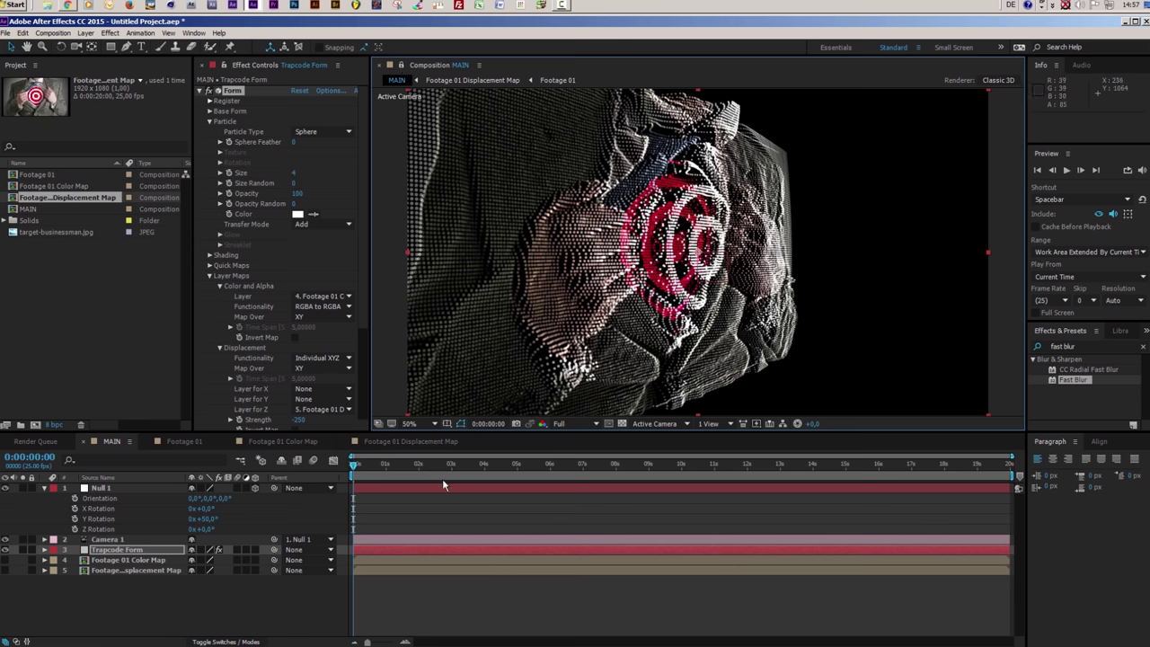
pyautogui.click(411, 441)
pyautogui.click(98, 490)
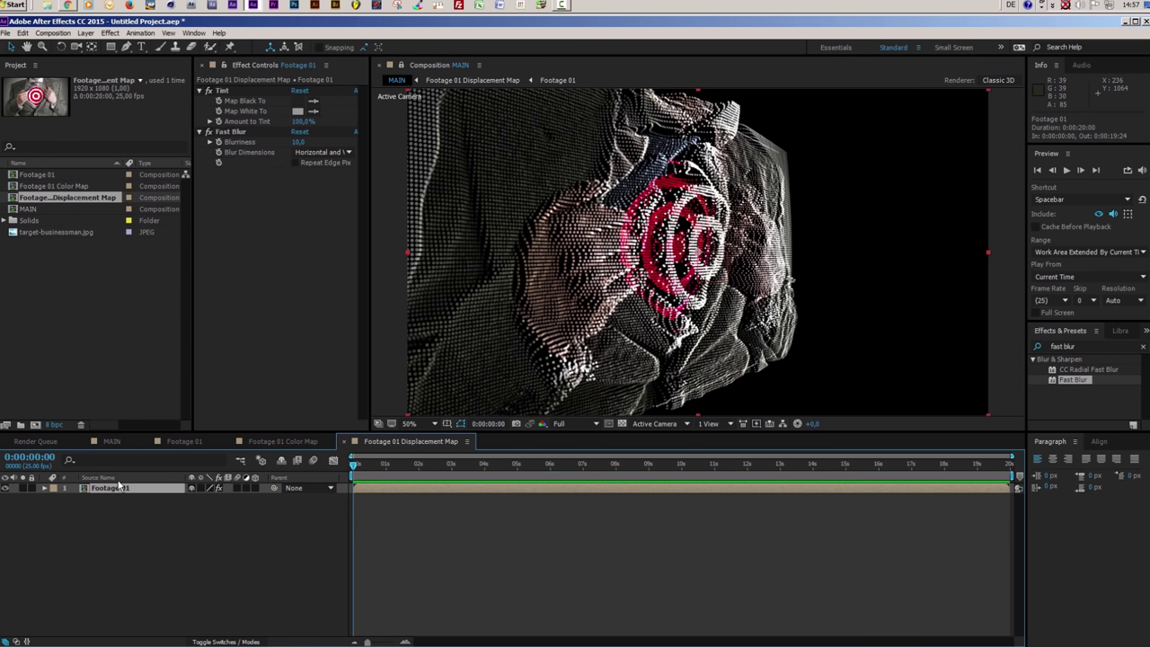
pyautogui.click(210, 132)
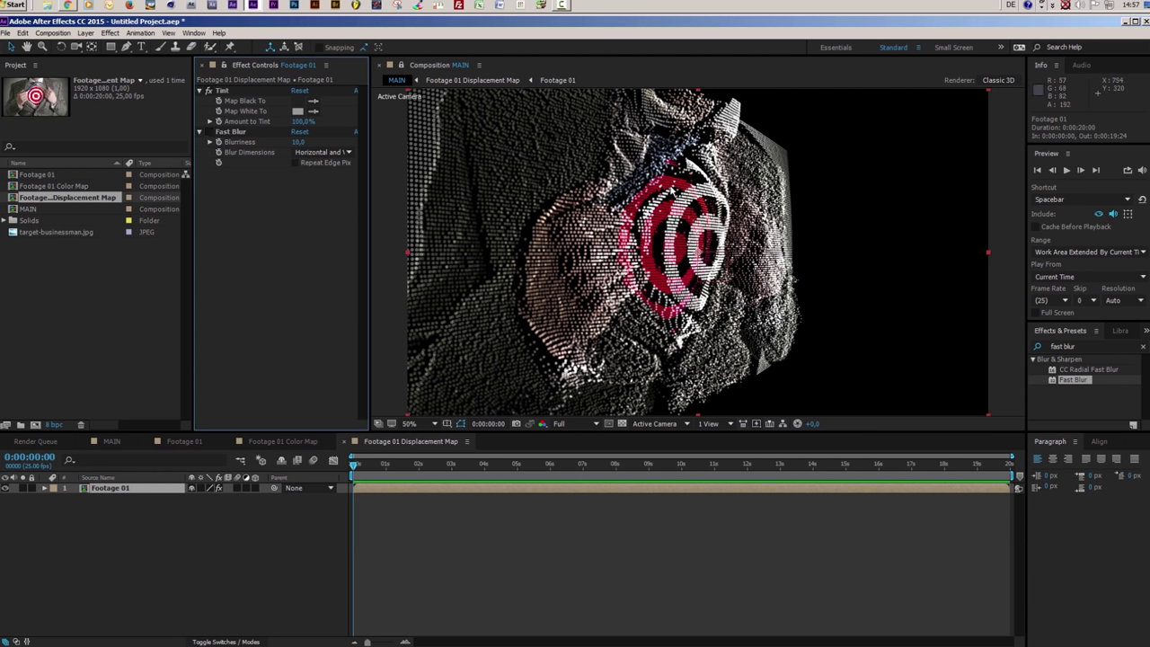
pyautogui.click(209, 132)
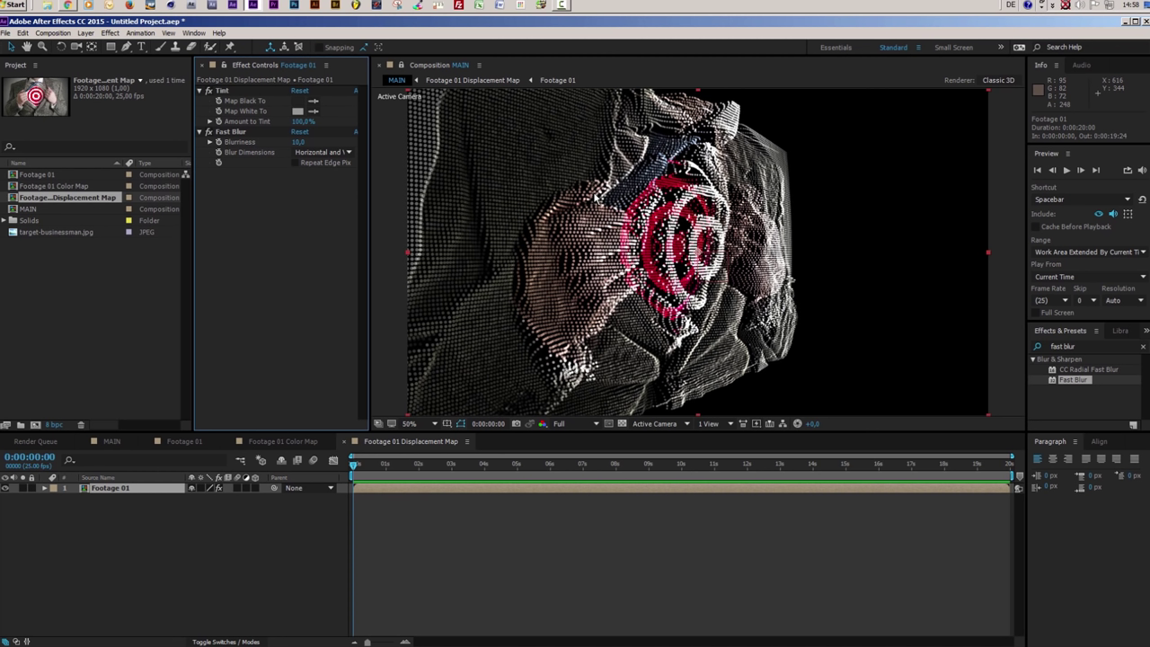
# Try a Fast Blur Blurriness of 50 on the displacement map, and unlock the viewer in the MAIN composition
pyautogui.click(299, 142)
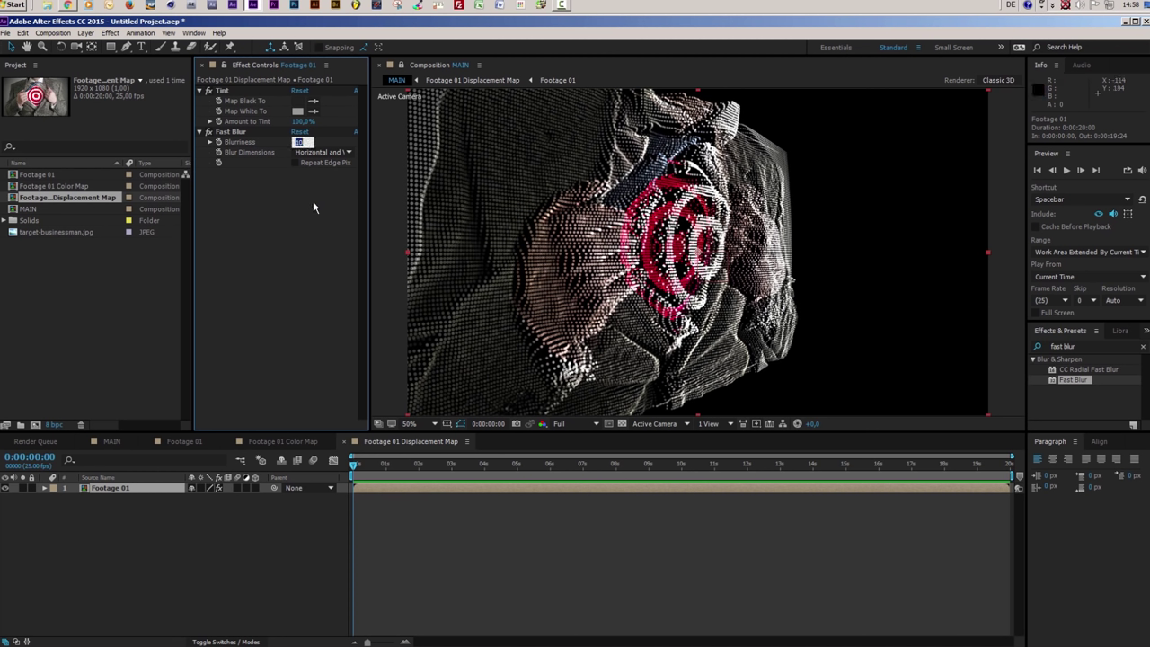
pyautogui.click(209, 132)
pyautogui.click(210, 132)
pyautogui.write('50')
pyautogui.press('Return')
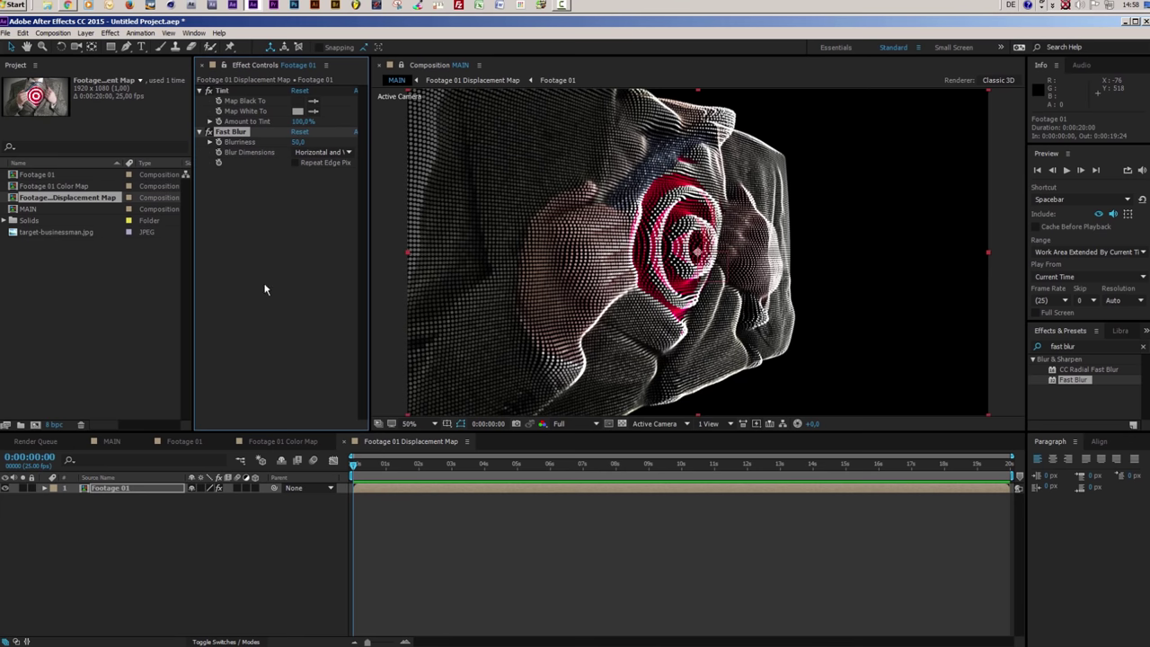
pyautogui.click(112, 442)
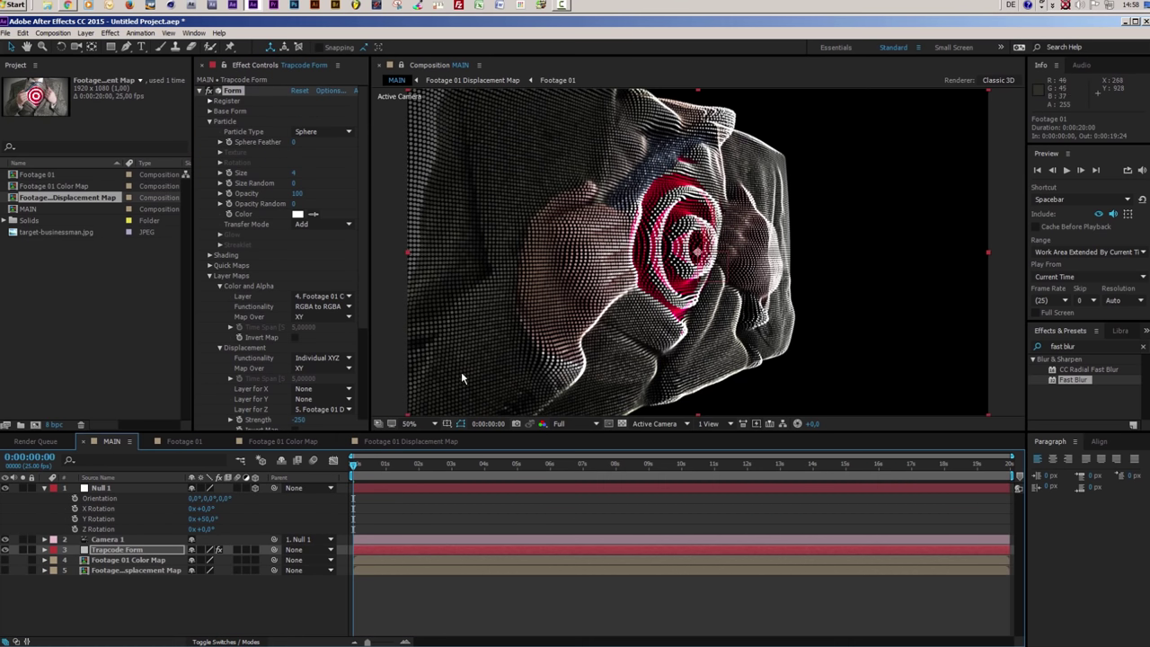
pyautogui.click(406, 64)
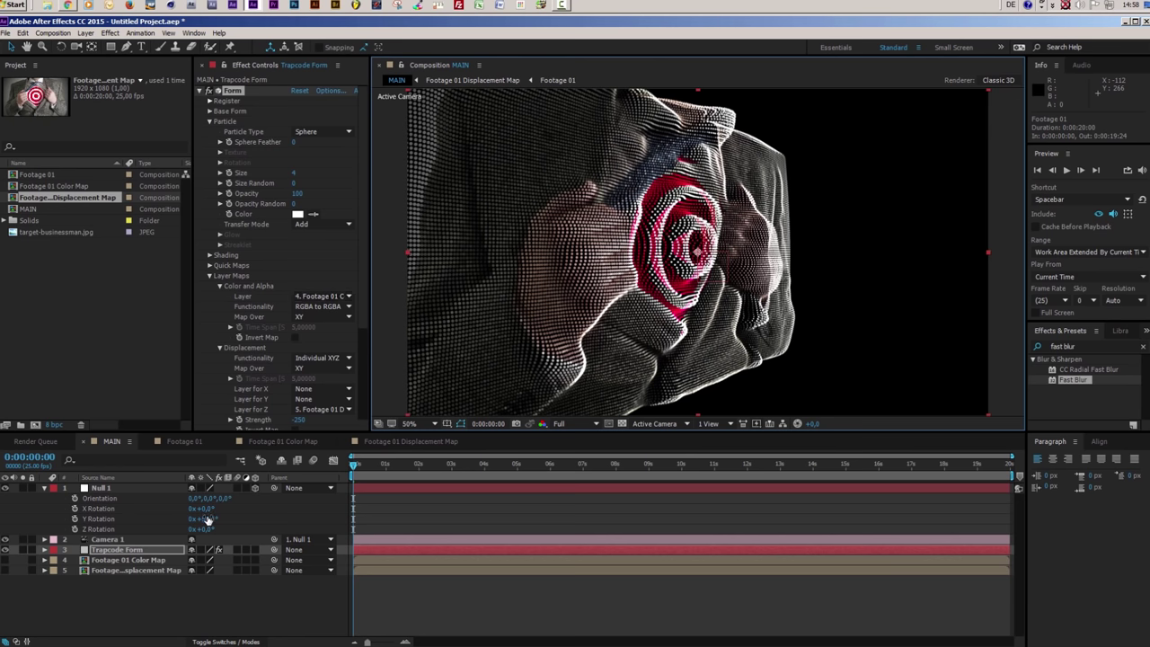
# Set the Form Displacement Strength to -592 and Null 1's Y Rotation to 23°
pyautogui.scroll(-3, 278, 402)
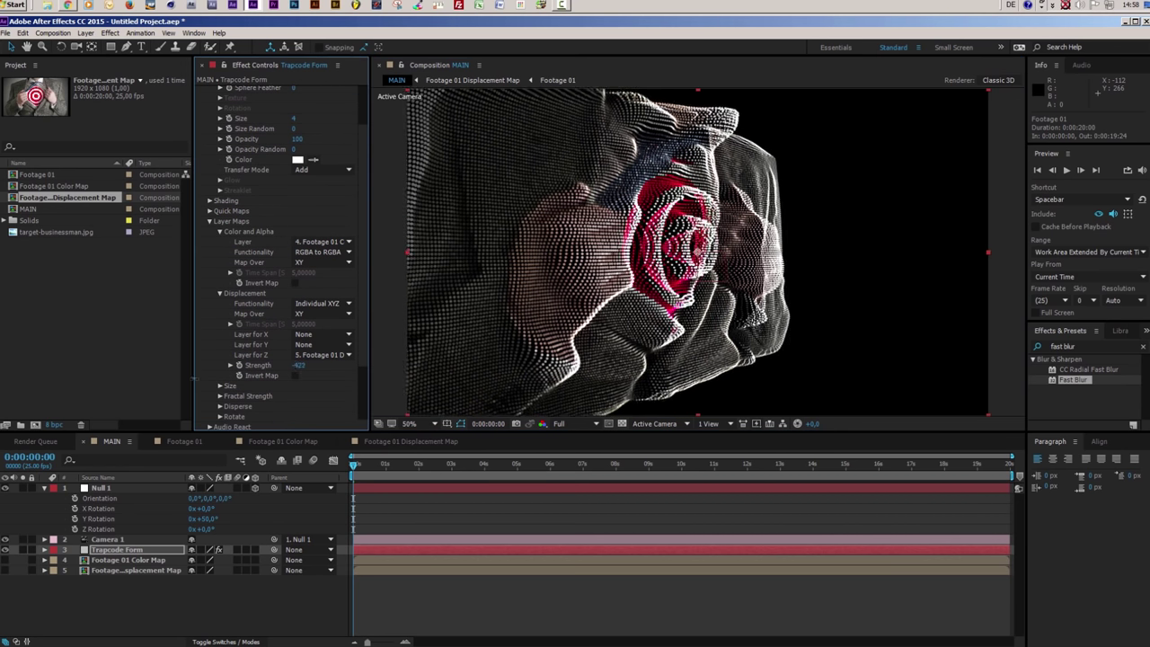
pyautogui.moveTo(300, 365); pyautogui.dragTo(257, 365)
pyautogui.moveTo(202, 518)
pyautogui.mouseDown()
pyautogui.moveTo(238, 519)
pyautogui.moveTo(183, 519)
pyautogui.moveTo(197, 530)
pyautogui.mouseUp()
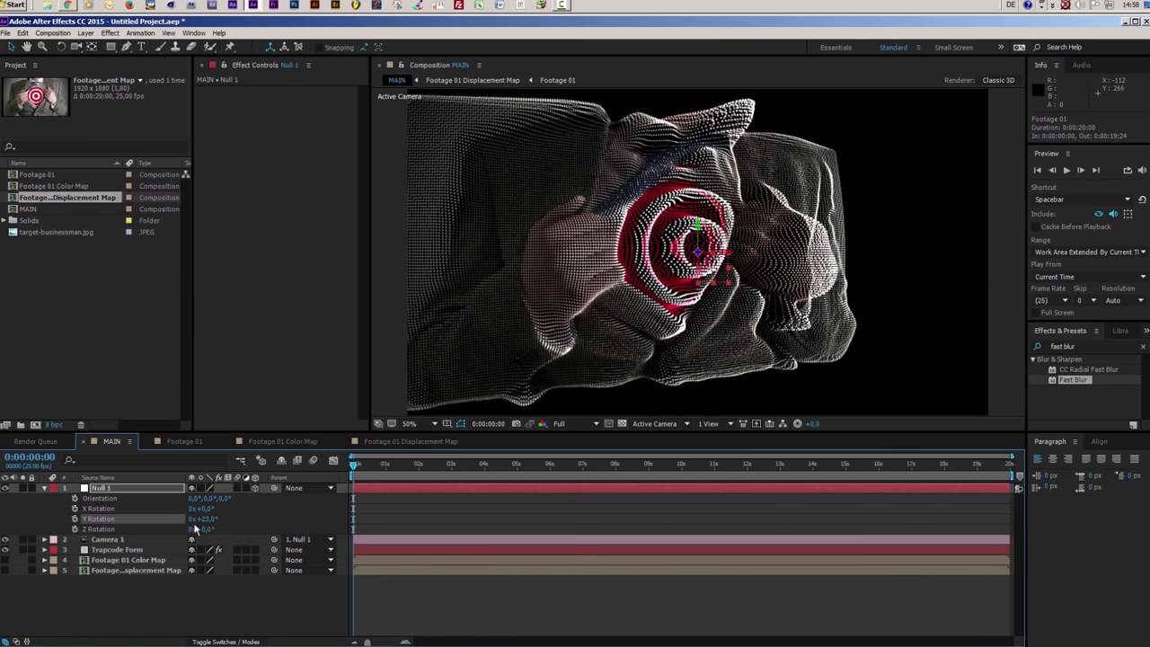
# Set the displacement map's Fast Blur Blurriness to 10, and collapse Null 1's properties in MAIN
pyautogui.click(414, 442)
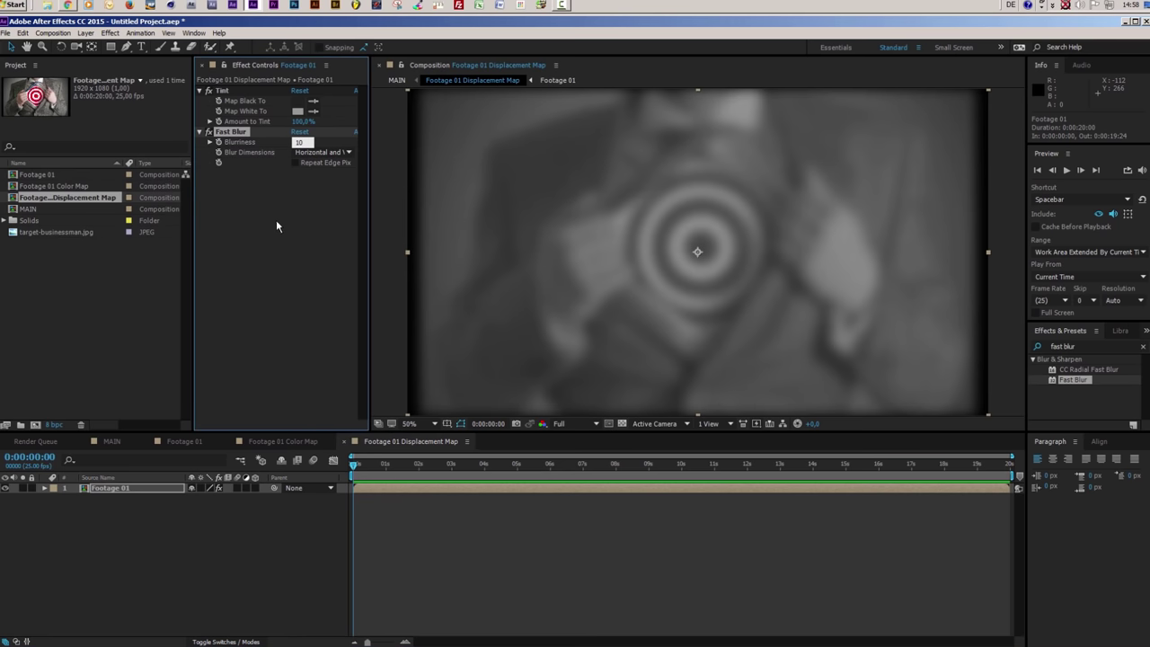
pyautogui.press('Return')
pyautogui.click(116, 442)
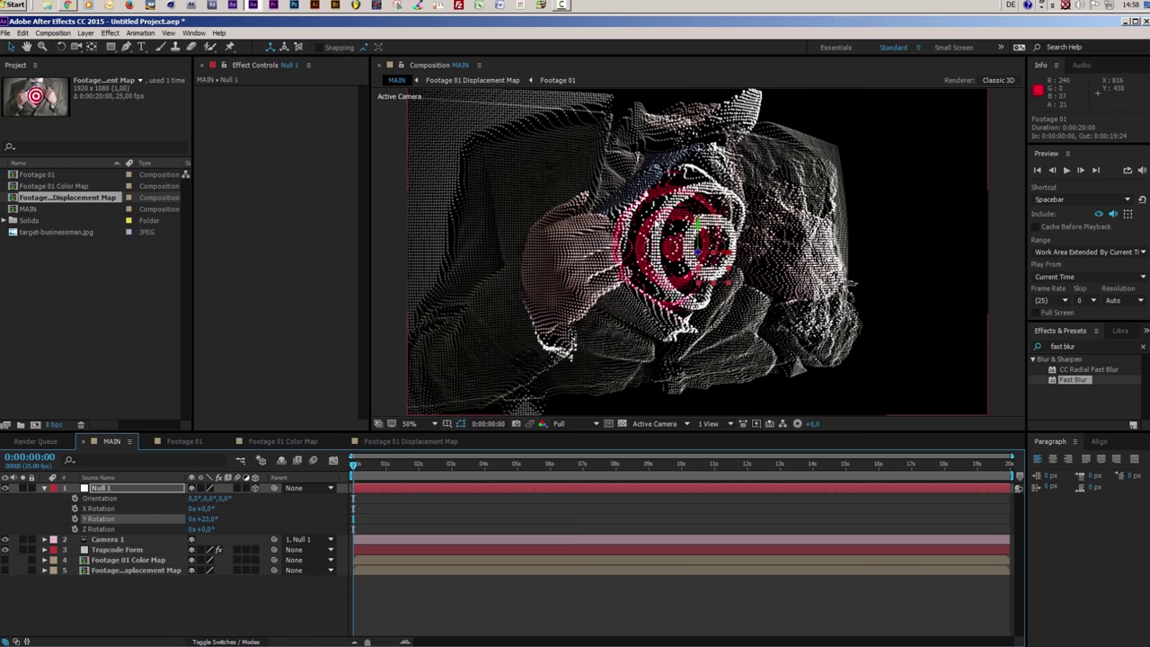
pyautogui.click(45, 489)
pyautogui.click(114, 545)
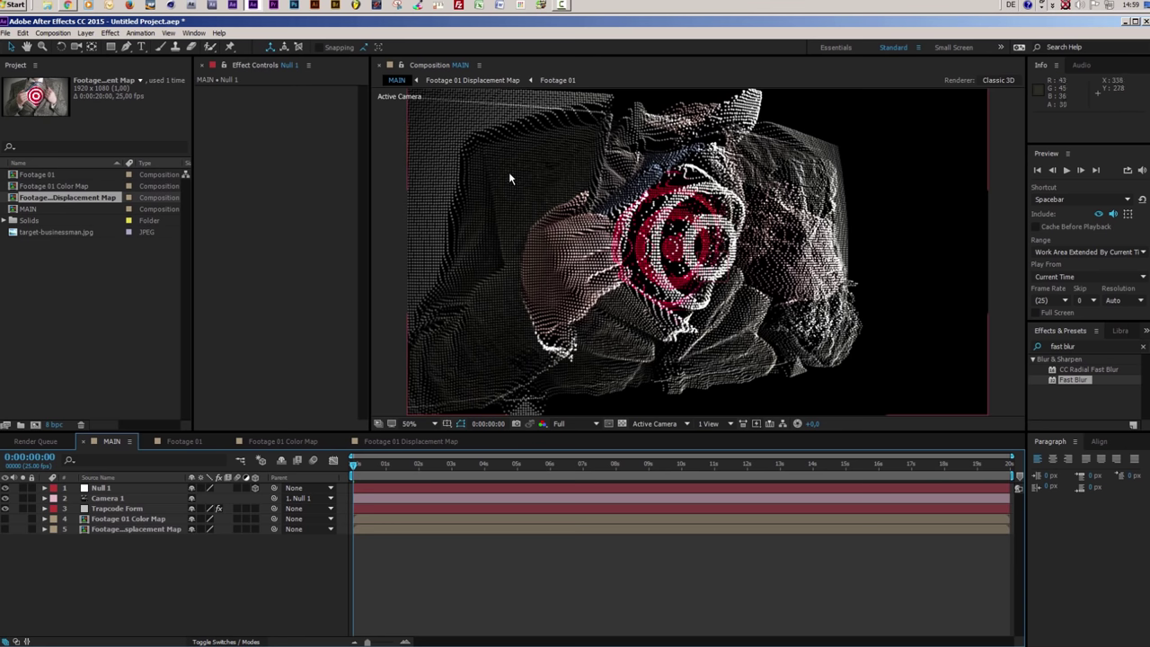
# Duplicate the Footage 01 Displacement Map composition and rename the copy Footage 01 Size Map
pyautogui.click(105, 253)
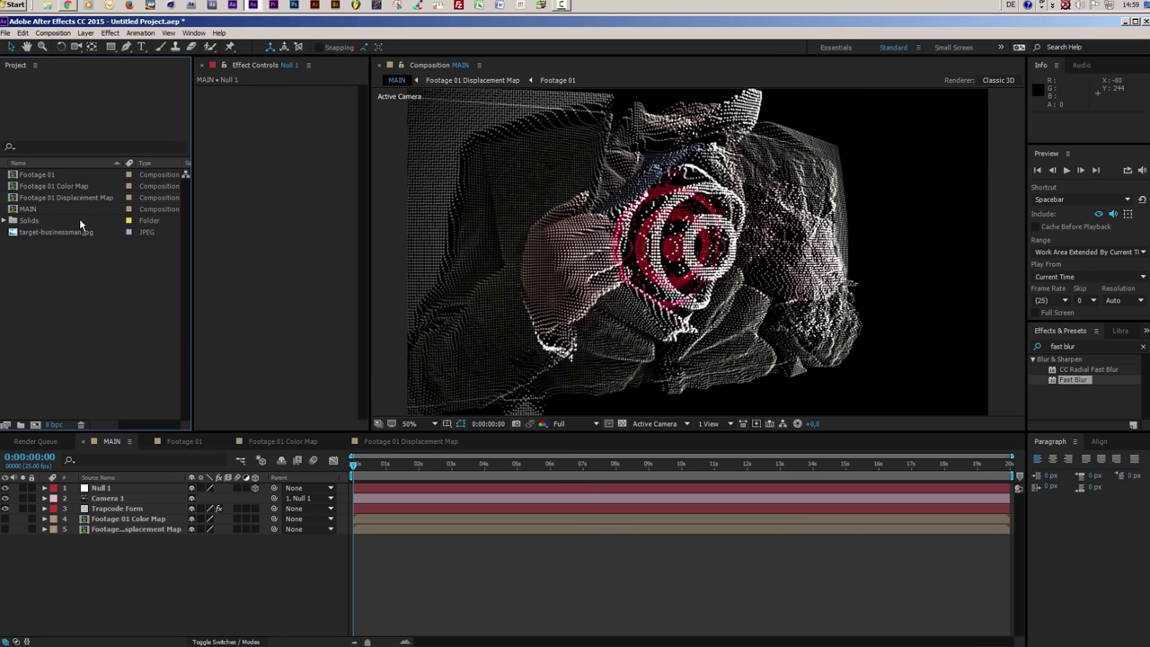
pyautogui.click(75, 198)
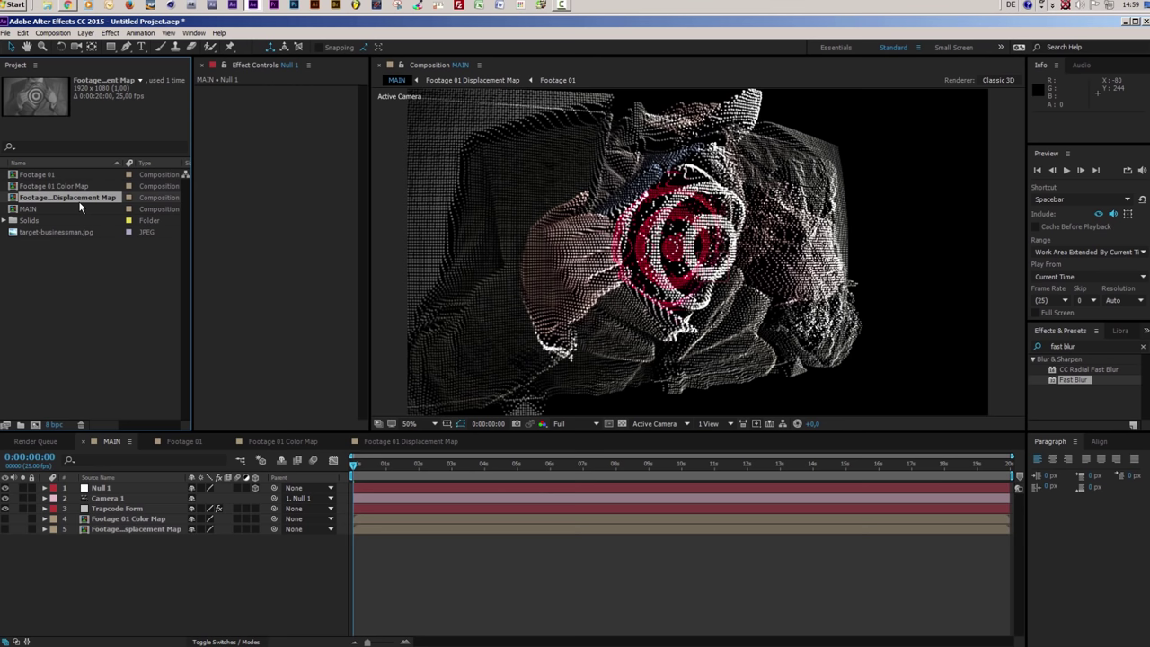
pyautogui.hotkey('ctrl', 'd')
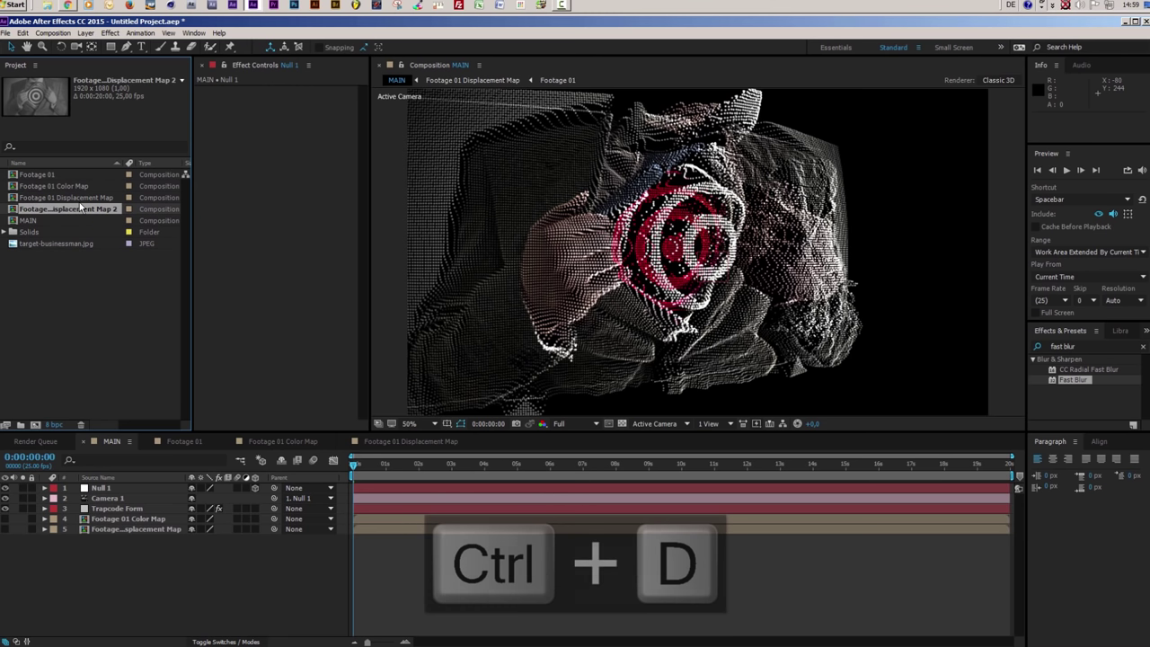
pyautogui.press('Return')
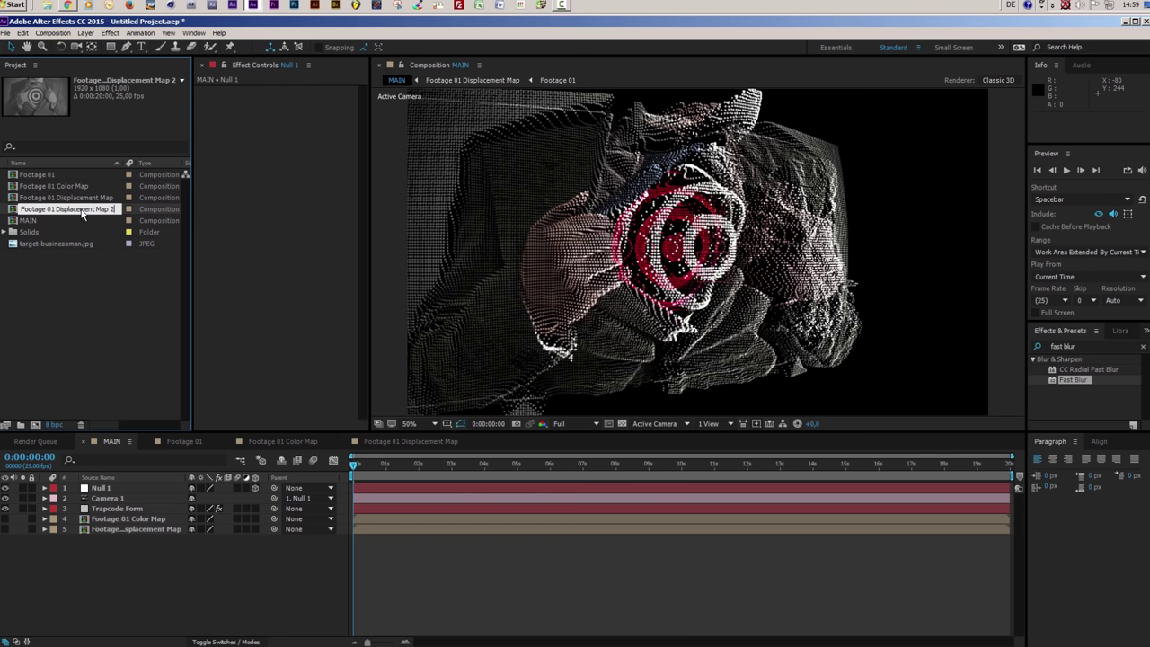
pyautogui.press('BackSpace')
pyautogui.press('BackSpace')
pyautogui.press('BackSpace')
pyautogui.press('BackSpace')
pyautogui.press('BackSpace')
pyautogui.press('BackSpace')
pyautogui.press('BackSpace')
pyautogui.press('BackSpace')
pyautogui.press('BackSpace')
pyautogui.press('BackSpace')
pyautogui.press('BackSpace')
pyautogui.write('Size Map')
pyautogui.click(122, 332)
# Add Footage 01 Size Map as a hidden layer beneath all others in MAIN, and bring up the Trapcode Form layer's effect settings
pyautogui.moveTo(72, 214); pyautogui.dragTo(142, 573)
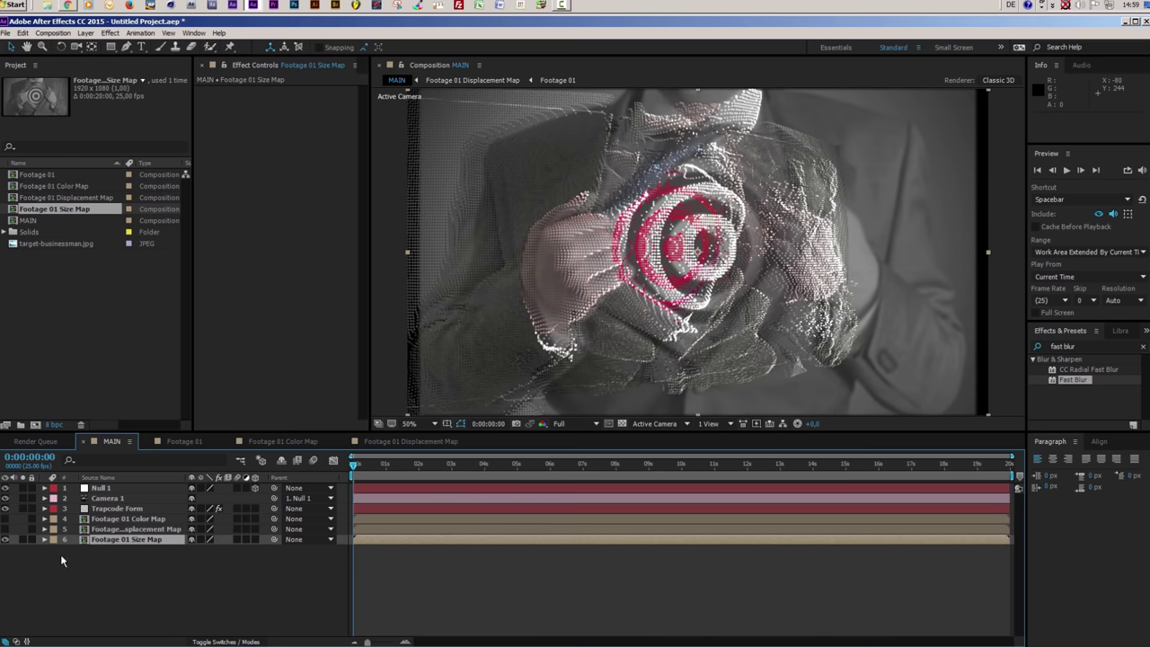
pyautogui.click(5, 539)
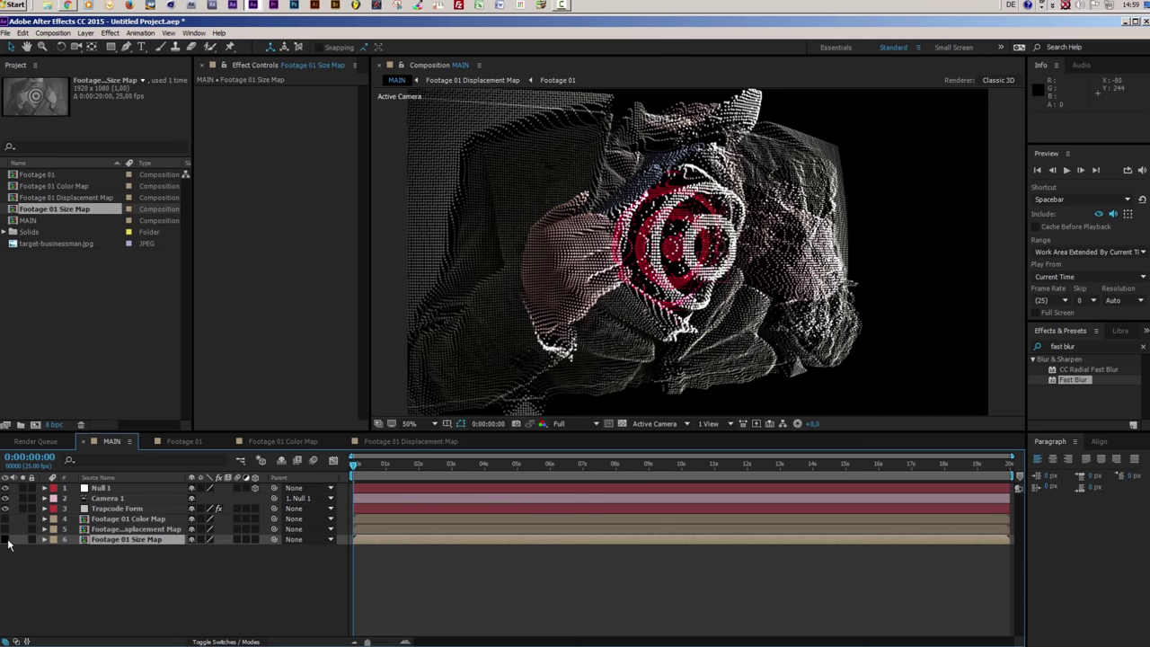
pyautogui.click(114, 508)
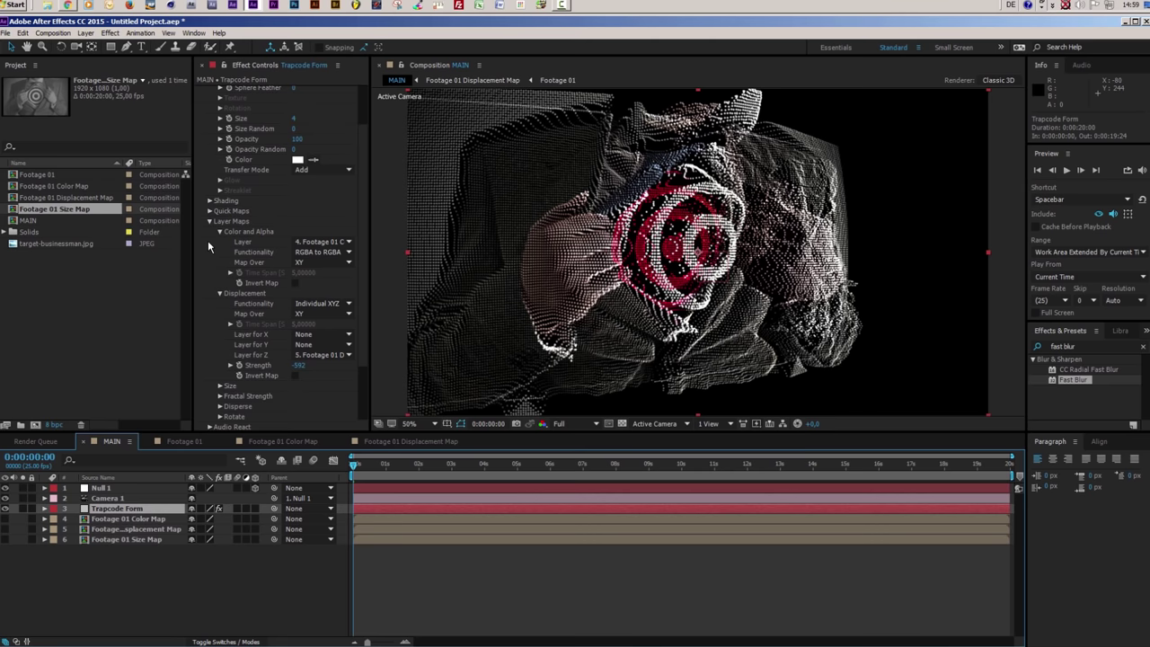
# Assign Footage 01 Size Map as the Trapcode Form Size layer map, mapped over XY
pyautogui.scroll(-1, 209, 247)
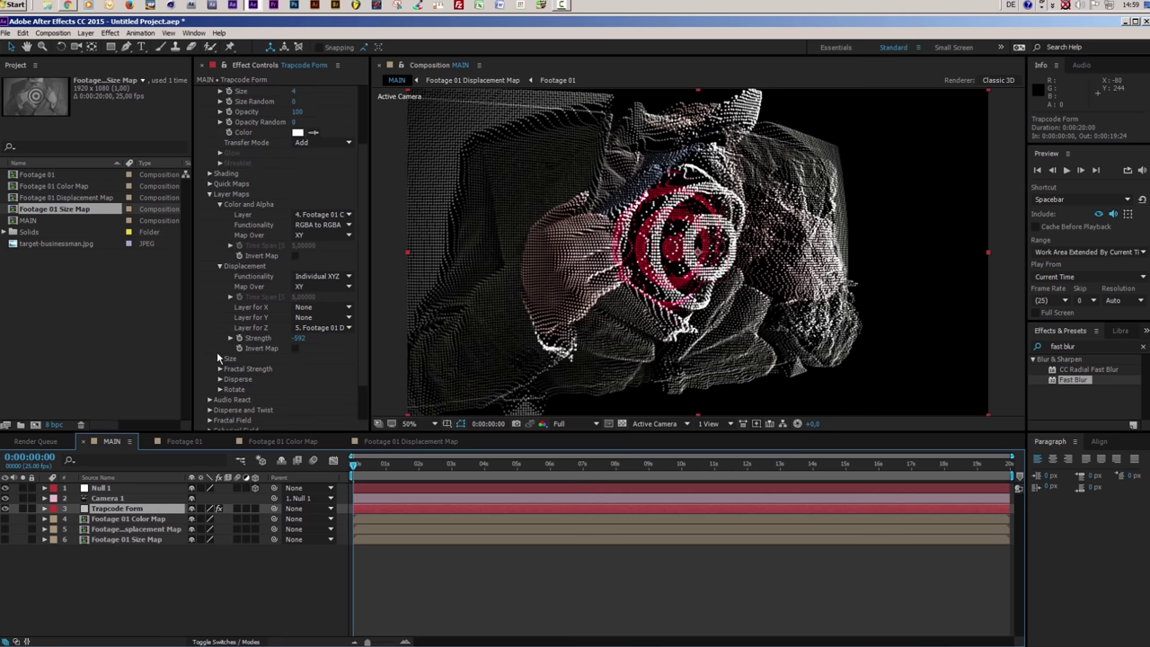
pyautogui.click(219, 359)
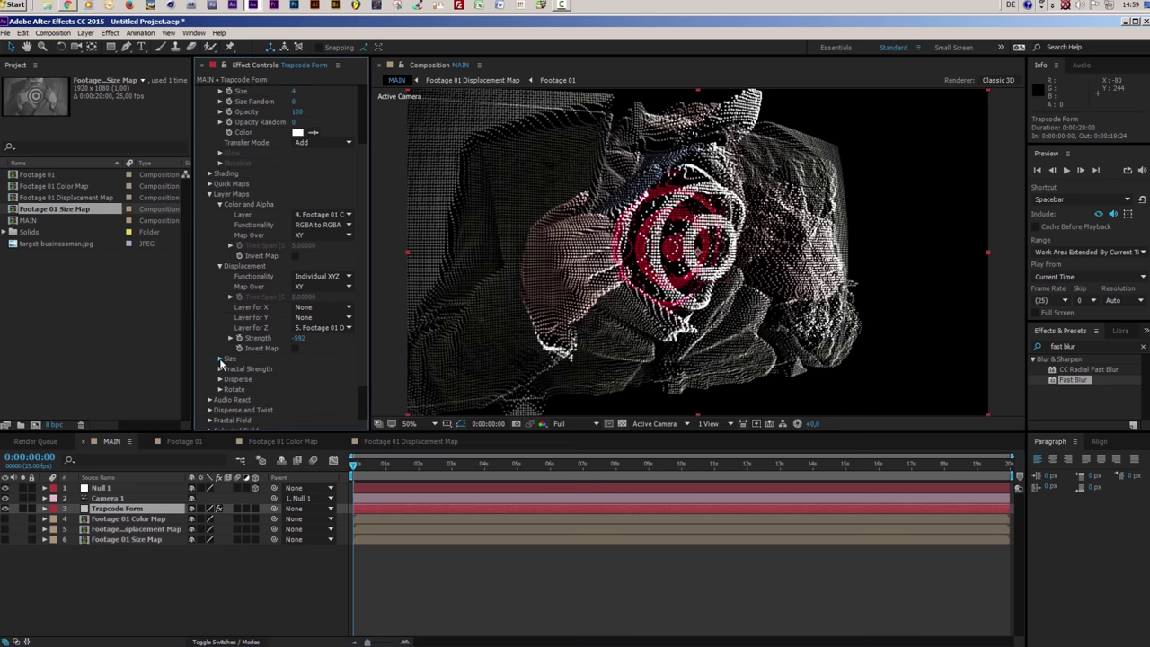
pyautogui.scroll(-3, 221, 360)
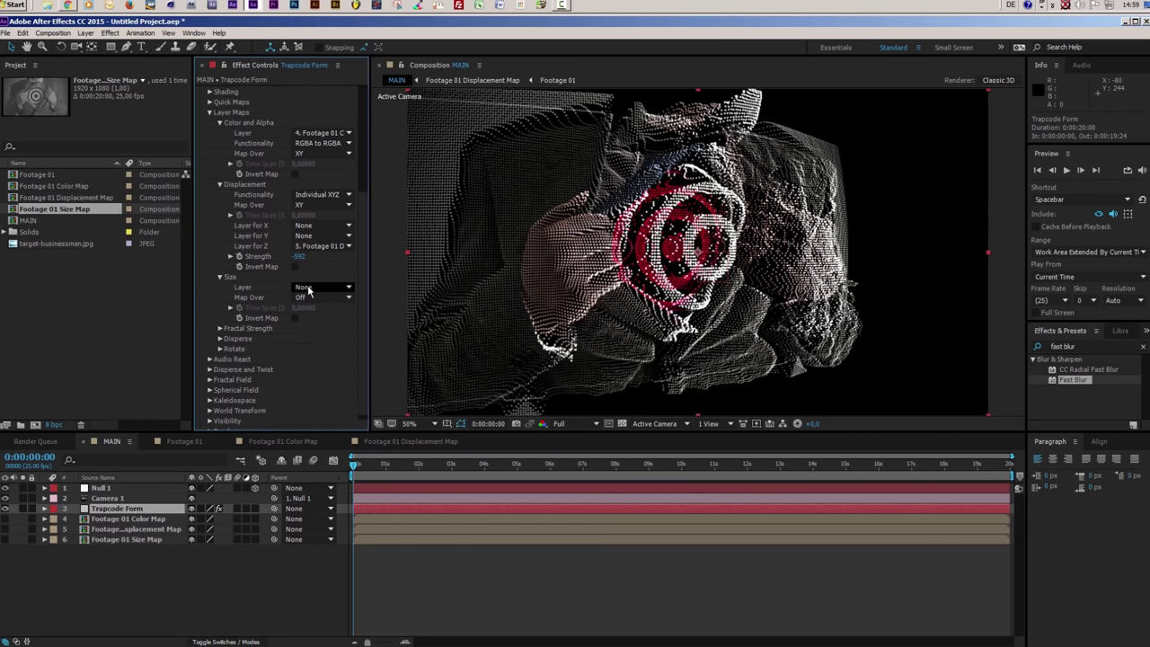
pyautogui.click(308, 290)
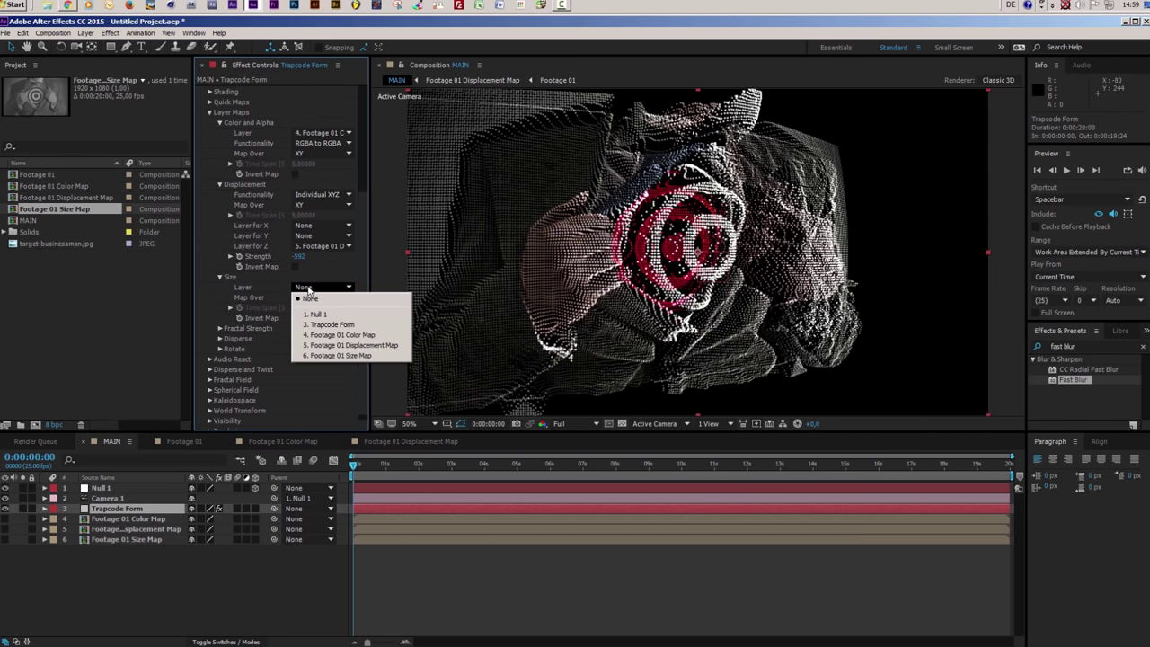
pyautogui.click(333, 356)
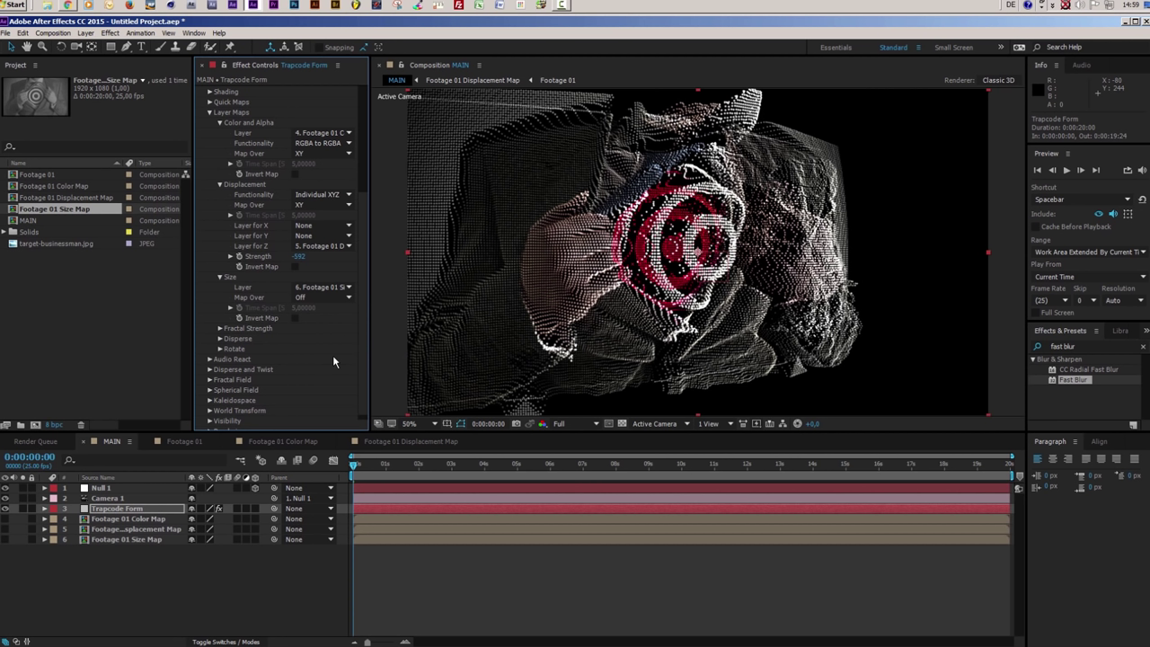
pyautogui.click(313, 297)
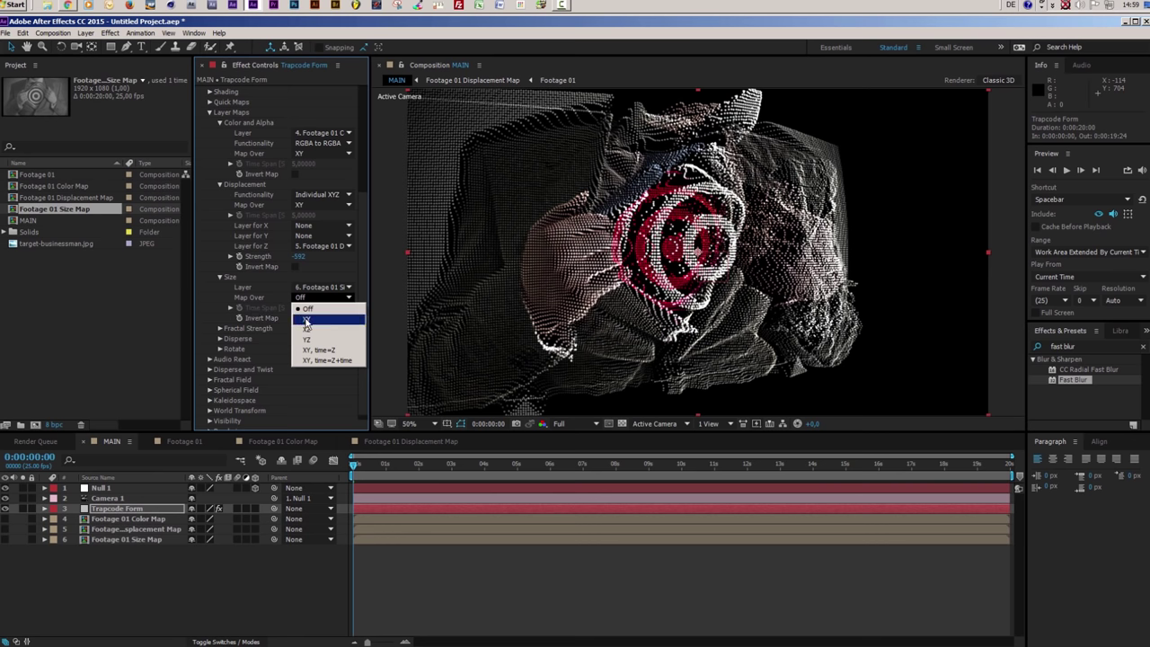
pyautogui.click(306, 320)
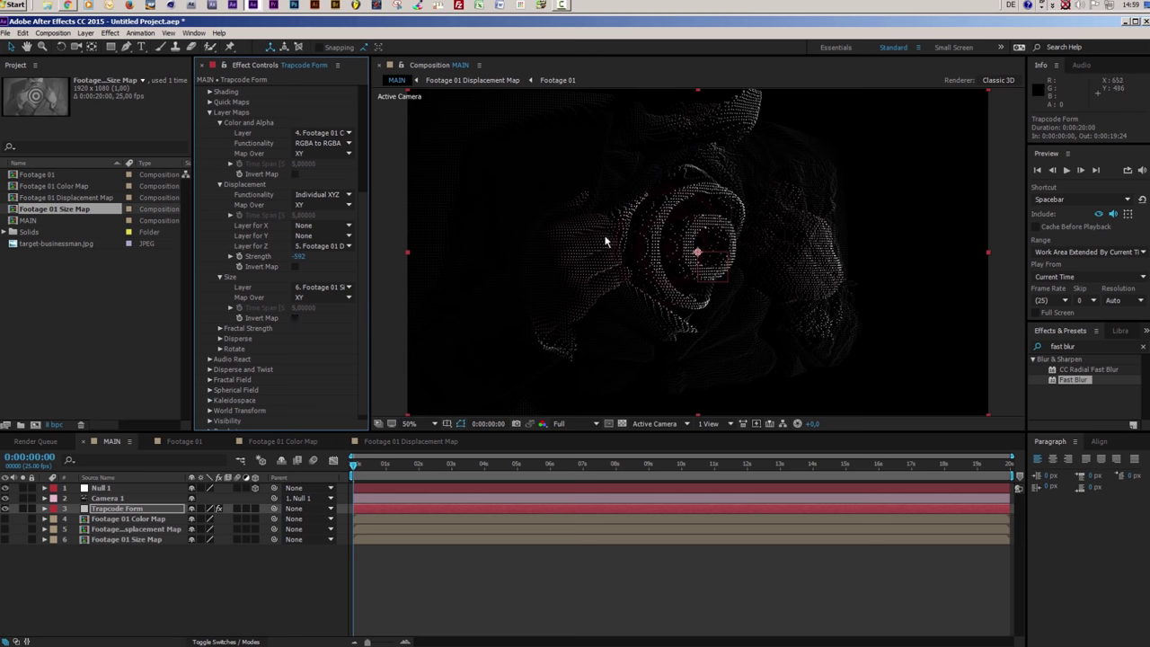
# Try a Form particle Size of 9, then reduce it to about 6, checking the particles up close
pyautogui.scroll(6, 302, 347)
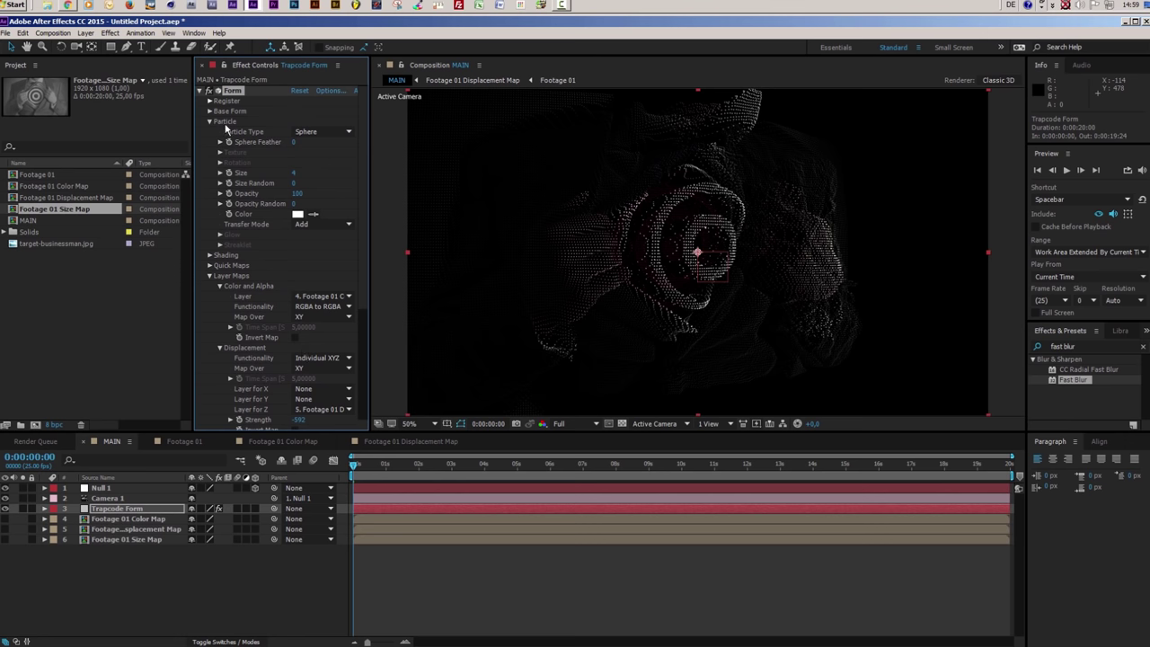
pyautogui.moveTo(293, 177); pyautogui.dragTo(322, 176)
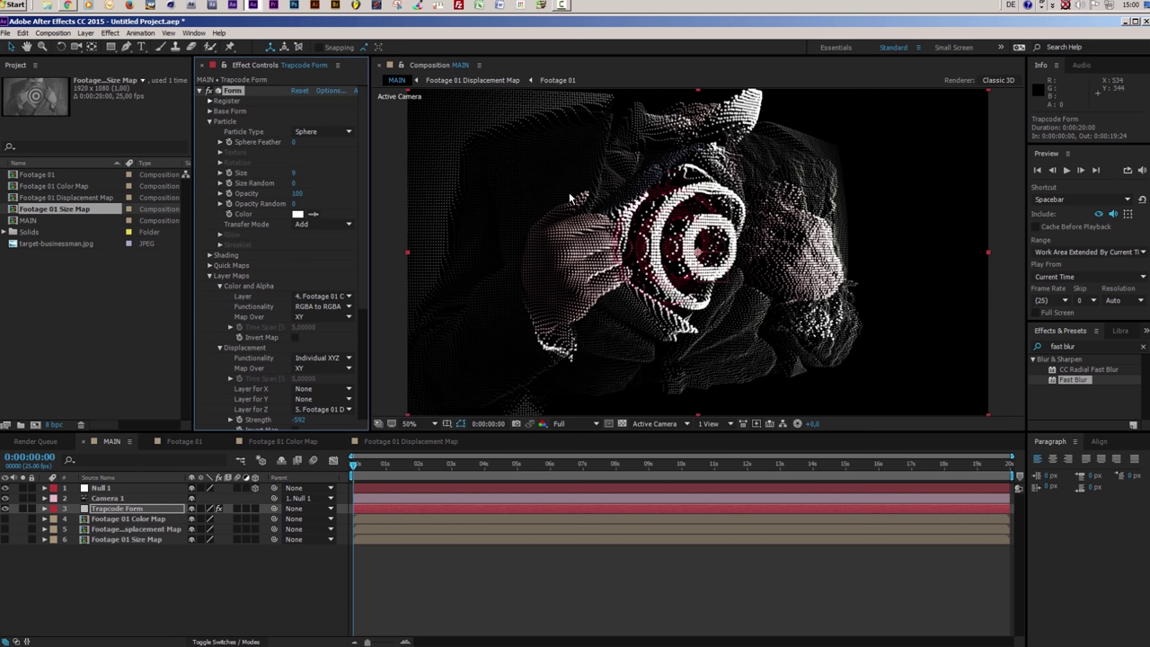
pyautogui.scroll(4, 548, 193)
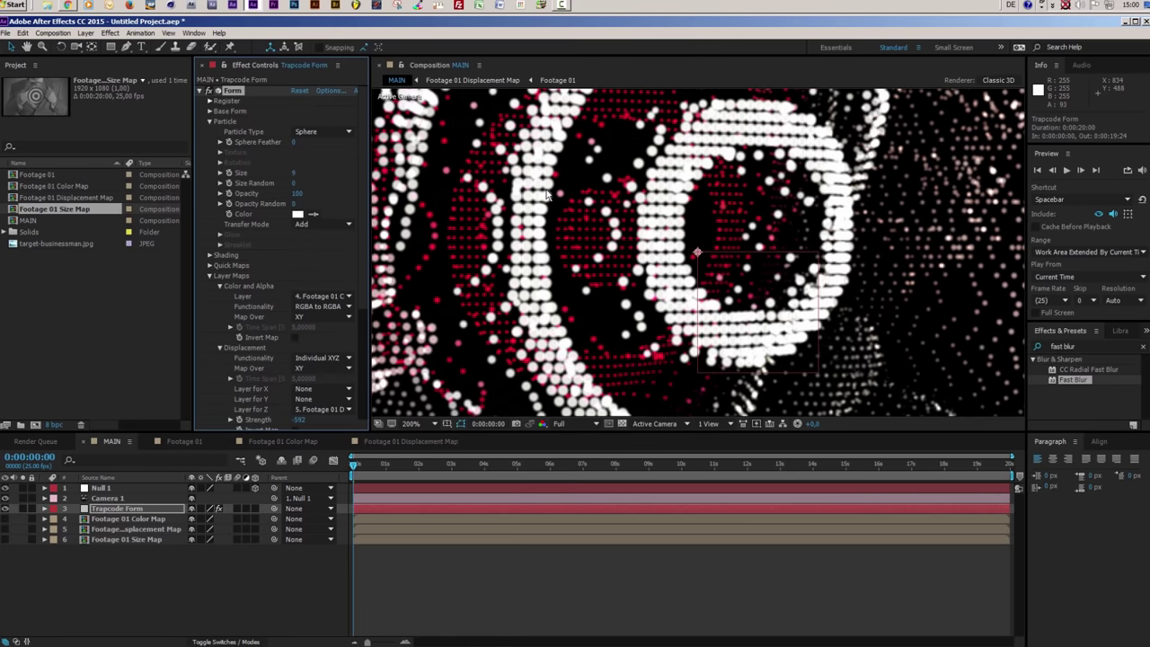
pyautogui.scroll(-2, 549, 193)
pyautogui.scroll(-1, 607, 196)
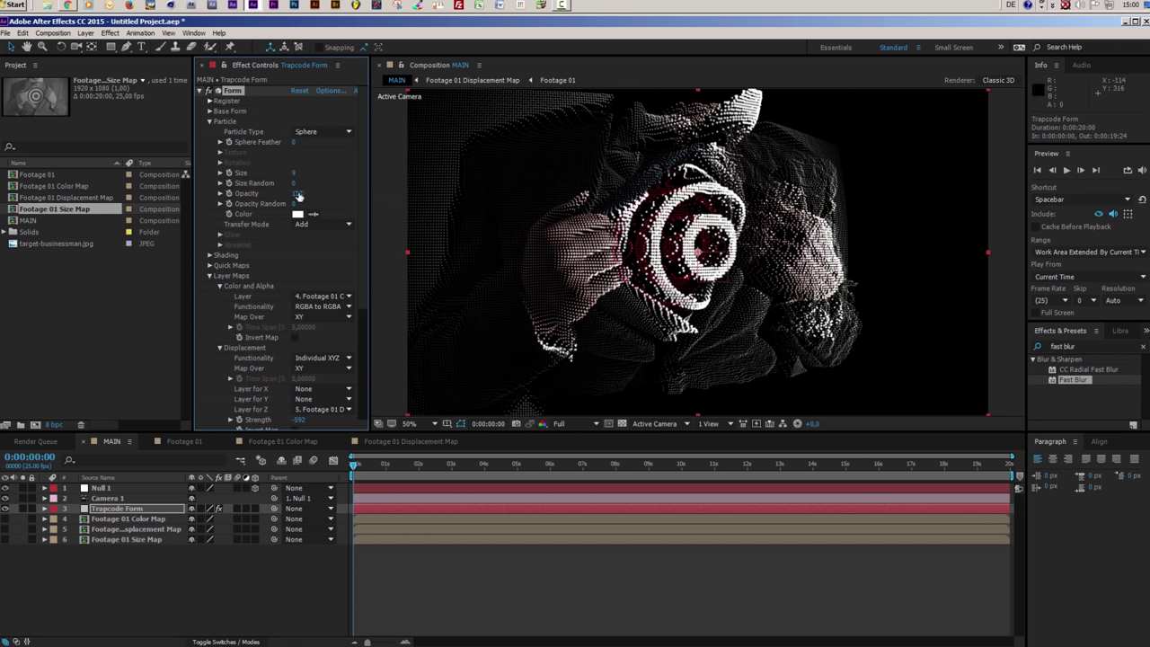
pyautogui.moveTo(295, 174)
pyautogui.mouseDown()
pyautogui.moveTo(305, 174)
pyautogui.moveTo(282, 172)
pyautogui.mouseUp()
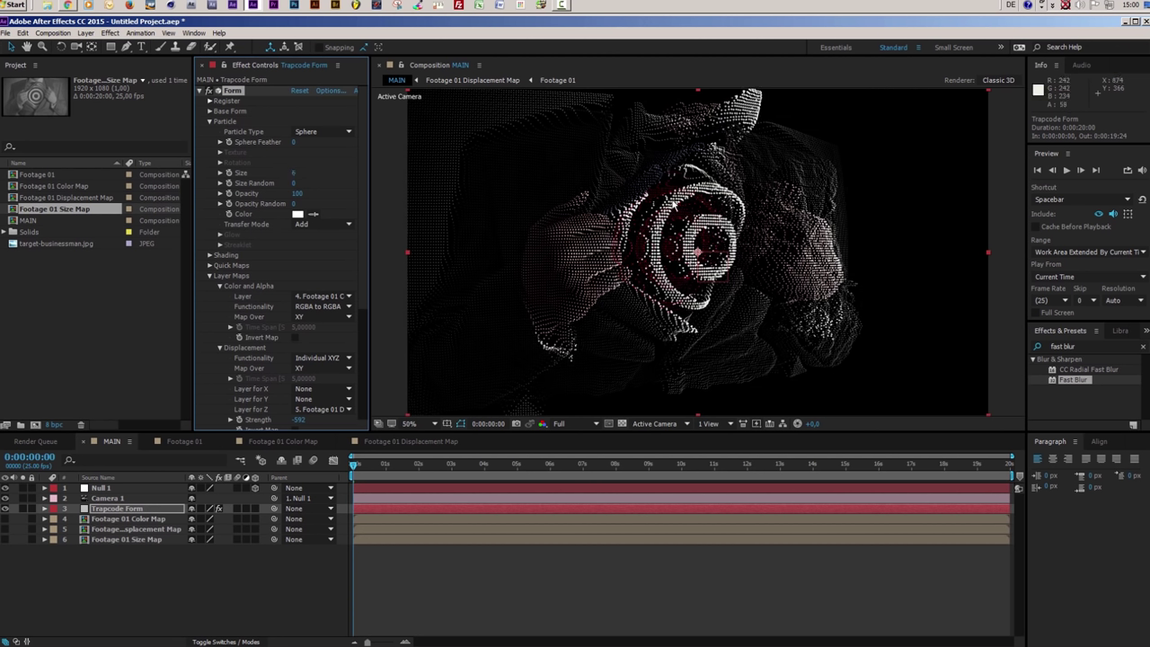
# In Footage 01 Size Map, set the Footage 01 layer's Tint to map black to 505050 and white to 858585
pyautogui.doubleClick(72, 210)
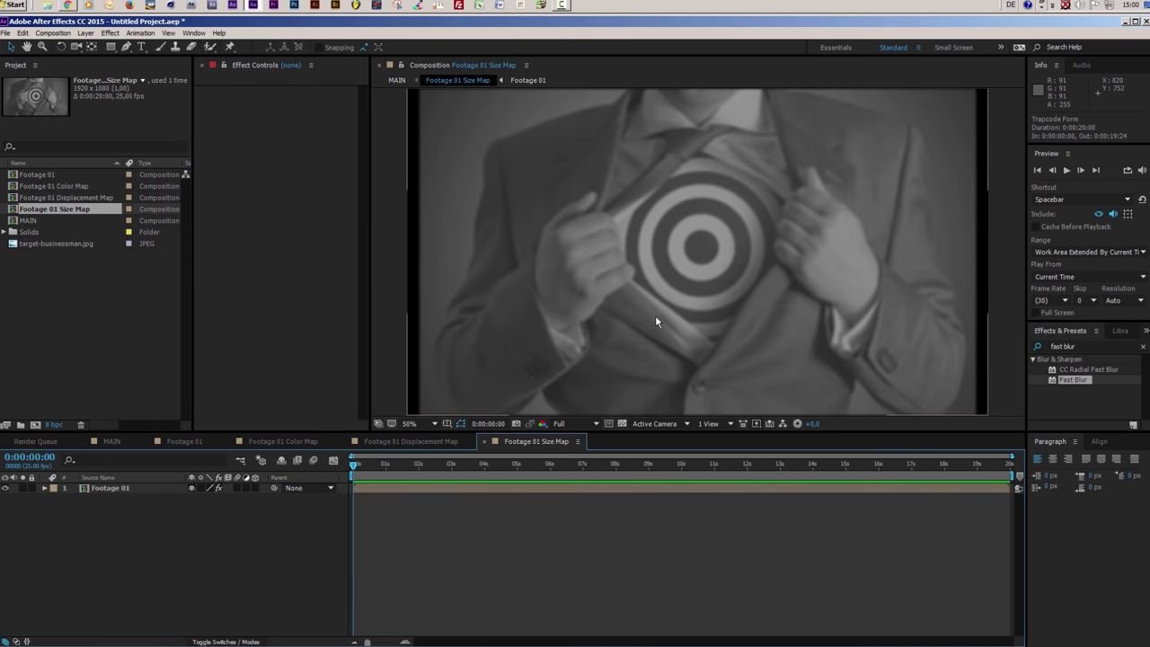
pyautogui.click(110, 488)
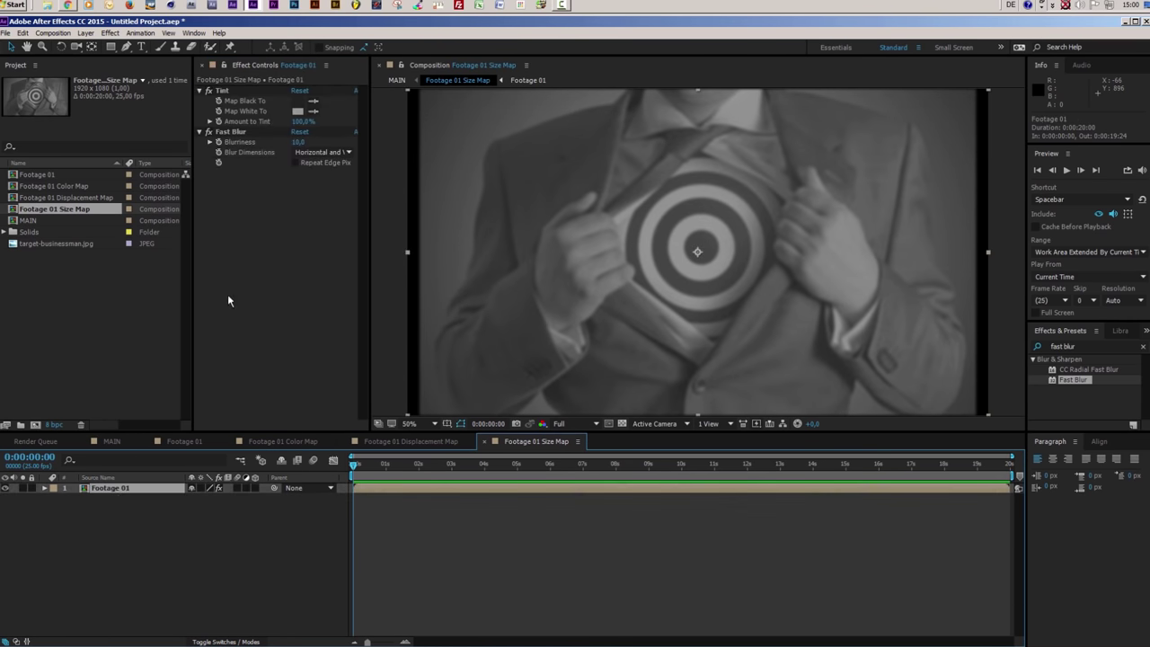
pyautogui.click(298, 103)
pyautogui.moveTo(7, 225); pyautogui.dragTo(4, 197)
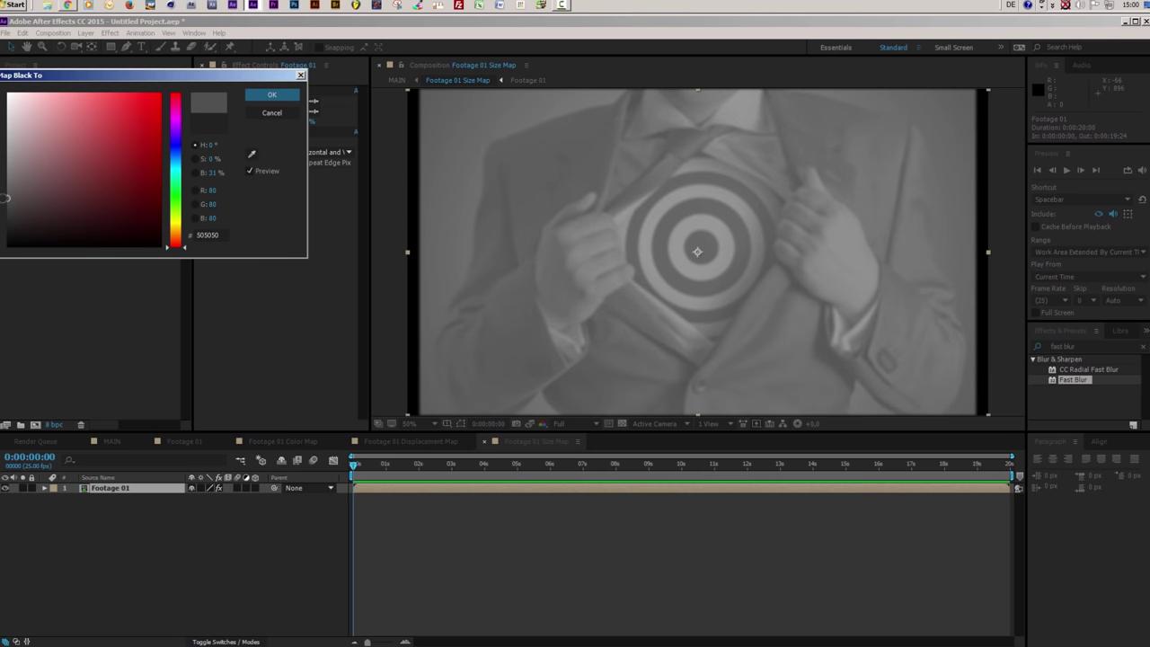
pyautogui.click(272, 95)
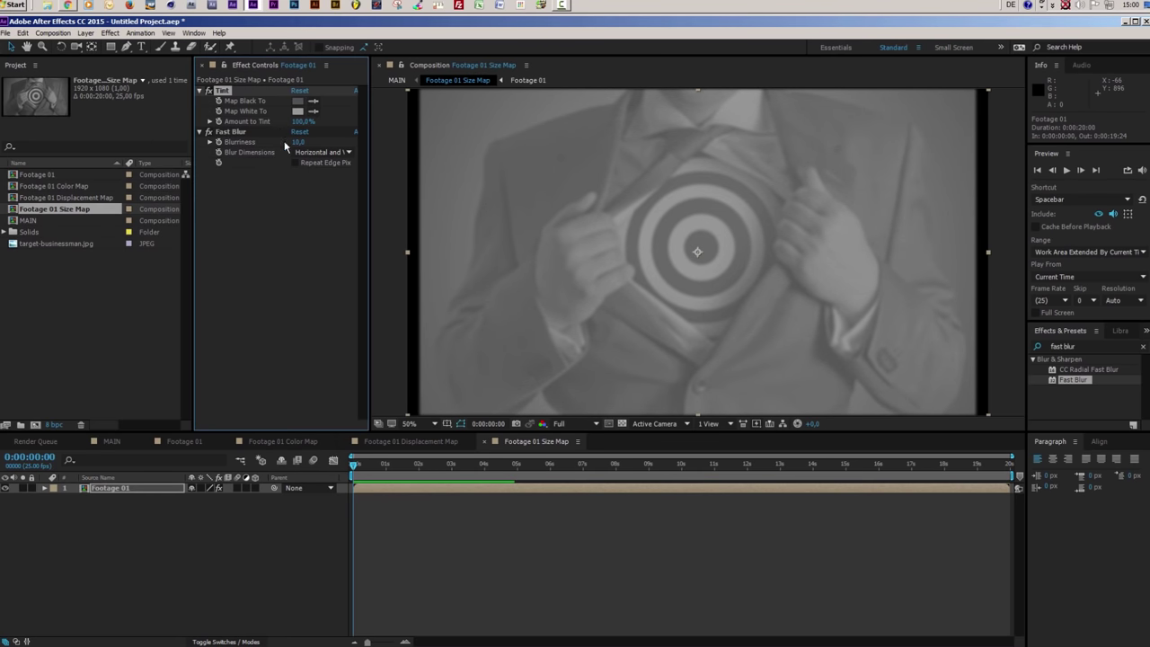
pyautogui.click(297, 112)
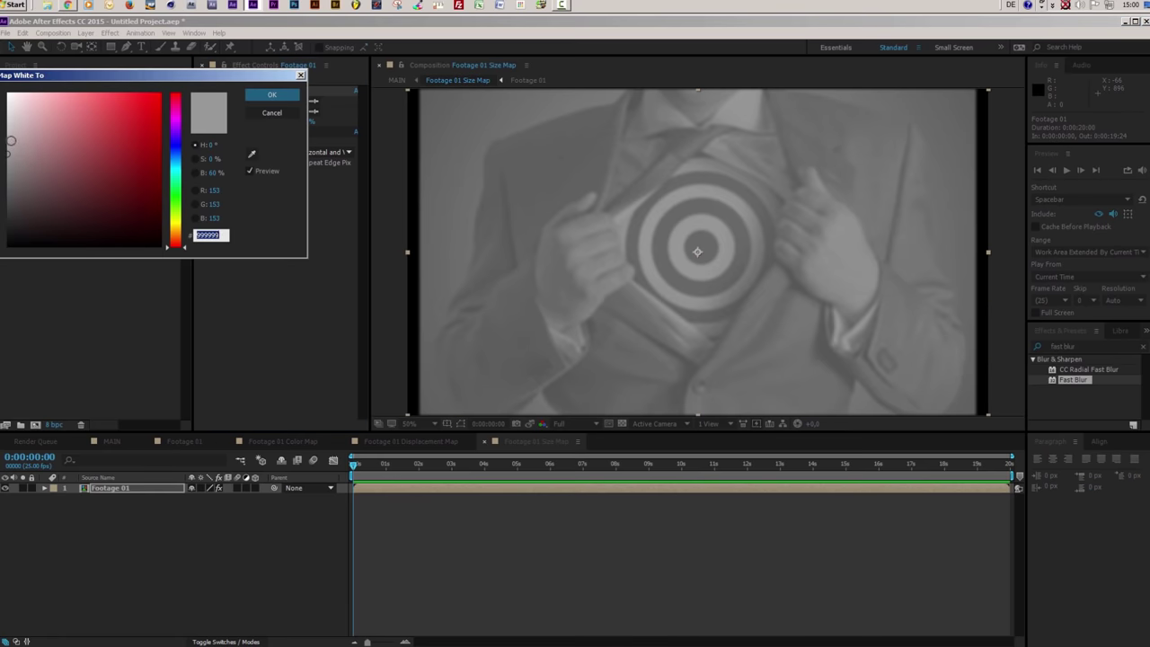
pyautogui.moveTo(8, 141); pyautogui.dragTo(5, 165)
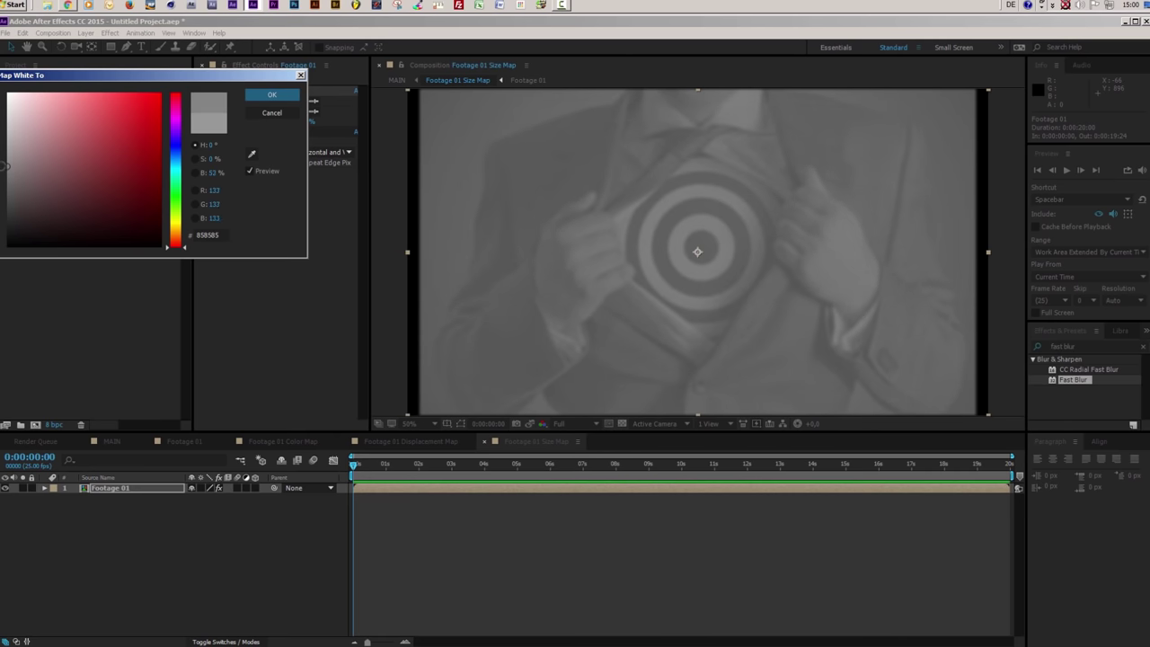
pyautogui.click(272, 95)
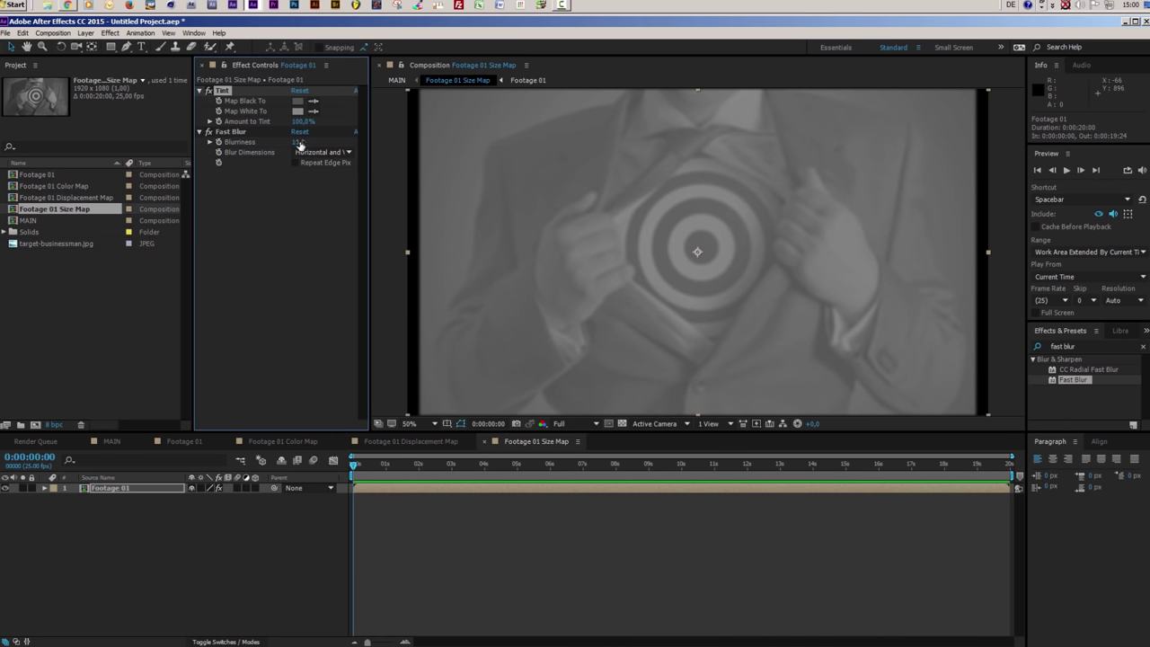
# Set the size map's Fast Blur Blurriness to 5
pyautogui.click(298, 143)
pyautogui.write('5')
pyautogui.press('Return')
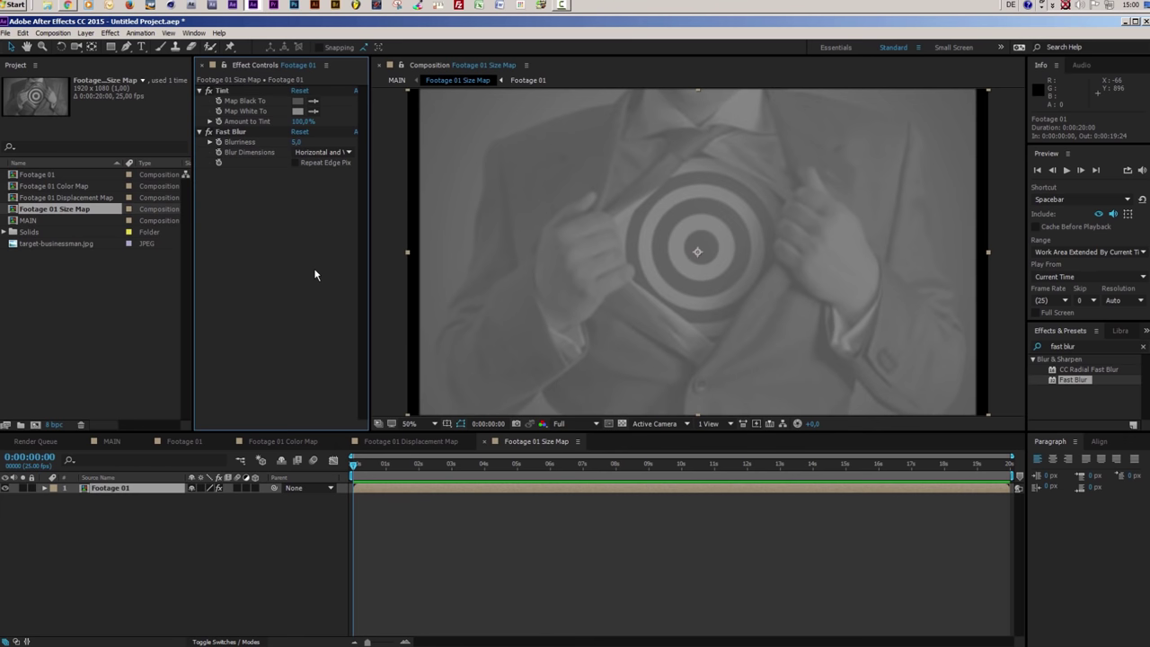
# Return to the MAIN composition and set the Trapcode Form particle Size to 8
pyautogui.click(112, 441)
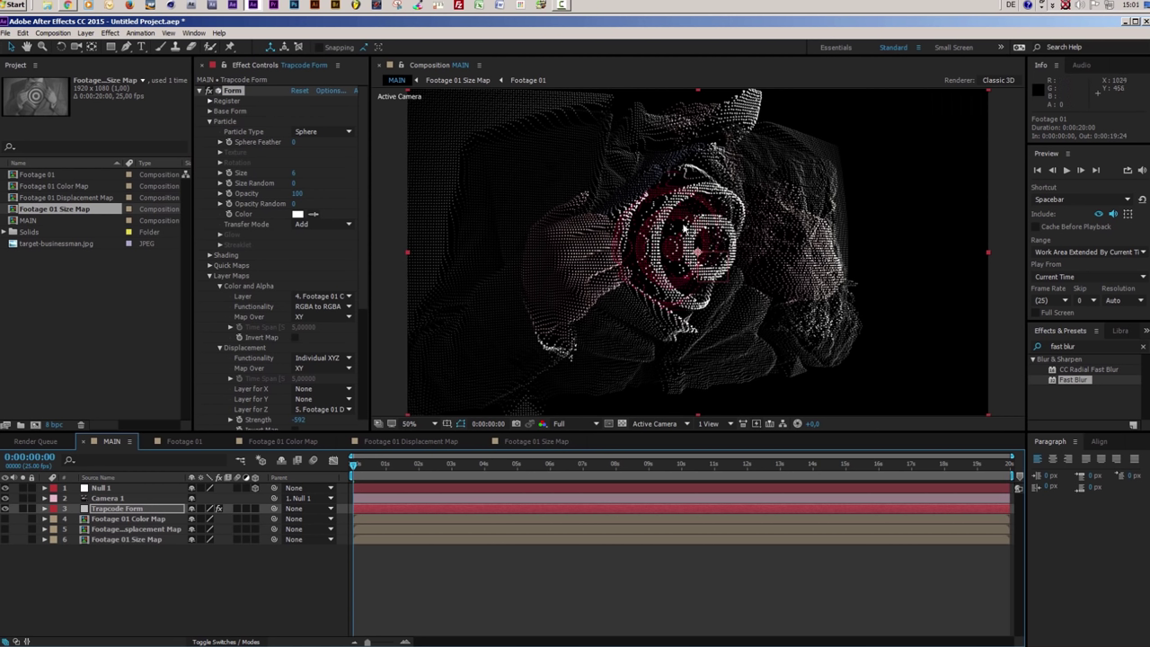
pyautogui.scroll(2, 708, 238)
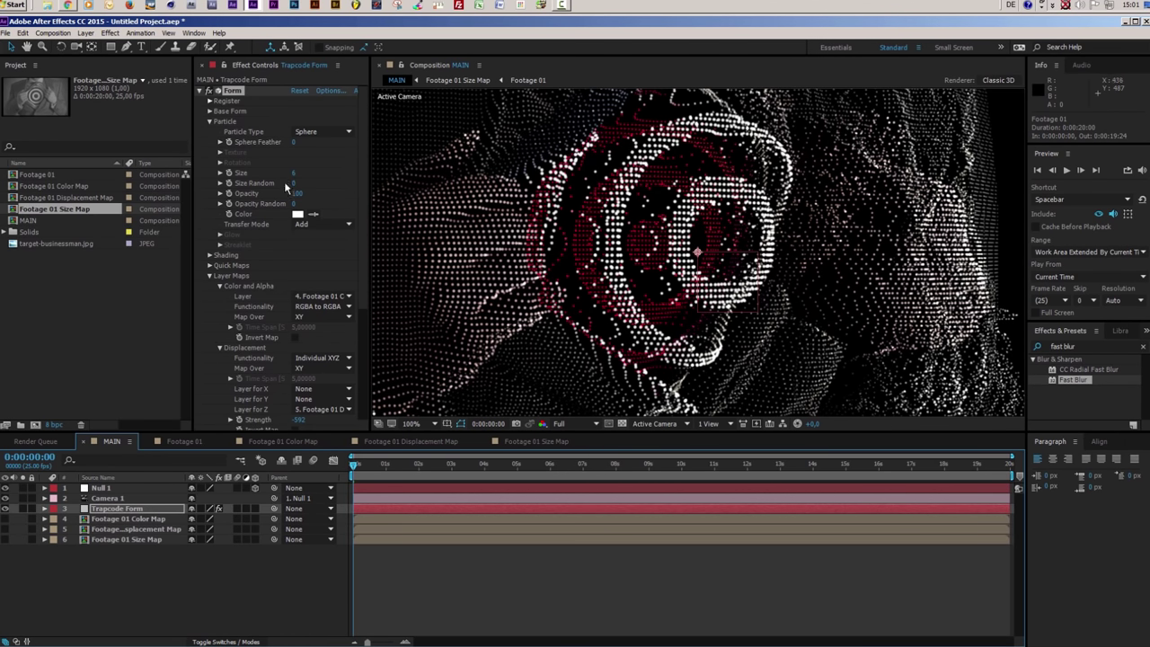
pyautogui.click(298, 173)
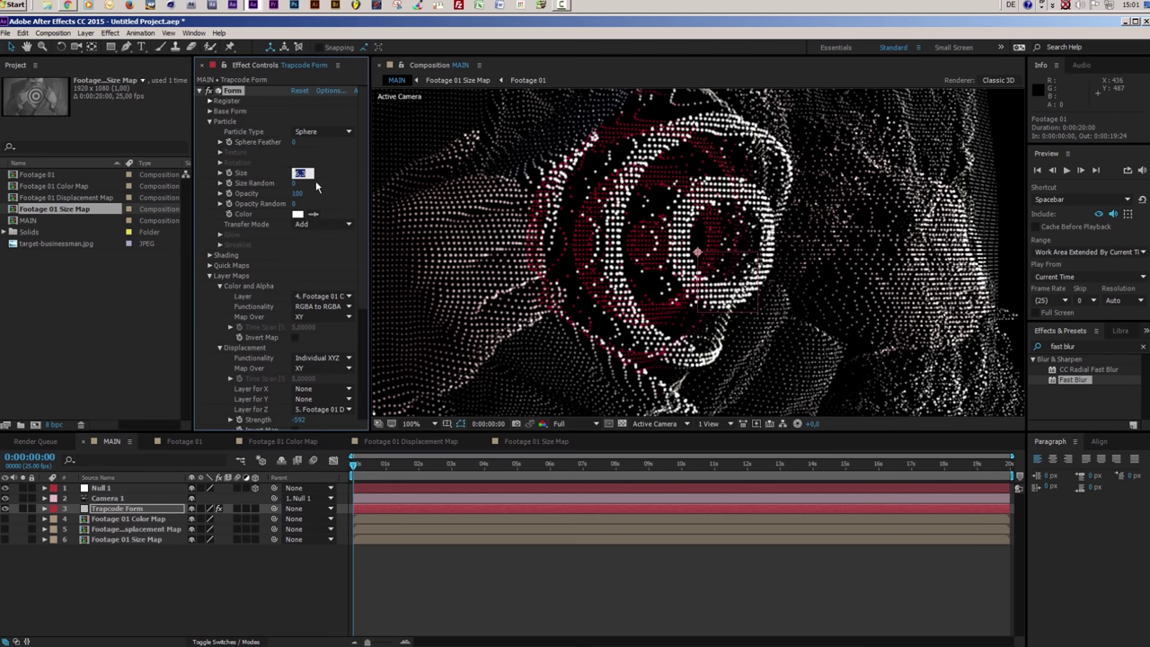
pyautogui.write('8')
pyautogui.press('Return')
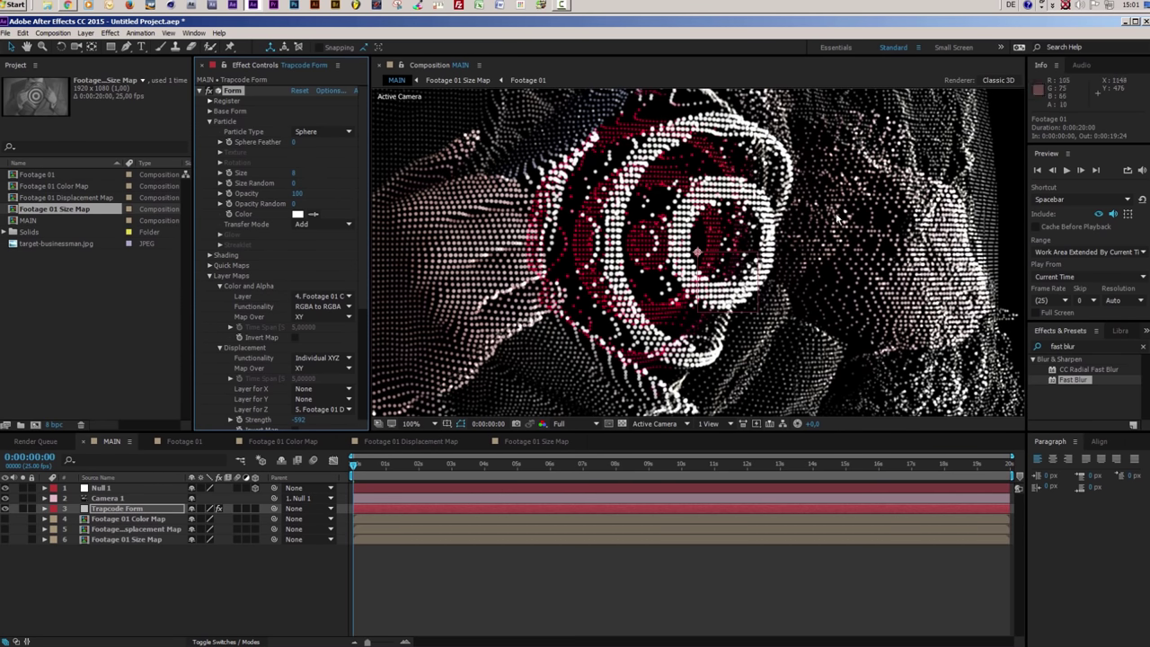
pyautogui.scroll(-2, 829, 216)
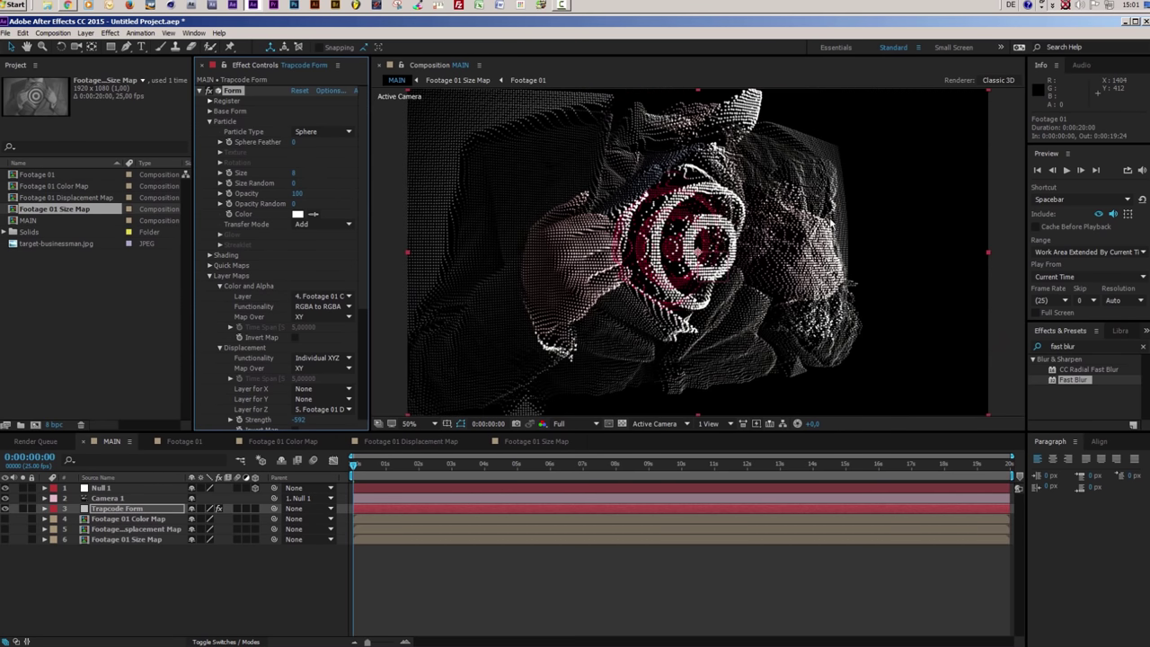
# Reveal Null 1's rotation properties and set its Y Rotation to 8°
pyautogui.click(101, 488)
pyautogui.press('r')
pyautogui.moveTo(206, 519); pyautogui.dragTo(160, 528)
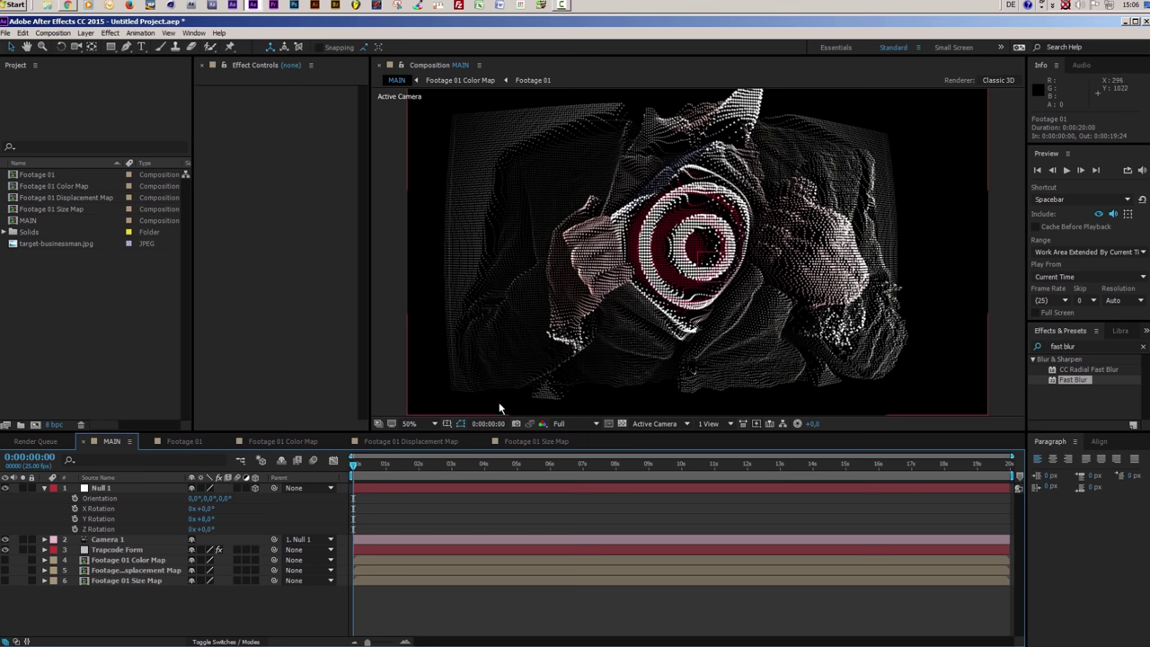
# Duplicate the Footage 01 Color Map composition and rename the copy Footage 01 Mask
pyautogui.click(52, 187)
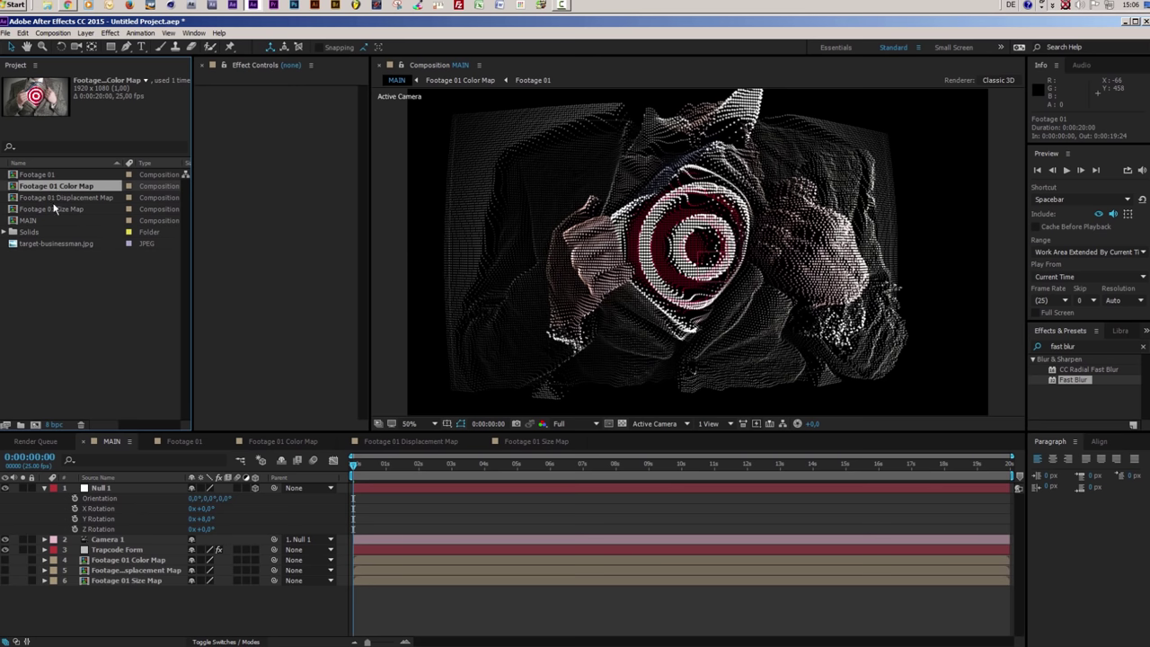
pyautogui.hotkey('ctrl', 'd')
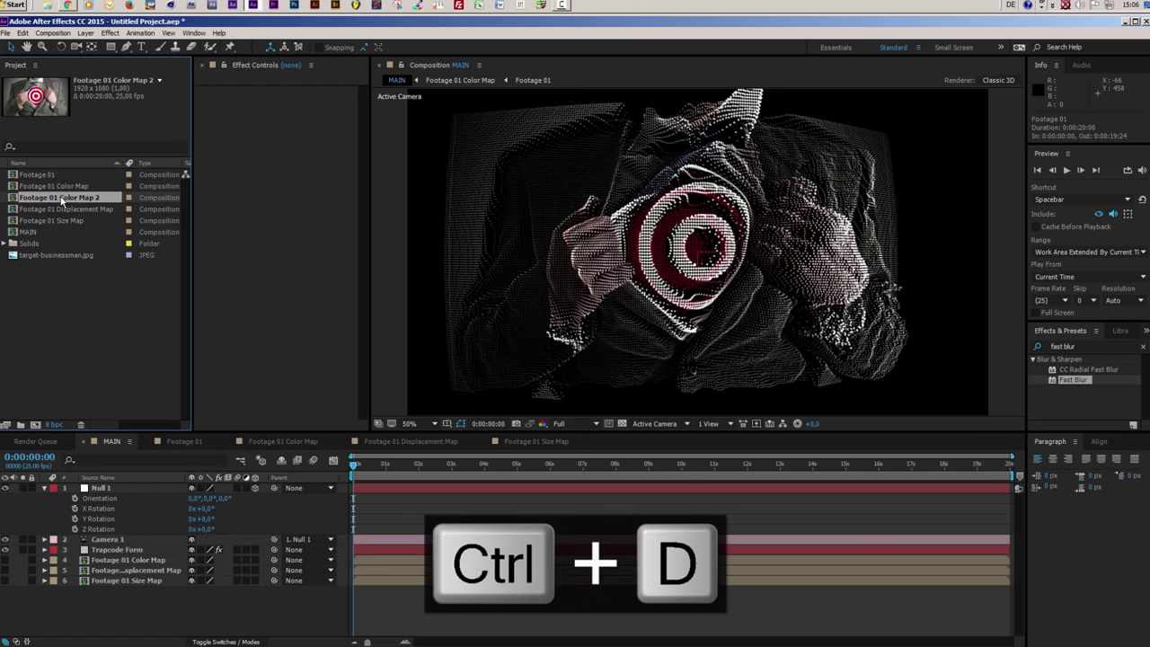
pyautogui.press('Return')
pyautogui.press('BackSpace')
pyautogui.press('BackSpace')
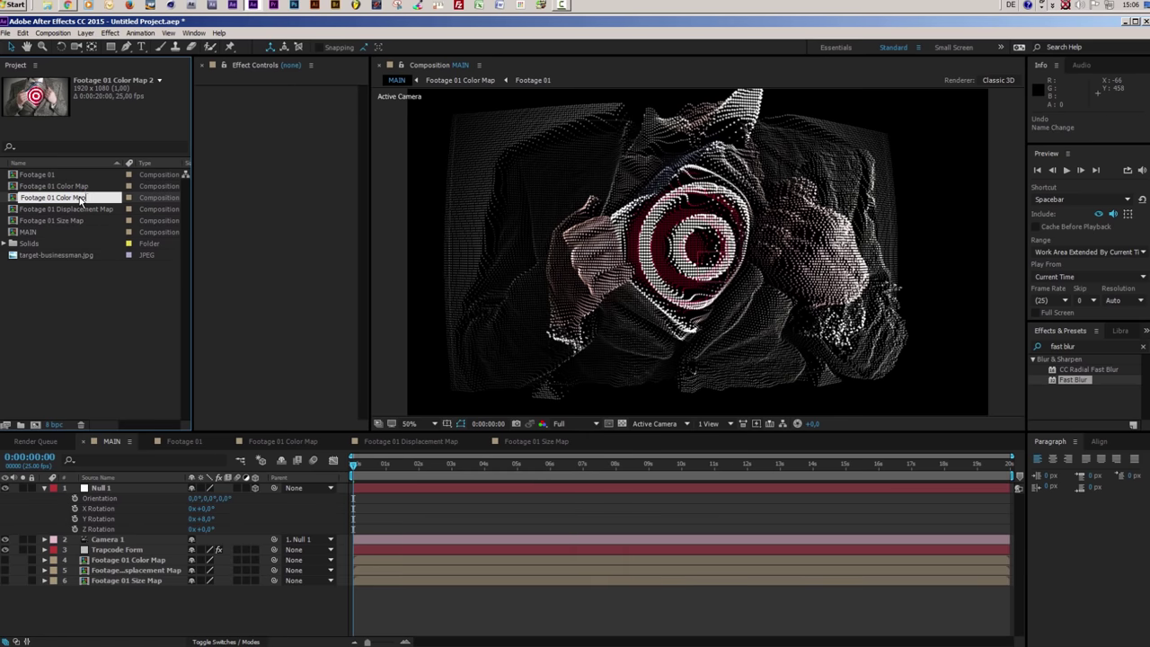
pyautogui.press('BackSpace')
pyautogui.press('BackSpace')
pyautogui.press('BackSpace')
pyautogui.press('BackSpace')
pyautogui.press('BackSpace')
pyautogui.press('BackSpace')
pyautogui.click(92, 323)
# In the Footage 01 Mask composition, create a white 1920 x 1080 solid named Mask above the Footage 01 layer
pyautogui.doubleClick(63, 208)
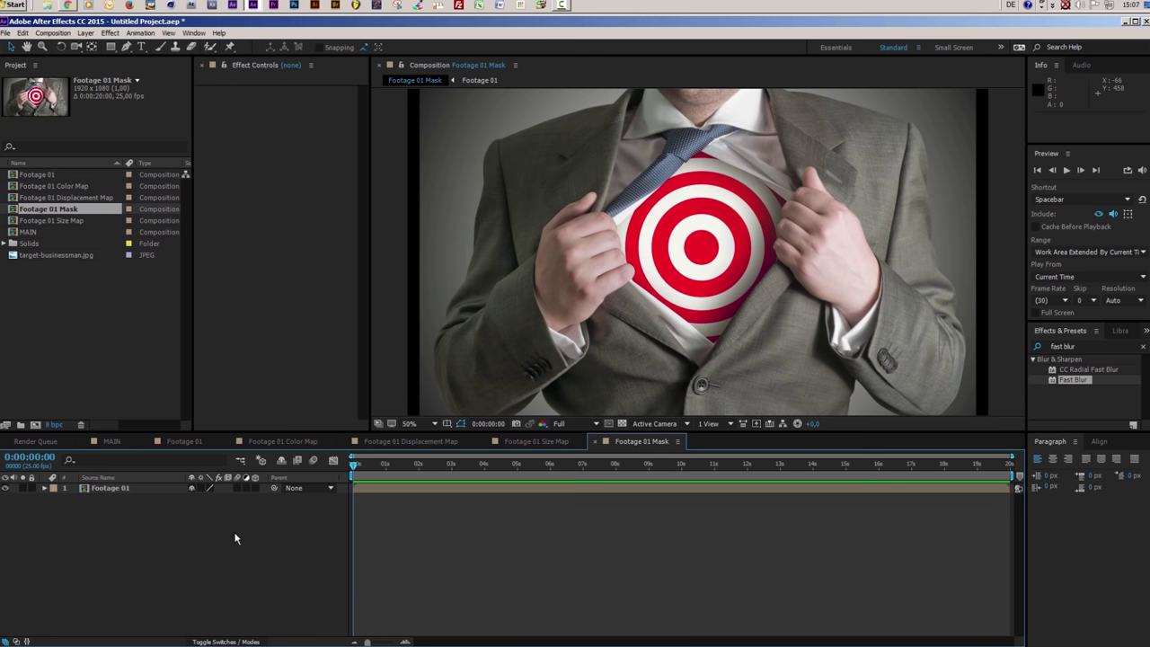
pyautogui.hotkey('ctrl', 'y')
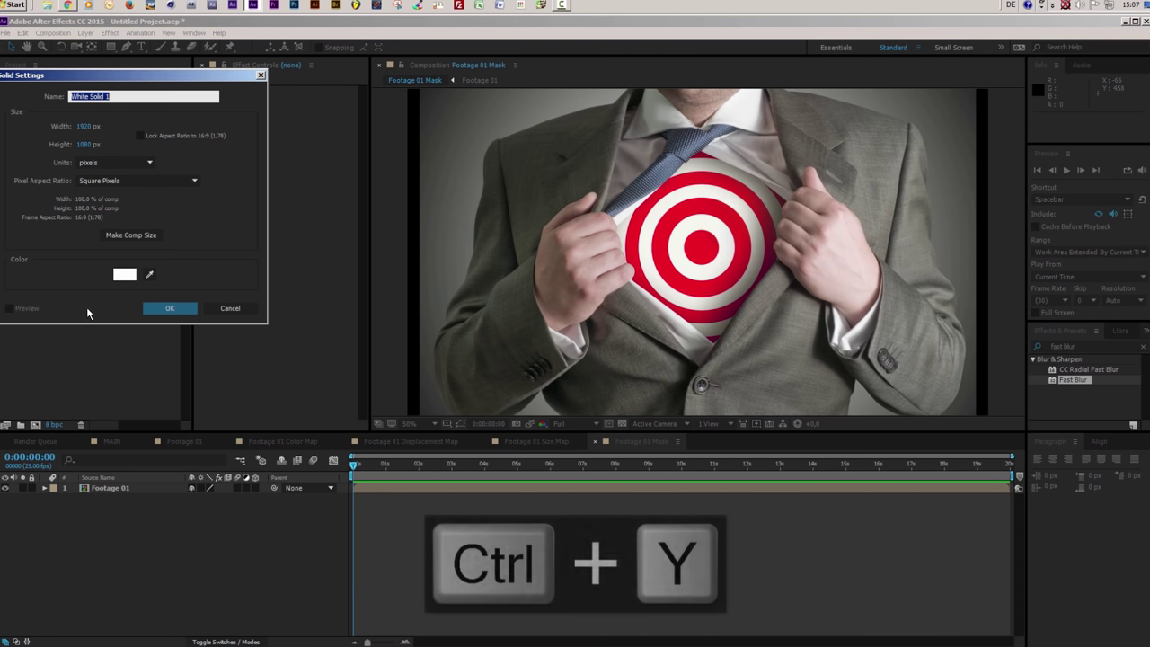
pyautogui.click(126, 276)
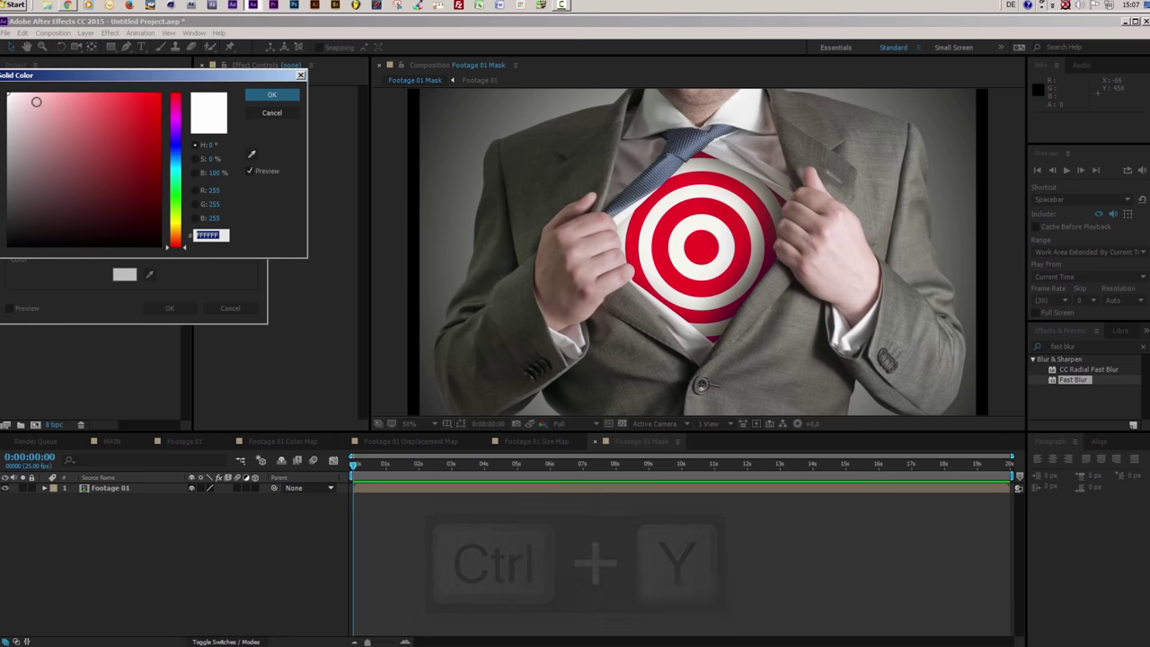
pyautogui.click(286, 96)
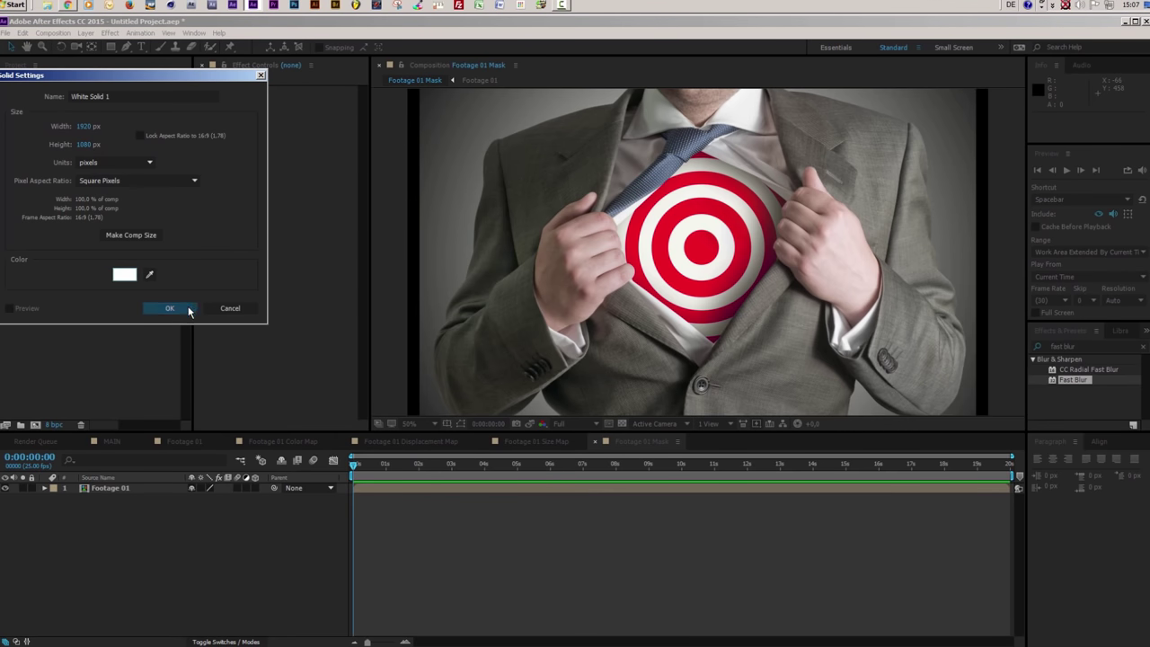
pyautogui.click(115, 96)
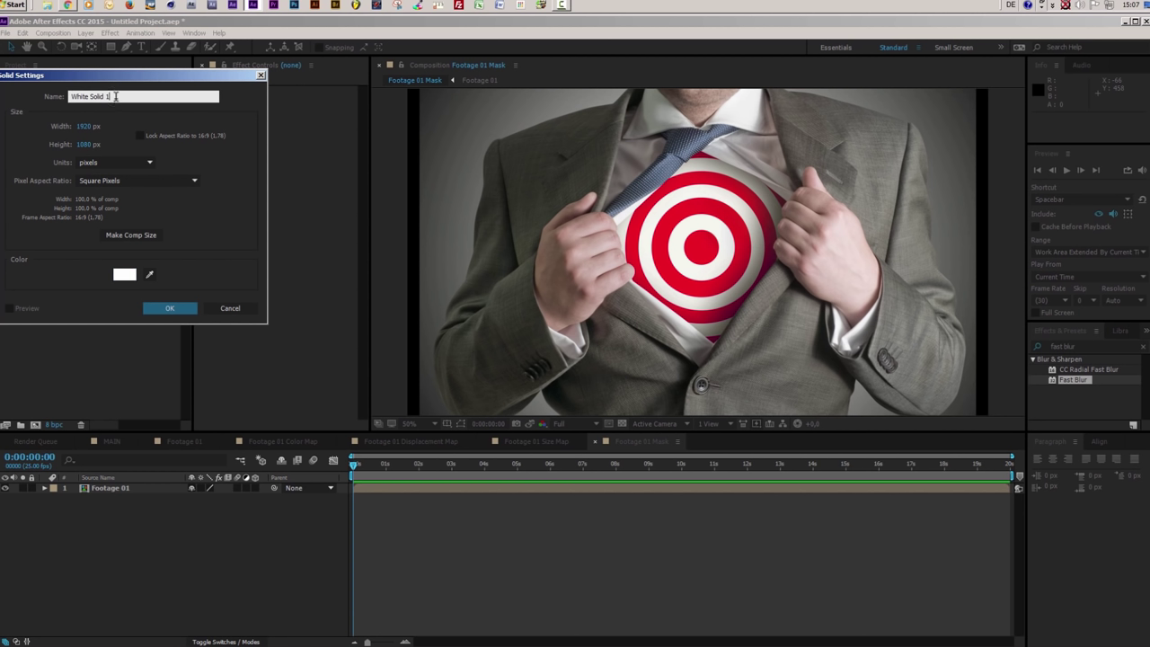
pyautogui.press('BackSpace')
pyautogui.press('BackSpace')
pyautogui.press('BackSpace')
pyautogui.press('BackSpace')
pyautogui.press('BackSpace')
pyautogui.press('BackSpace')
pyautogui.press('BackSpace')
pyautogui.press('BackSpace')
pyautogui.press('BackSpace')
pyautogui.press('BackSpace')
pyautogui.press('BackSpace')
pyautogui.press('BackSpace')
pyautogui.click(160, 309)
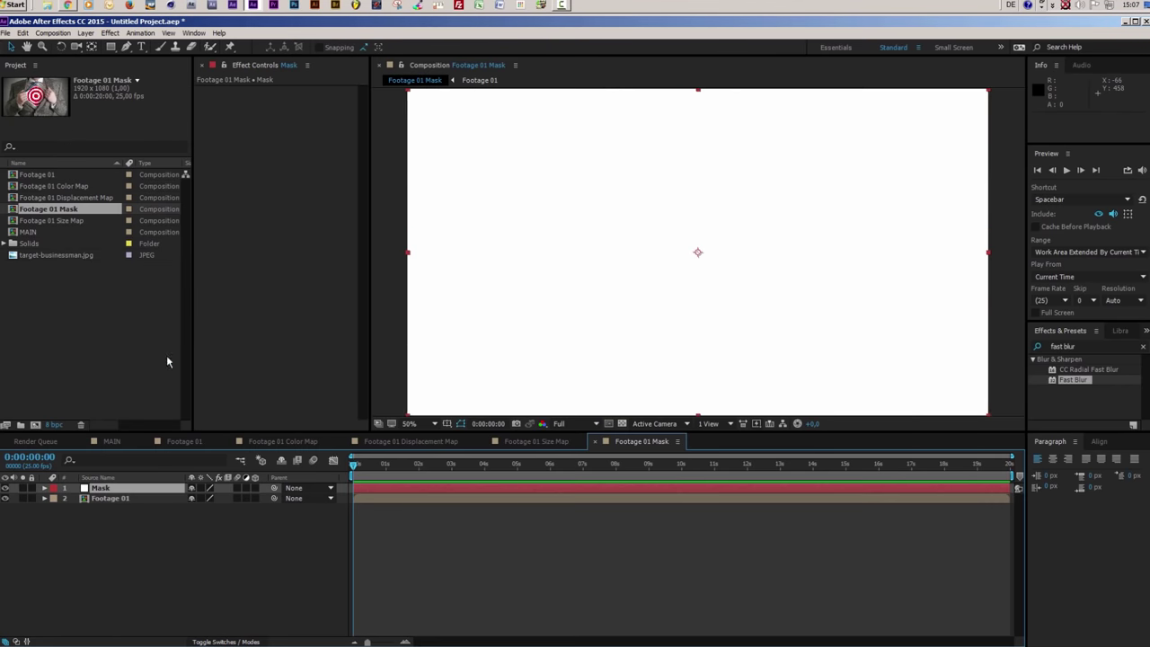
# Hide the Mask solid and draw a Pen tool mask on it around the businessman's head, shoulders and torso
pyautogui.click(4, 488)
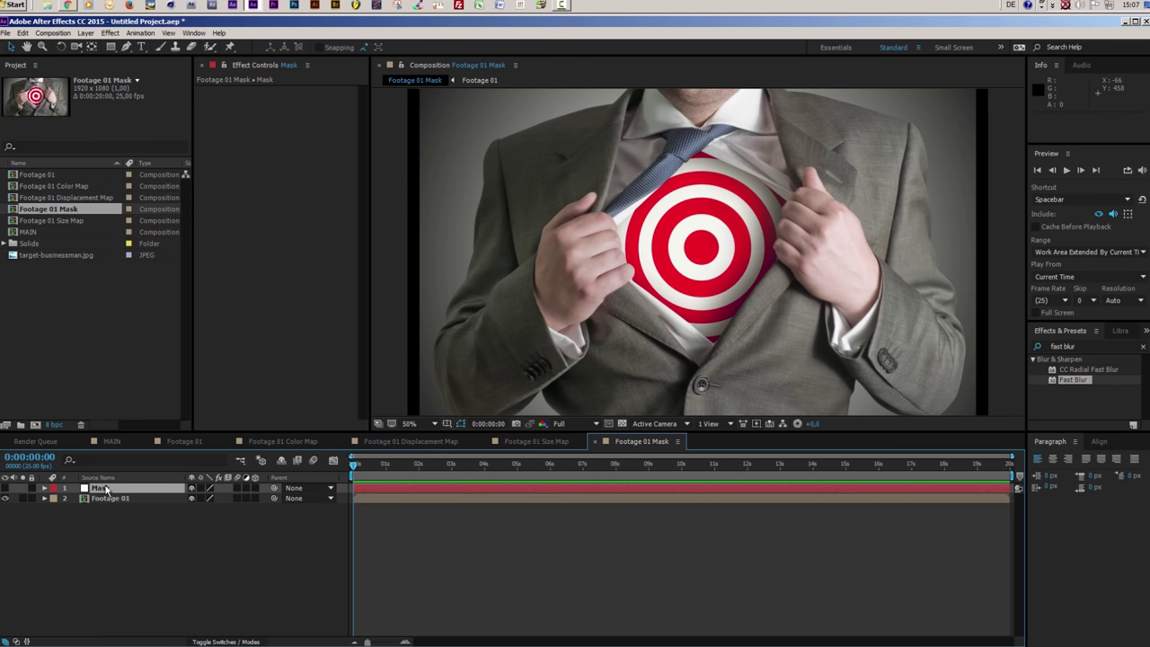
pyautogui.click(106, 489)
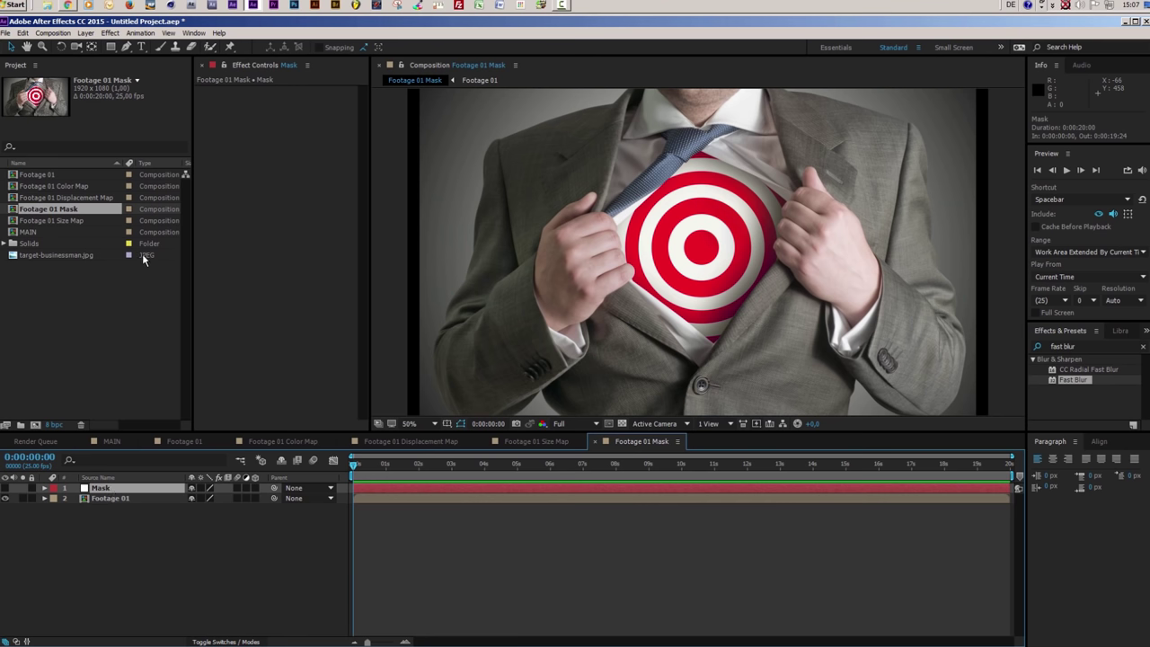
pyautogui.click(127, 47)
pyautogui.press(',')
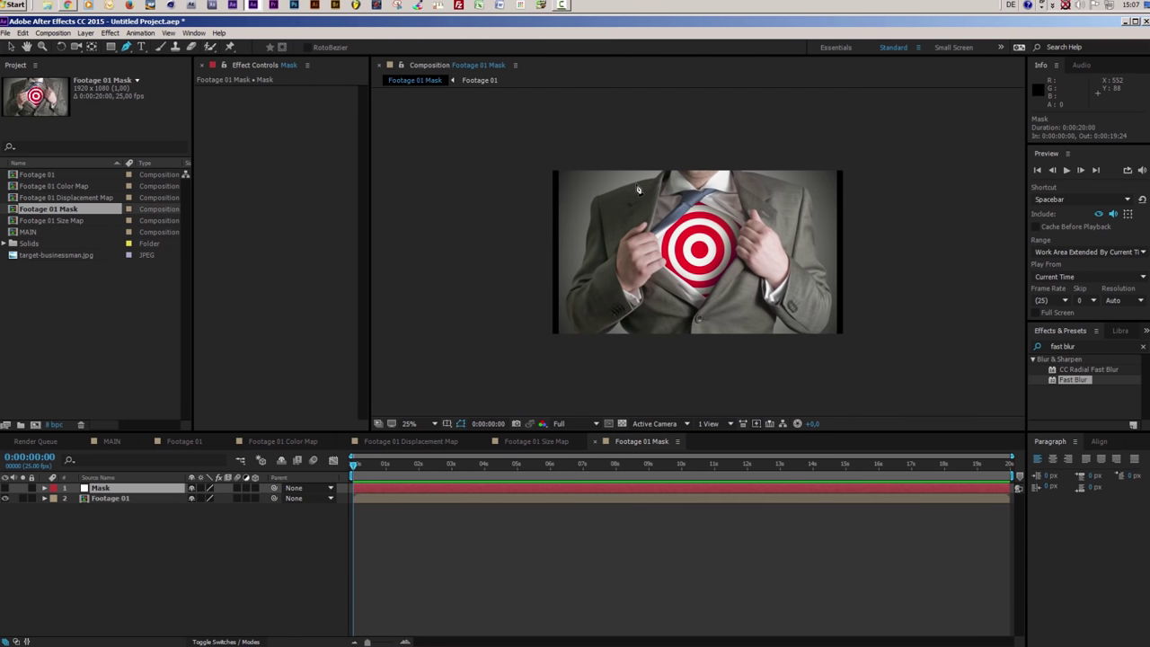
pyautogui.click(667, 159)
pyautogui.moveTo(640, 176); pyautogui.dragTo(621, 181)
pyautogui.click(586, 198)
pyautogui.click(574, 254)
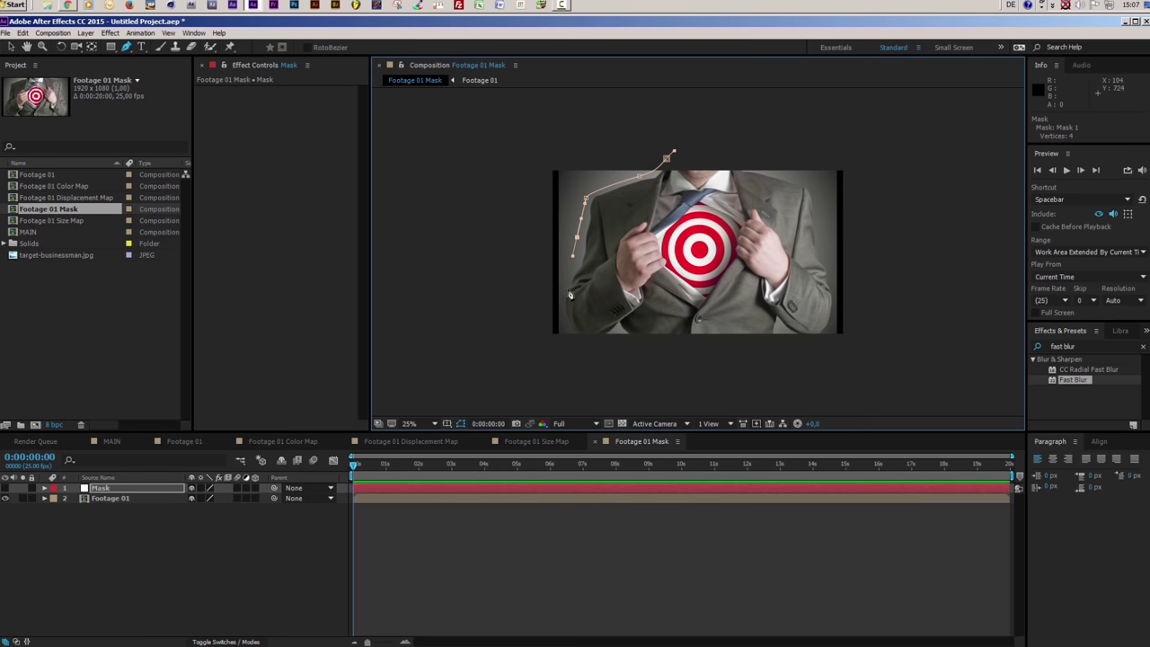
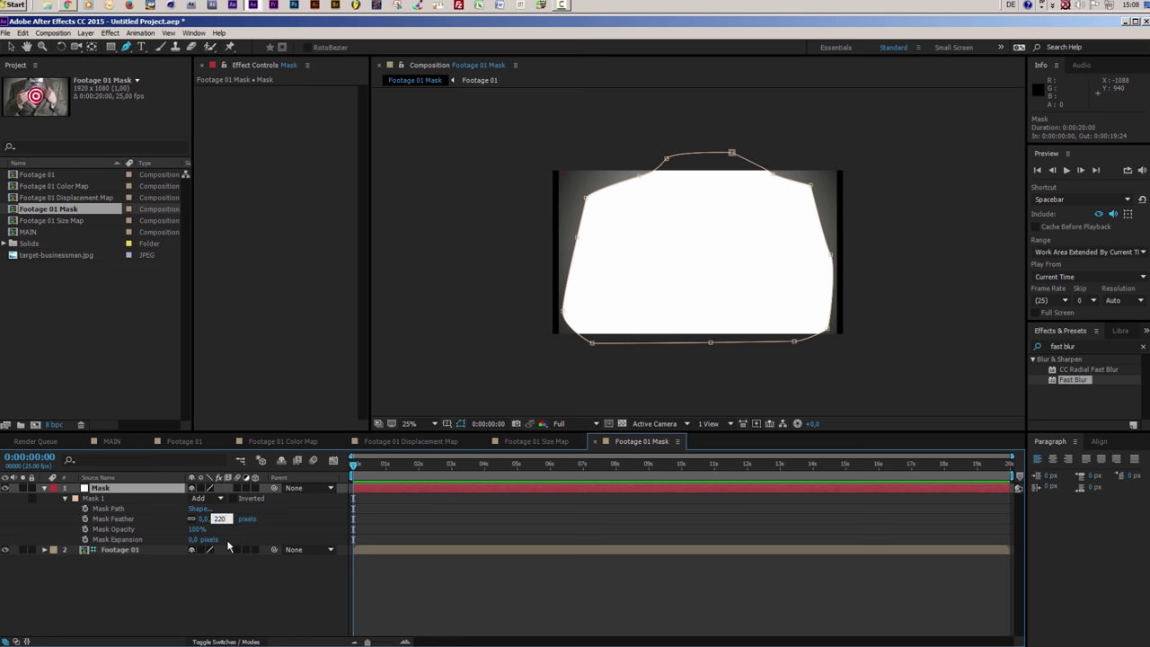
# Set Mask 1's feather to 220 pixels and its expansion to -40 pixels, and hide the Footage 01 layer
pyautogui.press('Return')
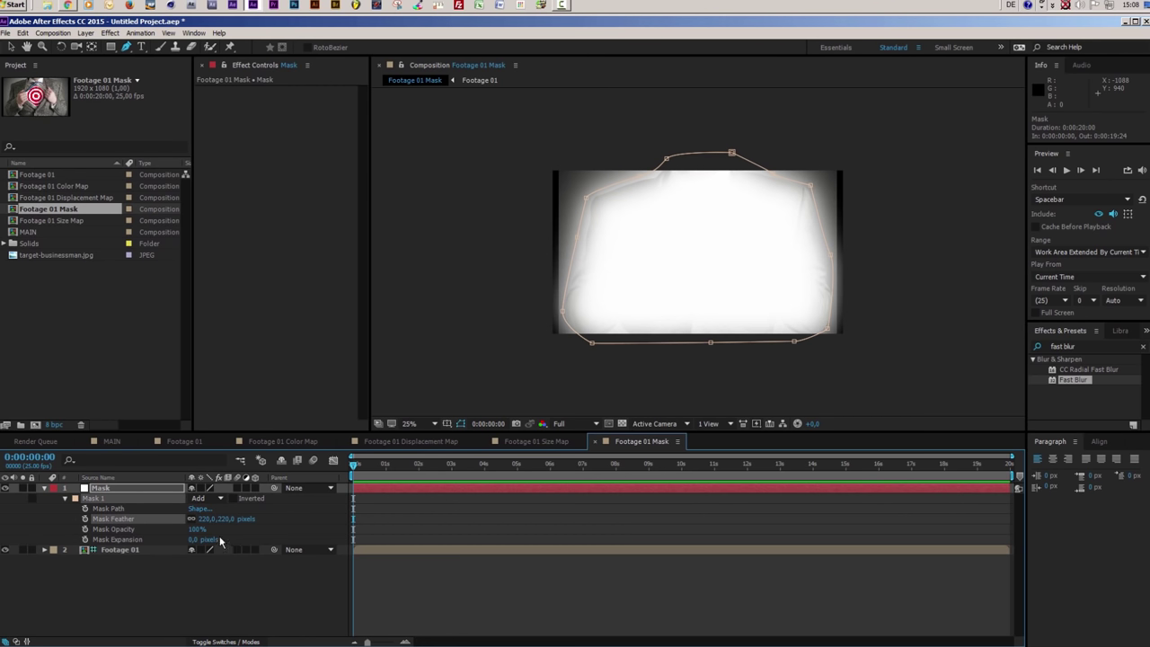
pyautogui.moveTo(192, 539)
pyautogui.mouseDown()
pyautogui.moveTo(162, 549)
pyautogui.moveTo(177, 543)
pyautogui.mouseUp()
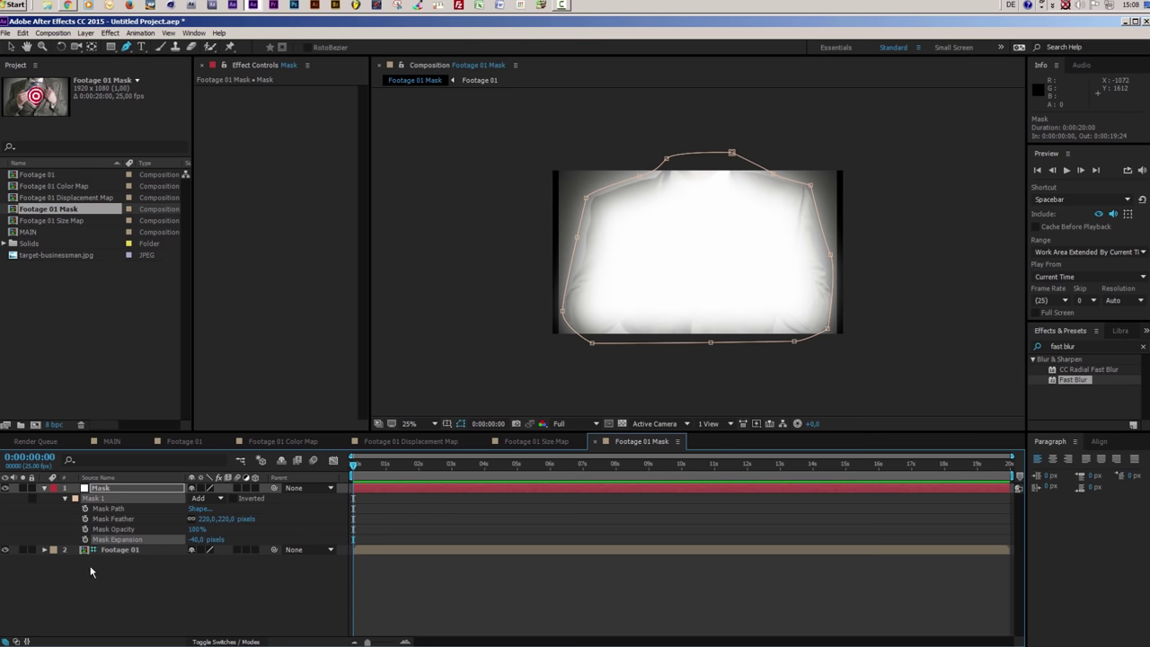
pyautogui.click(68, 550)
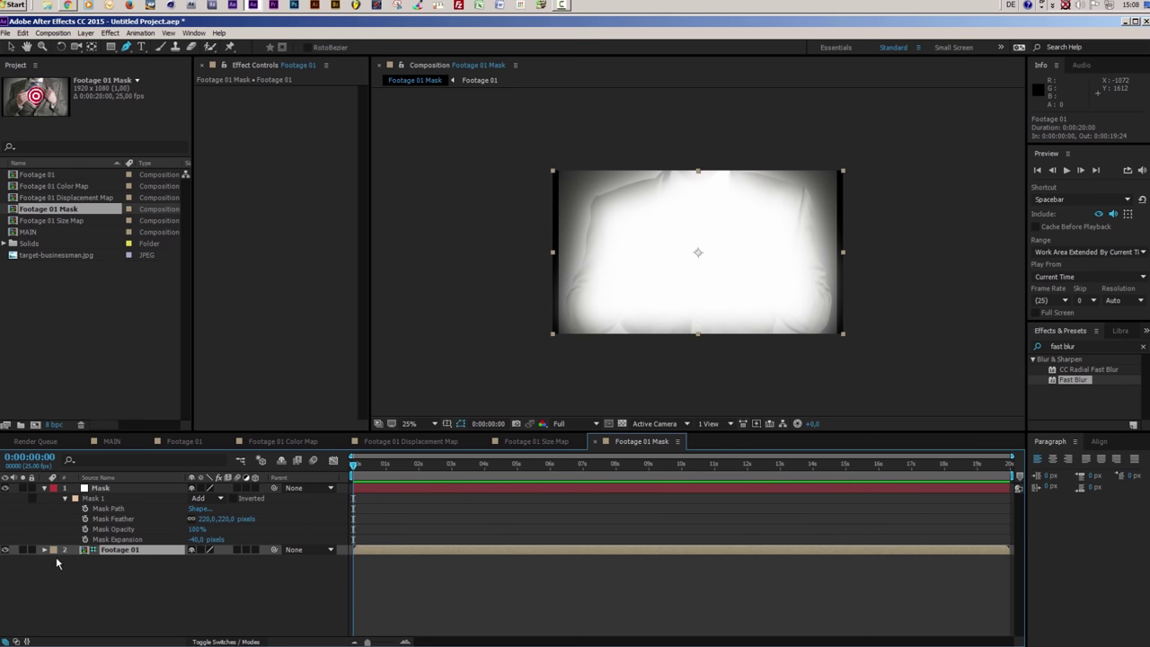
pyautogui.click(5, 550)
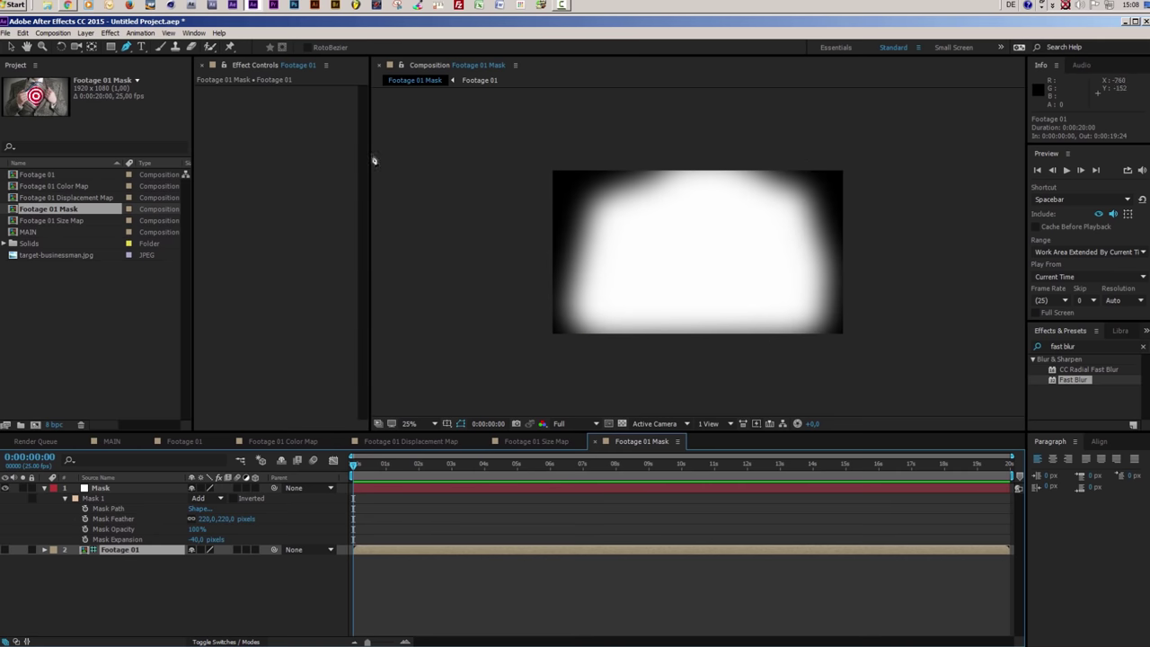
pyautogui.press('F2')
pyautogui.press('v')
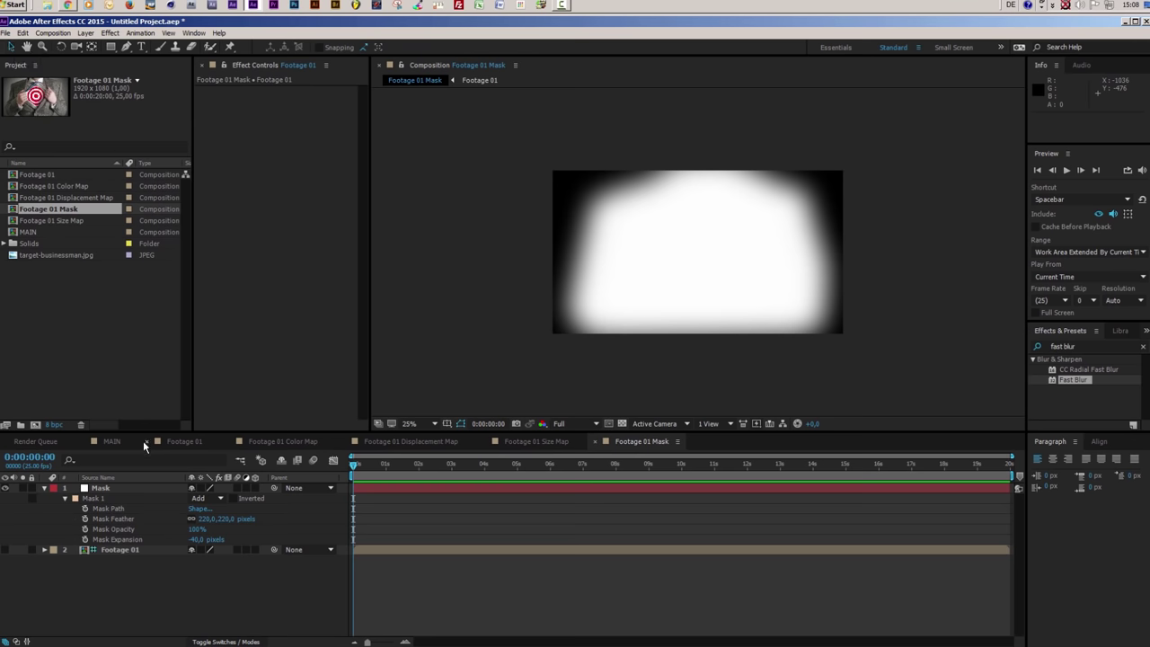
# Add the Footage 01 Mask composition as the lowest layer of the MAIN composition and hide it
pyautogui.click(115, 442)
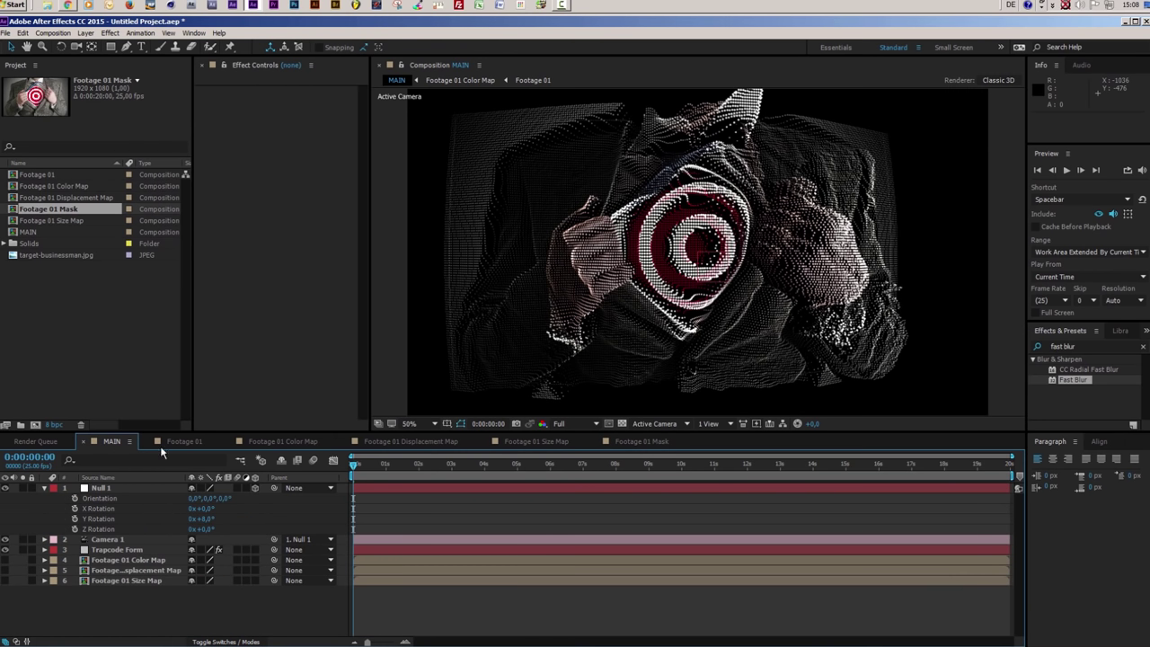
pyautogui.click(45, 488)
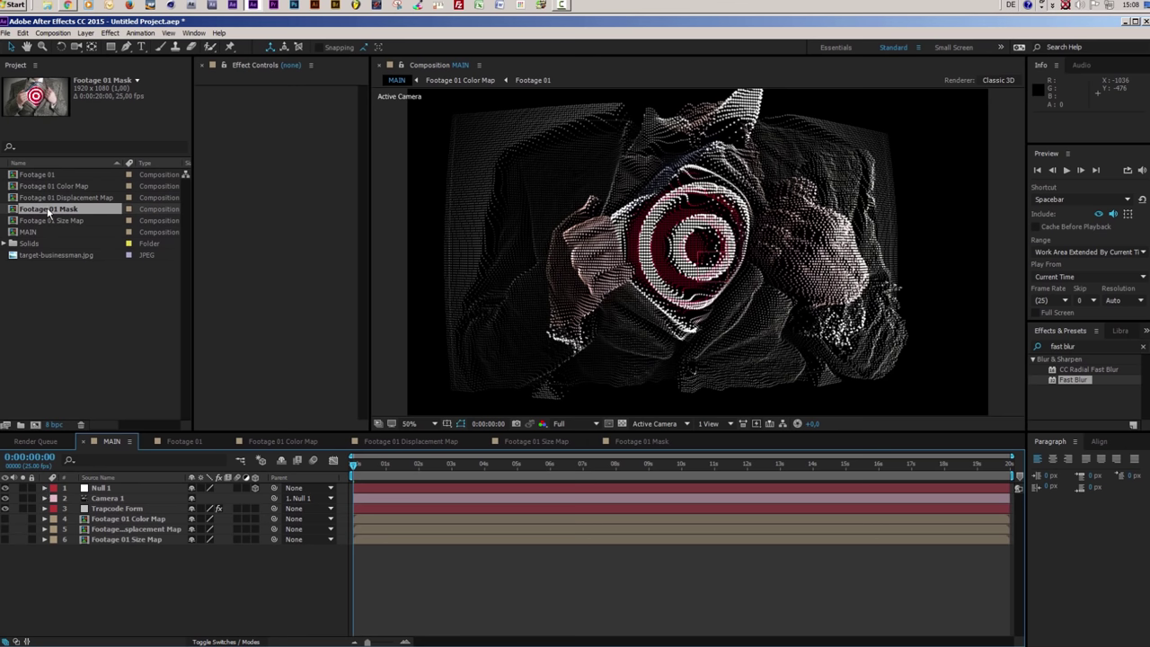
pyautogui.moveTo(49, 211); pyautogui.dragTo(151, 560)
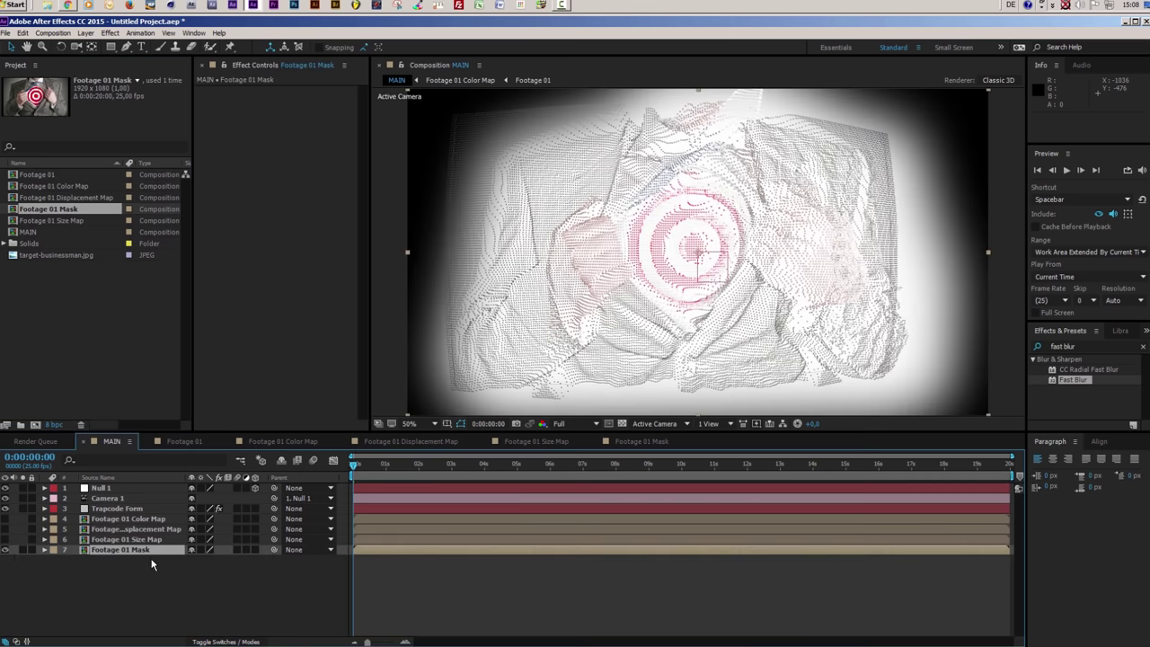
pyautogui.click(5, 550)
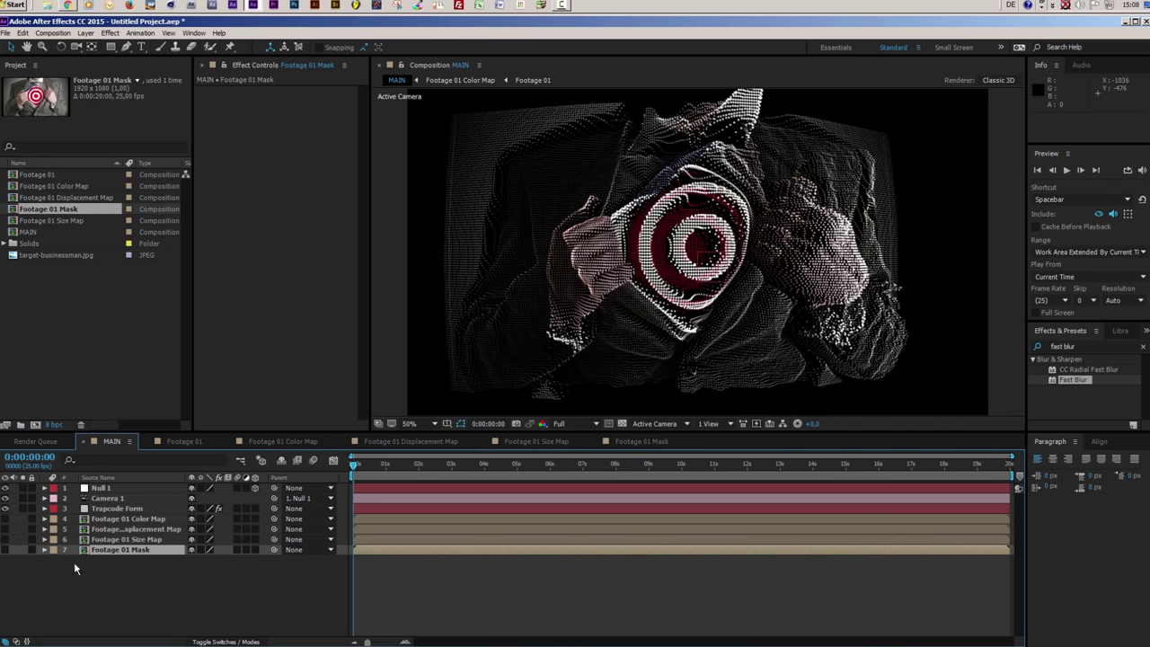
# In Trapcode Form's Layer Maps, assign Footage 01 Mask as the Fractal Strength layer, mapped over XY
pyautogui.click(115, 508)
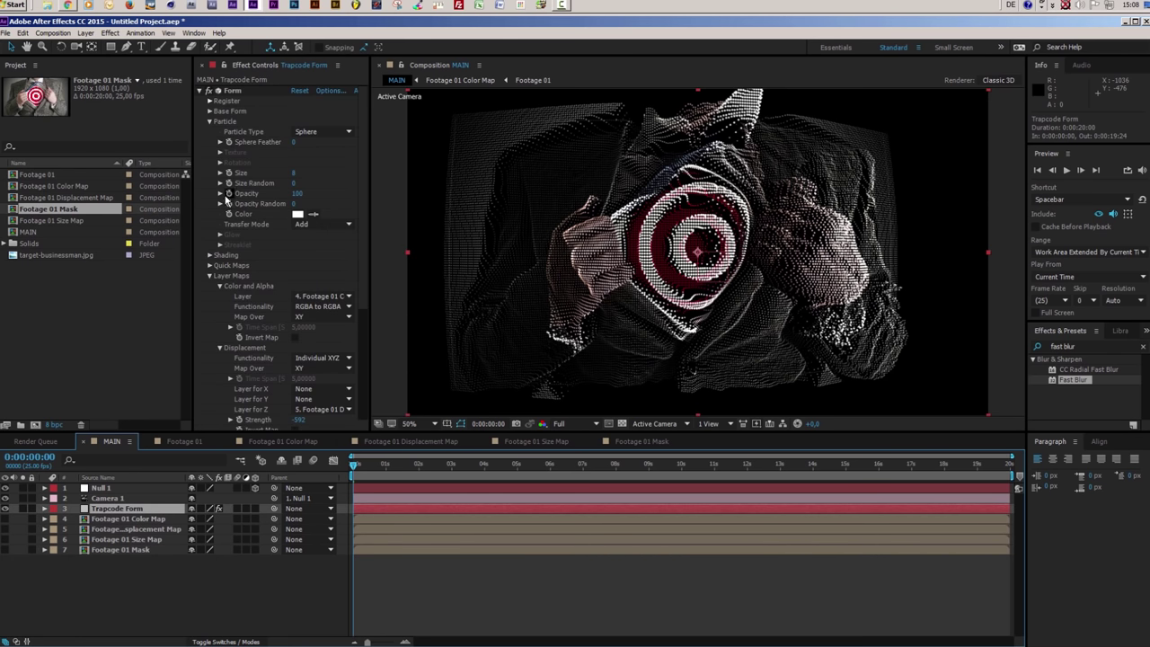
pyautogui.scroll(-5, 232, 199)
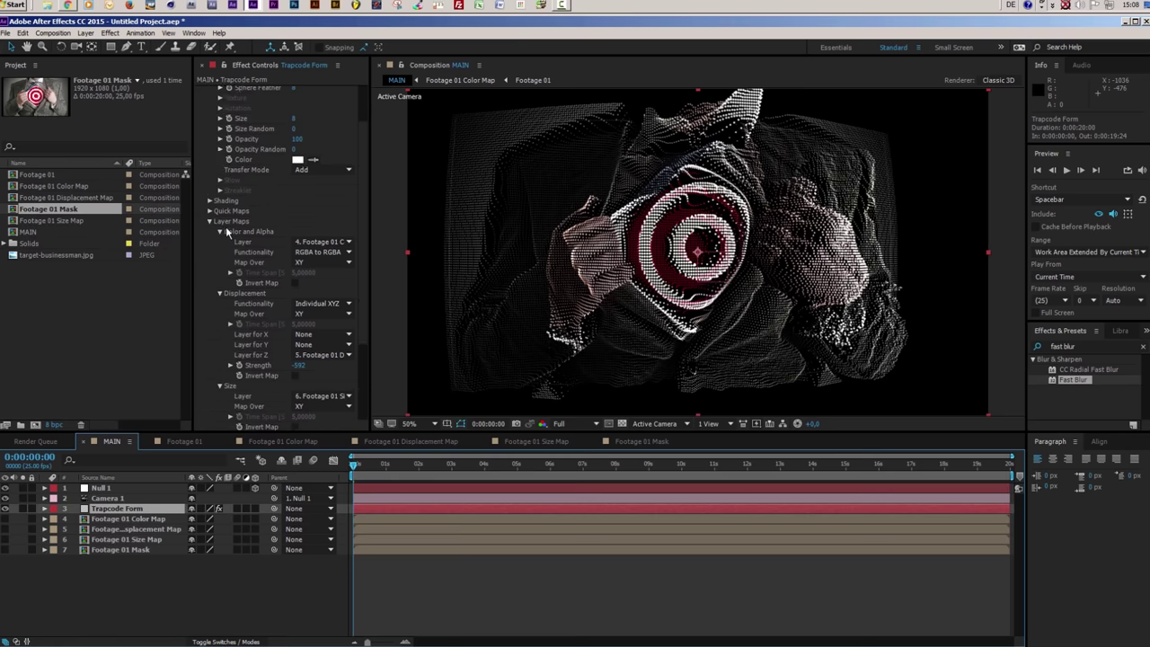
pyautogui.scroll(-1, 237, 198)
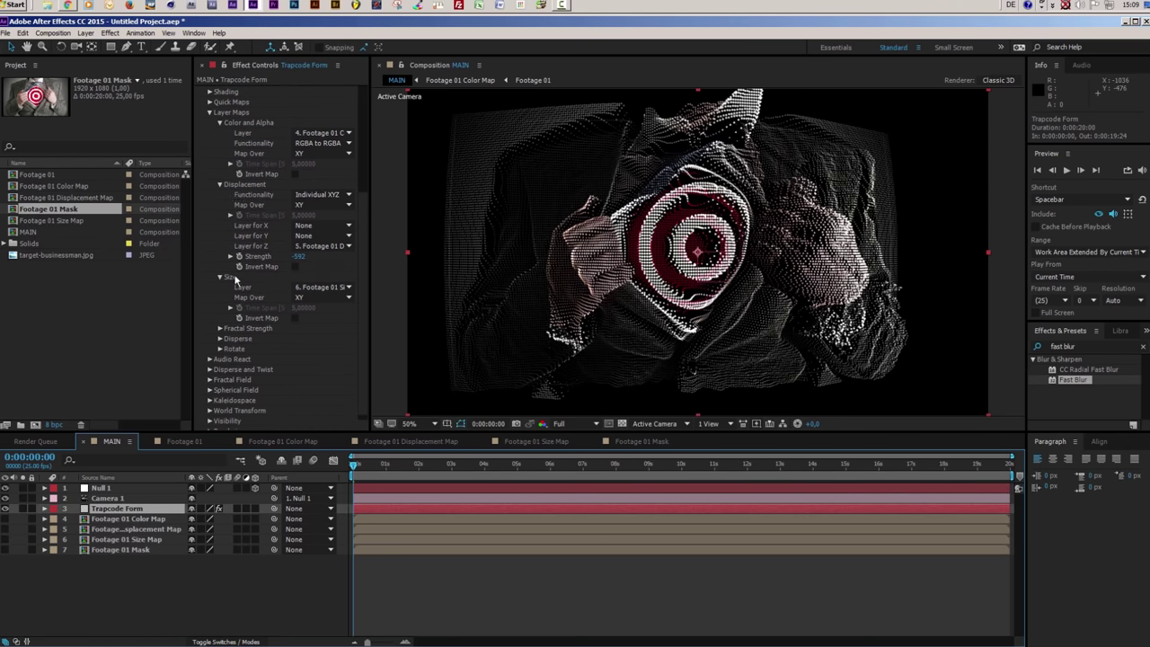
pyautogui.click(220, 328)
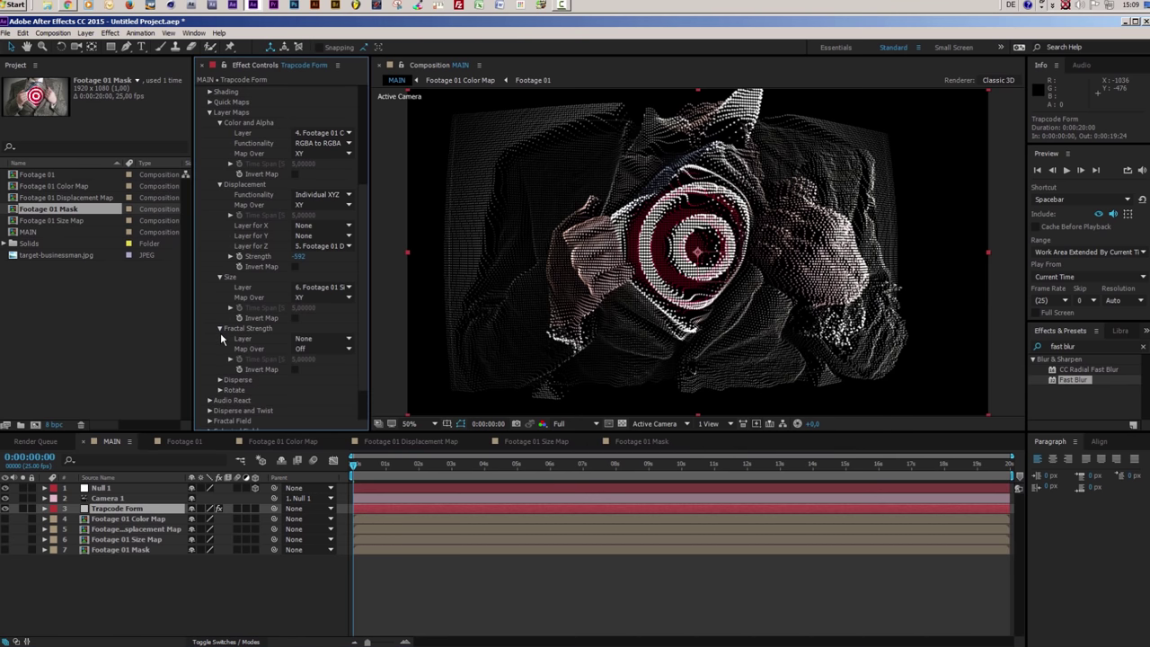
pyautogui.click(297, 339)
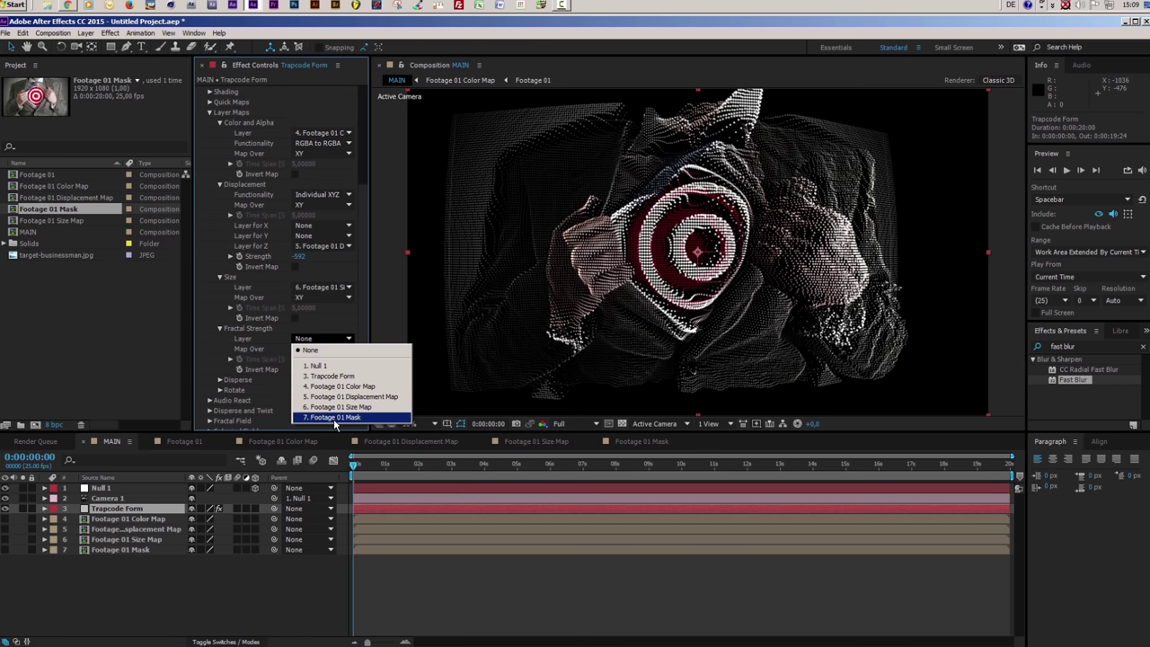
pyautogui.click(328, 418)
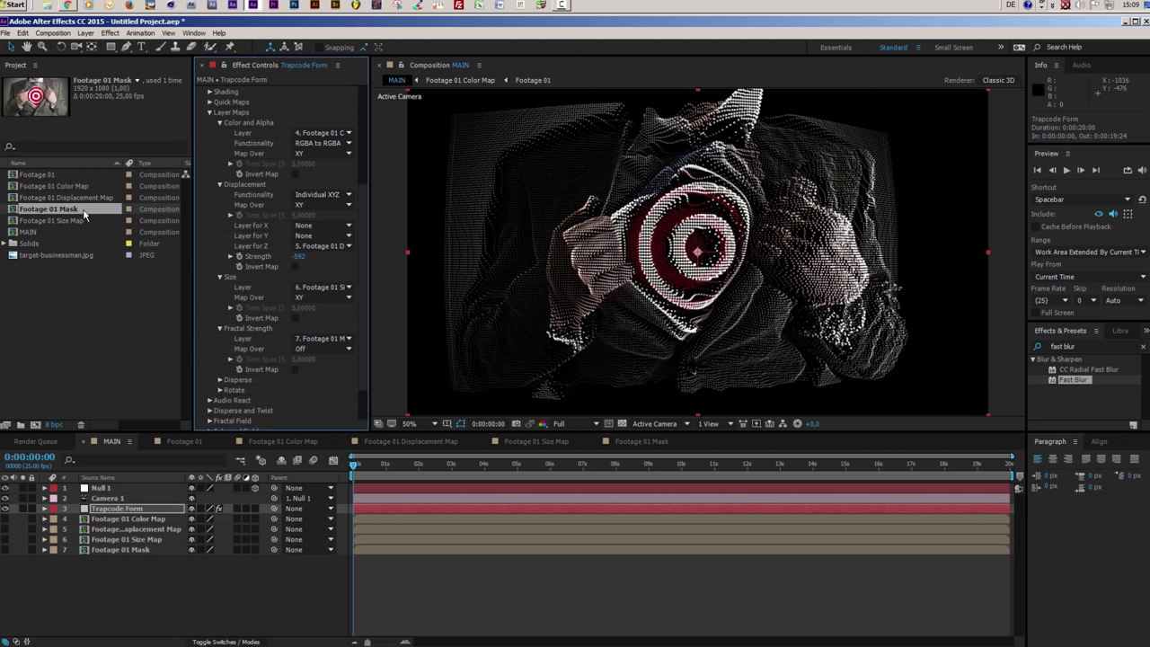
pyautogui.click(324, 349)
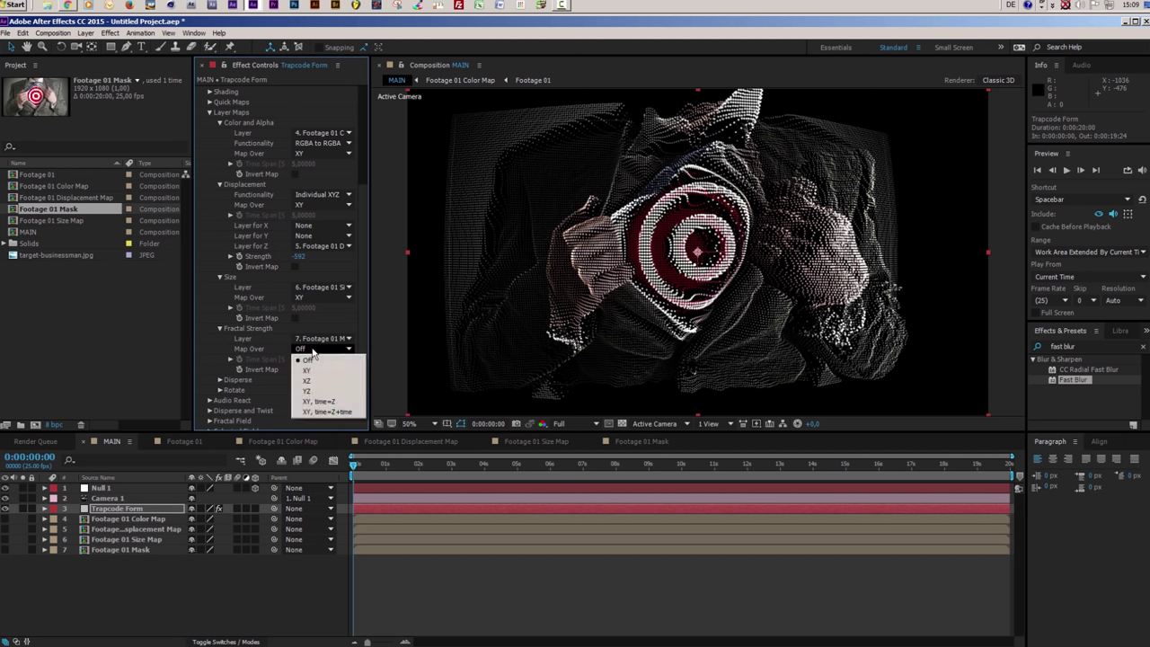
pyautogui.click(314, 376)
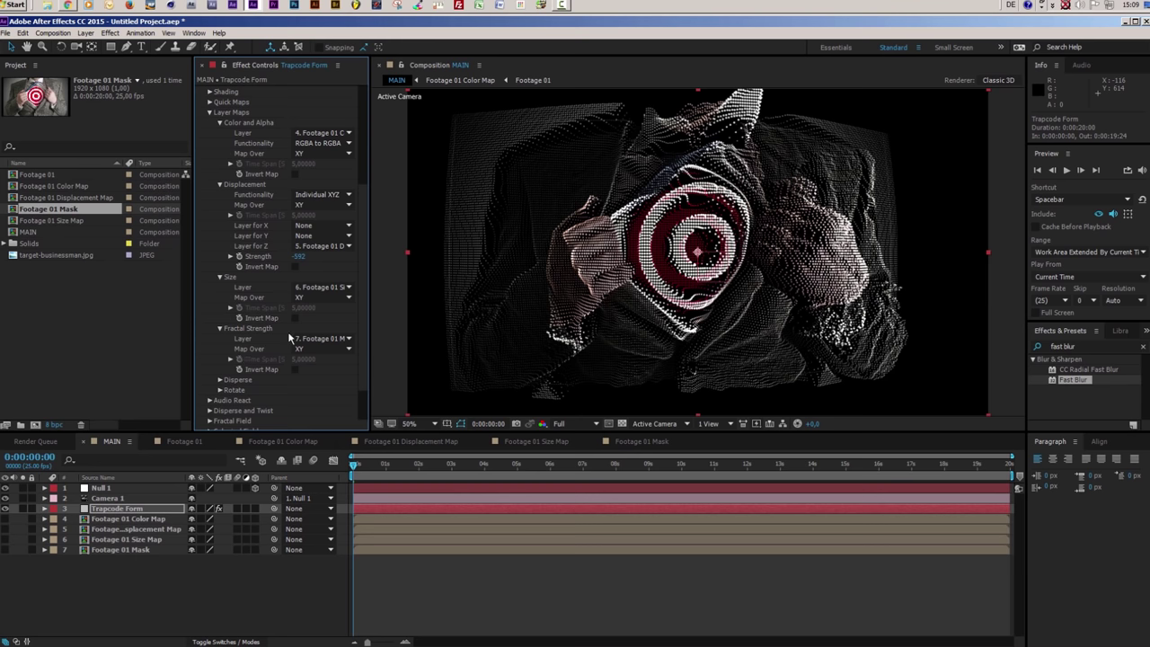
# Set Trapcode Form's Fractal Field Displace to 211 and invert the Fractal Strength layer map
pyautogui.scroll(-2, 289, 338)
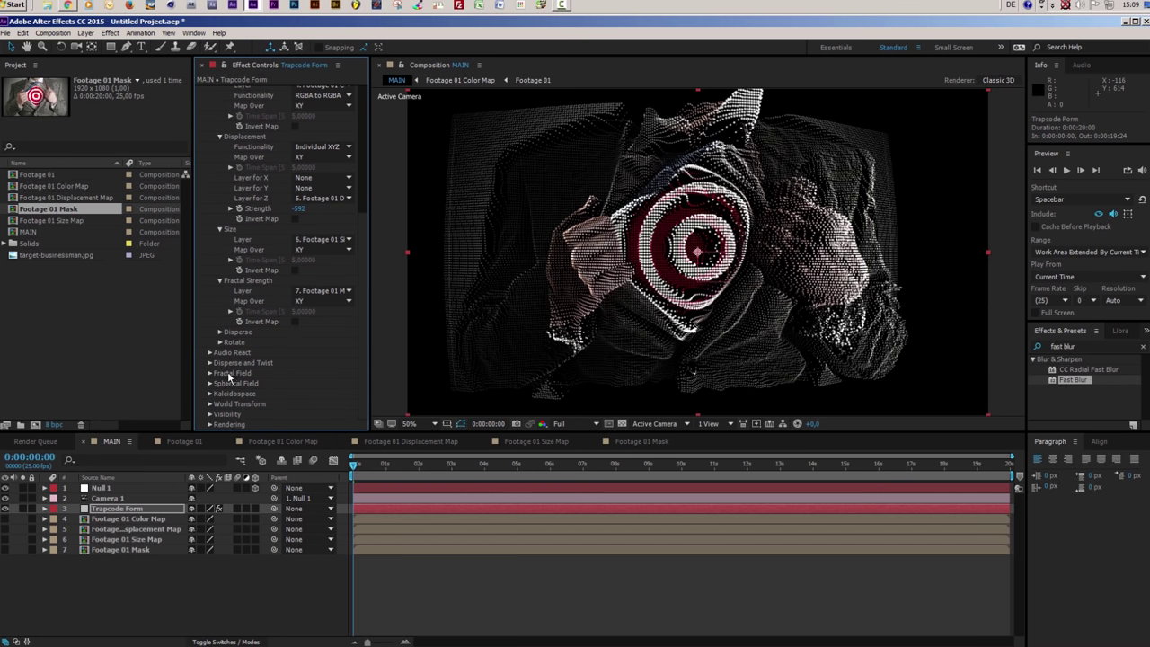
pyautogui.click(209, 373)
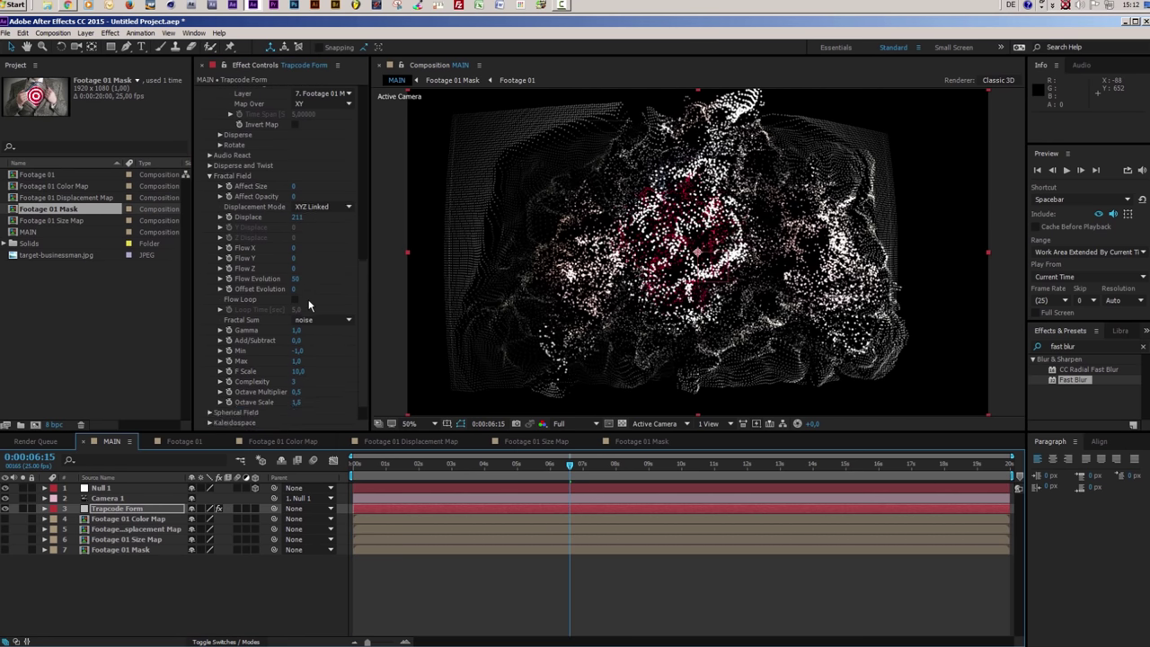
pyautogui.scroll(1, 308, 305)
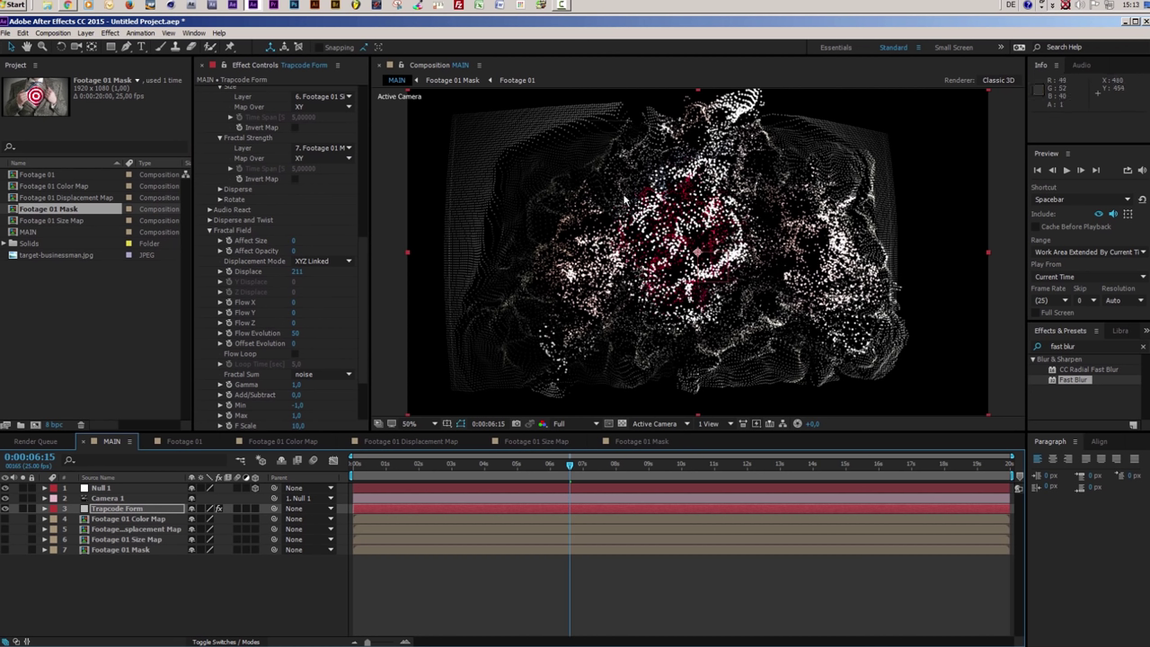
pyautogui.scroll(2, 330, 315)
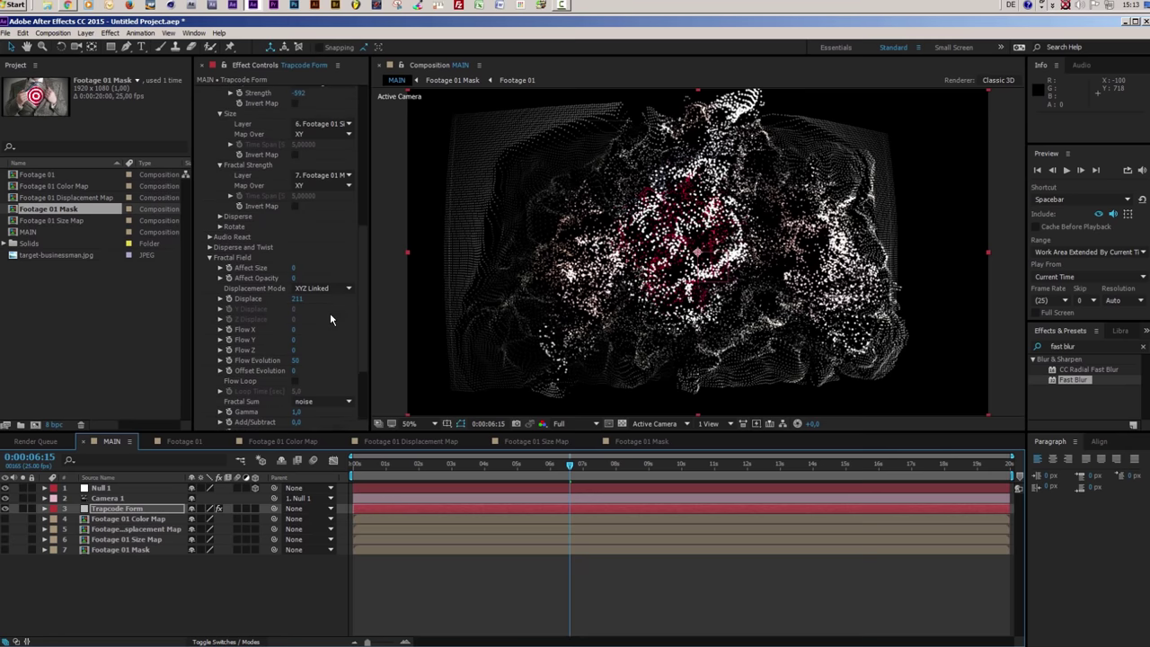
pyautogui.scroll(1, 269, 247)
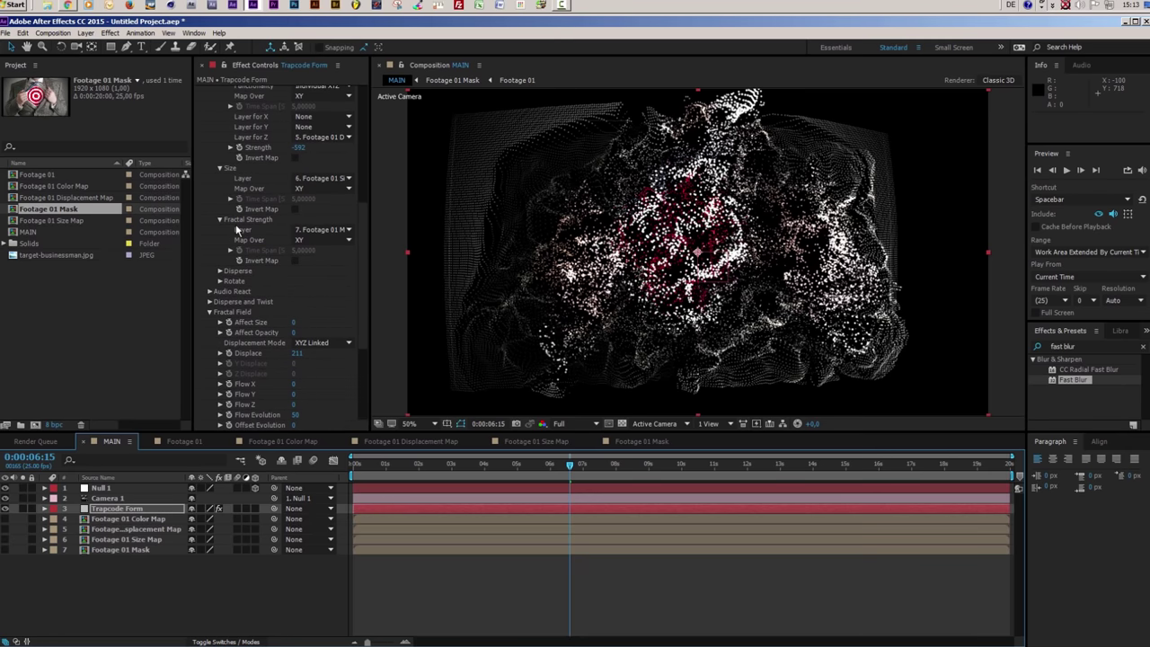
pyautogui.click(295, 260)
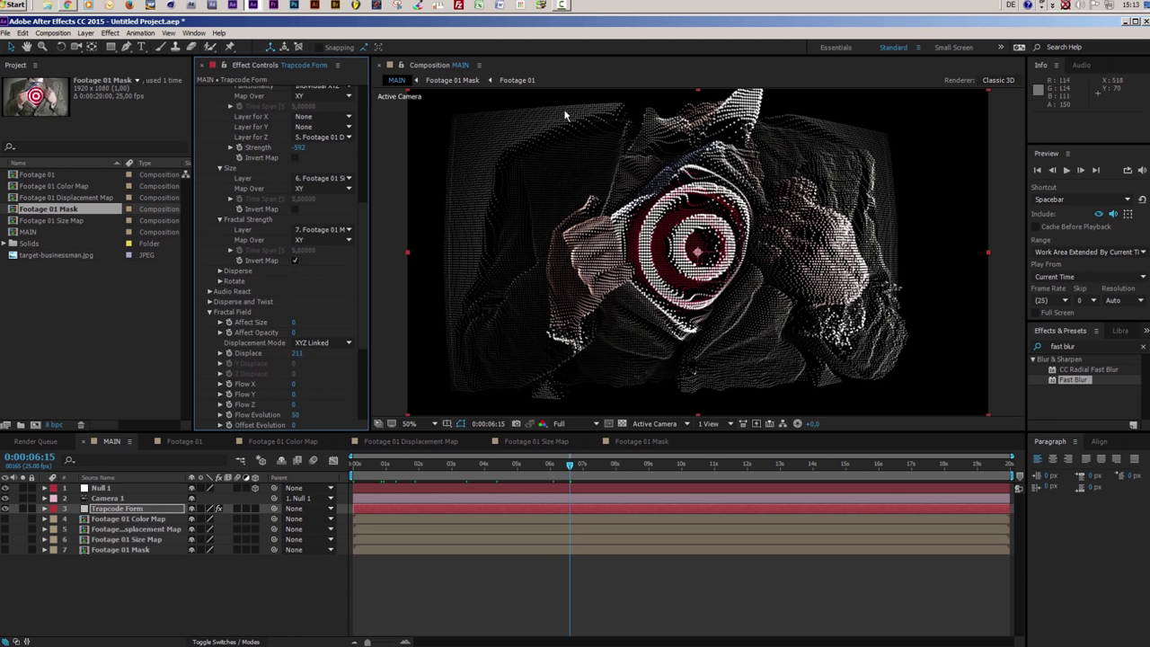
# In the Footage 01 Mask composition, create a black 1920 x 1080 solid directly below the Mask layer, and return to MAIN
pyautogui.click(638, 441)
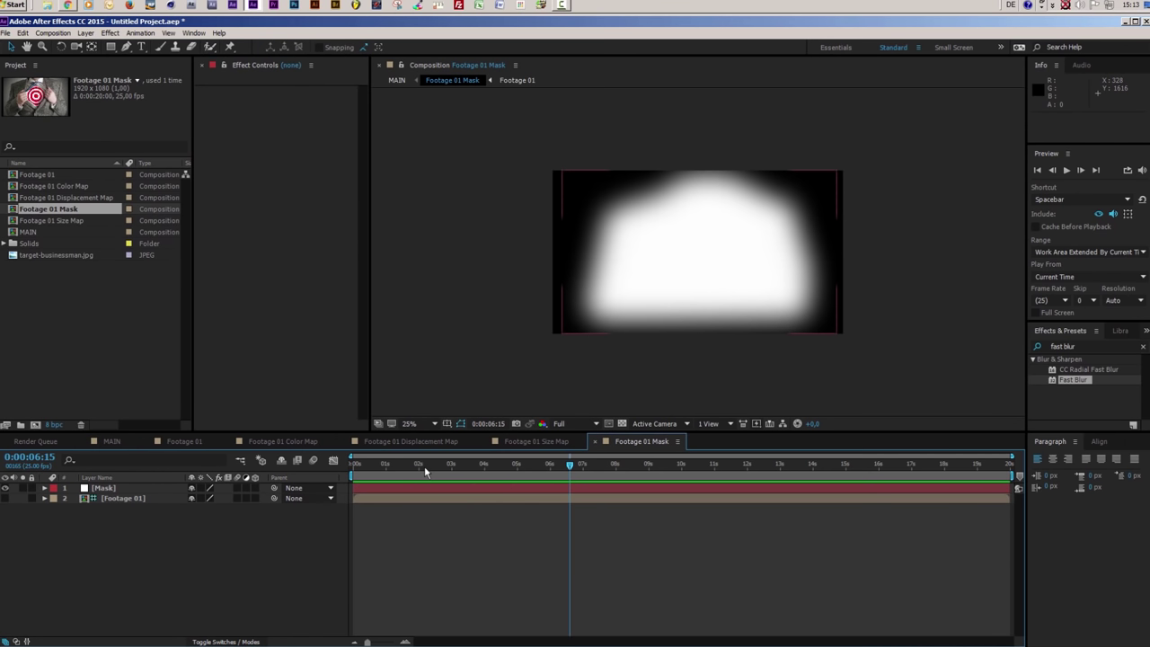
pyautogui.click(87, 34)
pyautogui.moveTo(90, 43)
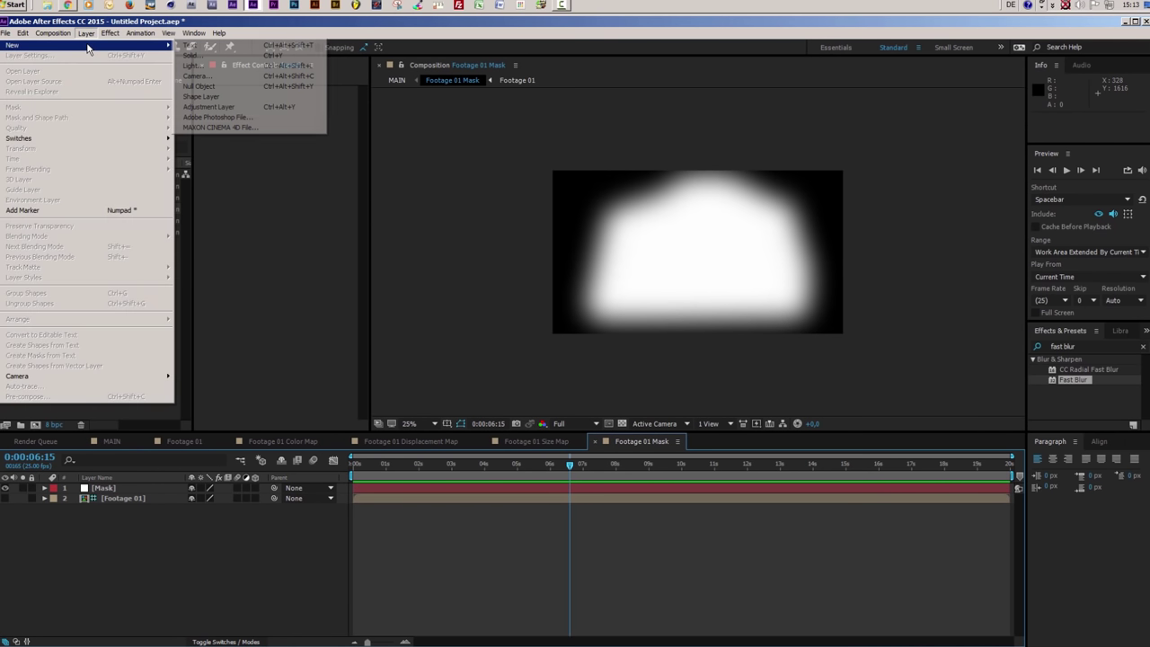
pyautogui.click(200, 56)
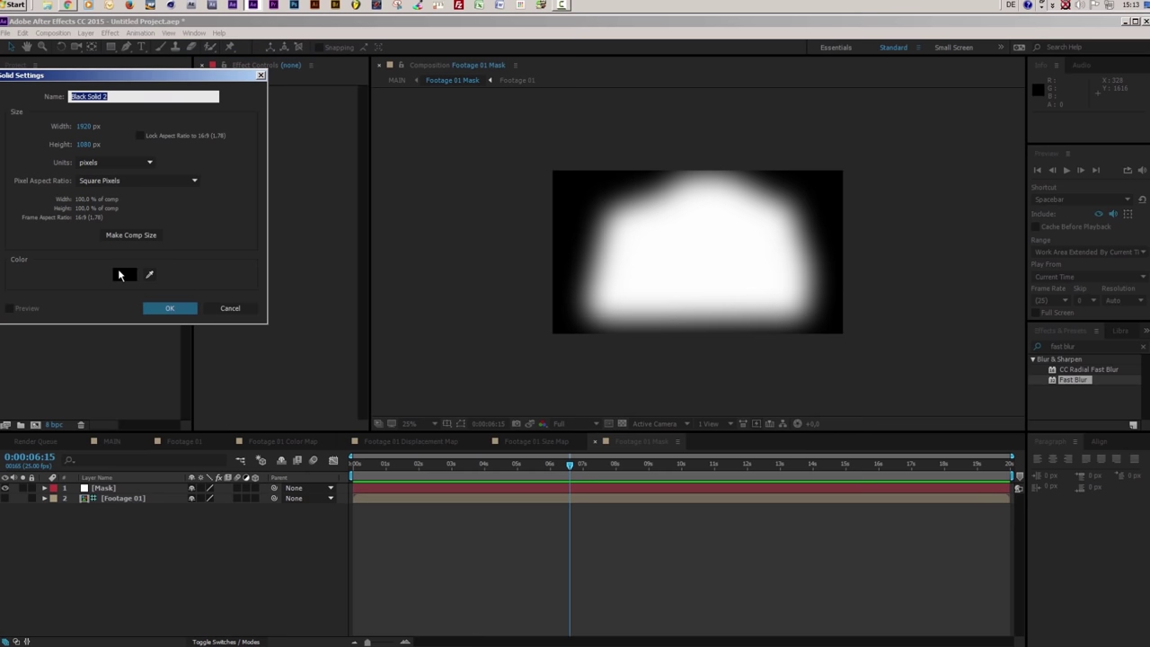
pyautogui.click(124, 274)
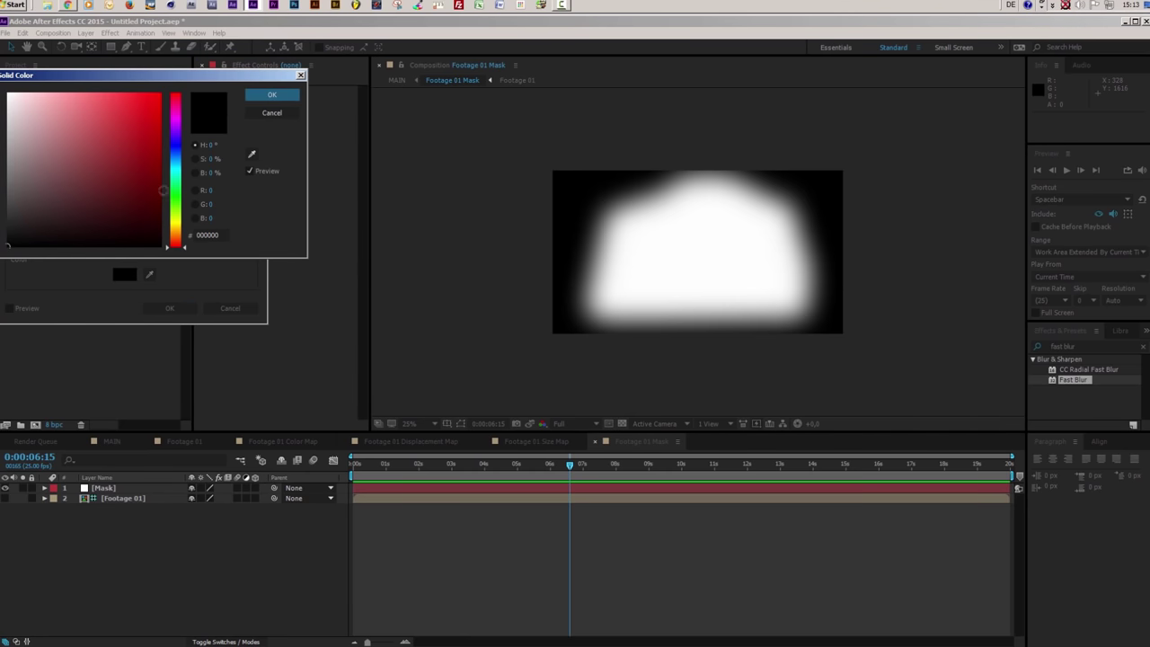
pyautogui.click(295, 96)
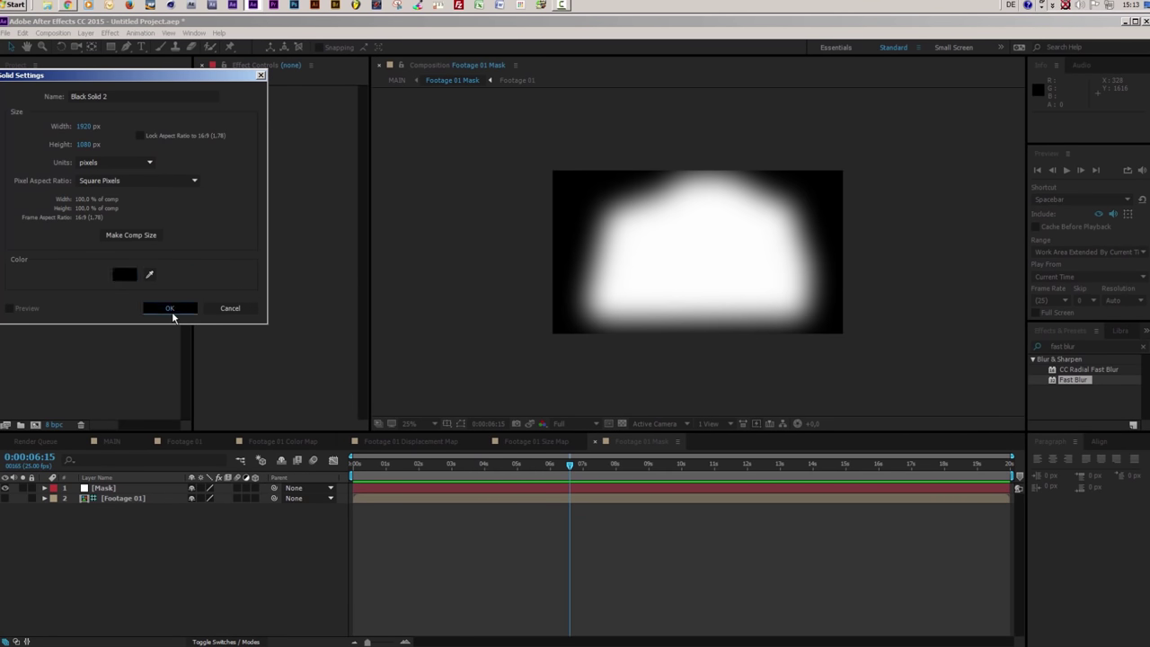
pyautogui.click(170, 308)
pyautogui.moveTo(131, 490); pyautogui.dragTo(133, 508)
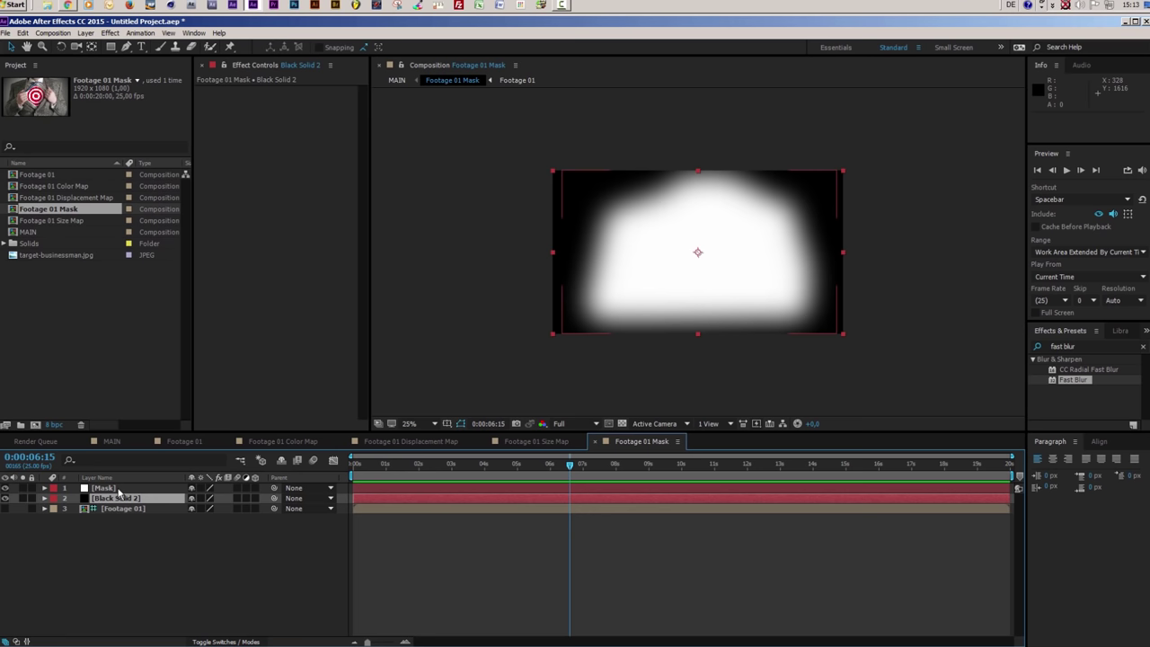
pyautogui.click(113, 442)
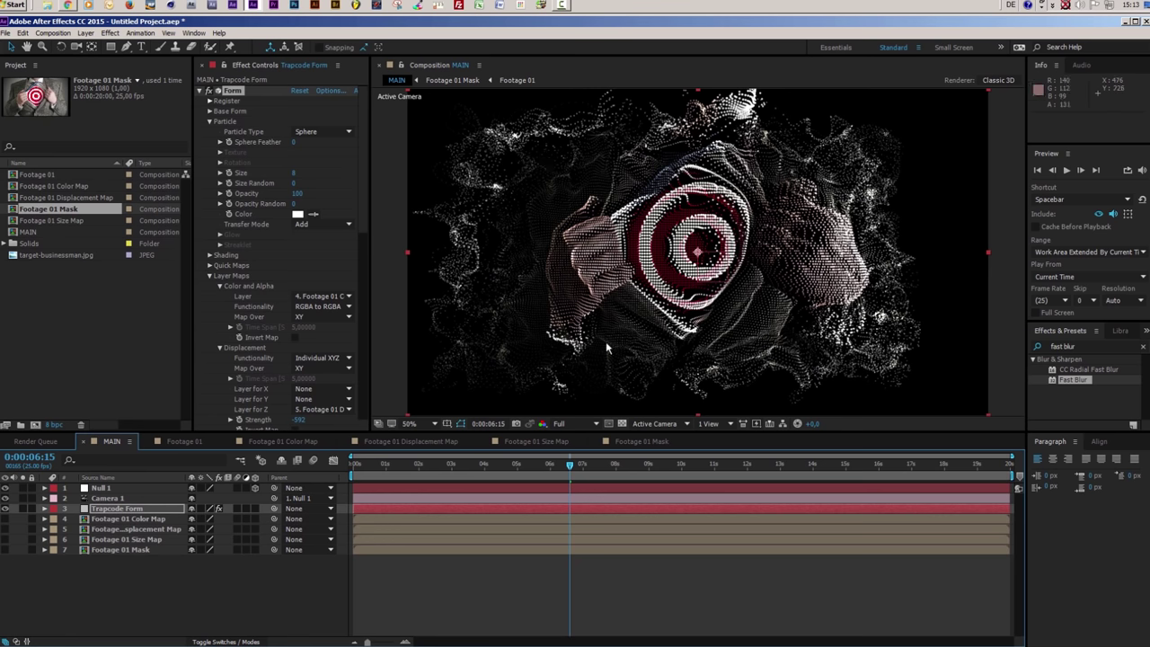
# In the Footage 01 Mask composition, show the Mask layer's mask properties and set Mask Feather to 150 pixels
pyautogui.click(654, 440)
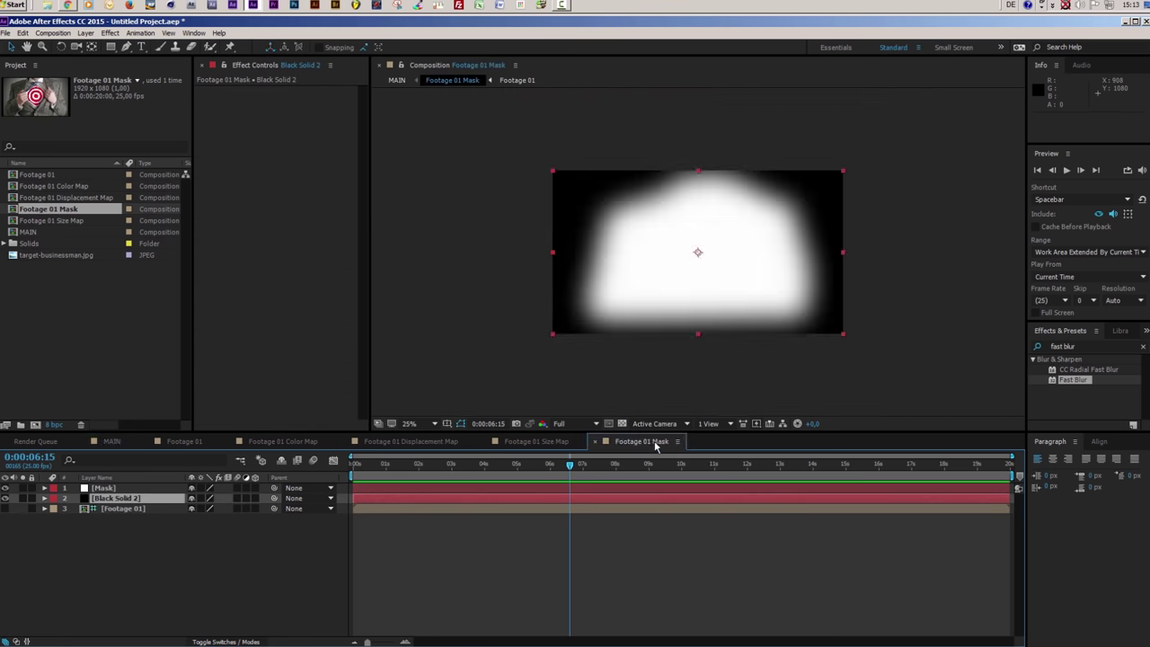
pyautogui.click(104, 488)
pyautogui.press('m')
pyautogui.press('m')
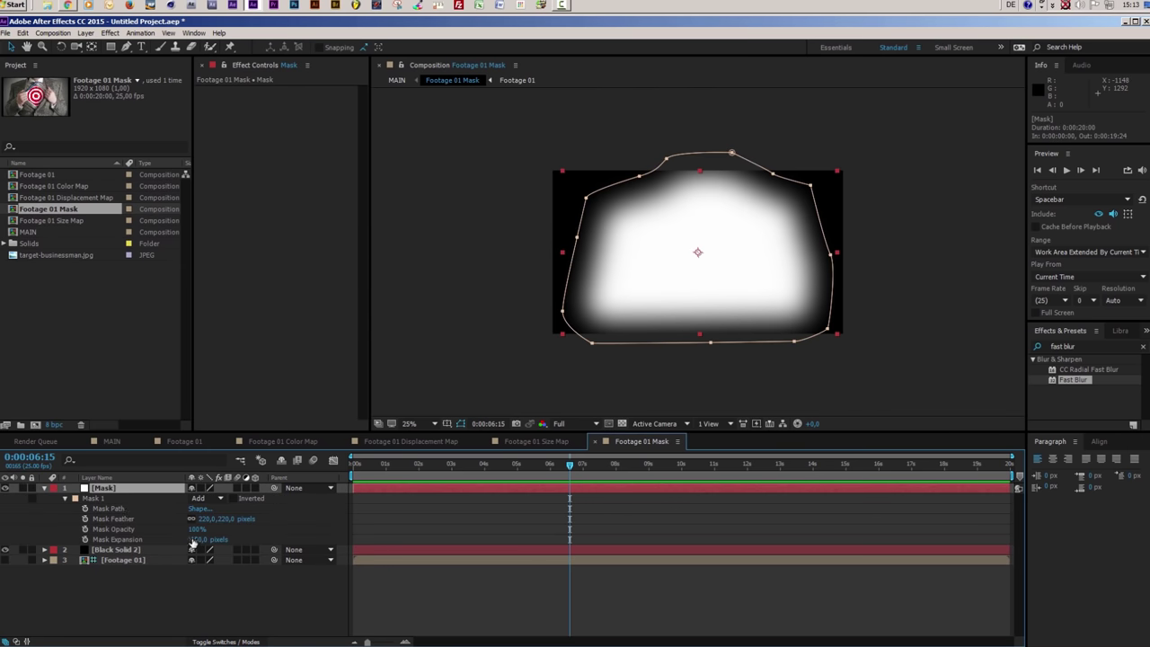
pyautogui.click(227, 518)
pyautogui.write('4')
pyautogui.write('50')
pyautogui.press('Return')
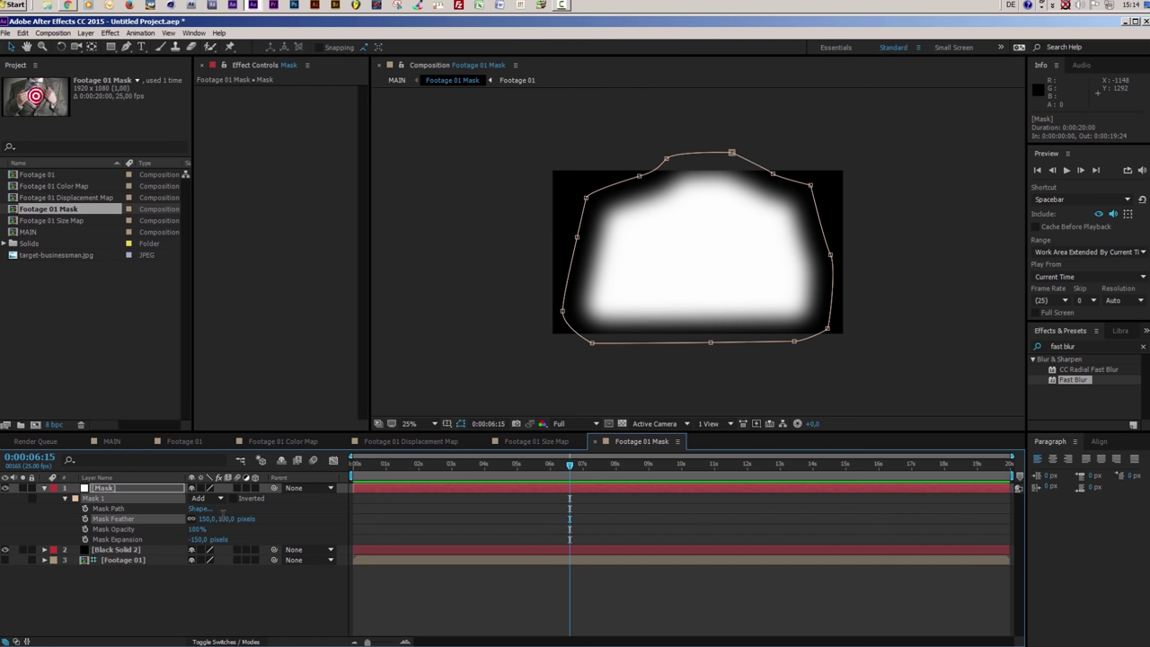
# Set the Mask layer's Mask Expansion to -50 pixels
pyautogui.moveTo(200, 539); pyautogui.dragTo(265, 533)
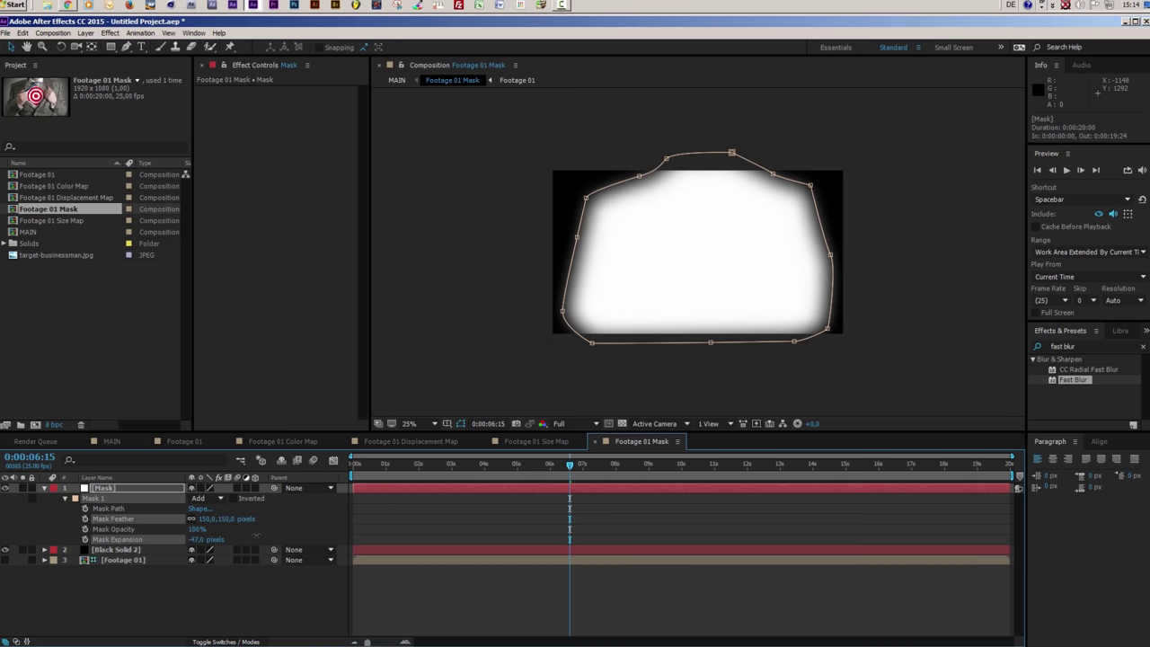
pyautogui.click(198, 539)
pyautogui.write('-50')
pyautogui.press('Return')
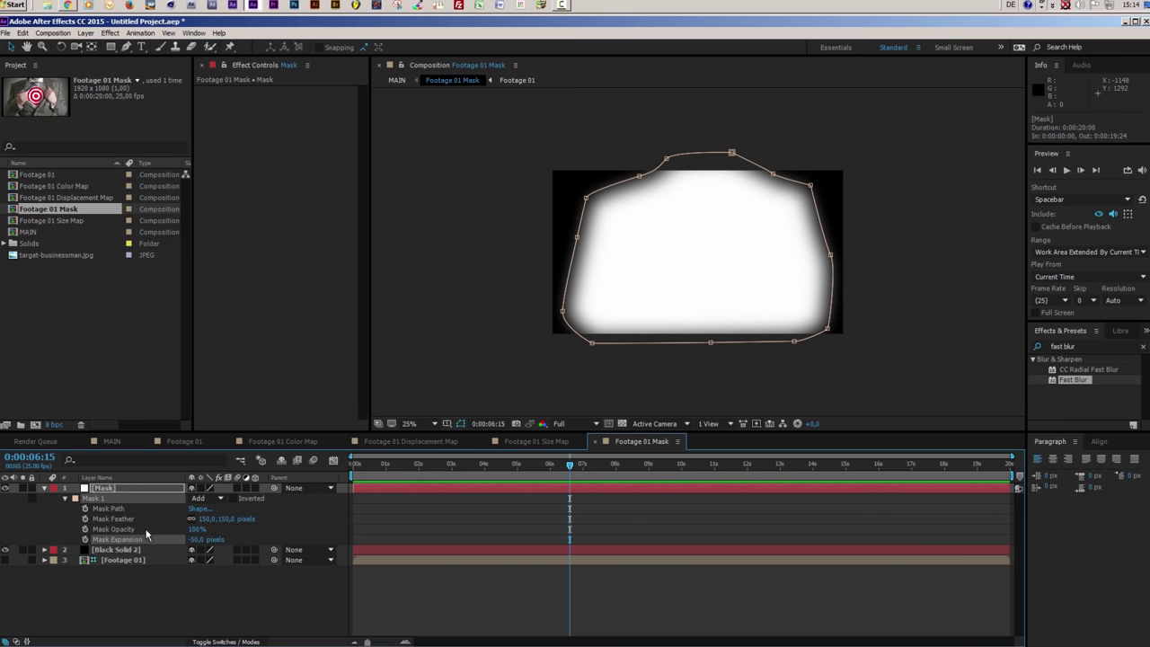
# Return to the MAIN composition and set Trapcode Form's Fractal Field Displace to about 660
pyautogui.click(111, 441)
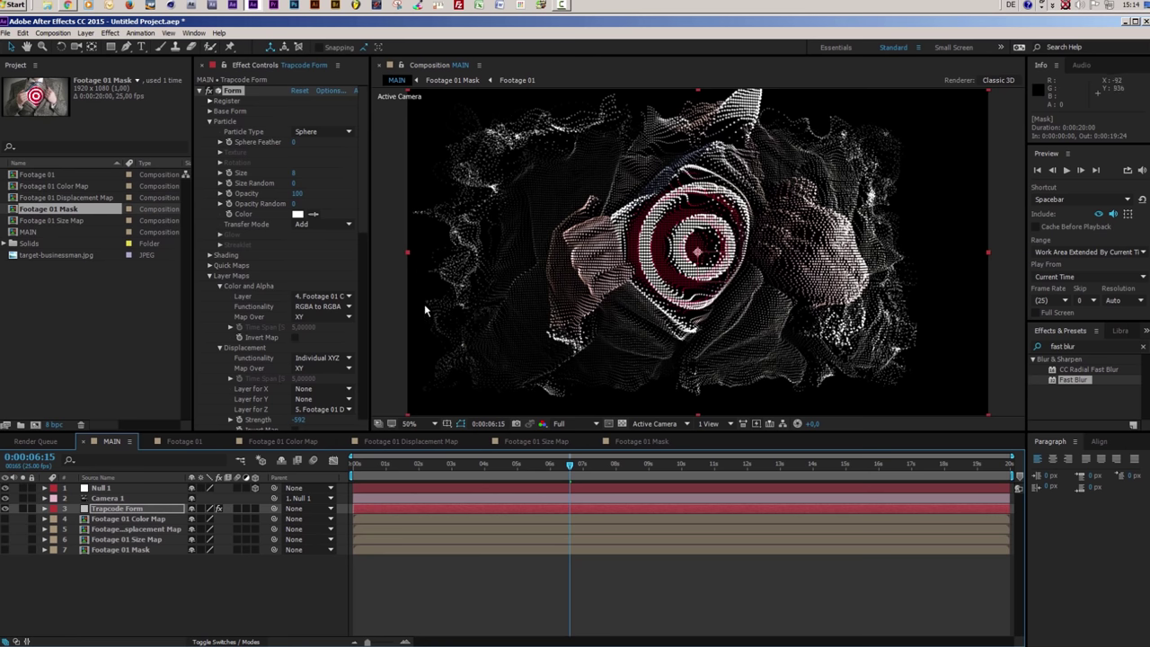
pyautogui.scroll(-5, 360, 231)
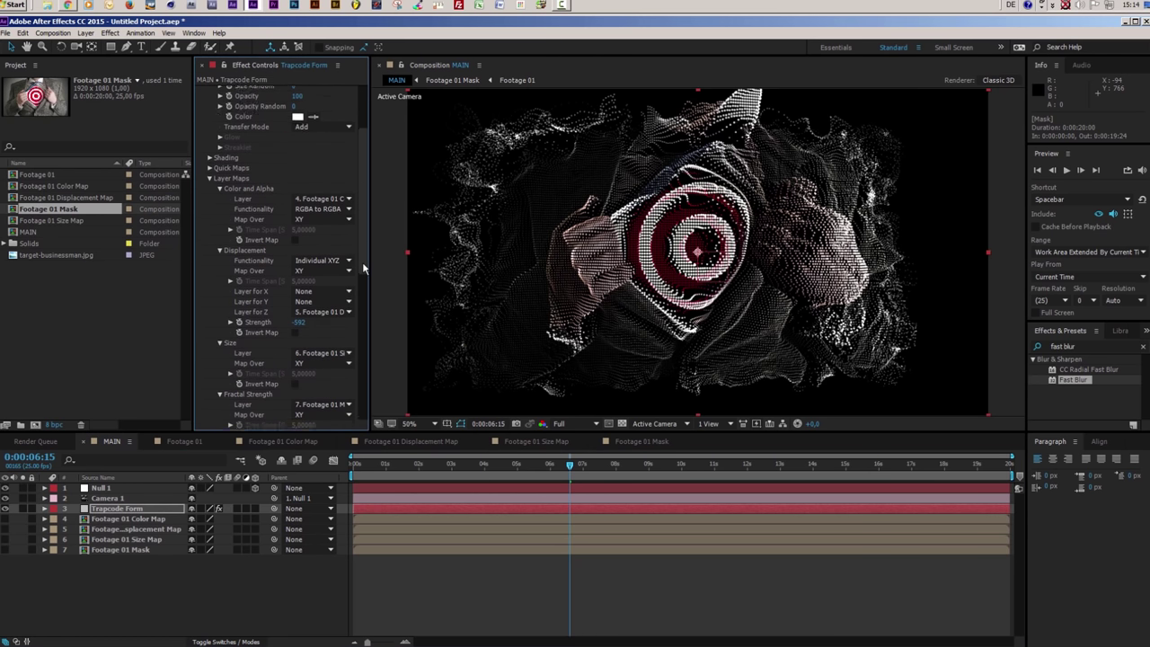
pyautogui.moveTo(363, 266); pyautogui.dragTo(363, 400)
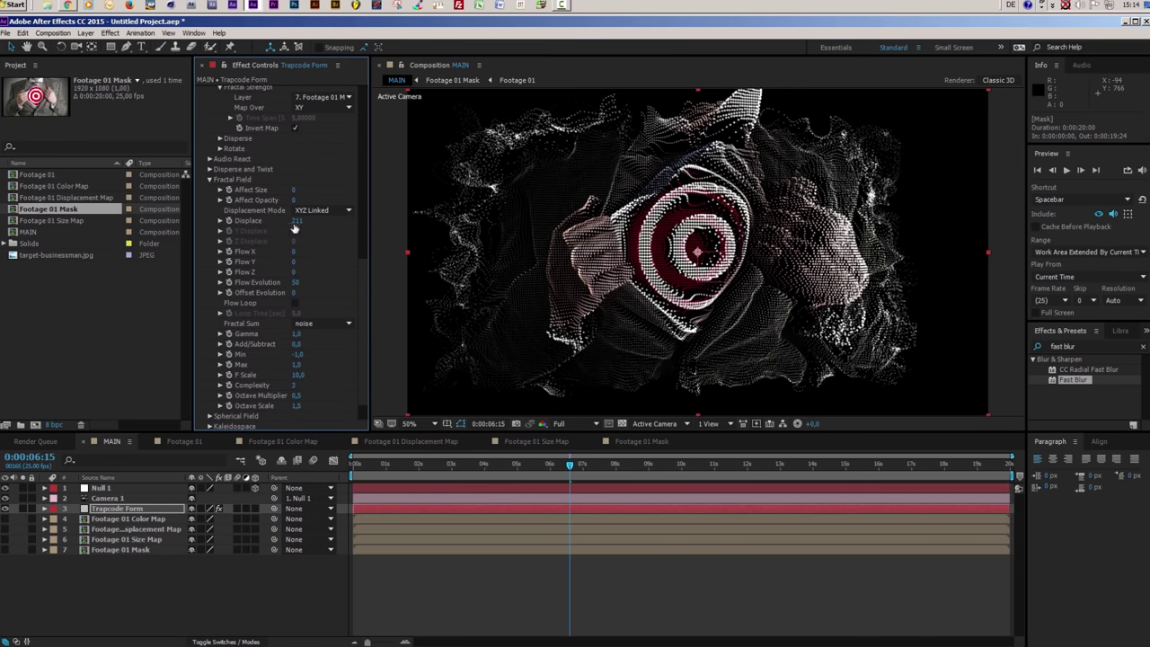
pyautogui.moveTo(301, 221); pyautogui.dragTo(575, 221)
# Reveal Null 1's rotation properties and set its Y Rotation to 7°
pyautogui.click(141, 492)
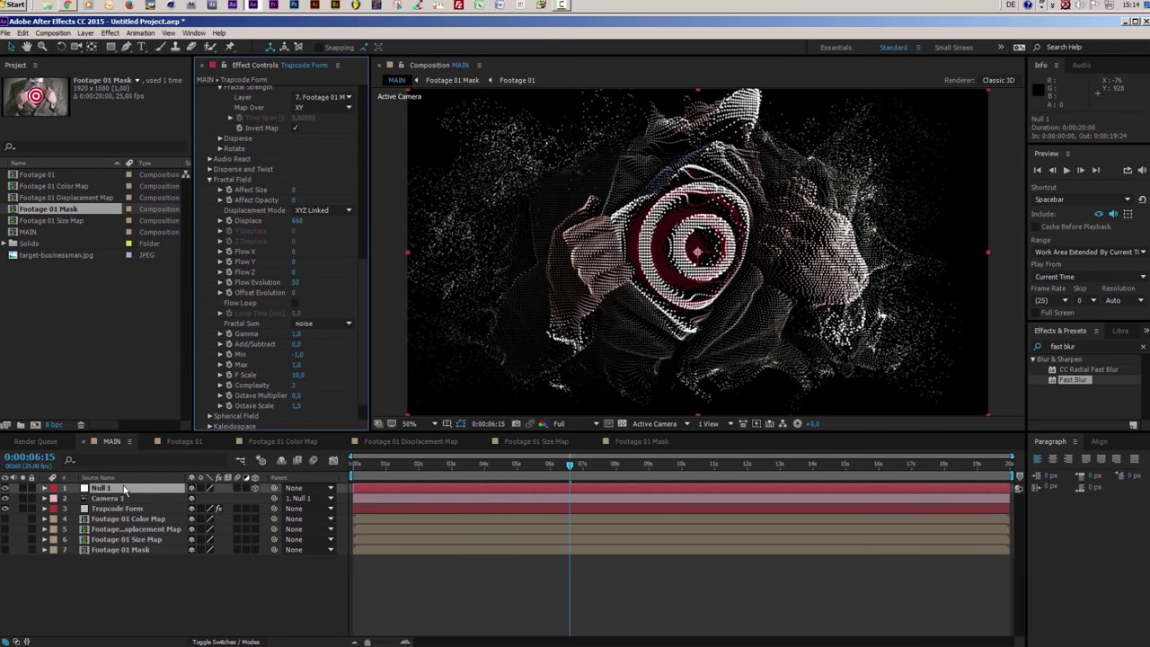
pyautogui.press('r')
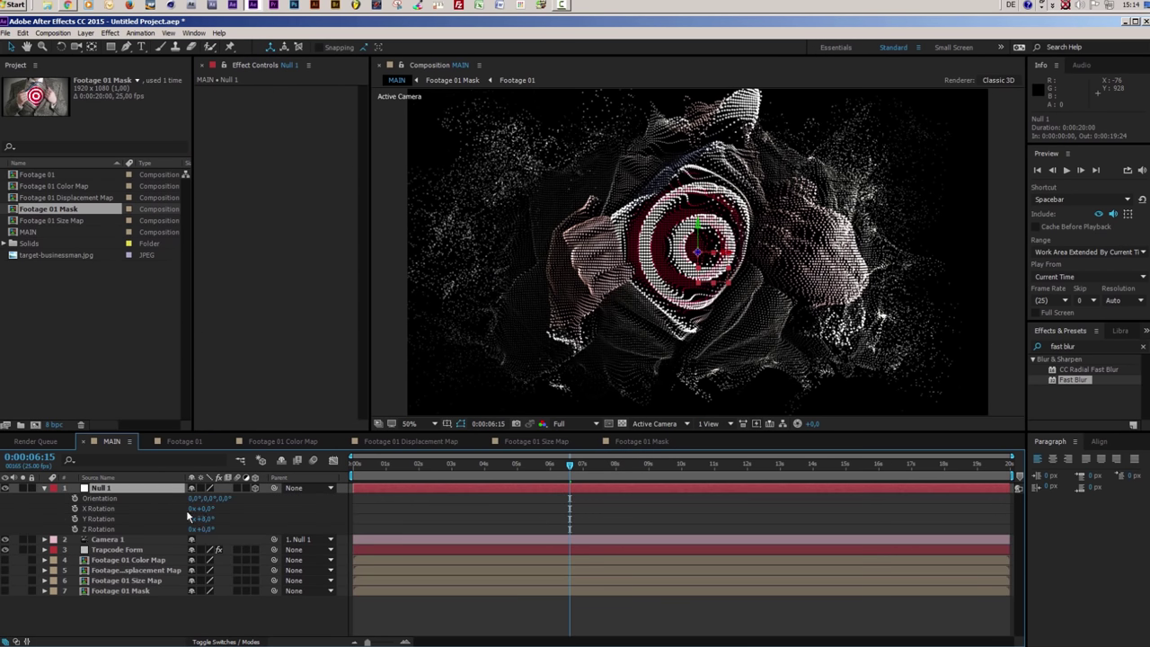
pyautogui.moveTo(203, 519)
pyautogui.mouseDown()
pyautogui.moveTo(220, 519)
pyautogui.moveTo(156, 523)
pyautogui.moveTo(224, 519)
pyautogui.moveTo(203, 520)
pyautogui.mouseUp()
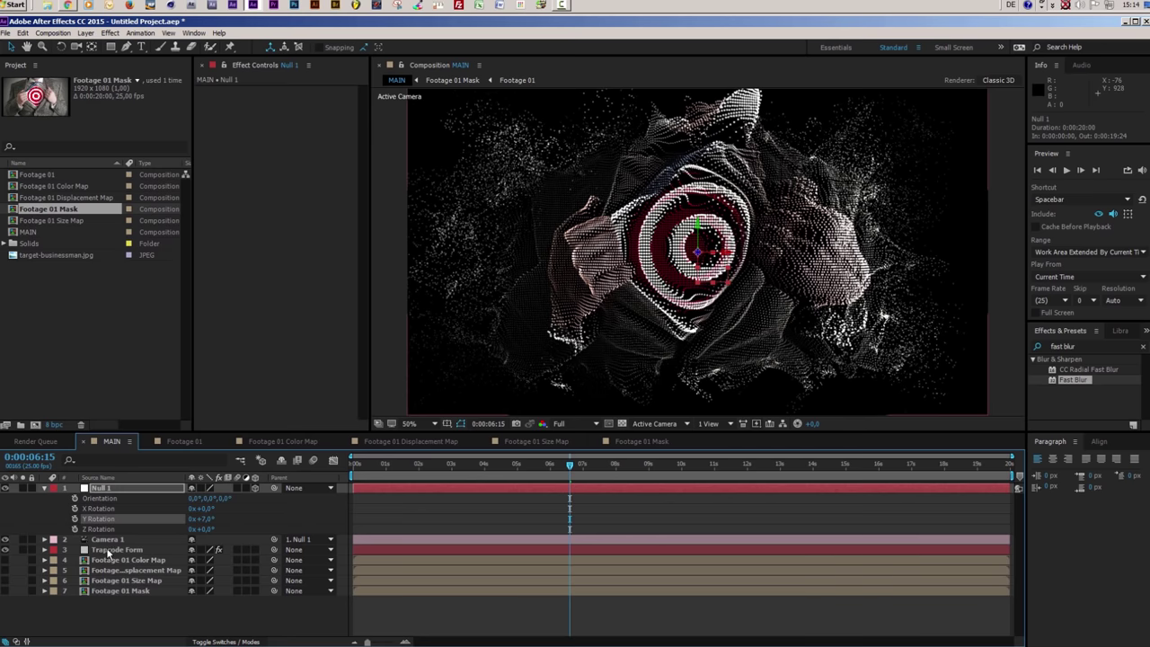
# Select the Trapcode Form layer and set its Fractal Field Displace to 0
pyautogui.click(112, 550)
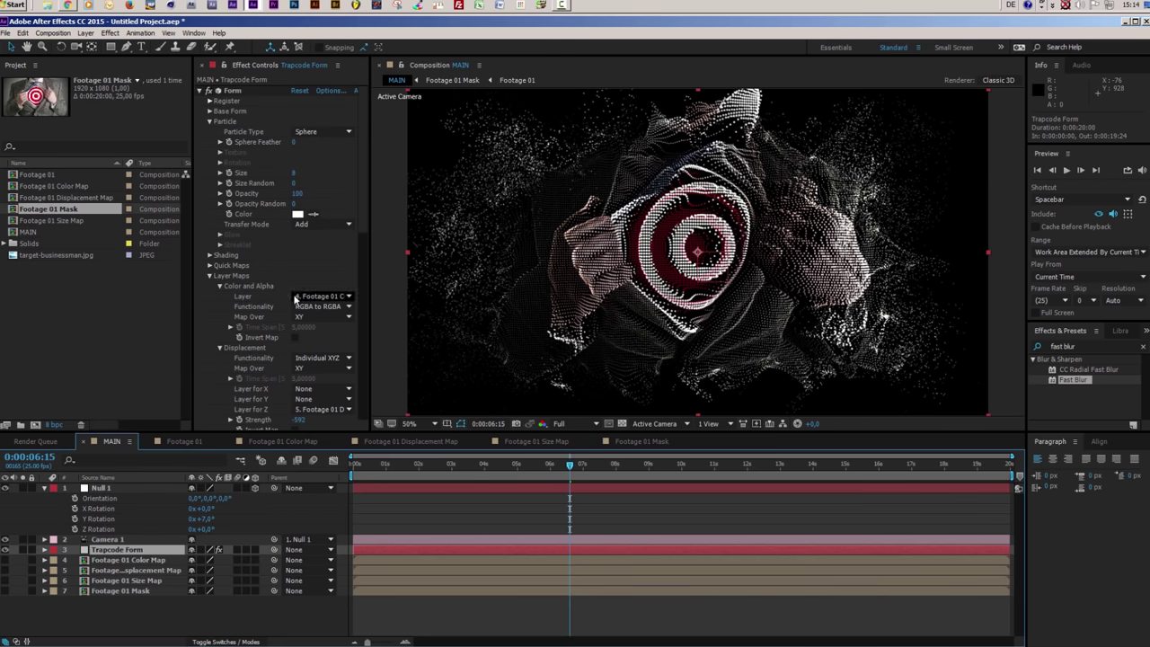
pyautogui.scroll(-6, 260, 296)
pyautogui.scroll(-1, 261, 300)
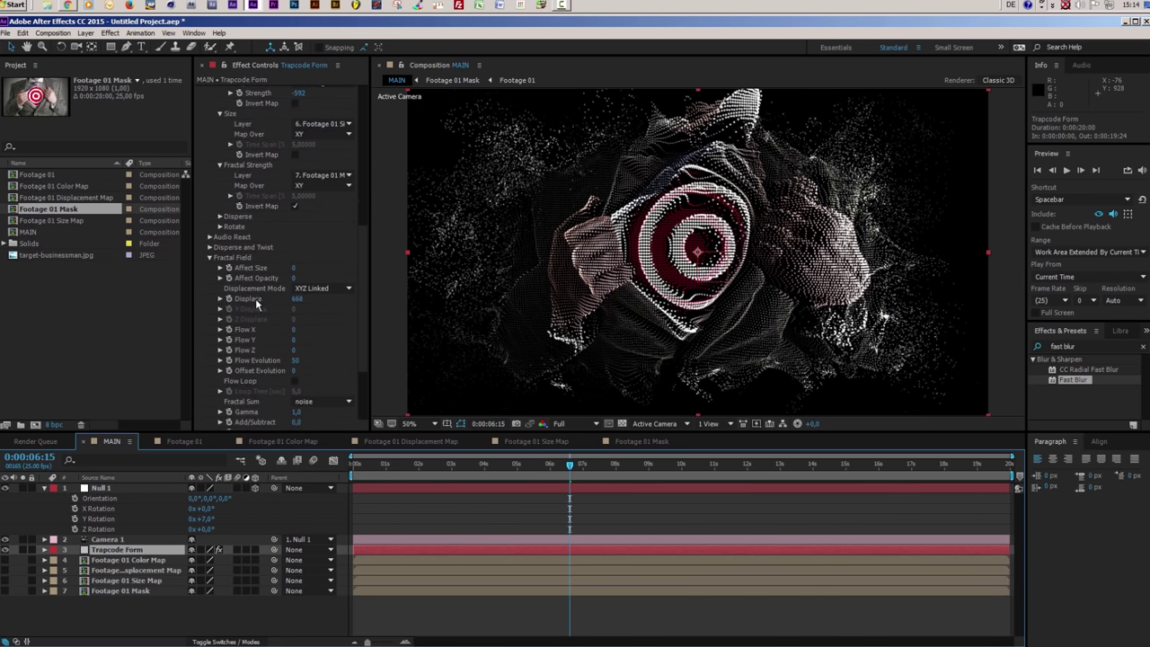
pyautogui.click(297, 299)
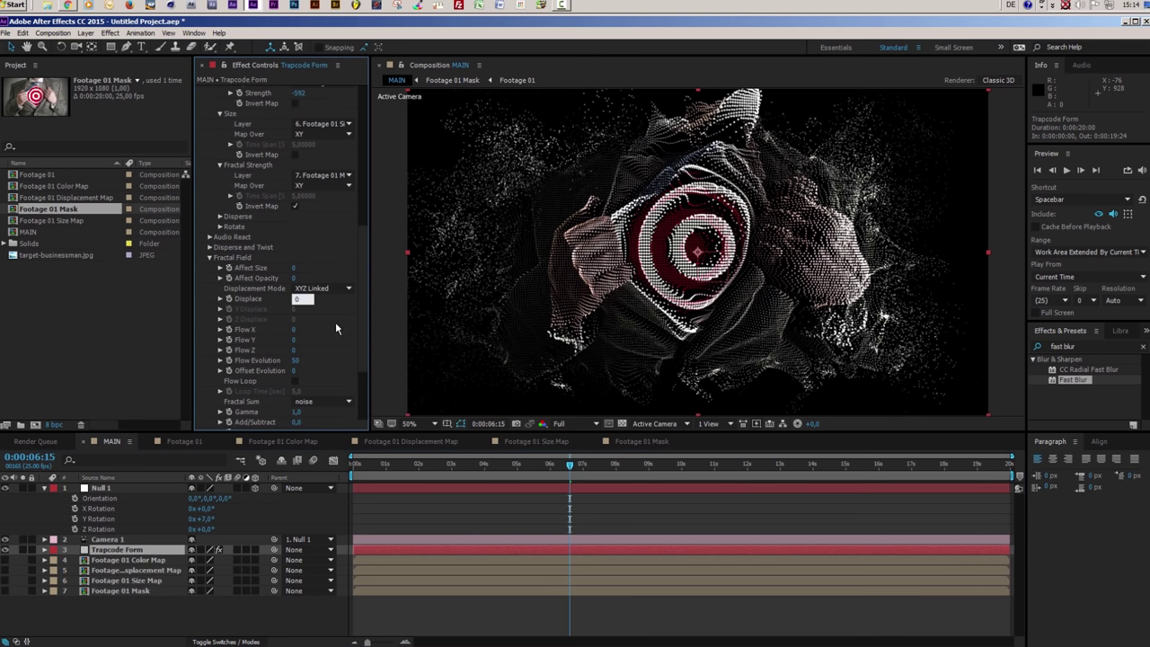
# Switch the fractal field's displacement mode to XYZ Individual, with X Displace at 452 and Z Displace at 955
pyautogui.click(324, 289)
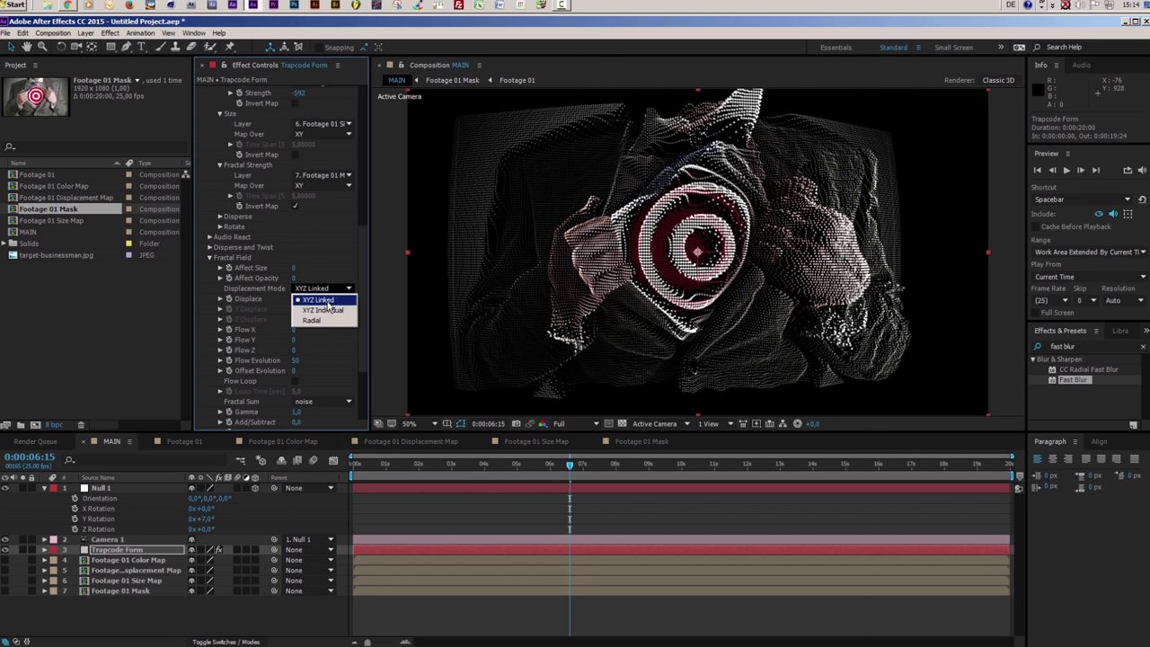
pyautogui.click(316, 310)
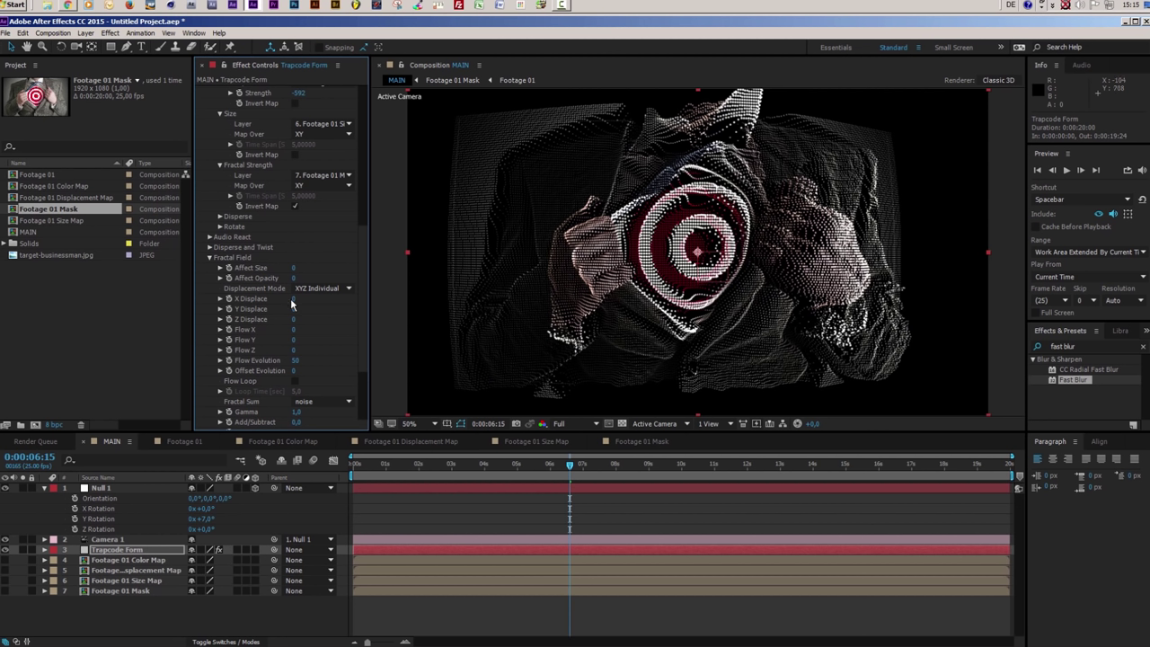
pyautogui.moveTo(296, 298); pyautogui.dragTo(377, 298)
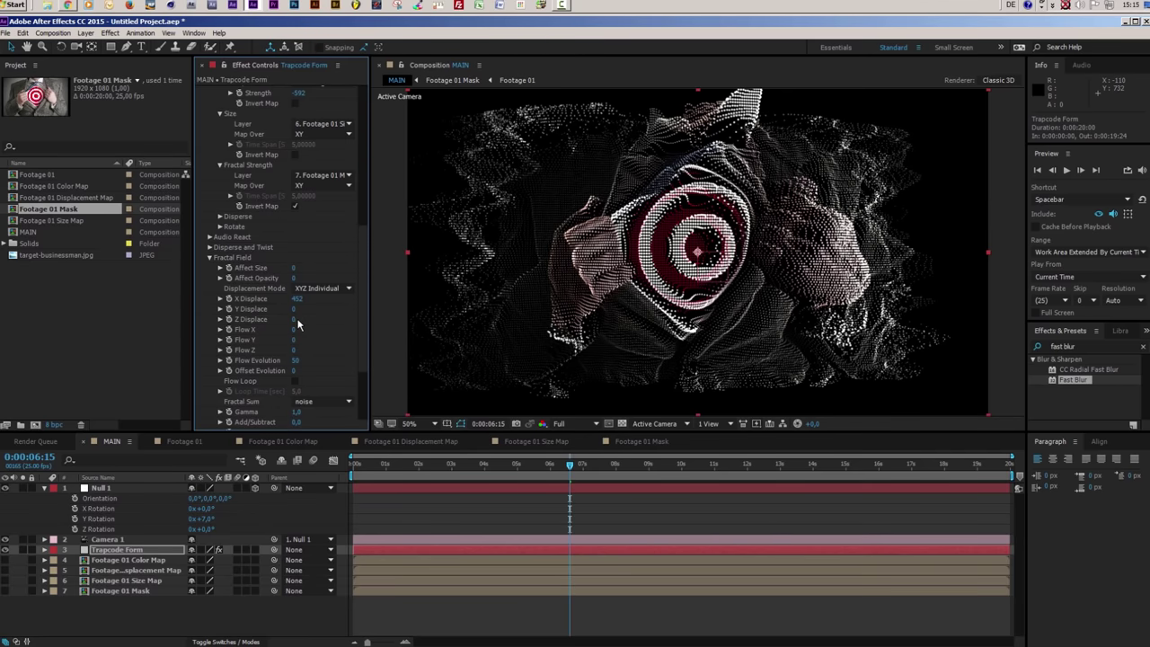
pyautogui.moveTo(305, 319)
pyautogui.mouseDown()
pyautogui.moveTo(350, 319)
pyautogui.moveTo(317, 319)
pyautogui.mouseUp()
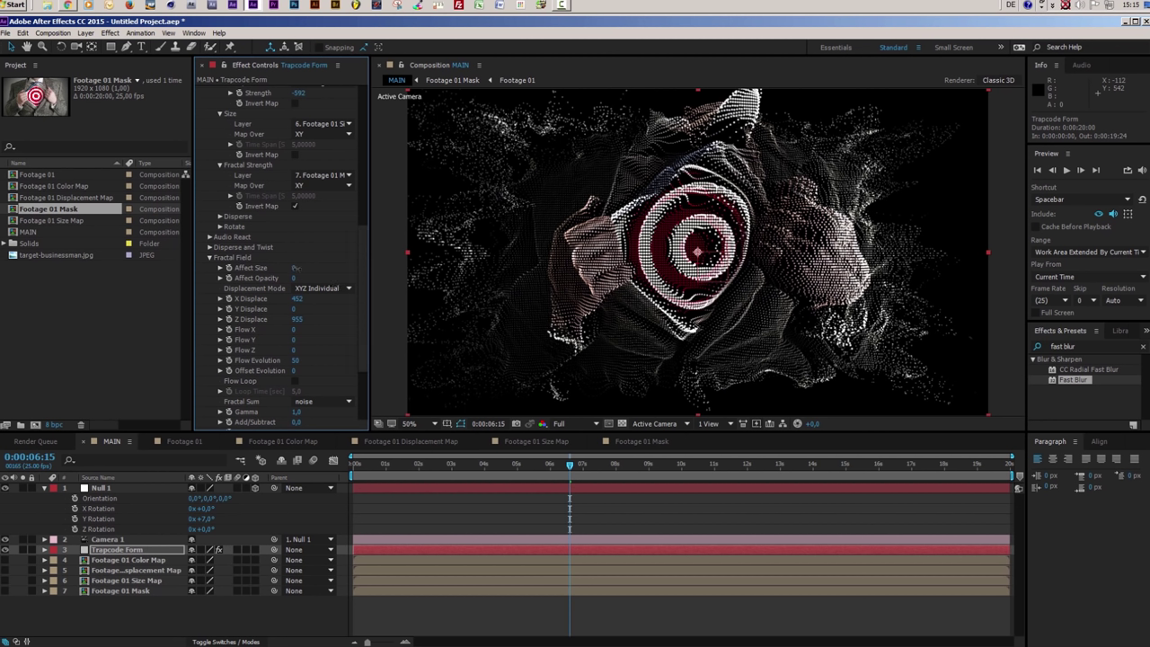
# Set the fractal field's Affect Size to 5 and Flow Evolution to 5, checking the motion at other times
pyautogui.moveTo(314, 268); pyautogui.dragTo(316, 268)
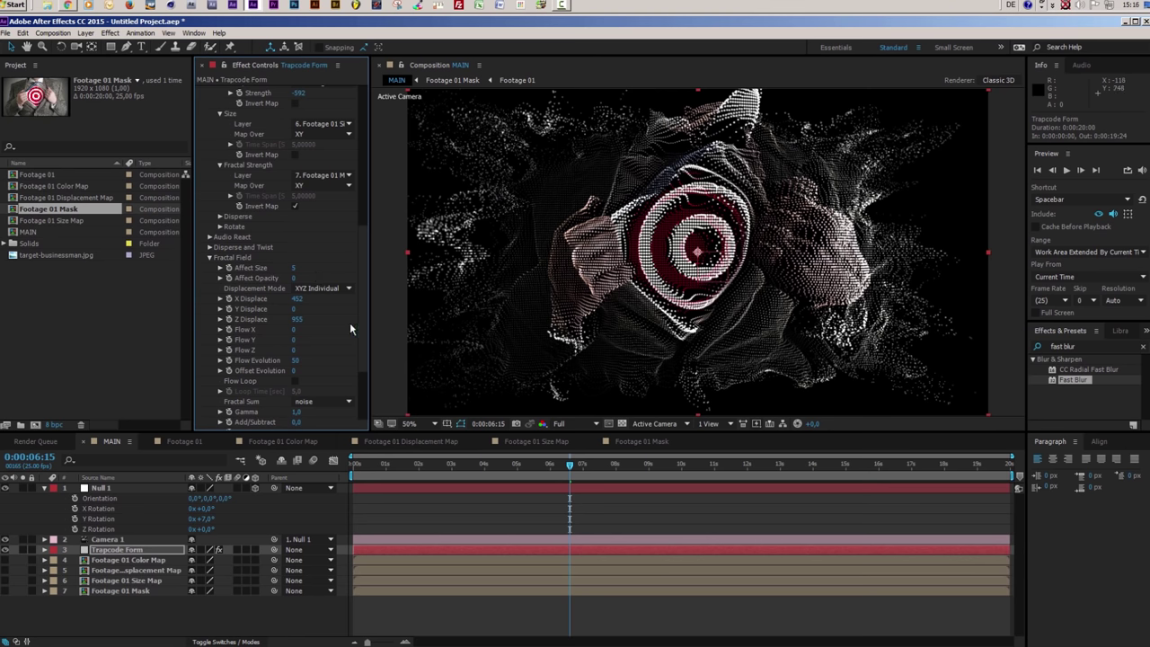
pyautogui.scroll(-1, 351, 329)
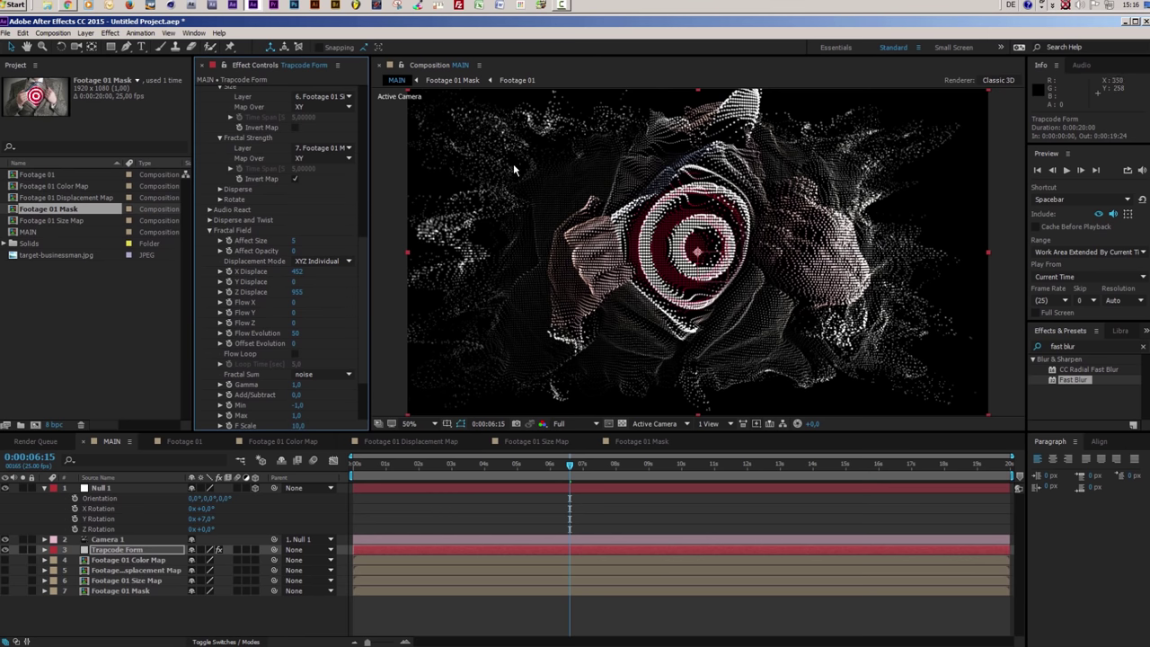
pyautogui.scroll(-1, 337, 325)
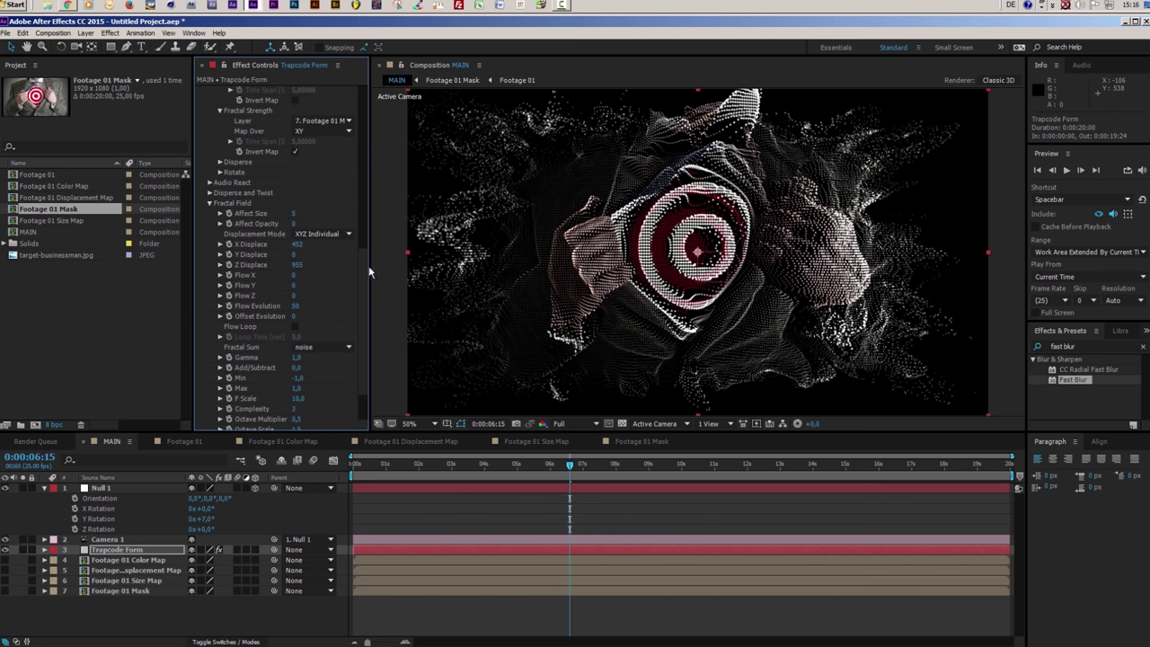
pyautogui.moveTo(522, 468)
pyautogui.mouseDown()
pyautogui.moveTo(448, 476)
pyautogui.moveTo(547, 475)
pyautogui.moveTo(504, 469)
pyautogui.mouseUp()
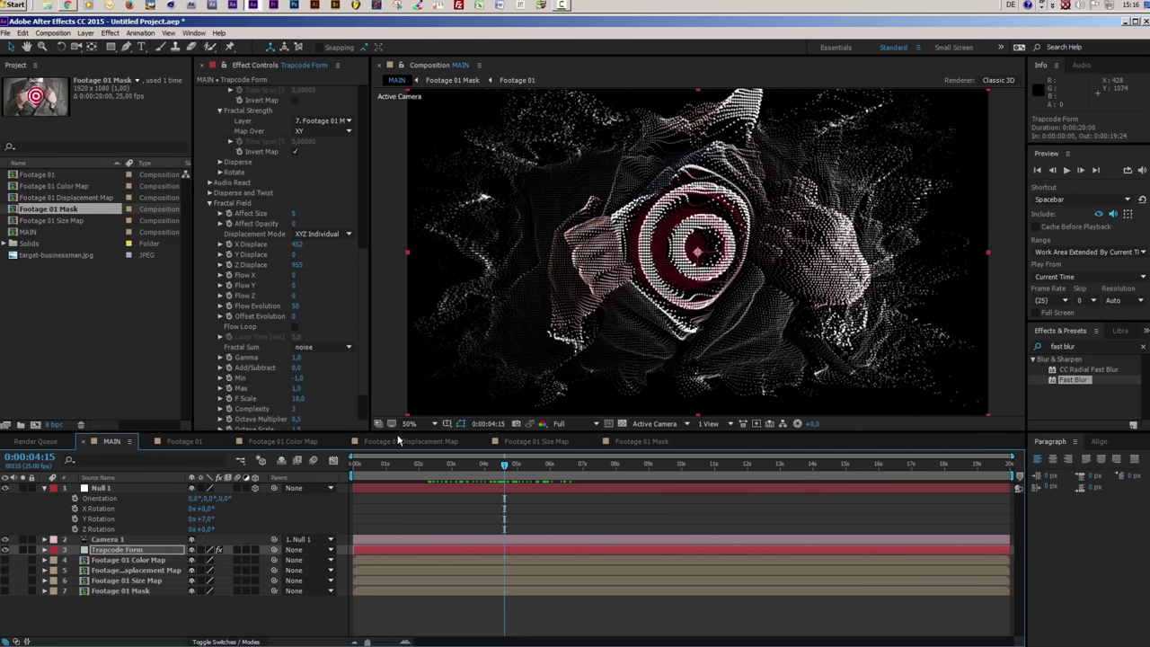
pyautogui.click(296, 308)
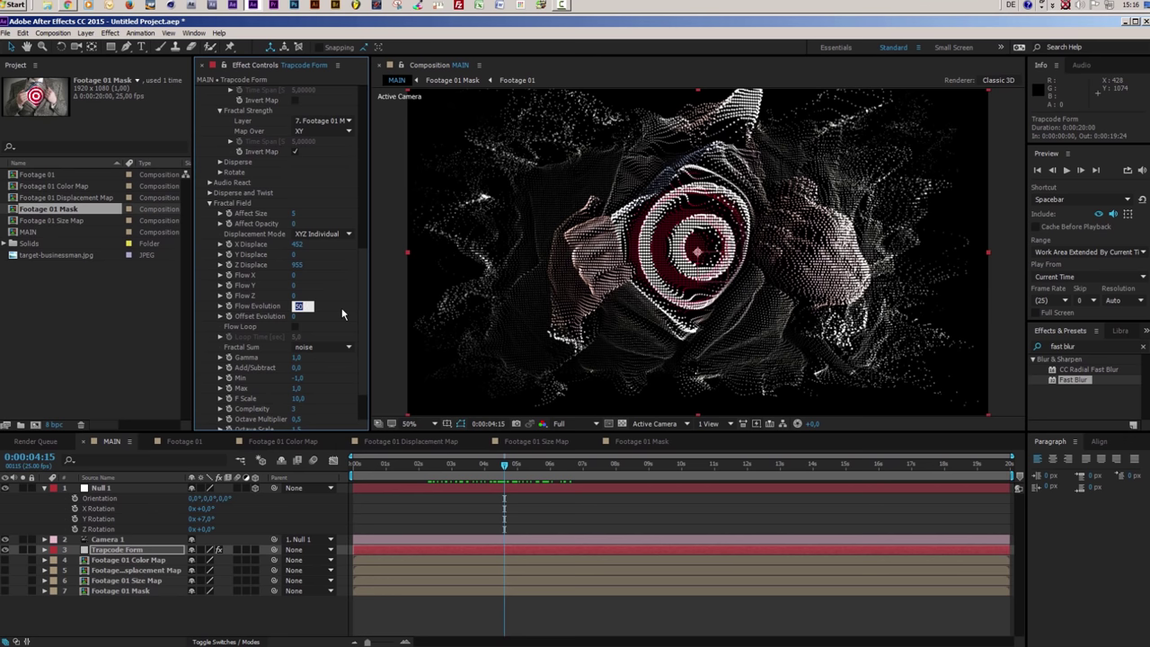
pyautogui.write('5')
pyautogui.click(492, 495)
pyautogui.moveTo(467, 473)
pyautogui.mouseDown()
pyautogui.moveTo(452, 467)
pyautogui.moveTo(544, 468)
pyautogui.moveTo(452, 467)
pyautogui.mouseUp()
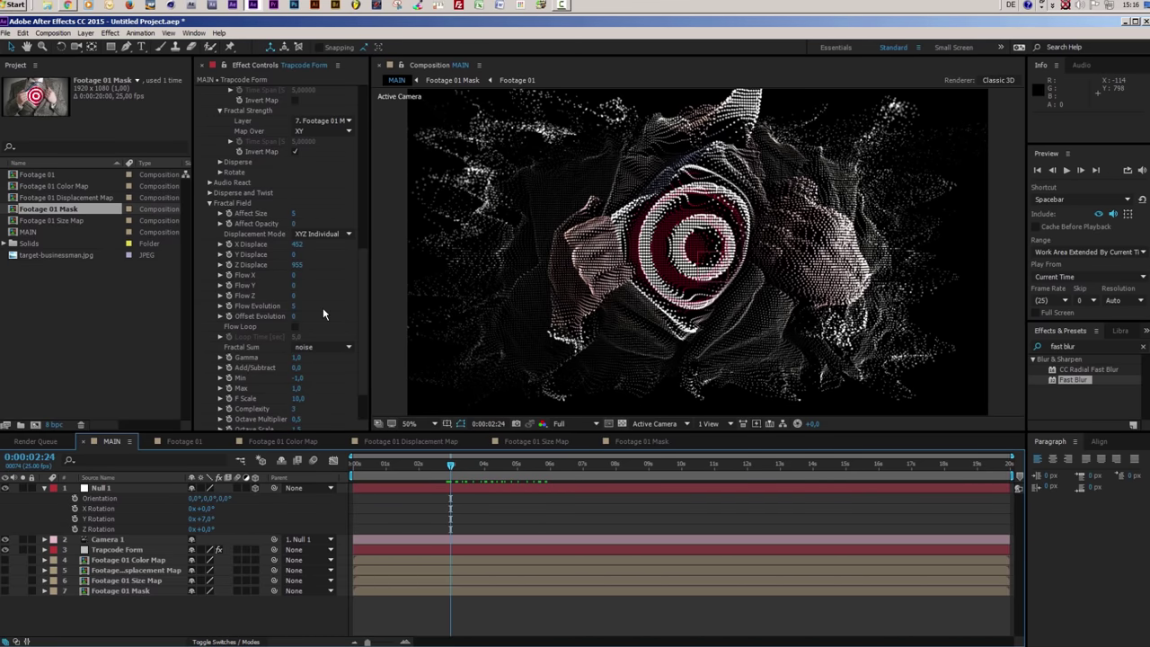
# Try an F Scale of 5 for the fractal field and undo the last experimental value change
pyautogui.scroll(-1, 322, 307)
pyautogui.scroll(-1, 323, 308)
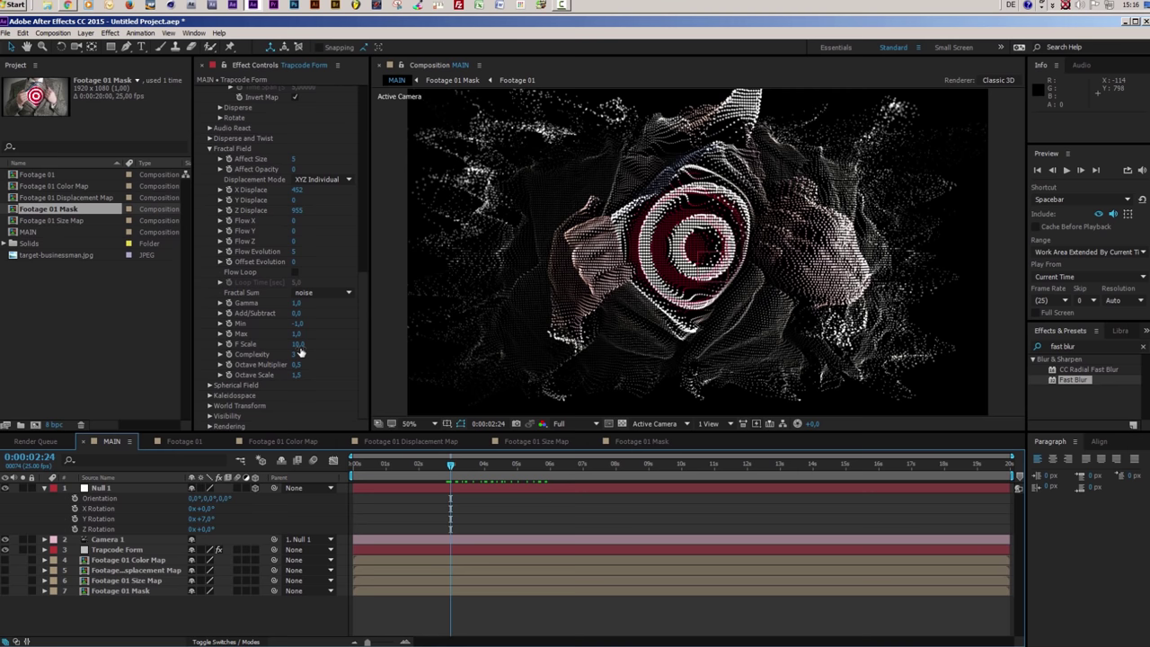
pyautogui.moveTo(298, 344); pyautogui.dragTo(296, 344)
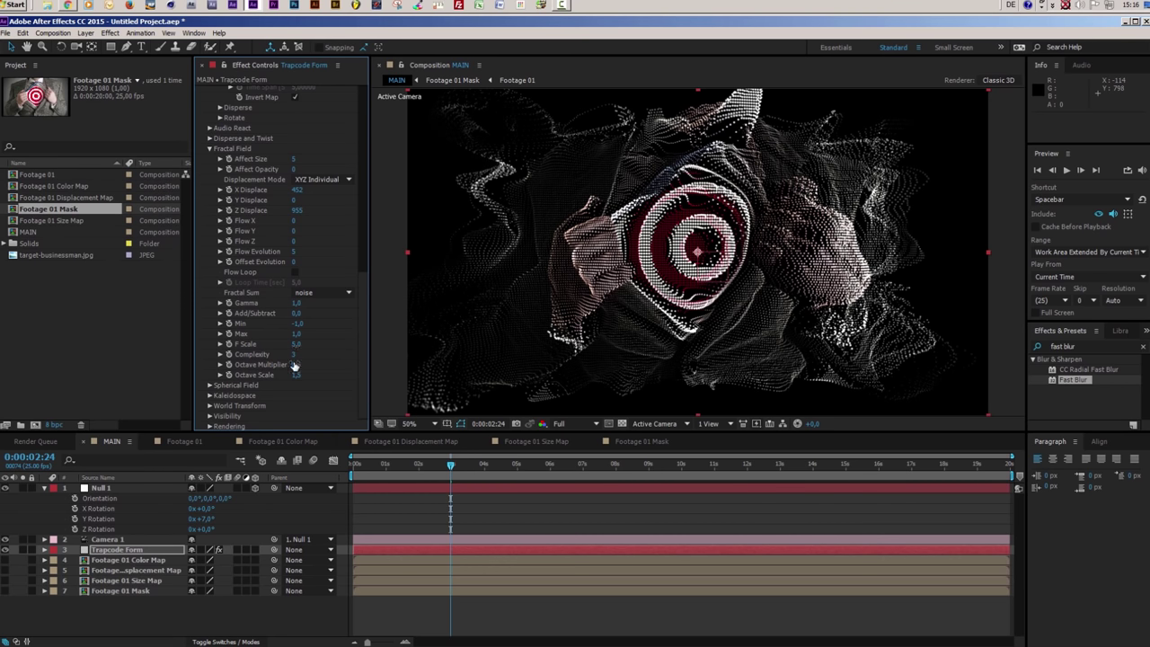
pyautogui.moveTo(296, 360); pyautogui.dragTo(297, 360)
pyautogui.moveTo(297, 337); pyautogui.dragTo(286, 337)
pyautogui.hotkey('ctrl', 'z')
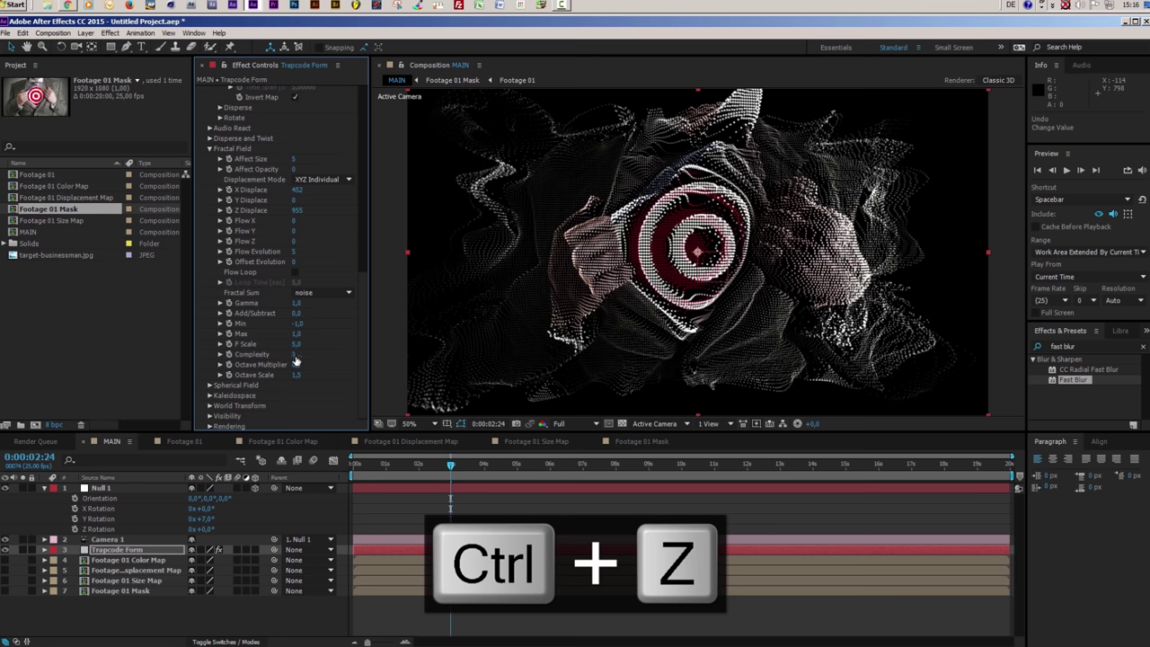
# Try out another F Scale value for the fractal field and undo the last changes
pyautogui.click(296, 344)
pyautogui.write('14')
pyautogui.press('Return')
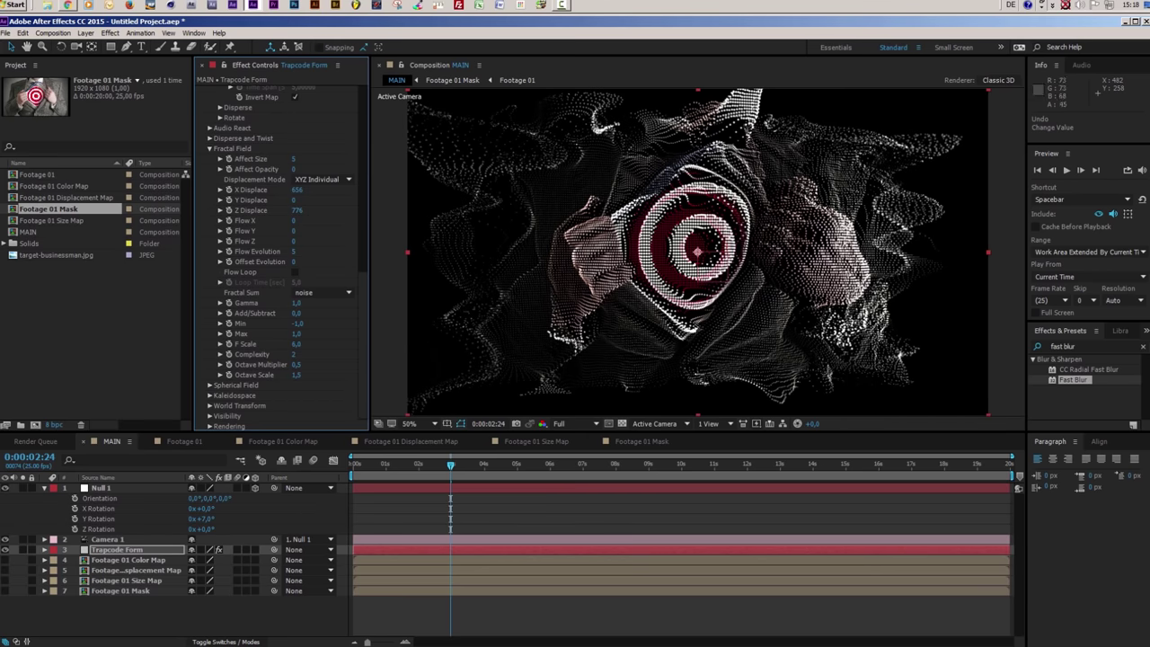
pyautogui.hotkey('ctrl', 'z')
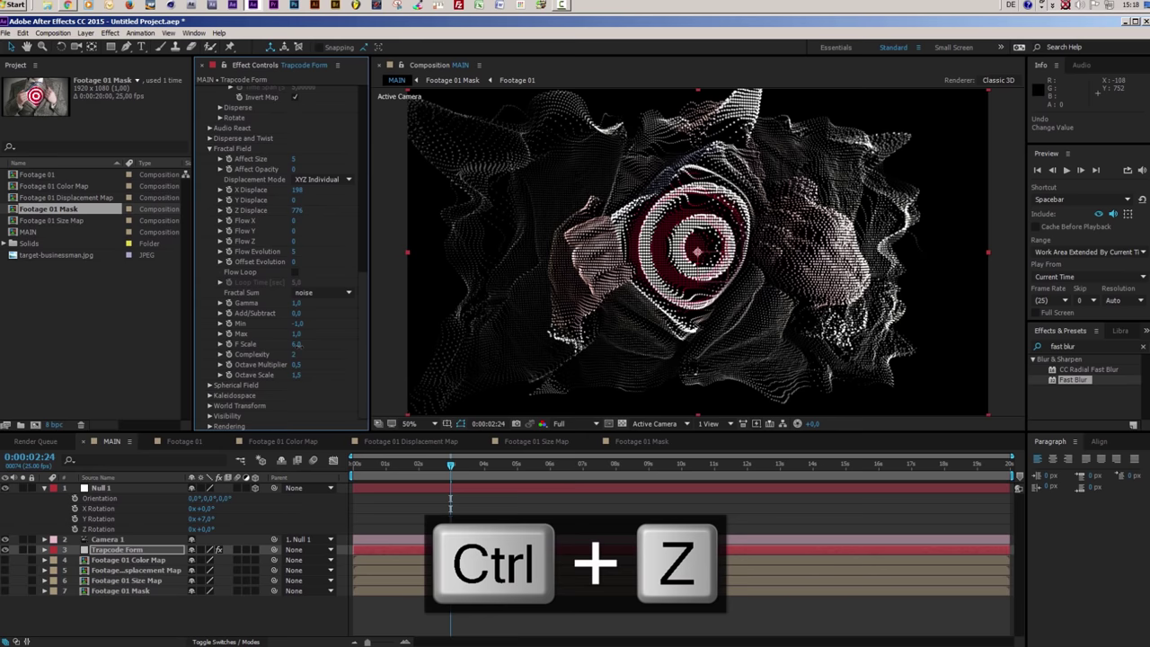
pyautogui.hotkey('ctrl', 'z')
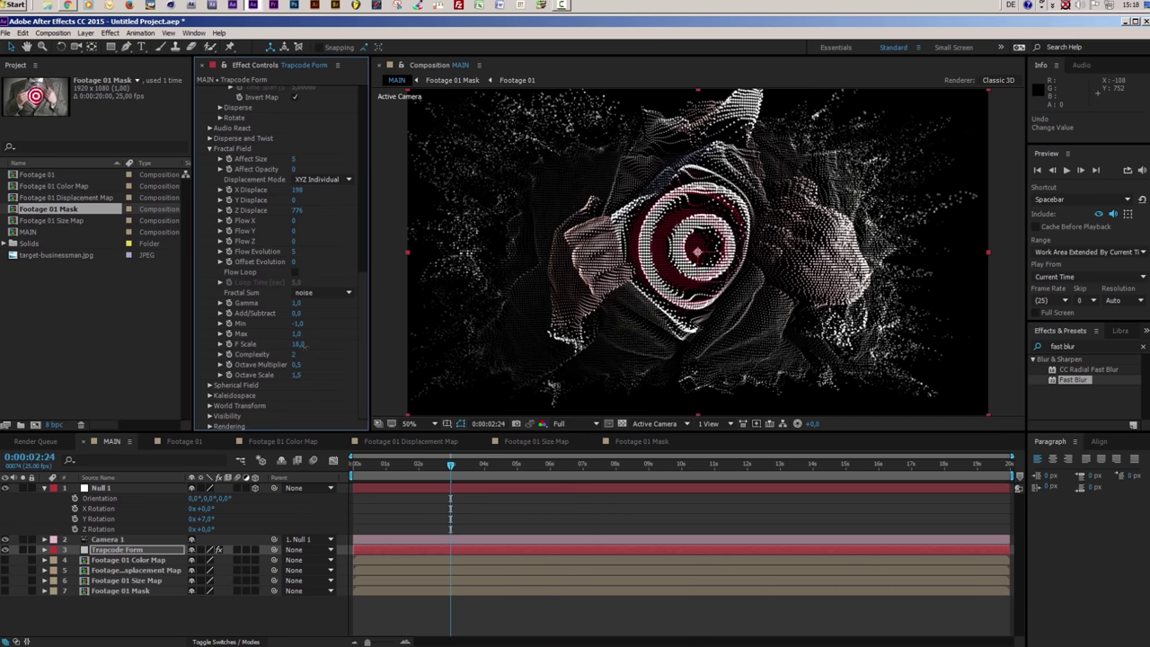
# Set the fractal field's F Scale to 15 and its Complexity to 3
pyautogui.moveTo(302, 346); pyautogui.dragTo(300, 346)
pyautogui.click(301, 345)
pyautogui.write('15')
pyautogui.press('Return')
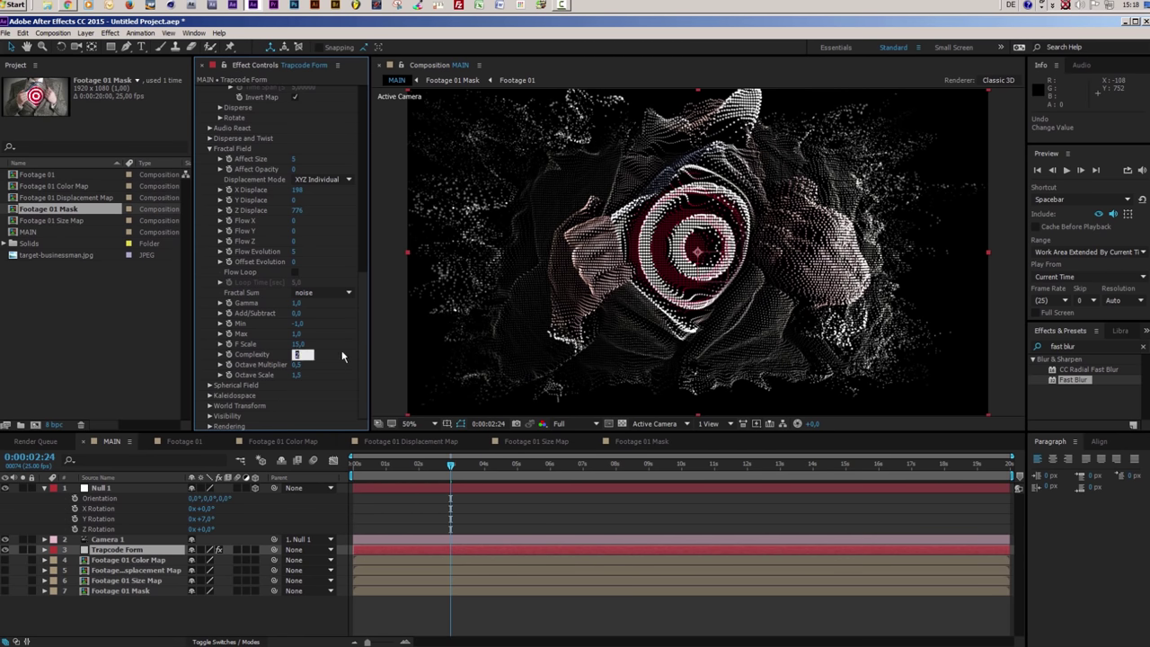
pyautogui.press('Return')
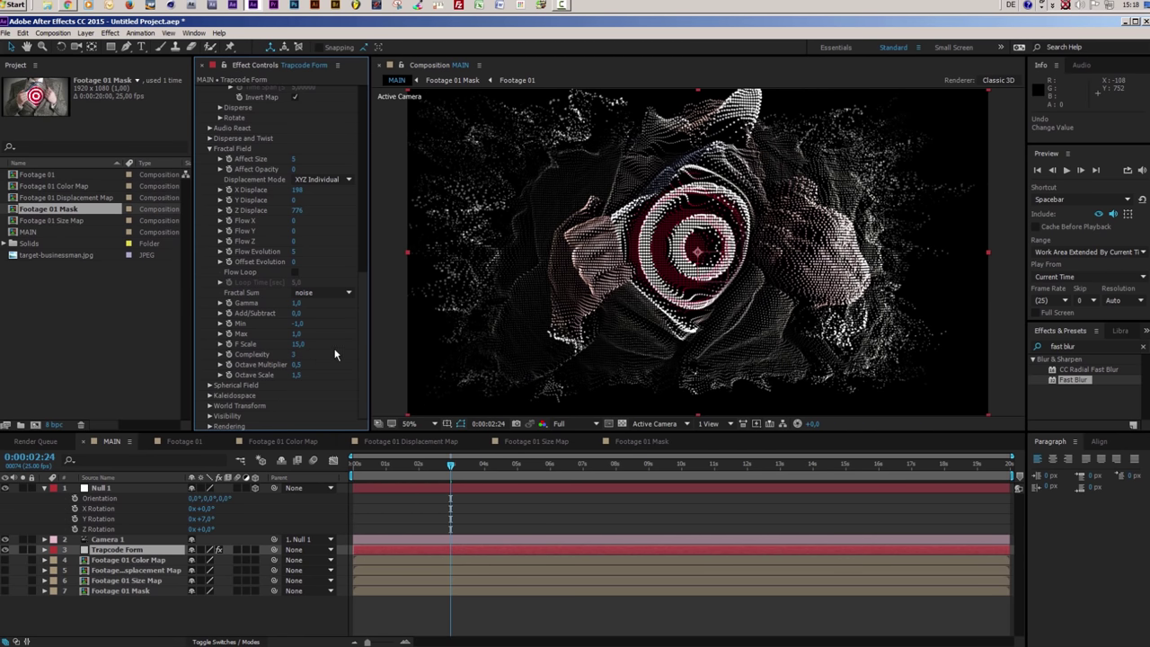
pyautogui.write('5')
pyautogui.press('Return')
pyautogui.click(296, 356)
pyautogui.write('3')
pyautogui.press('Return')
# Set the fractal field's X Displace to 491 and Z Displace to 213, and the null's Y Rotation to 6°
pyautogui.moveTo(298, 193); pyautogui.dragTo(404, 193)
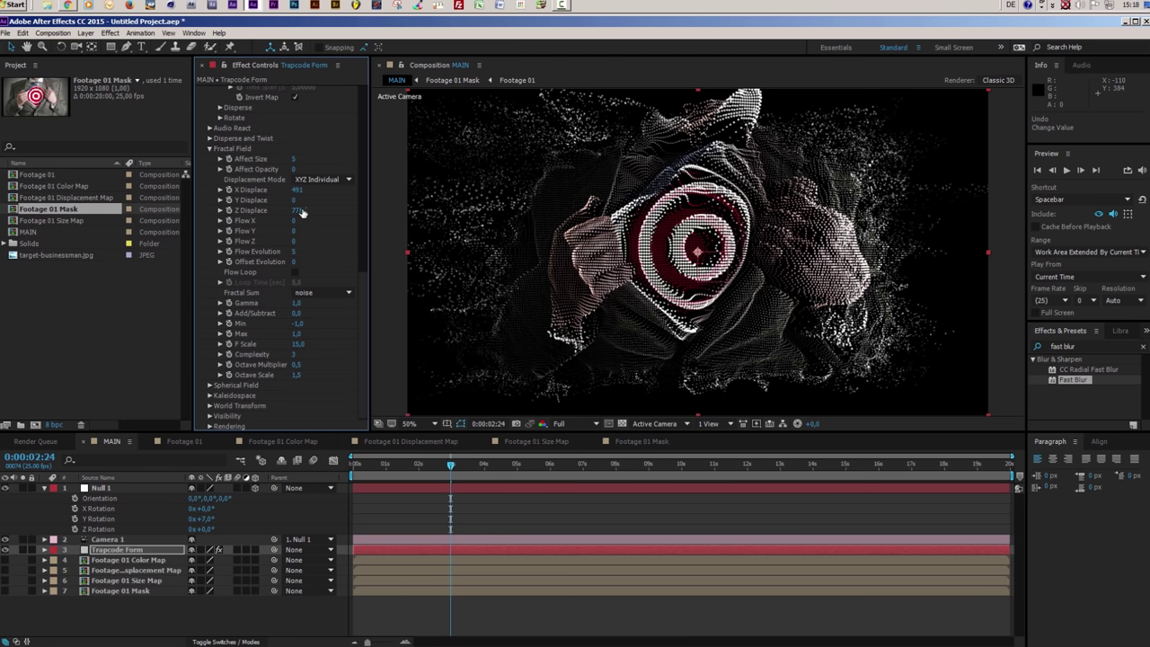
pyautogui.moveTo(296, 210); pyautogui.dragTo(170, 210)
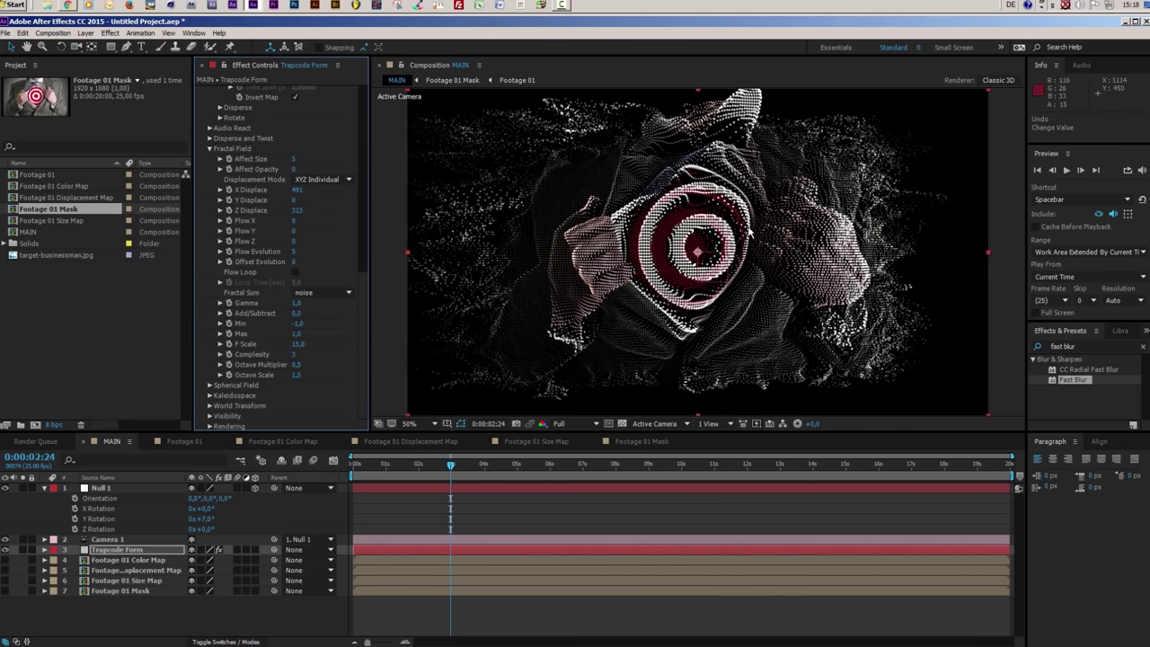
pyautogui.moveTo(450, 468); pyautogui.dragTo(475, 474)
pyautogui.moveTo(203, 521)
pyautogui.mouseDown()
pyautogui.moveTo(126, 520)
pyautogui.moveTo(234, 529)
pyautogui.moveTo(213, 529)
pyautogui.mouseUp()
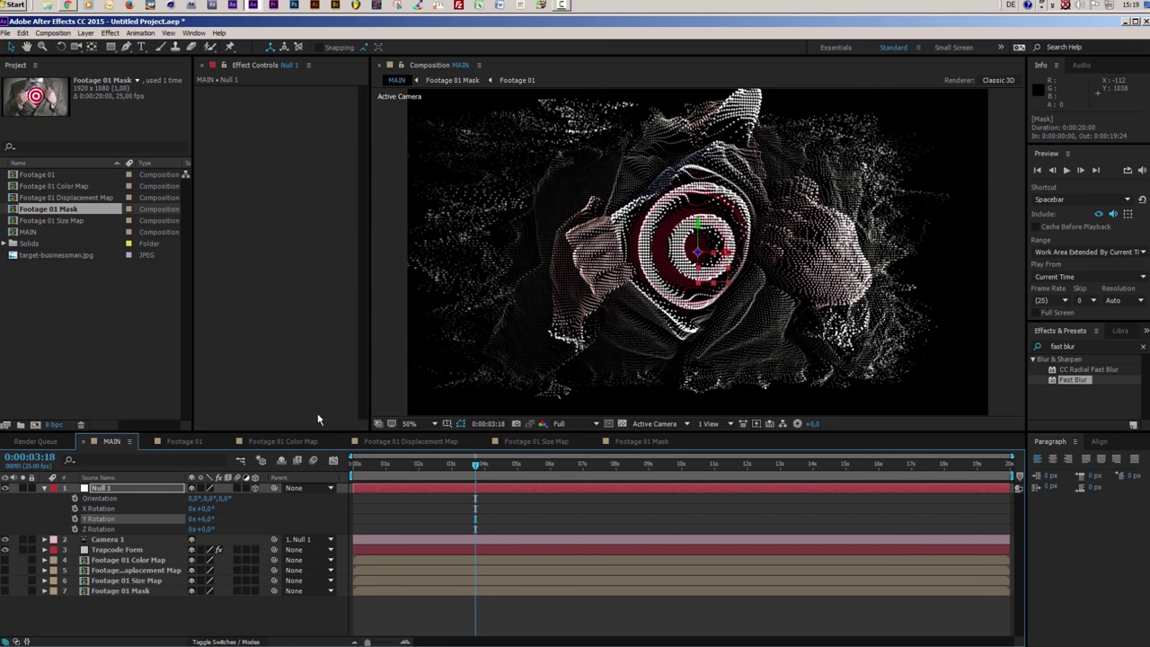
# In the Footage 01 Color Map composition, add Footage 01 Mask above Footage 01 as its luma matte, and return to MAIN
pyautogui.click(279, 441)
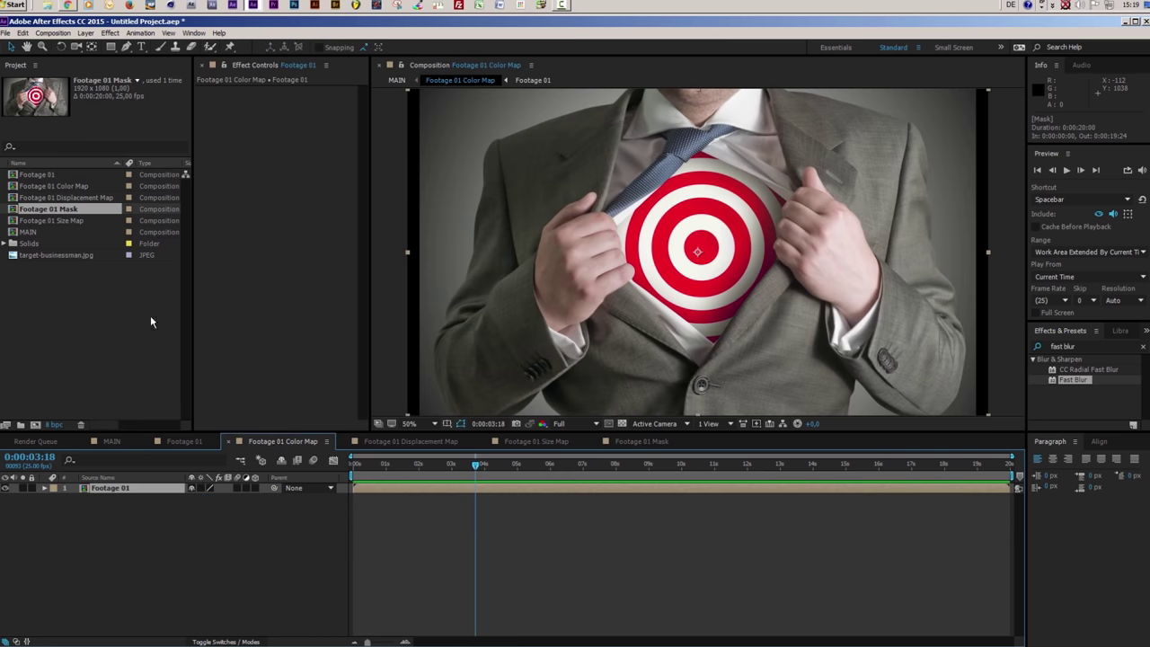
pyautogui.click(36, 209)
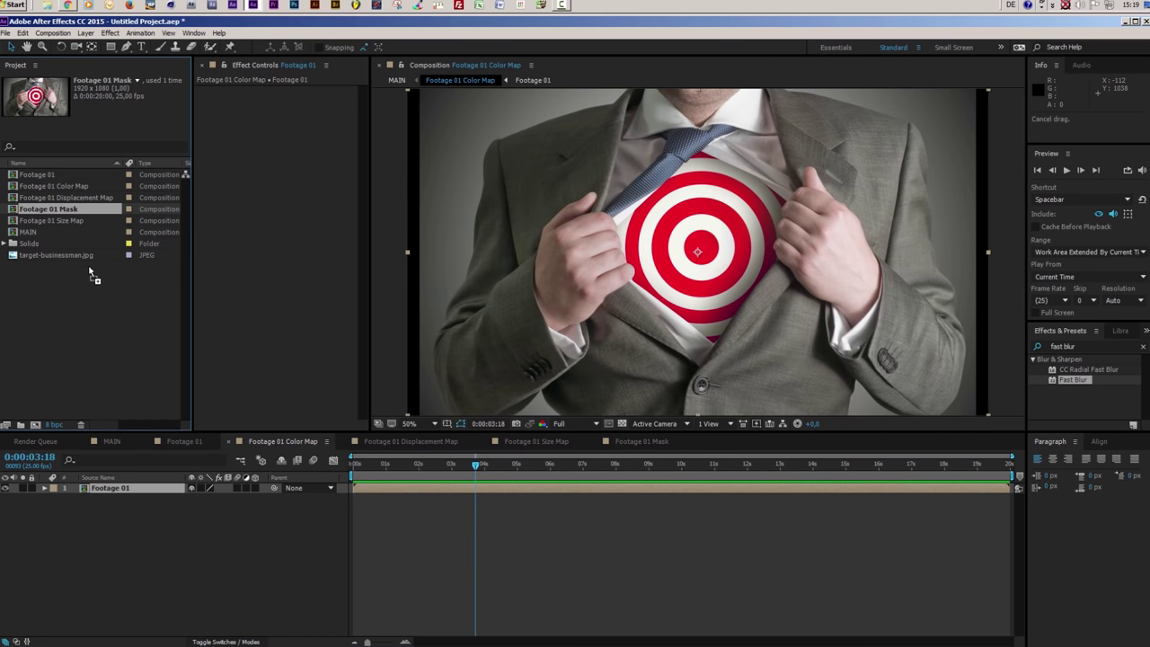
pyautogui.moveTo(138, 480); pyautogui.dragTo(142, 491)
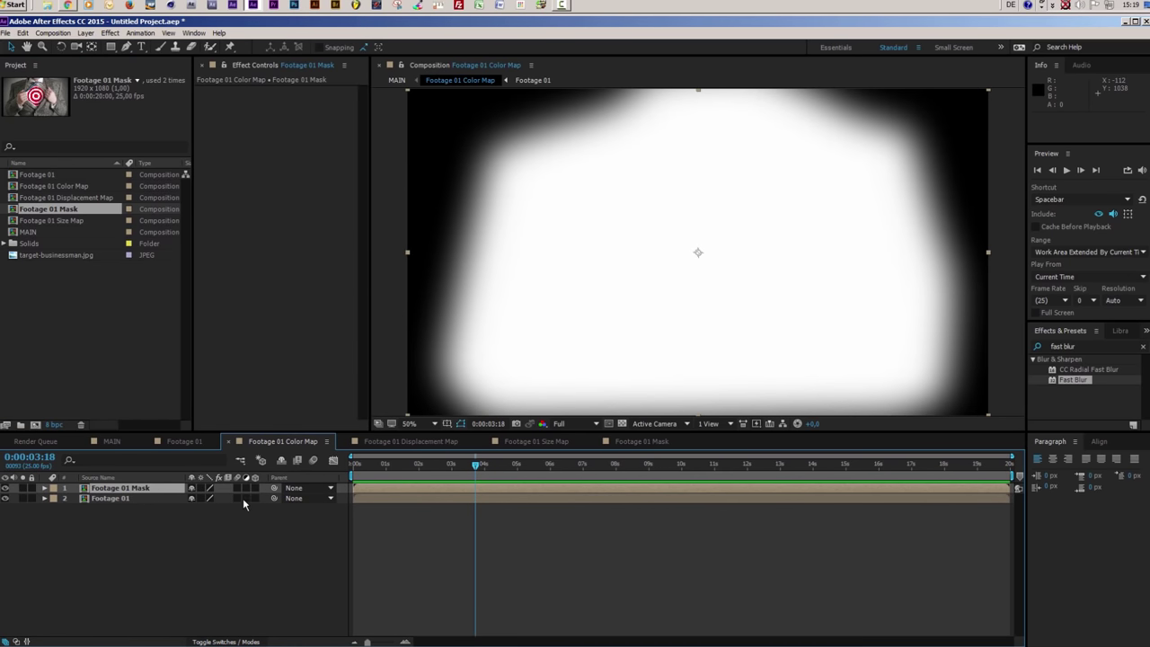
pyautogui.press('F4')
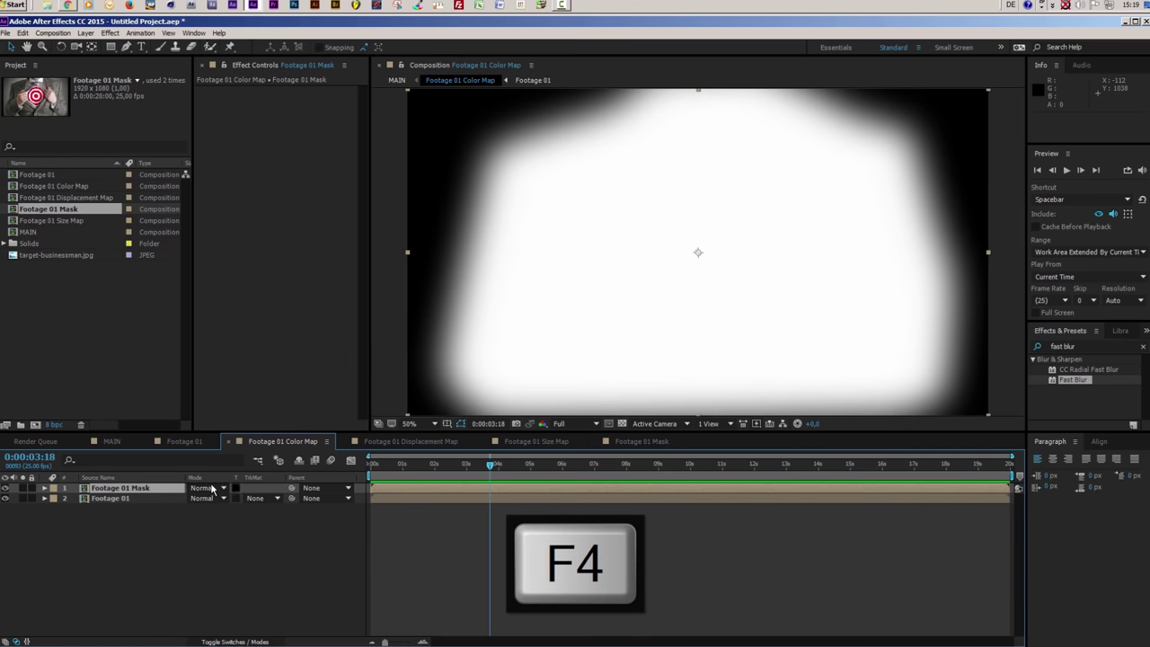
pyautogui.click(255, 501)
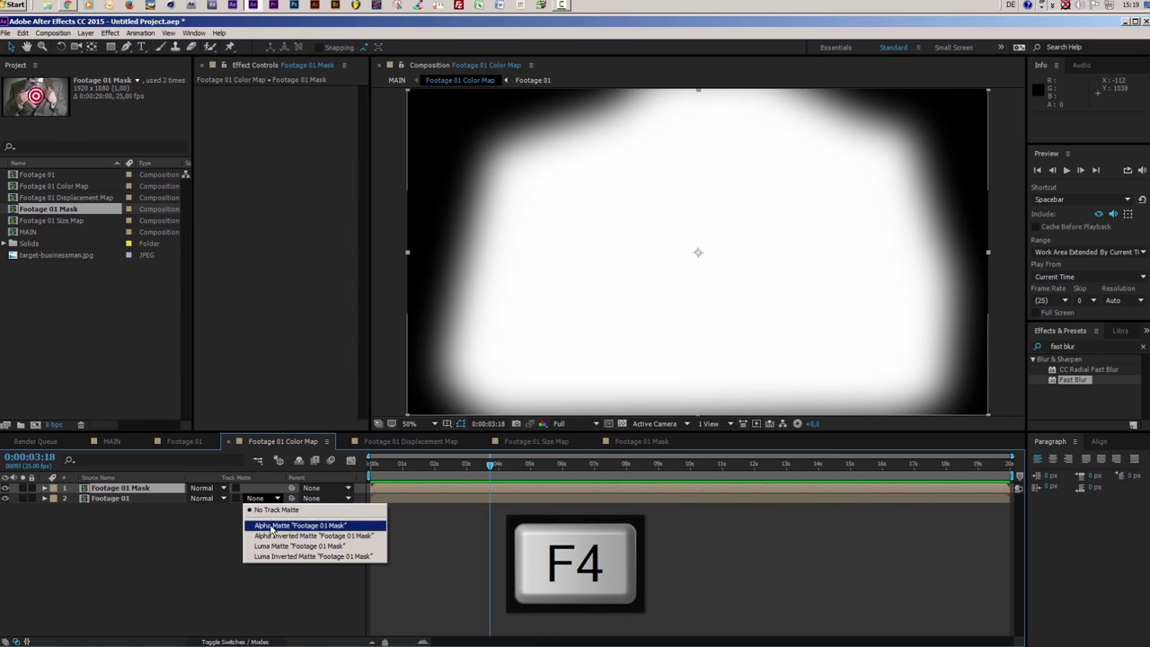
pyautogui.click(275, 547)
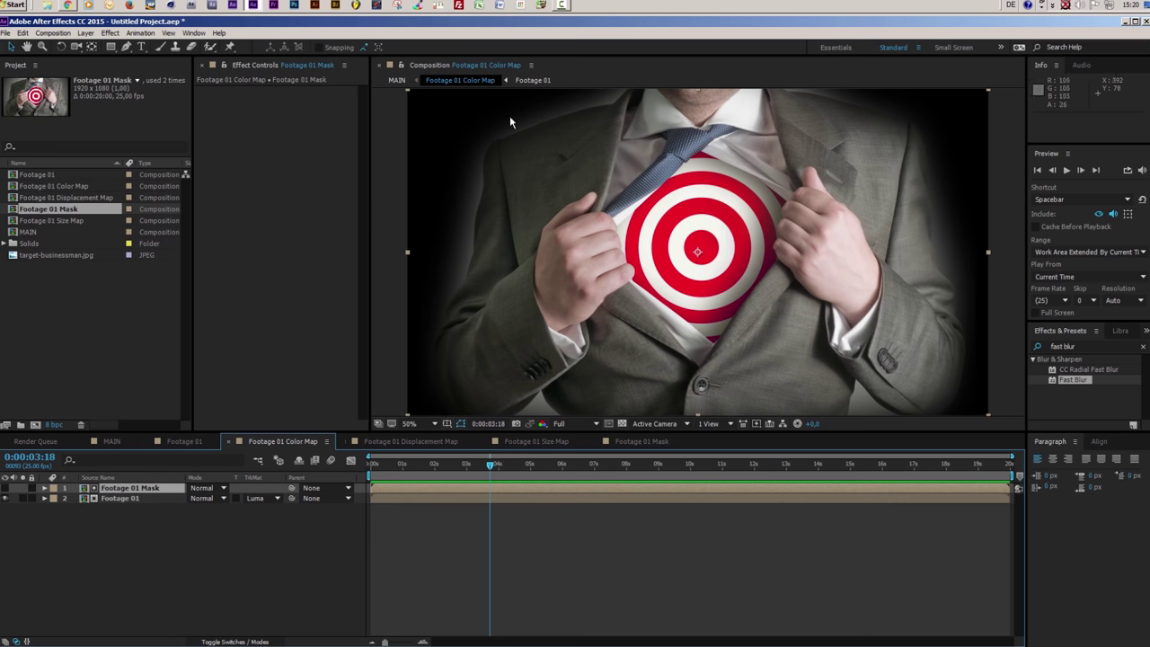
pyautogui.click(111, 441)
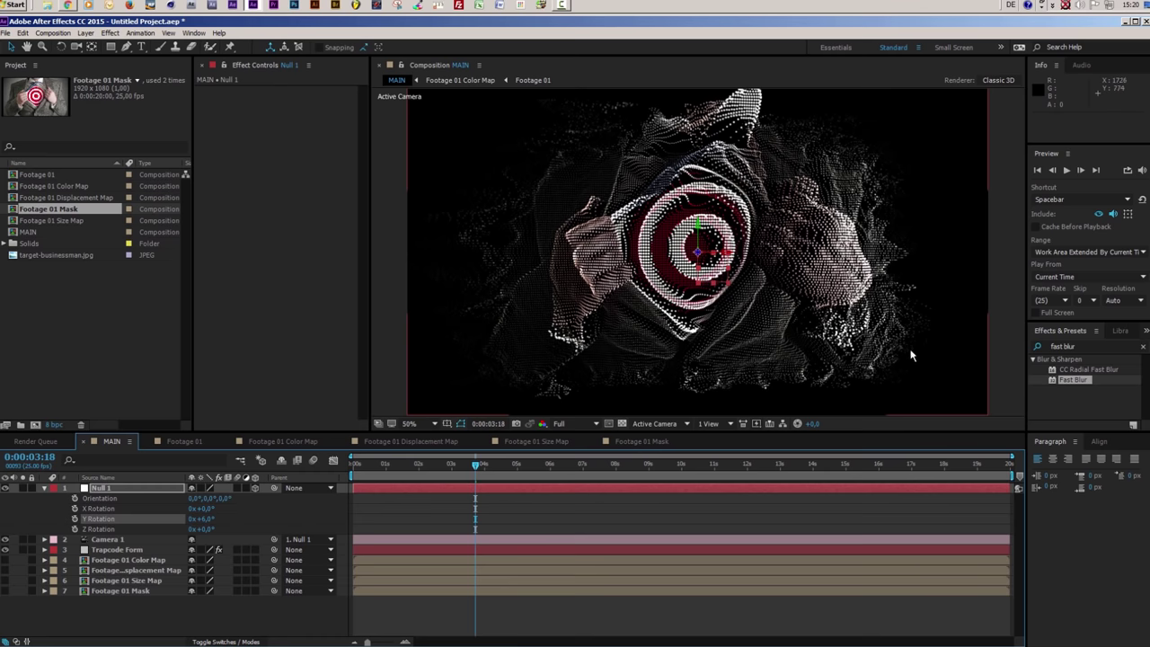
# Set the mask feather in the Footage 01 Mask composition to 50 pixels and check the effect in MAIN
pyautogui.click(635, 445)
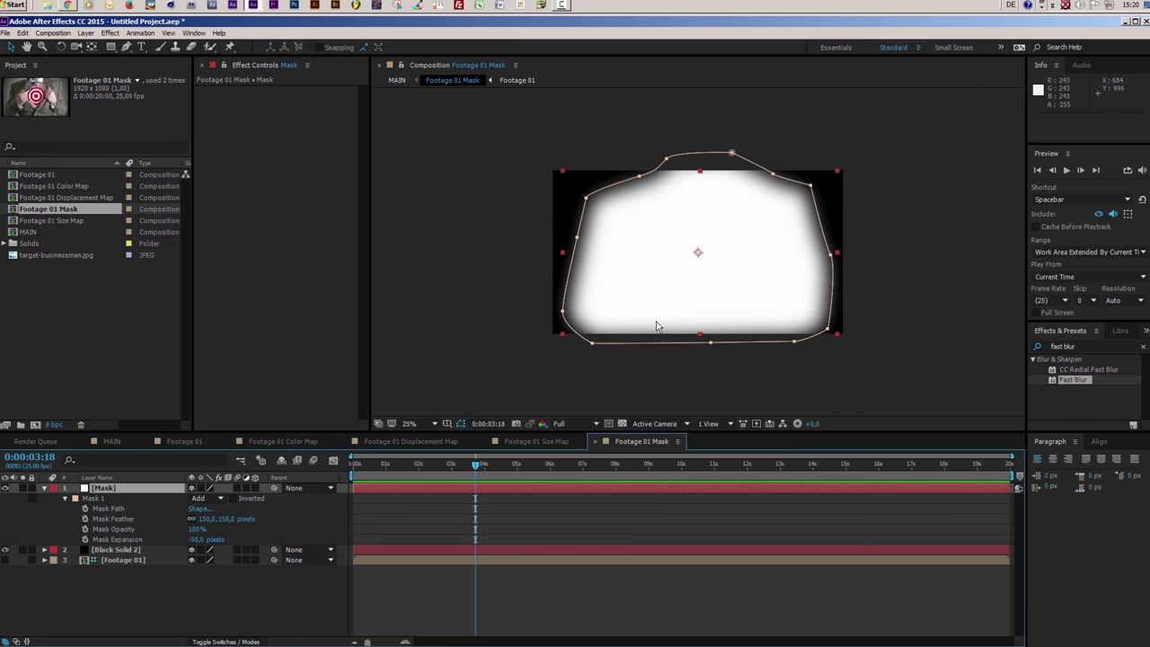
pyautogui.click(117, 489)
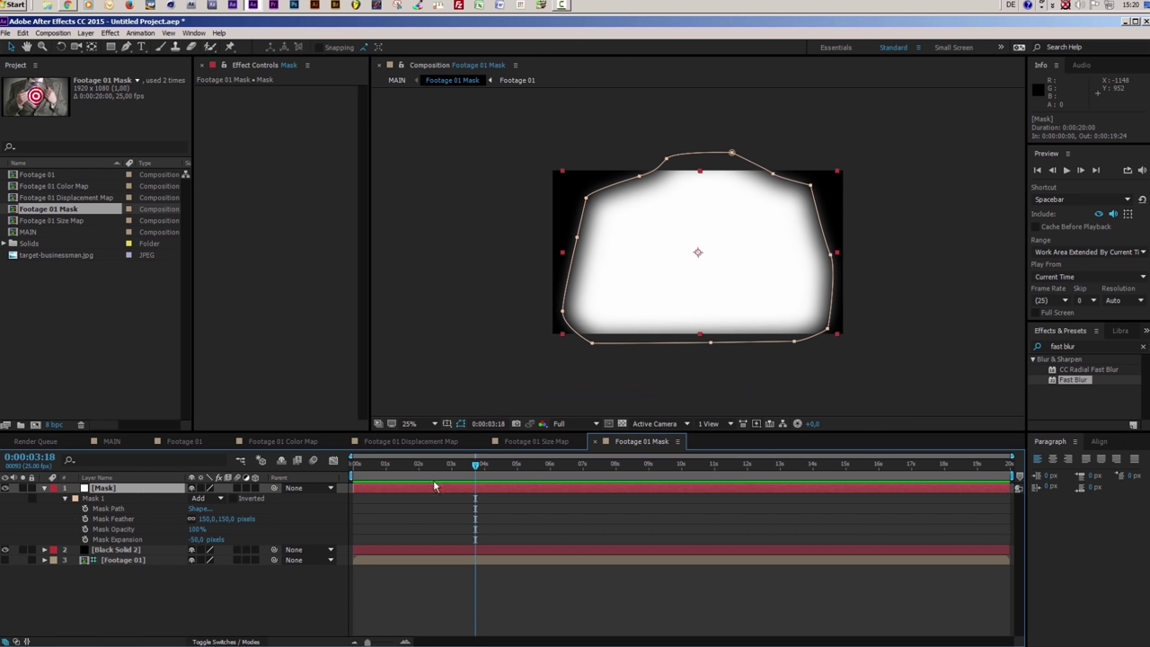
pyautogui.click(224, 519)
pyautogui.click(257, 601)
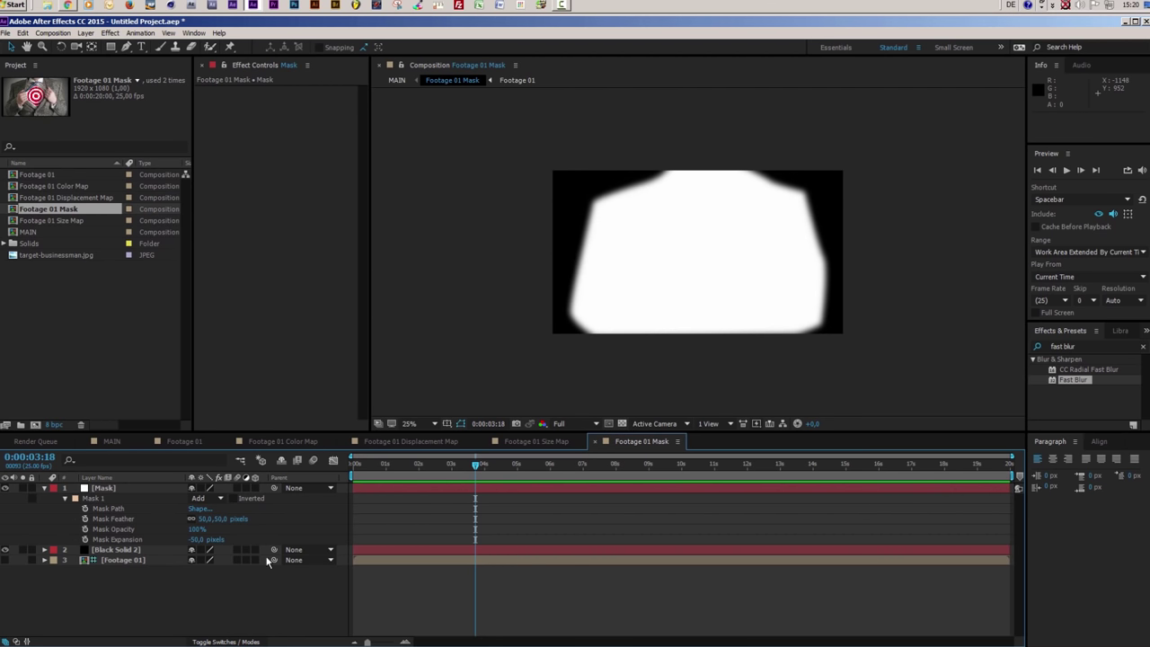
pyautogui.click(112, 441)
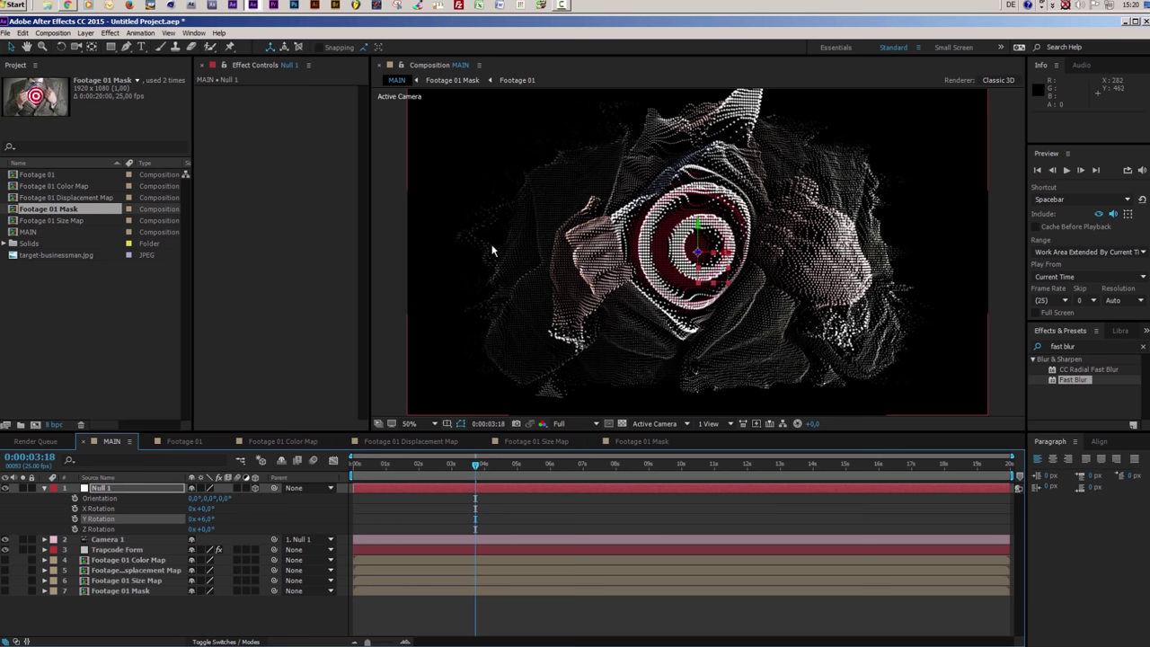
# Set the mask feather in the Footage 01 Mask composition to 250 pixels and return to MAIN
pyautogui.click(652, 440)
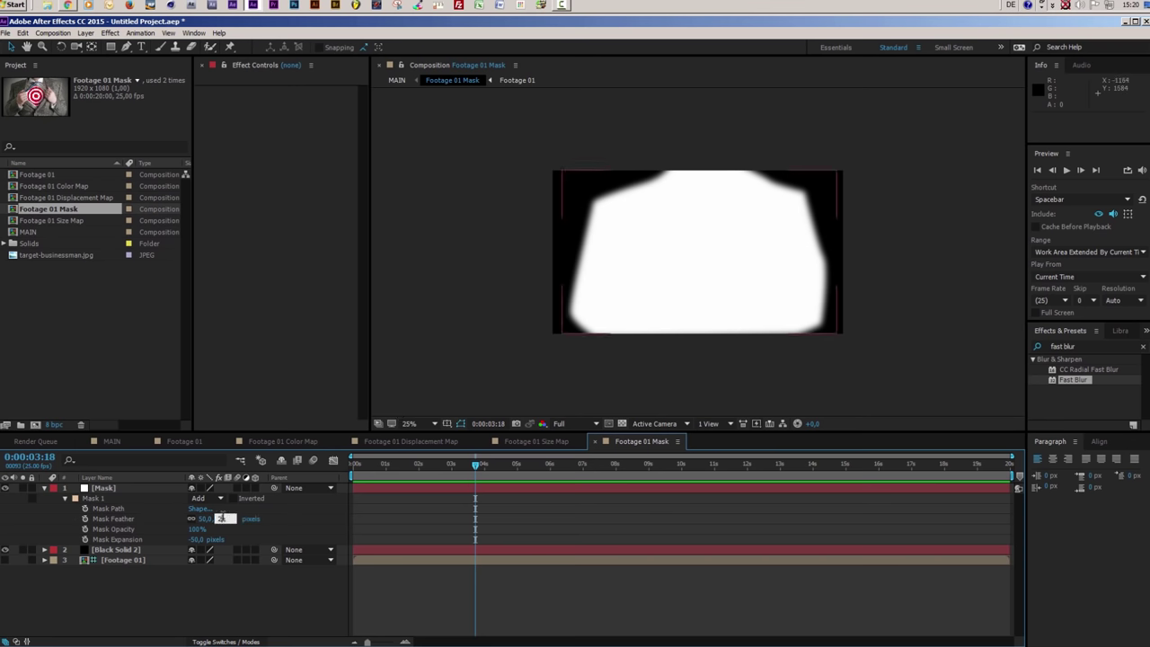
pyautogui.press('Return')
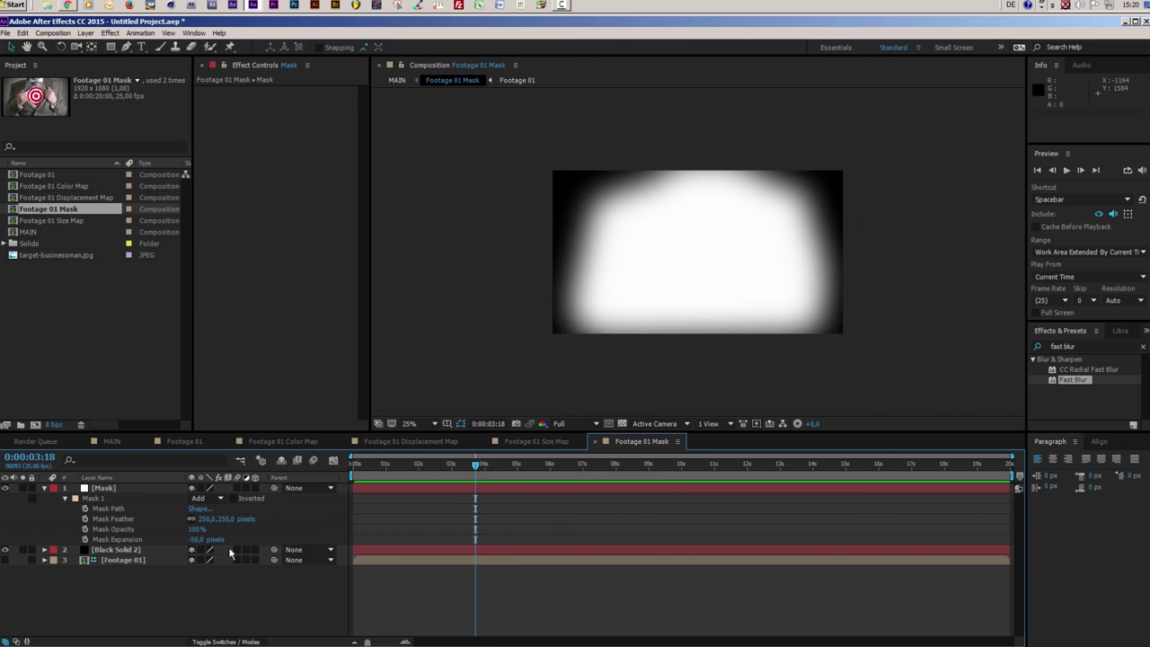
pyautogui.click(110, 442)
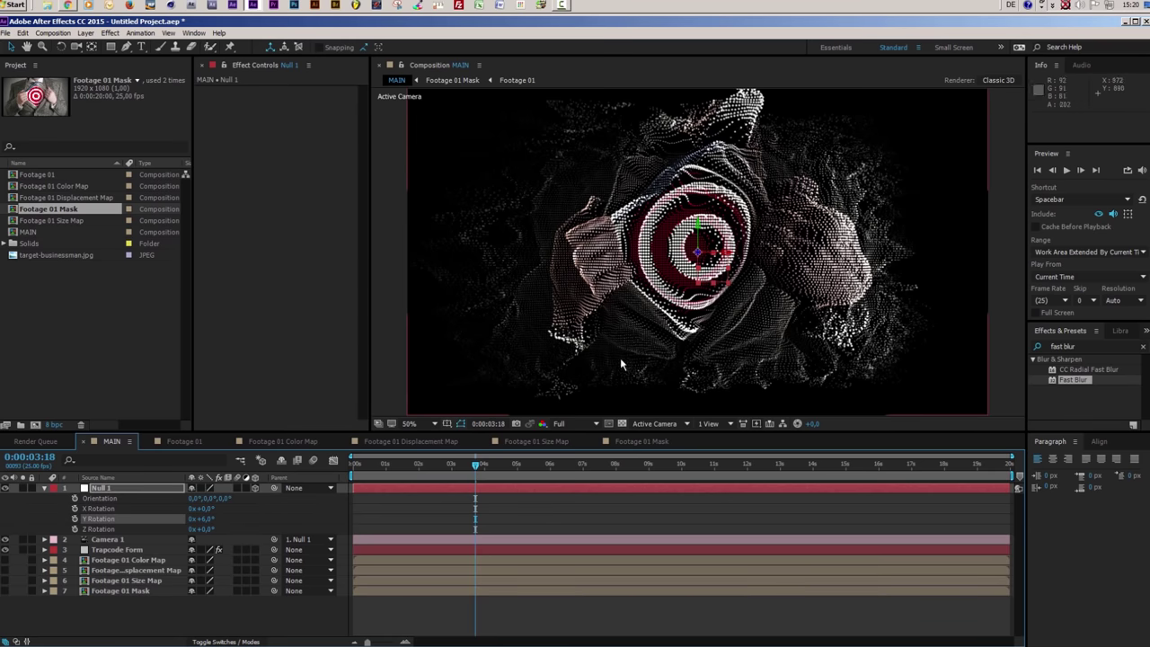
# Set the mask feather in the Footage 01 Mask composition to 150 pixels and return to MAIN
pyautogui.click(661, 441)
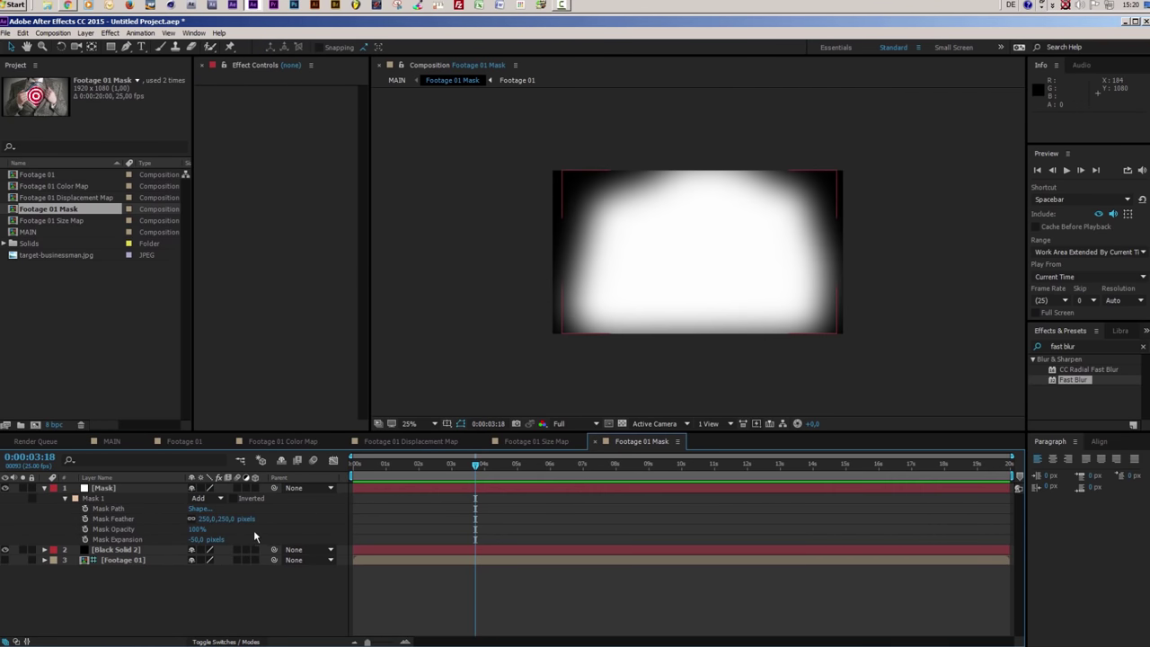
pyautogui.click(225, 519)
pyautogui.write('150')
pyautogui.press('Return')
pyautogui.click(107, 441)
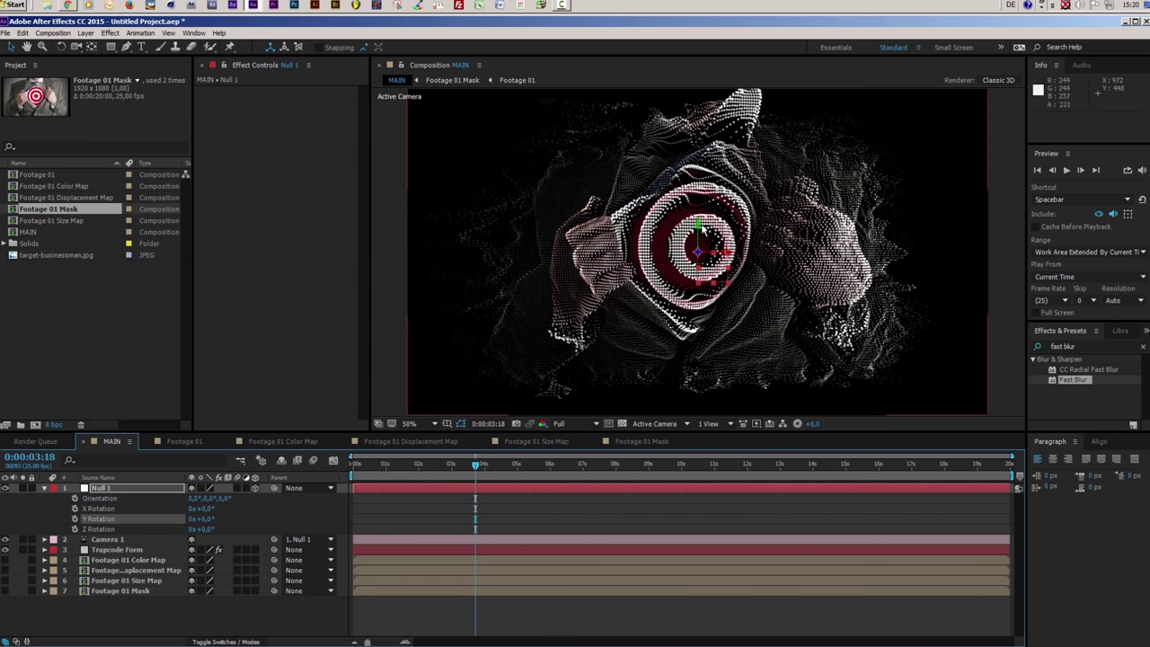
pyautogui.click(546, 353)
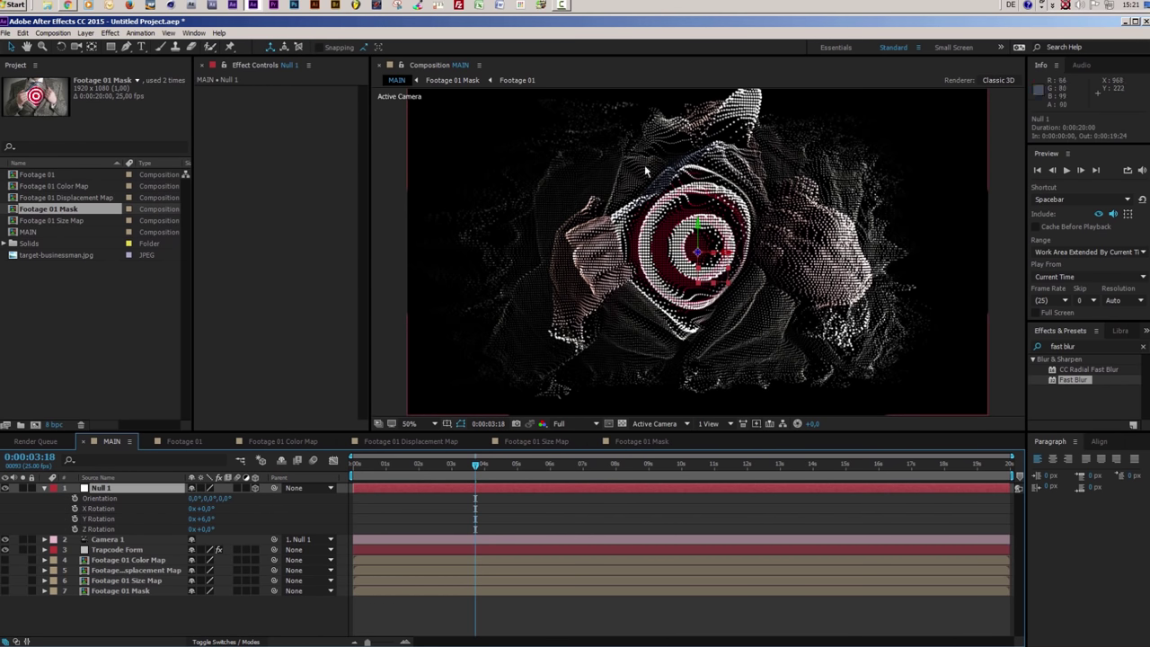
# Set the Displacement layer map Strength of the Trapcode Form layer's Form effect to 0
pyautogui.click(119, 549)
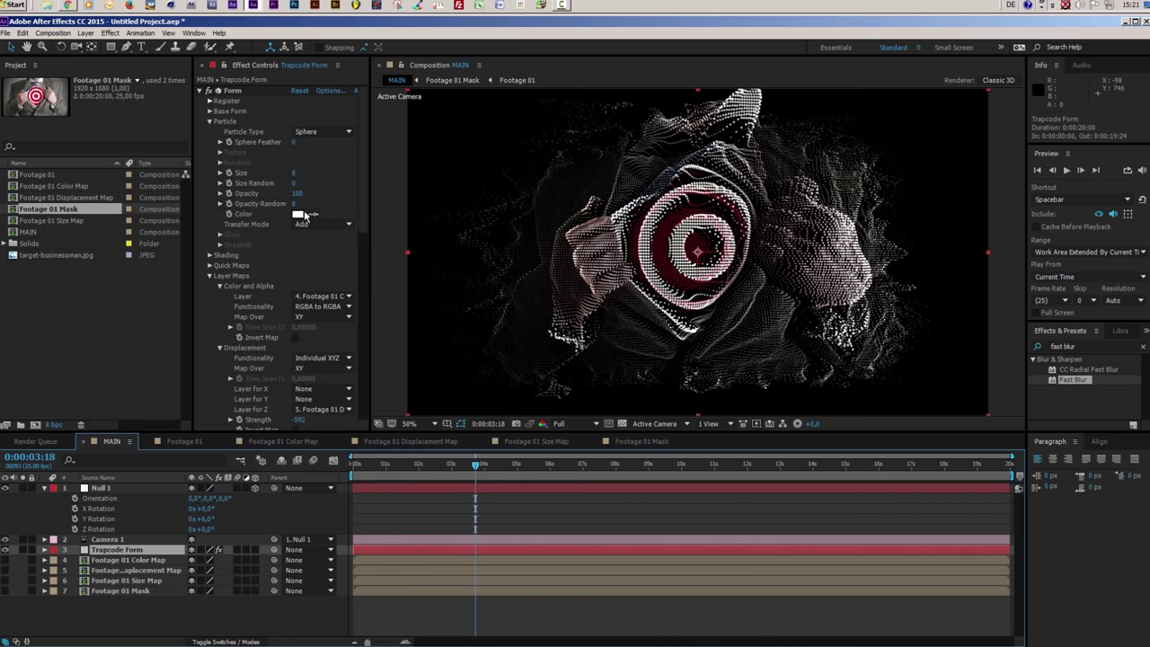
pyautogui.scroll(-3, 299, 220)
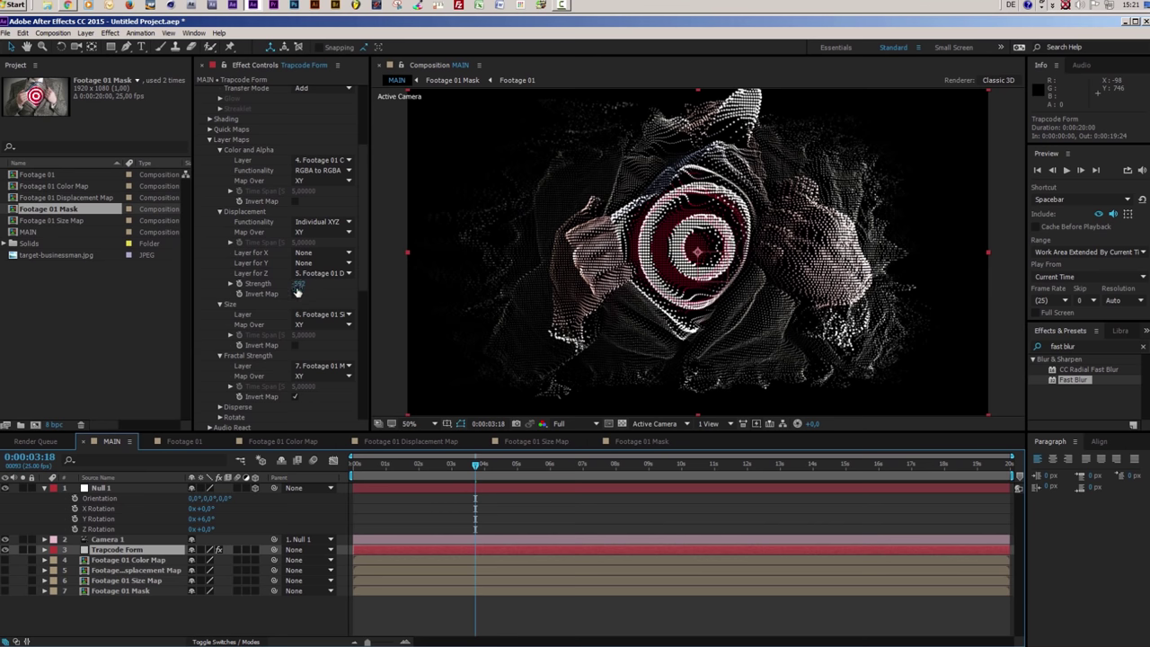
pyautogui.click(299, 285)
pyautogui.write('0')
pyautogui.press('Return')
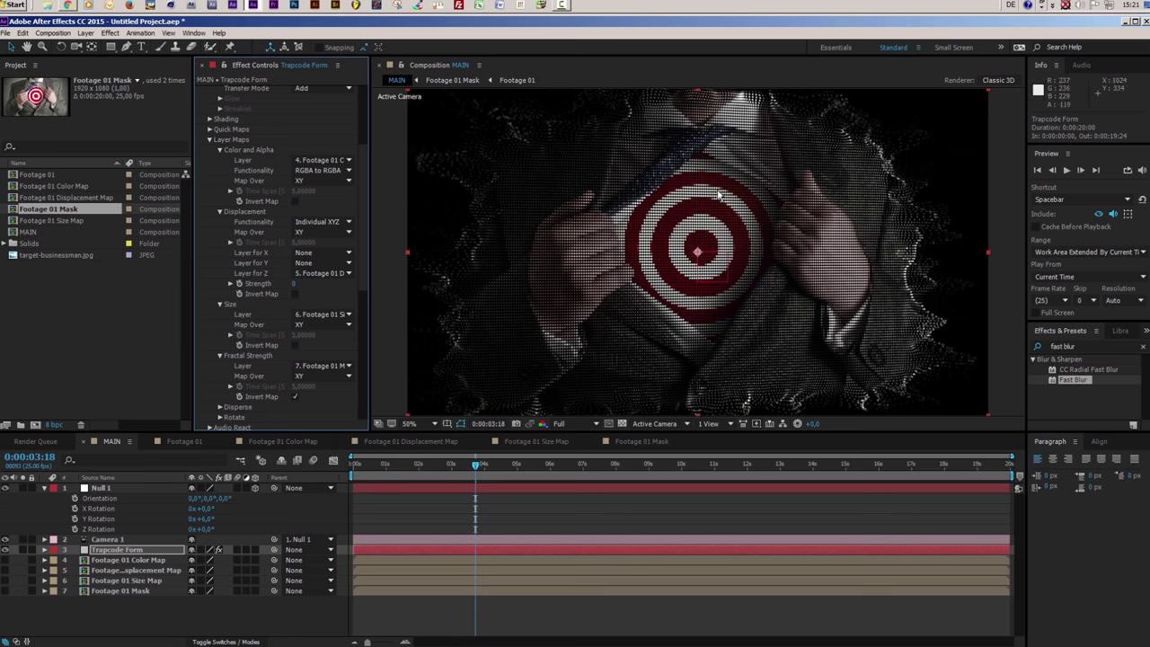
# Collapse the Form effect and add a Levels effect below it on the Trapcode Form layer
pyautogui.scroll(1, 729, 207)
pyautogui.scroll(-1, 737, 218)
pyautogui.scroll(5, 202, 137)
pyautogui.click(200, 92)
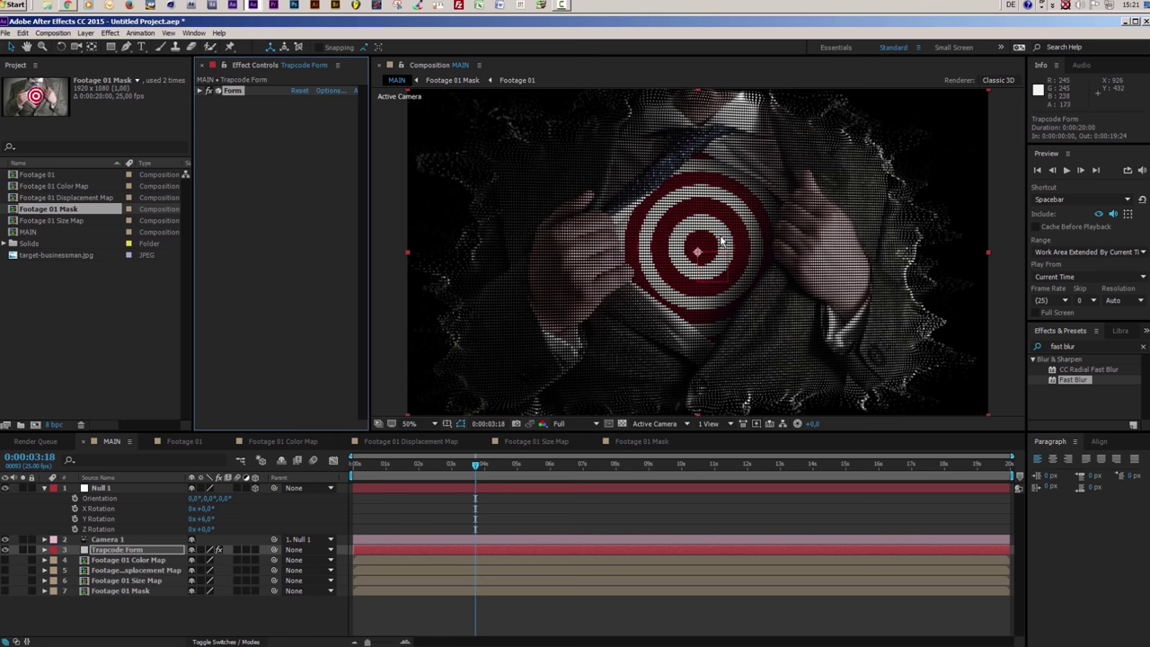
pyautogui.click(1064, 346)
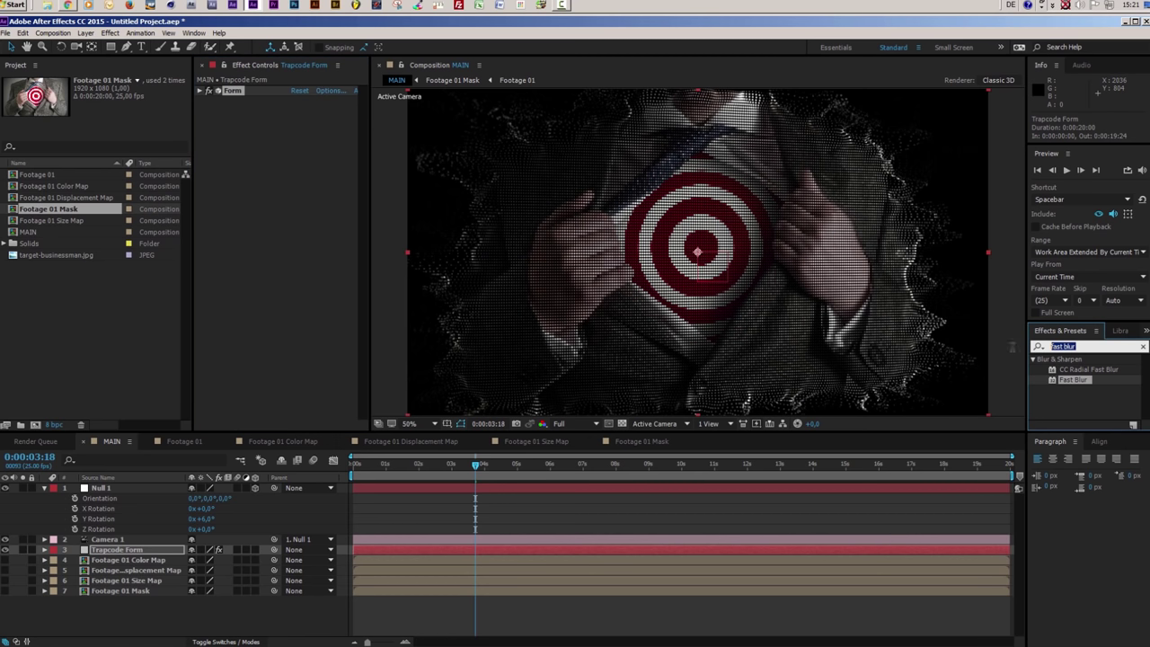
pyautogui.write('level')
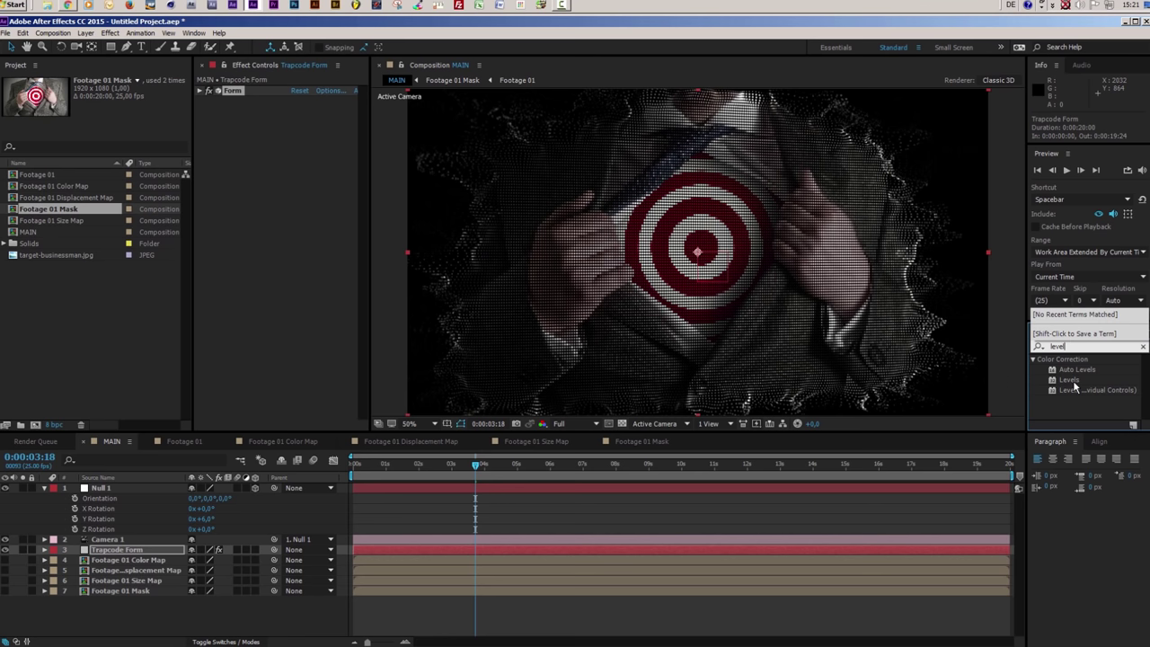
pyautogui.moveTo(1070, 380); pyautogui.dragTo(223, 131)
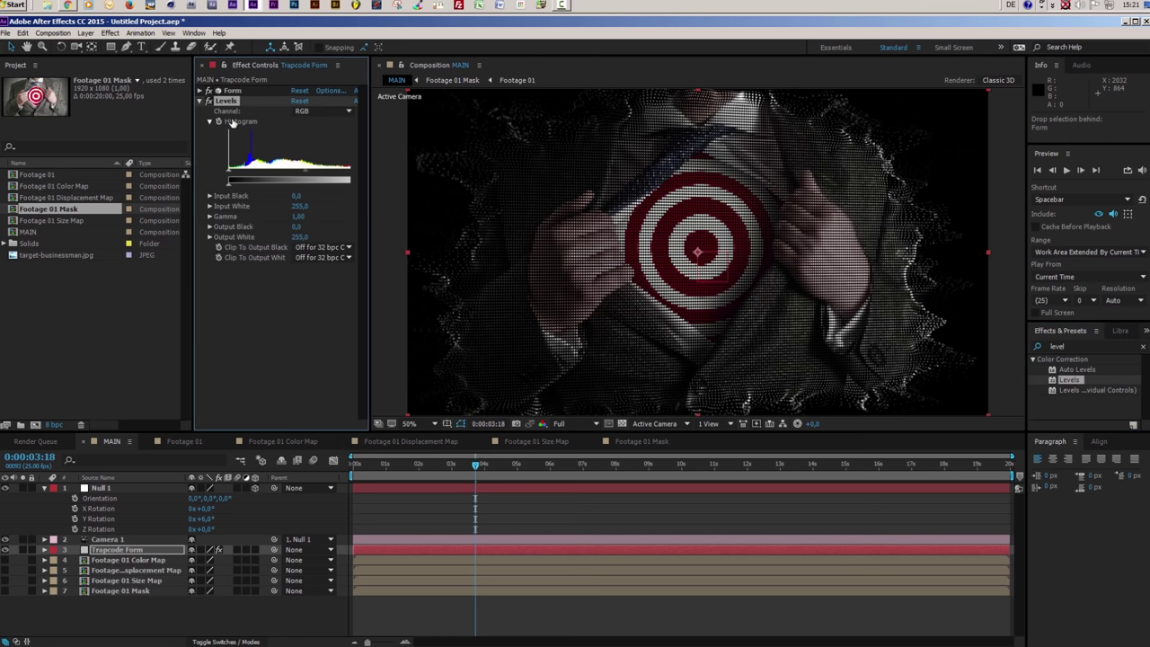
# Brighten the Trapcode Form layer by setting Input White to 207 in Levels, keeping Input Black at 0
pyautogui.moveTo(367, 157); pyautogui.dragTo(414, 158)
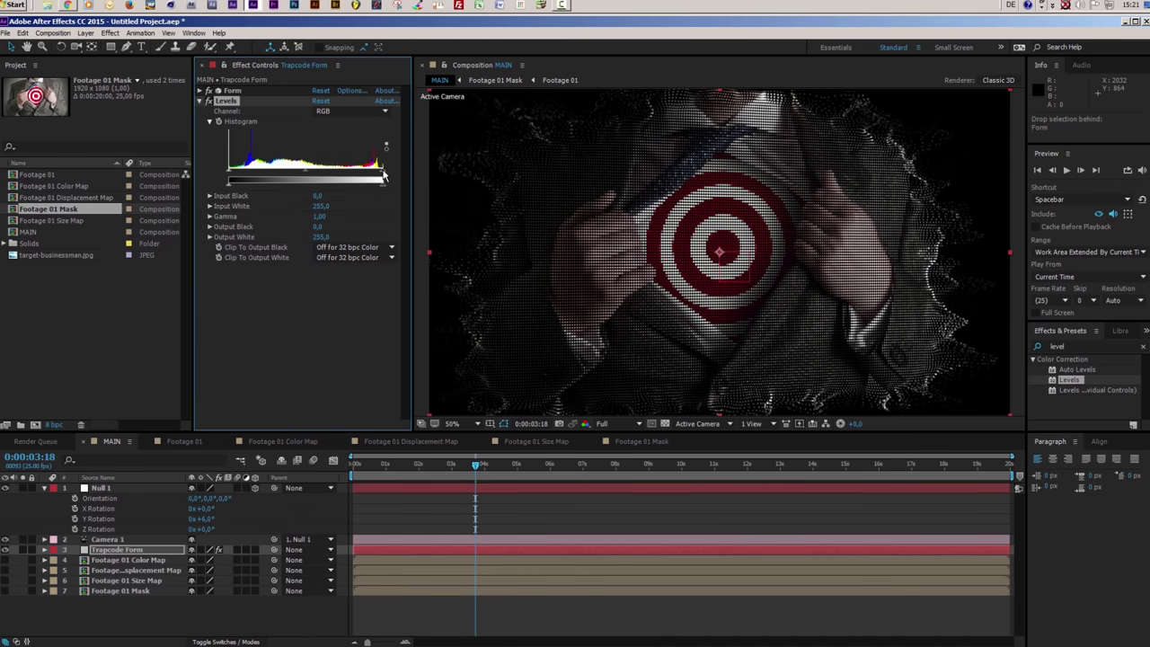
pyautogui.moveTo(379, 174)
pyautogui.mouseDown()
pyautogui.moveTo(347, 178)
pyautogui.moveTo(381, 177)
pyautogui.mouseUp()
pyautogui.moveTo(378, 175); pyautogui.dragTo(328, 195)
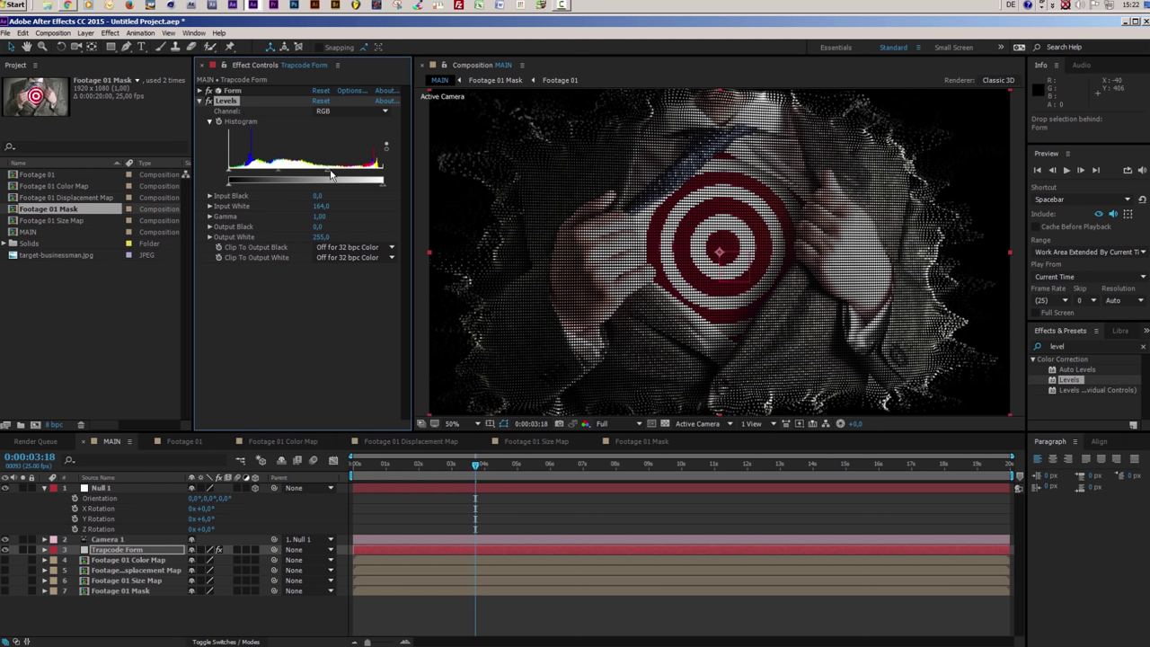
pyautogui.moveTo(329, 175); pyautogui.dragTo(356, 184)
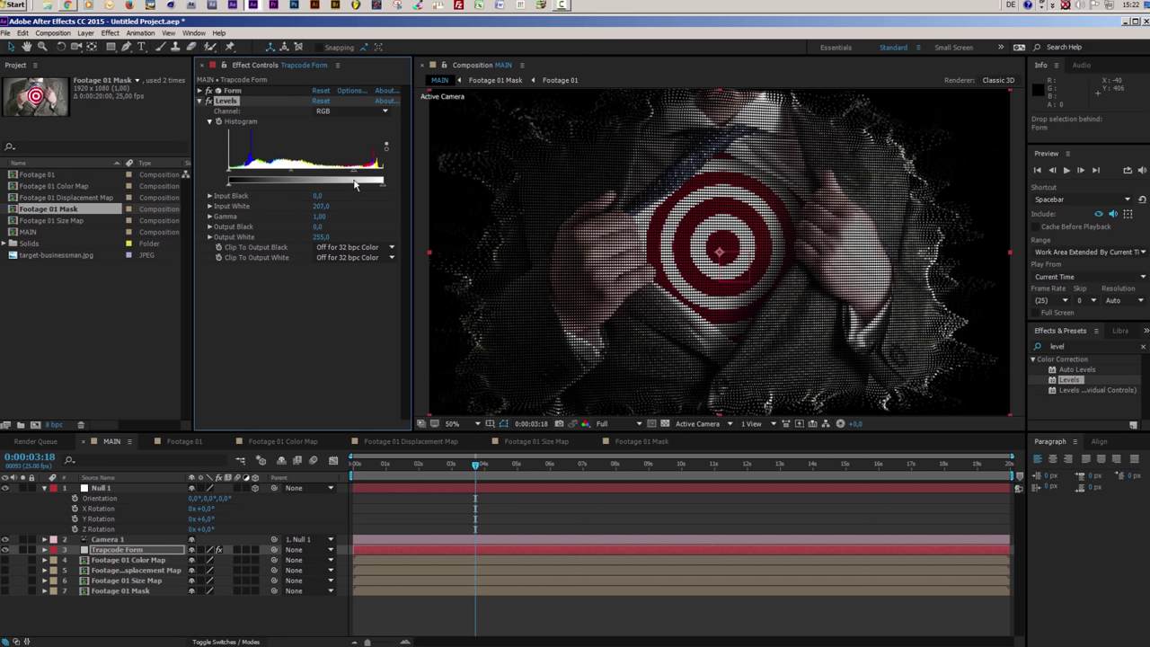
pyautogui.moveTo(228, 174)
pyautogui.mouseDown()
pyautogui.moveTo(250, 179)
pyautogui.moveTo(212, 179)
pyautogui.mouseUp()
# Find the Stylize Glow effect and add it below Levels on the Trapcode Form layer
pyautogui.click(1066, 346)
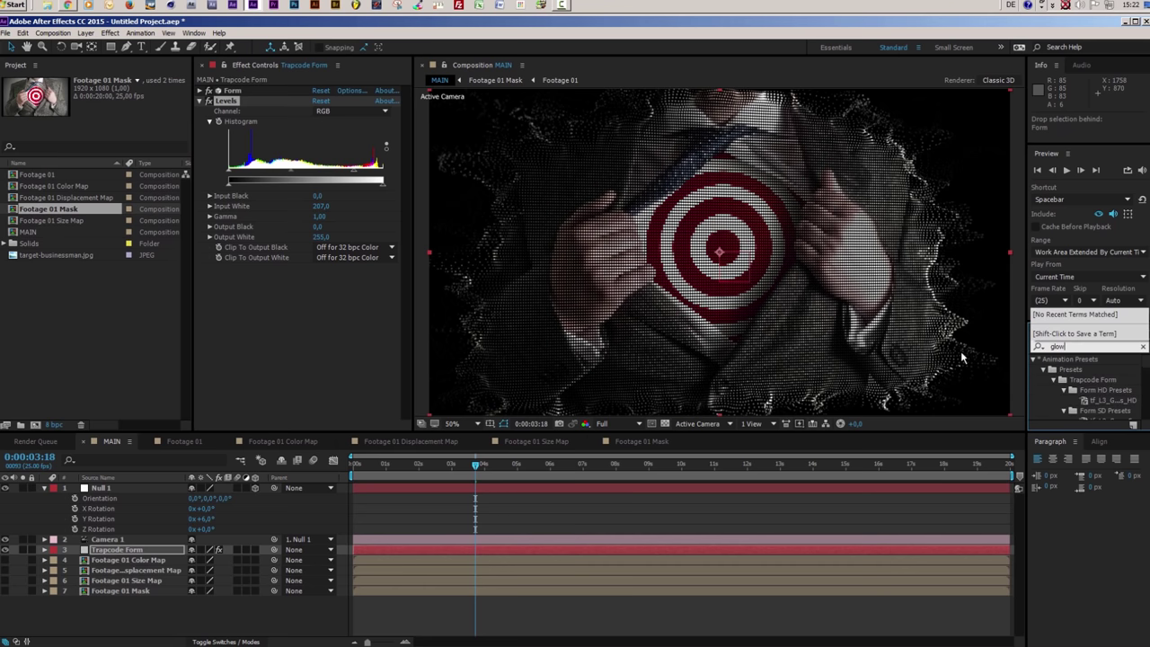
pyautogui.write('glow')
pyautogui.scroll(-2, 1065, 403)
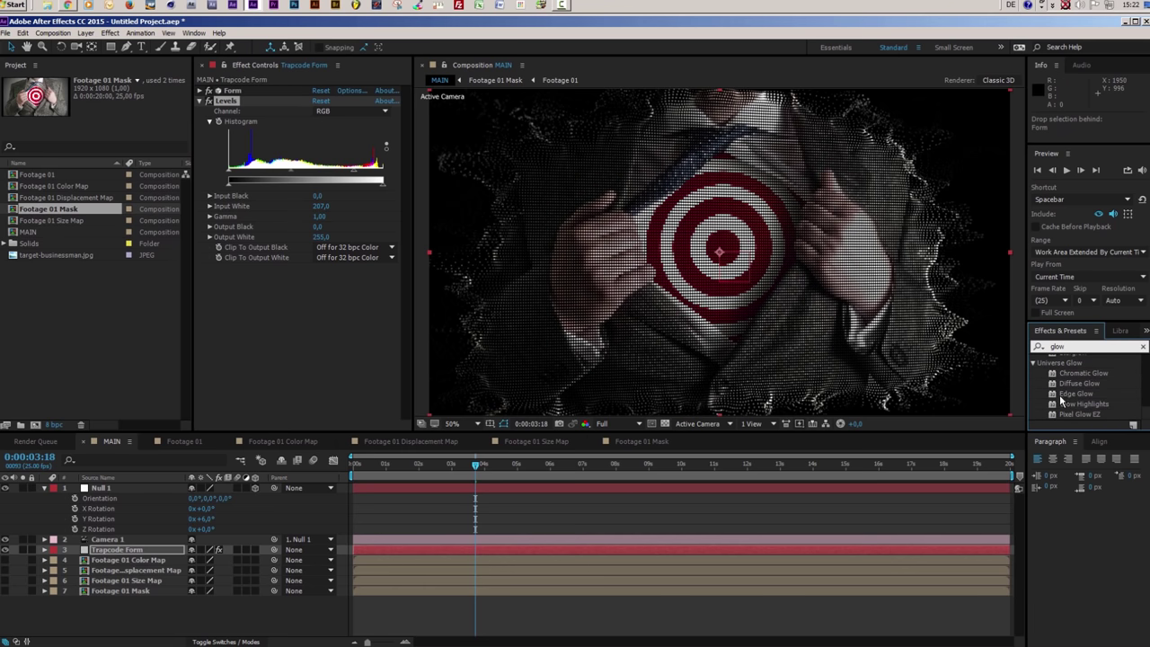
pyautogui.scroll(1, 1074, 396)
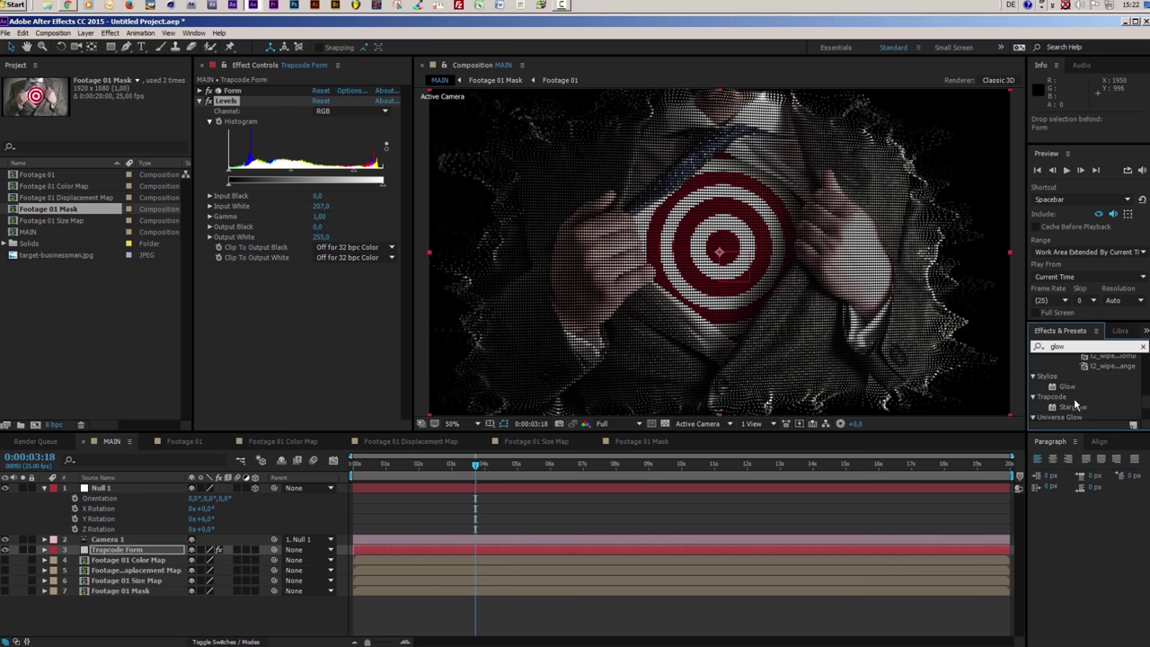
pyautogui.moveTo(1066, 387); pyautogui.dragTo(248, 281)
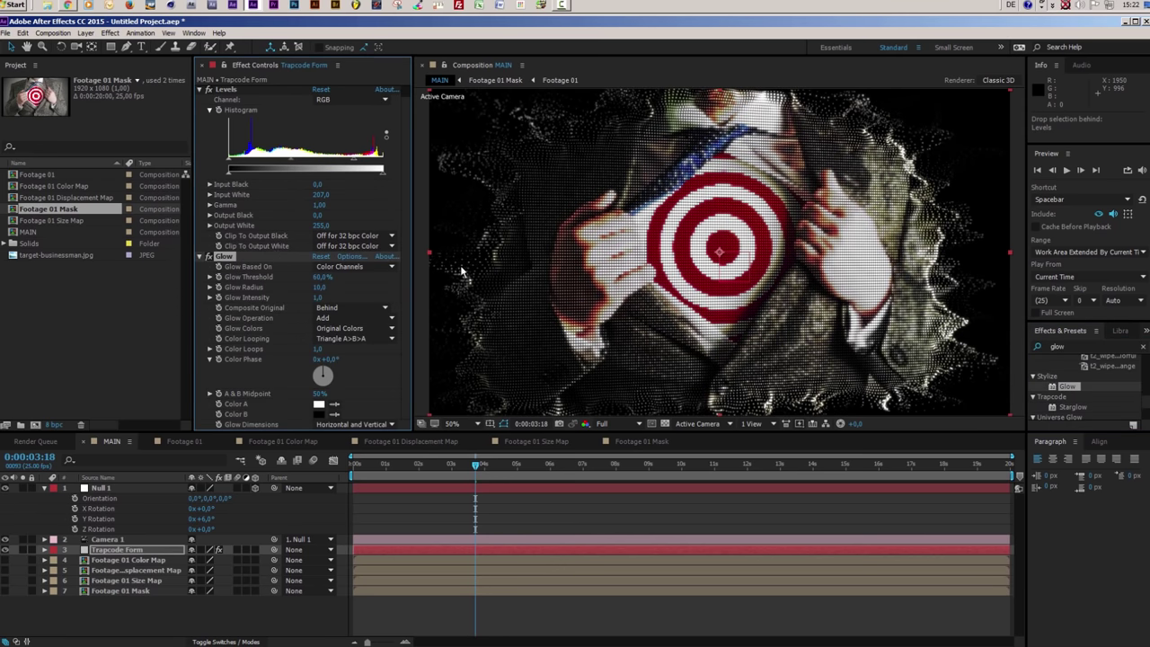
# Set the Glow Threshold to 95.7% and inspect the particles around the target at 100% magnification
pyautogui.moveTo(319, 279); pyautogui.dragTo(391, 281)
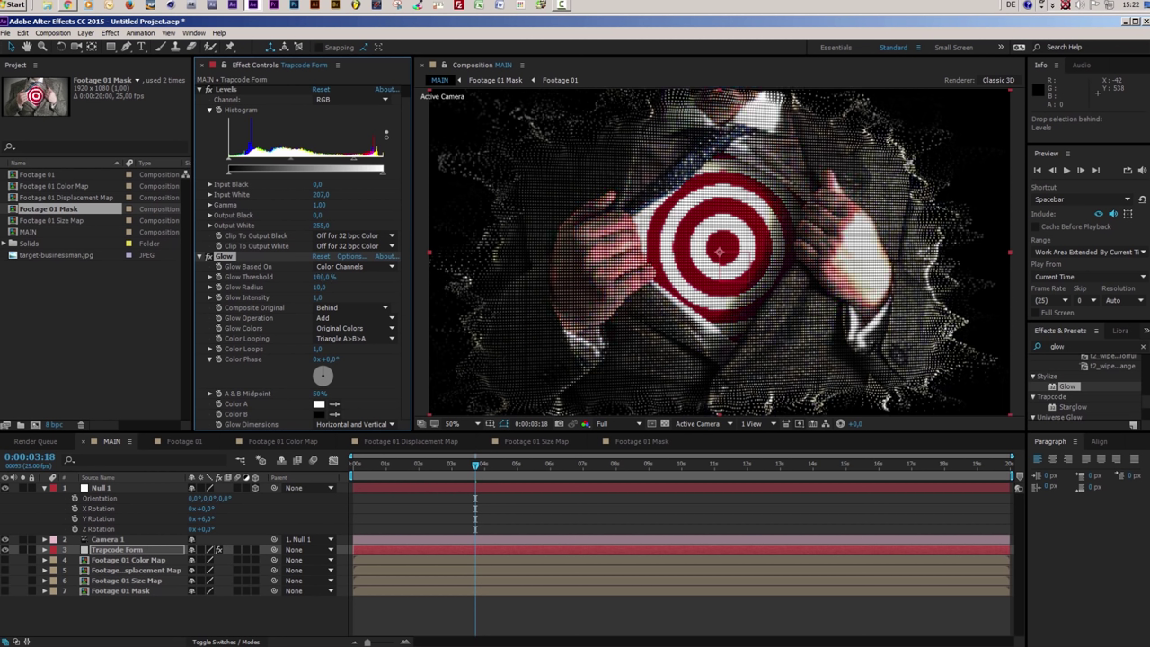
pyautogui.moveTo(321, 277)
pyautogui.mouseDown()
pyautogui.moveTo(297, 277)
pyautogui.moveTo(321, 280)
pyautogui.mouseUp()
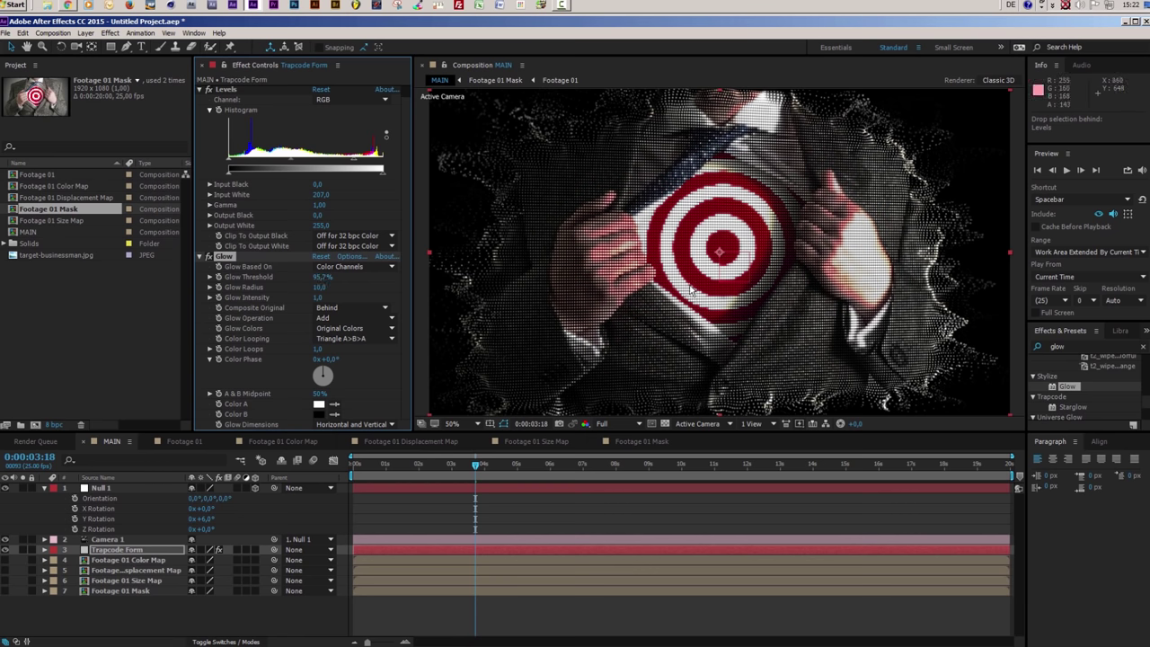
pyautogui.press('/')
pyautogui.press(',')
pyautogui.press('/')
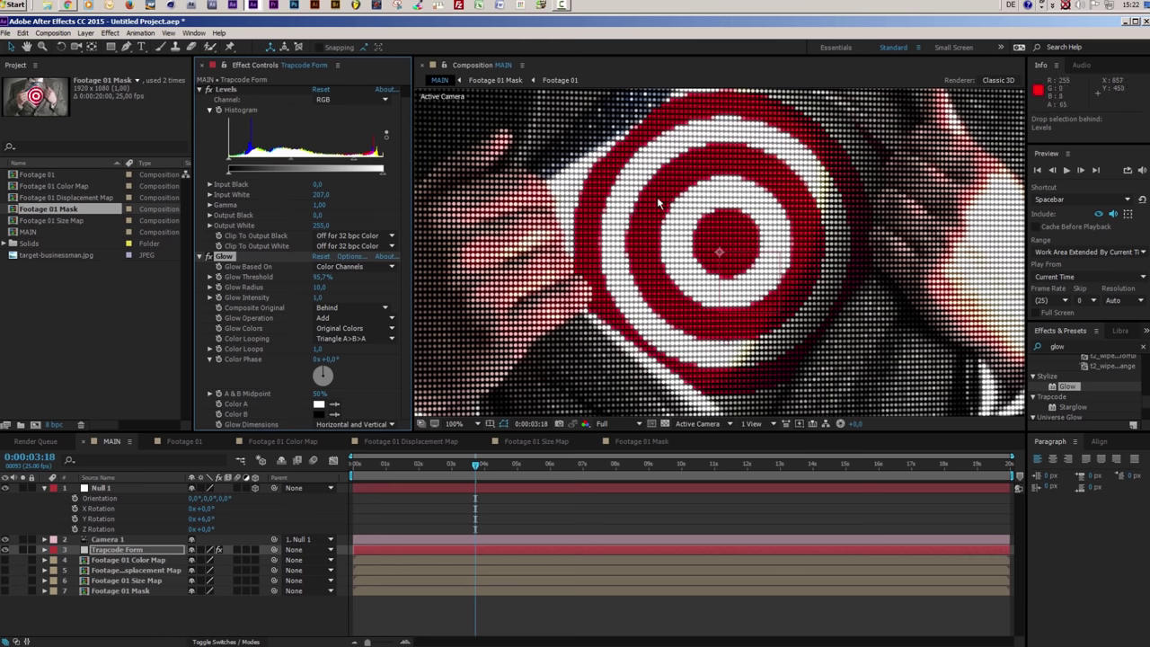
pyautogui.press(',')
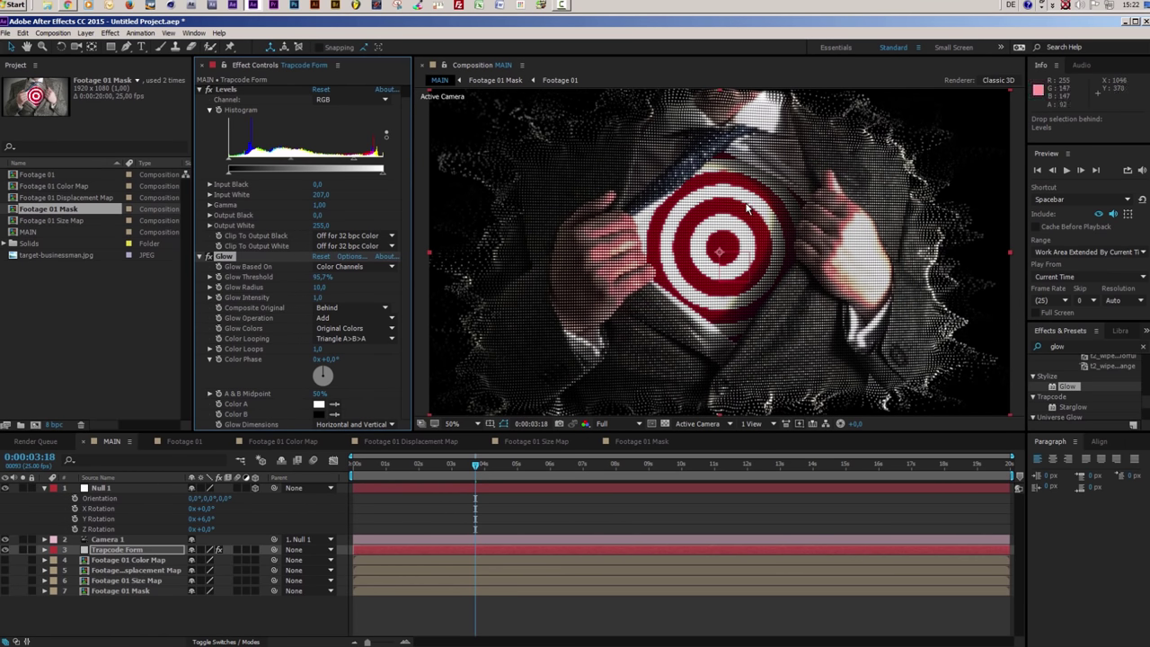
pyautogui.press('/')
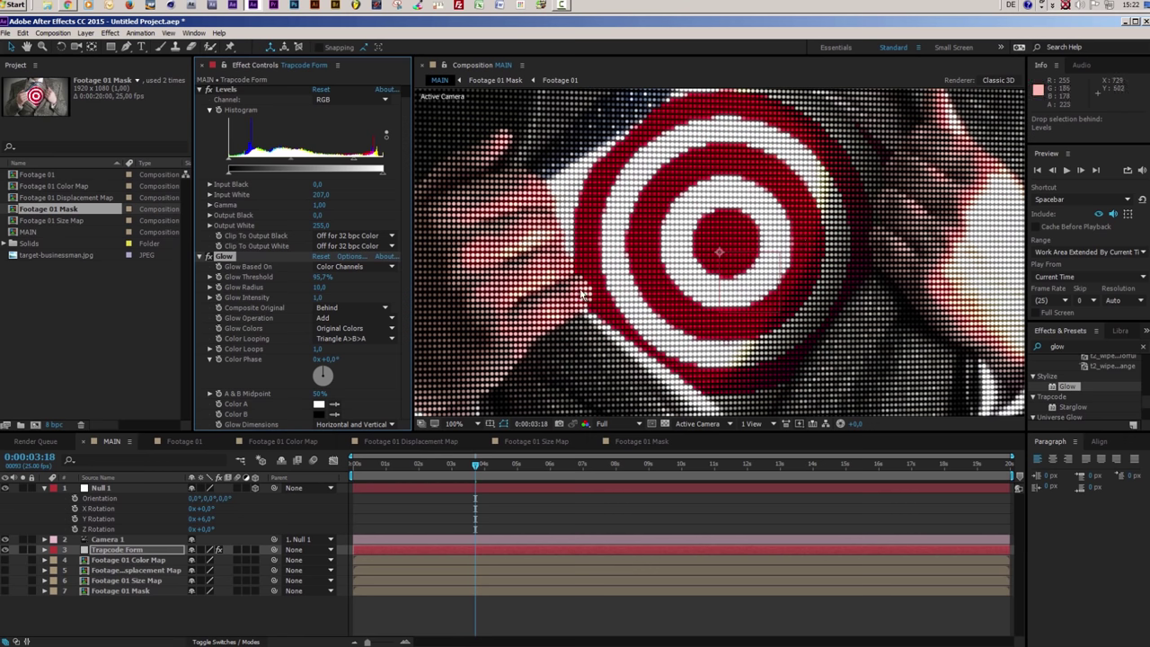
# In the Footage 01 Size Map composition, set the Tint's Map Black To to 333333 and Map White To to AAAAAA, and return to MAIN
pyautogui.click(539, 441)
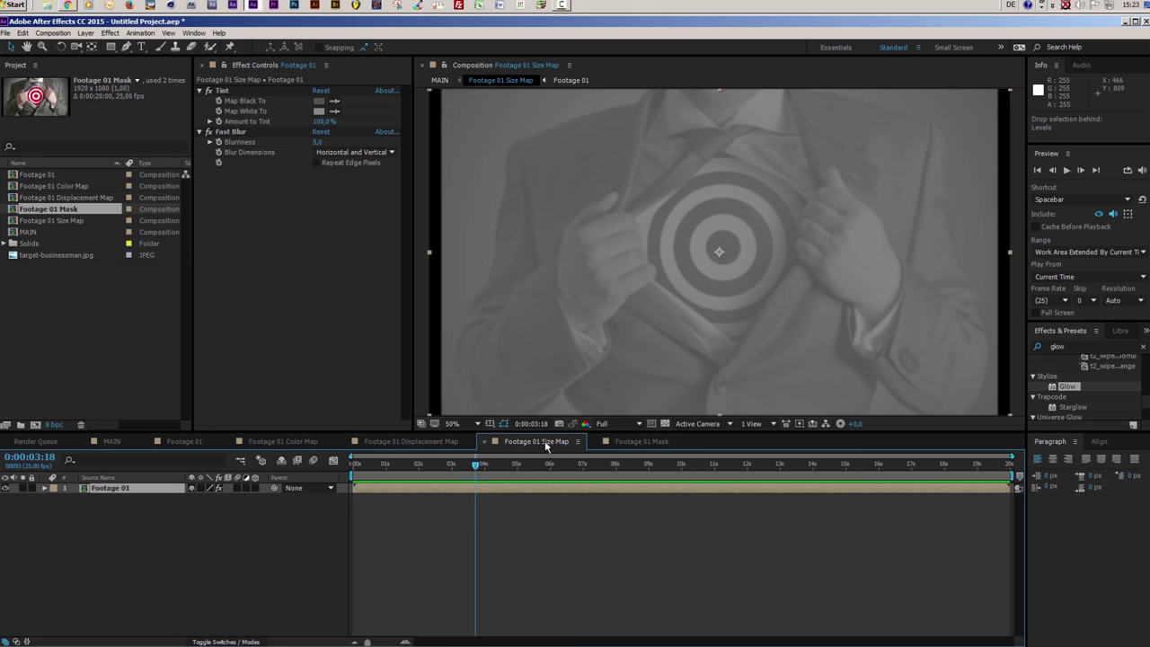
pyautogui.click(319, 101)
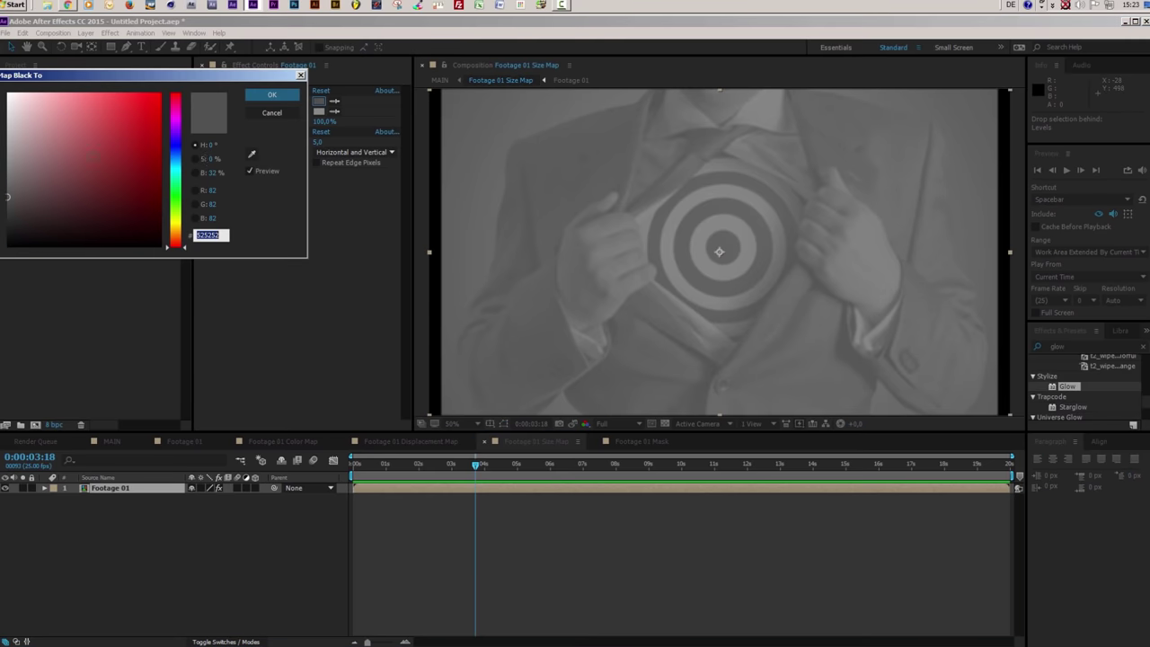
pyautogui.click(5, 213)
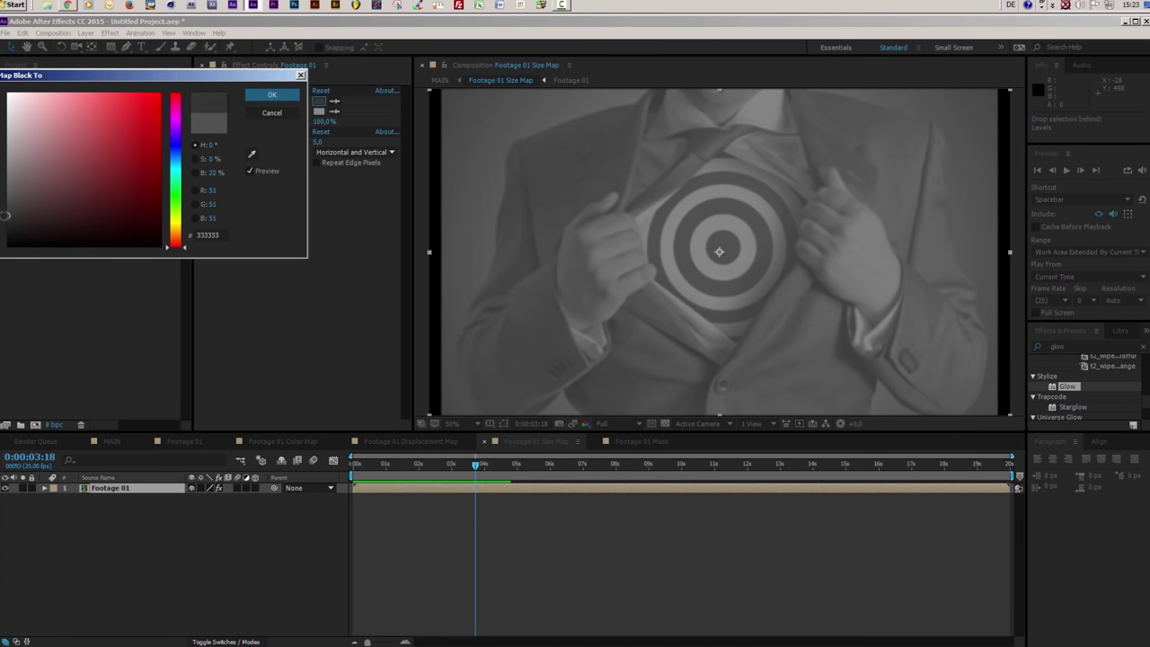
pyautogui.click(261, 95)
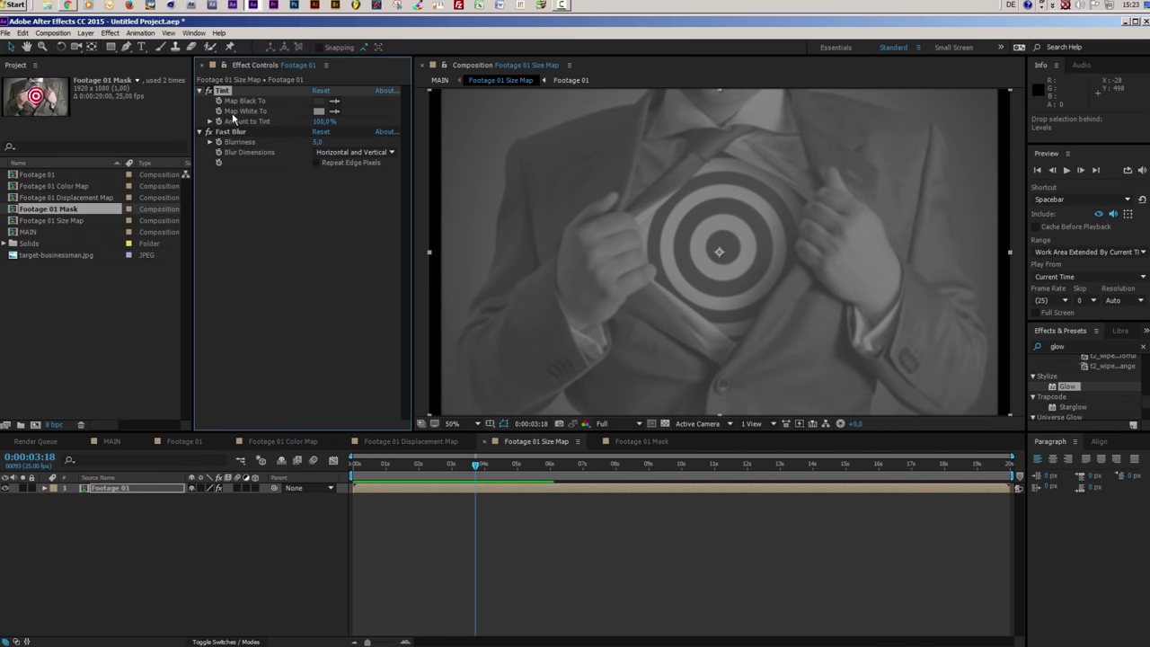
pyautogui.click(319, 110)
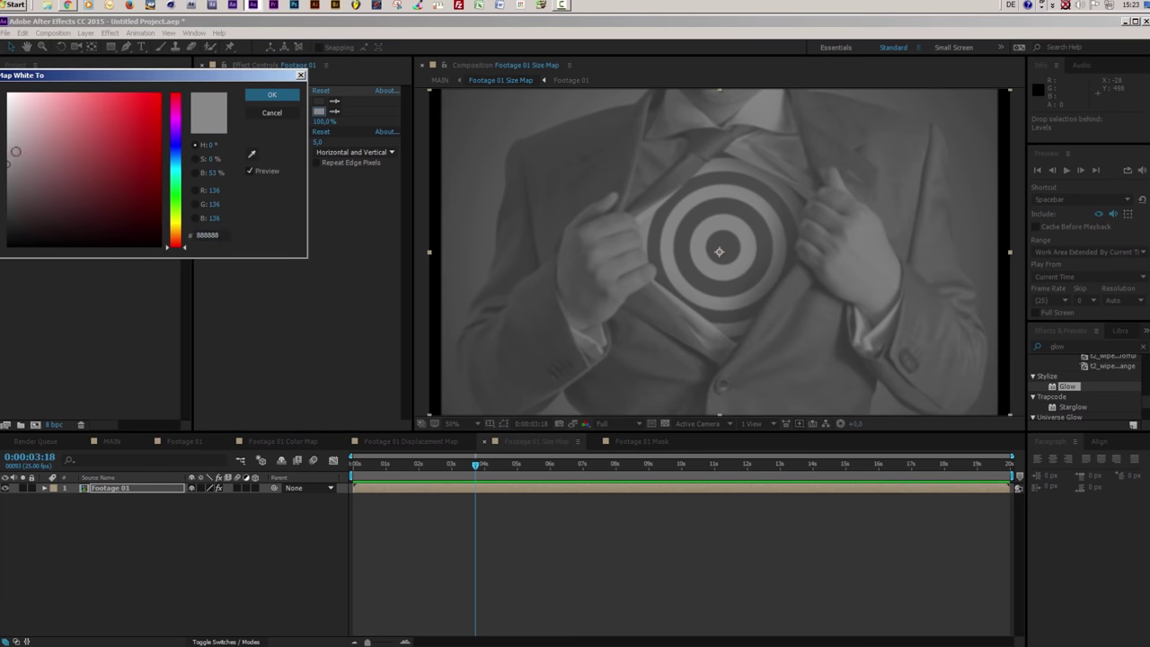
pyautogui.click(7, 142)
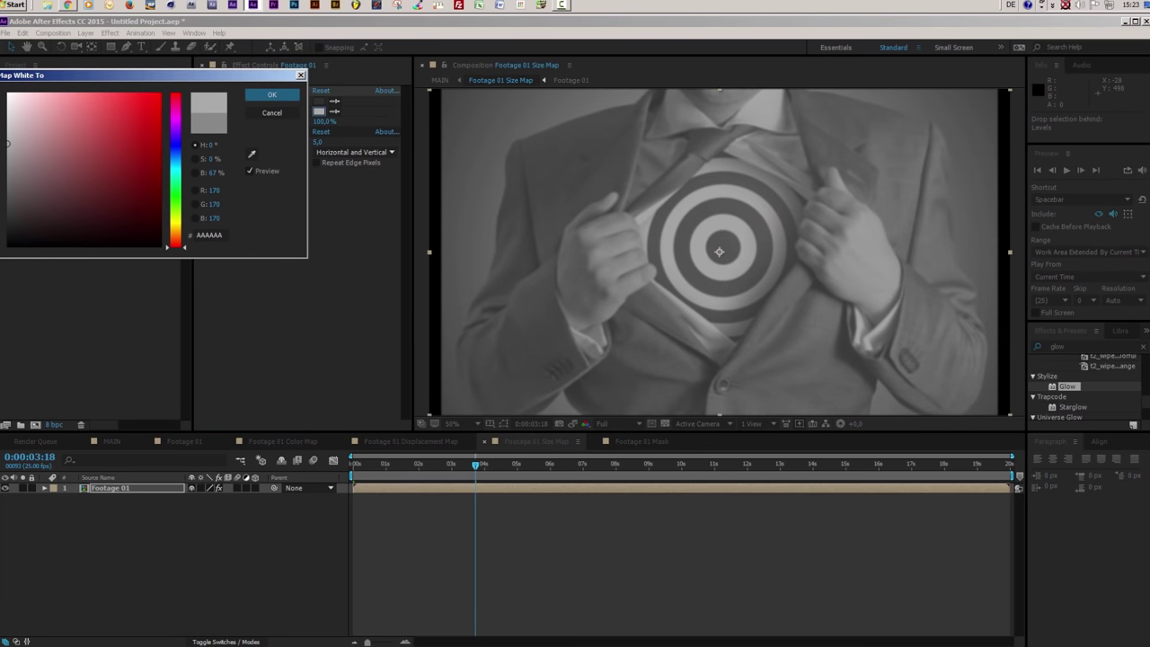
pyautogui.click(271, 94)
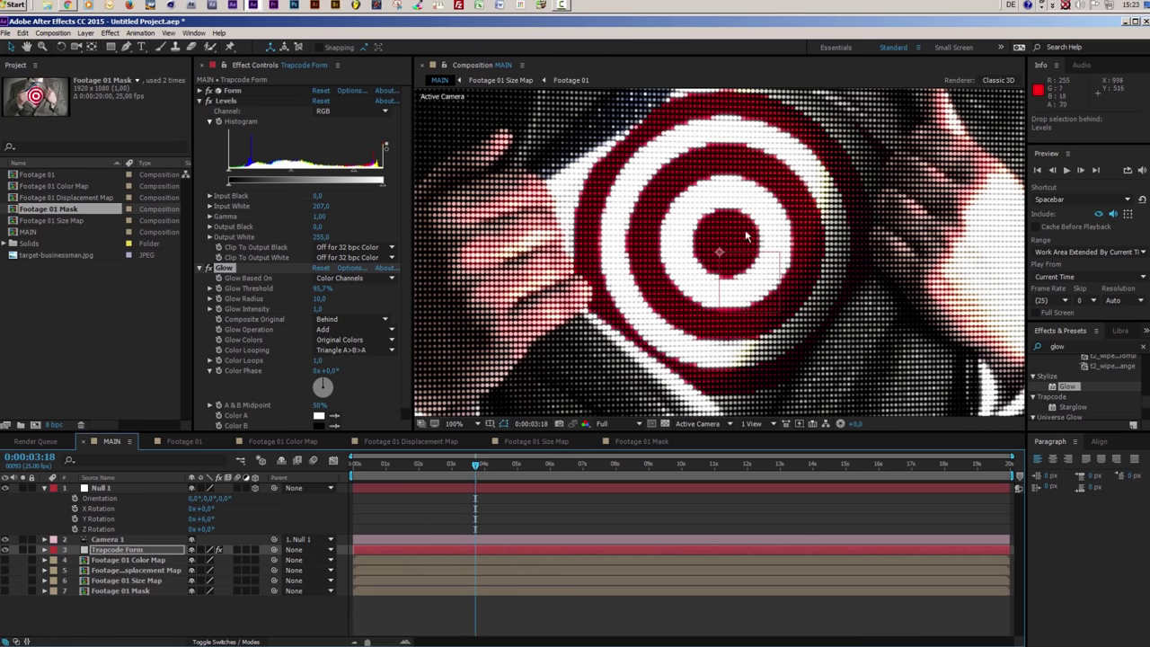
# Collapse Levels and Glow on the Trapcode Form layer and set the Form particle Size to 6
pyautogui.click(120, 551)
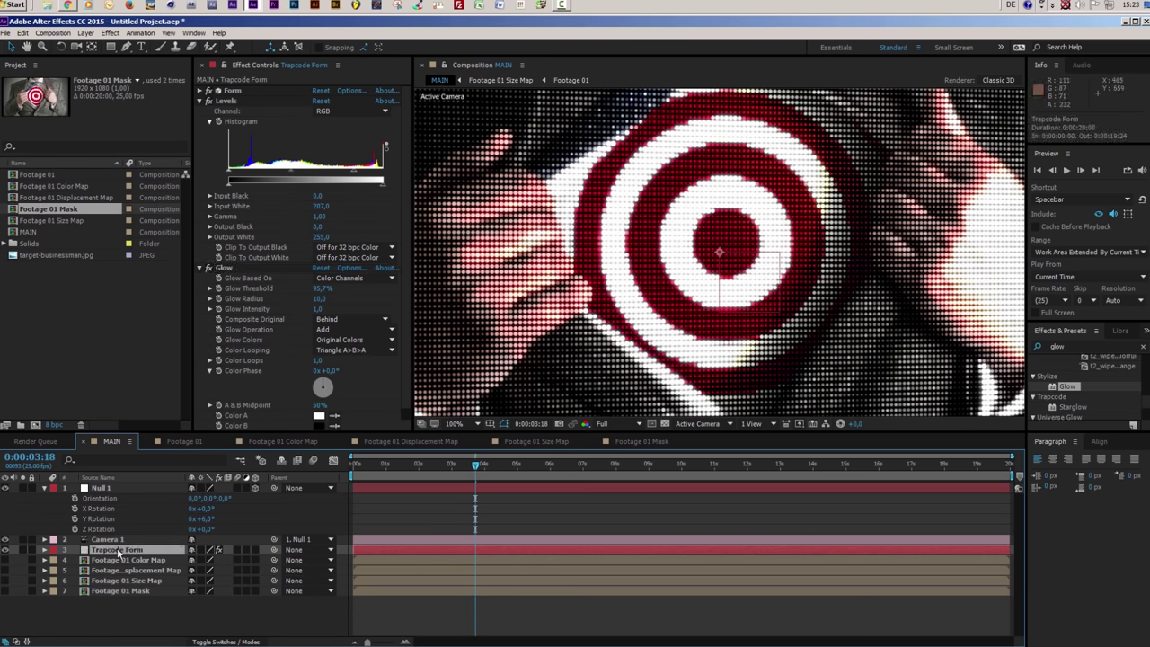
pyautogui.click(202, 102)
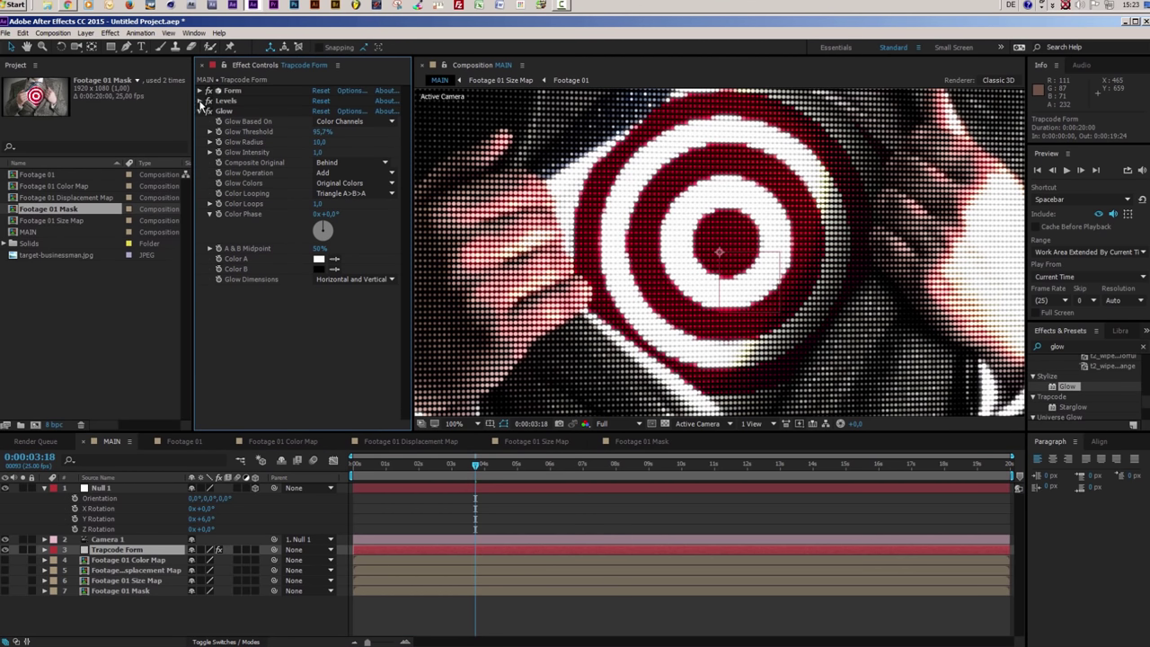
pyautogui.click(202, 111)
pyautogui.click(201, 90)
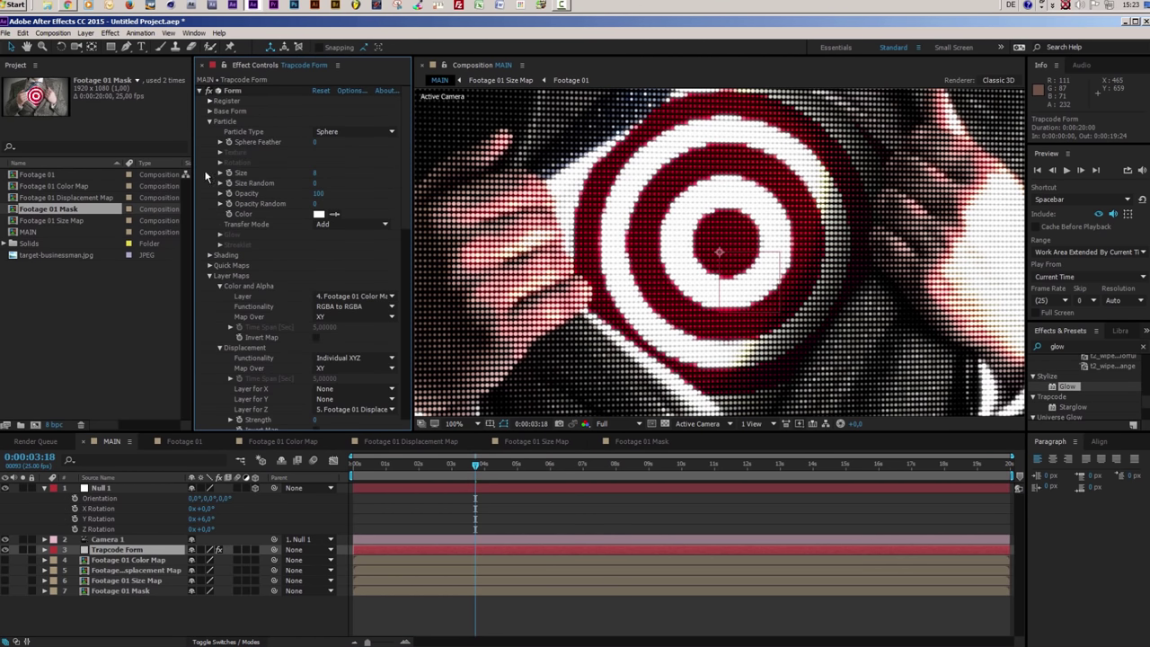
pyautogui.click(320, 173)
pyautogui.write('6')
pyautogui.press('Return')
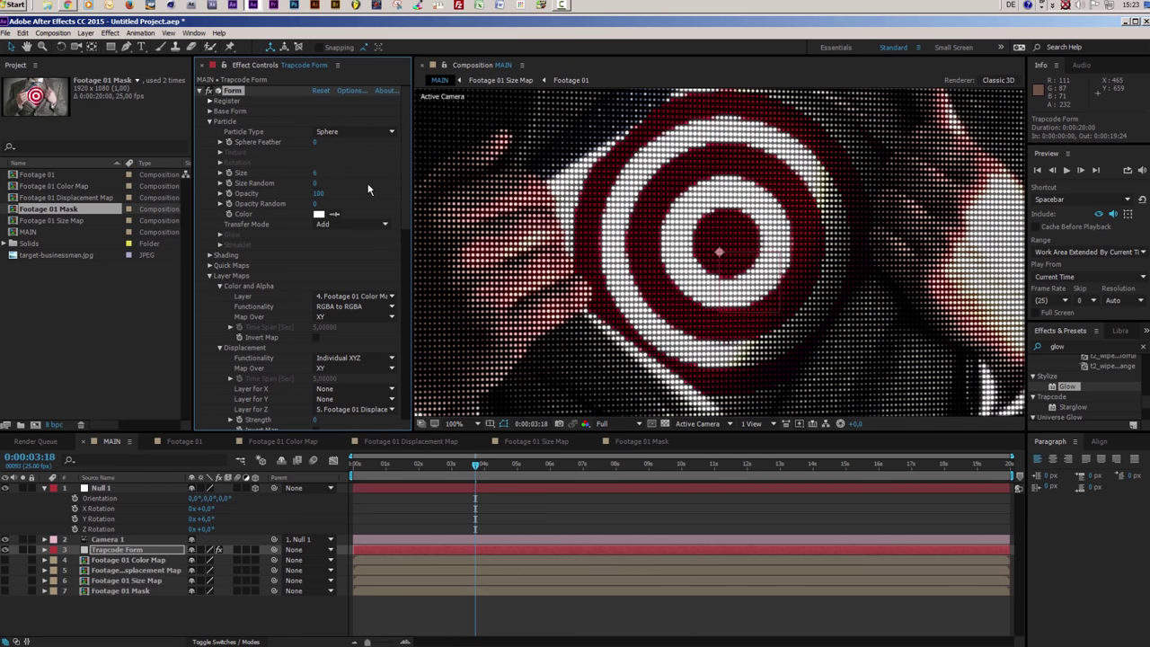
pyautogui.scroll(-10, 224, 211)
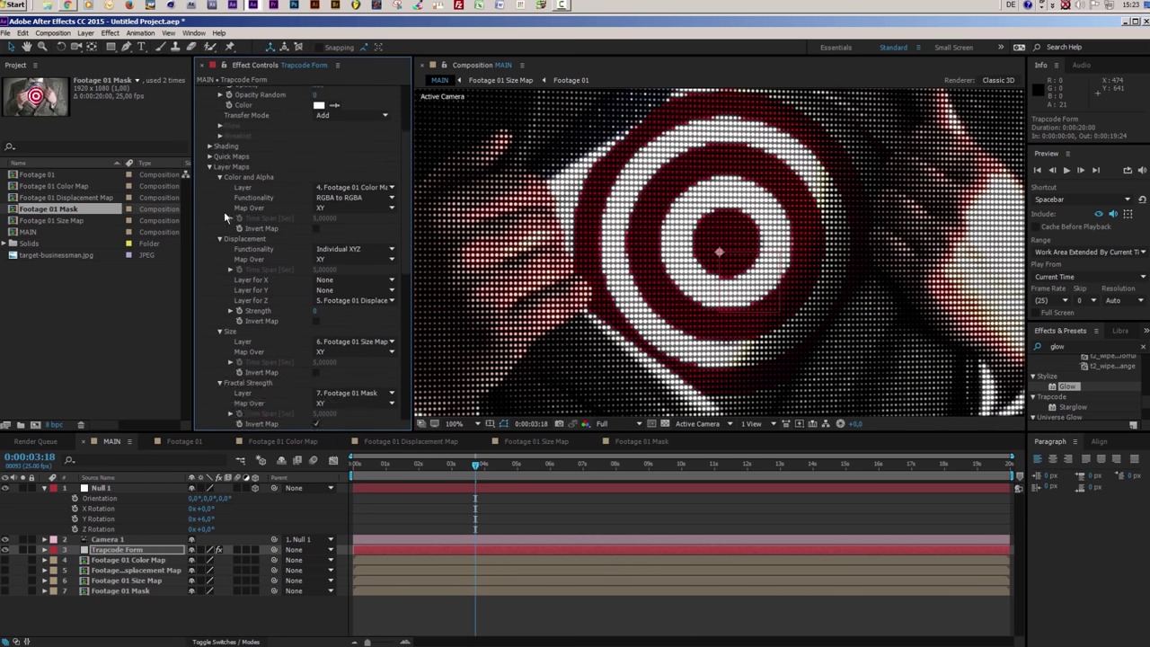
pyautogui.scroll(10, 216, 117)
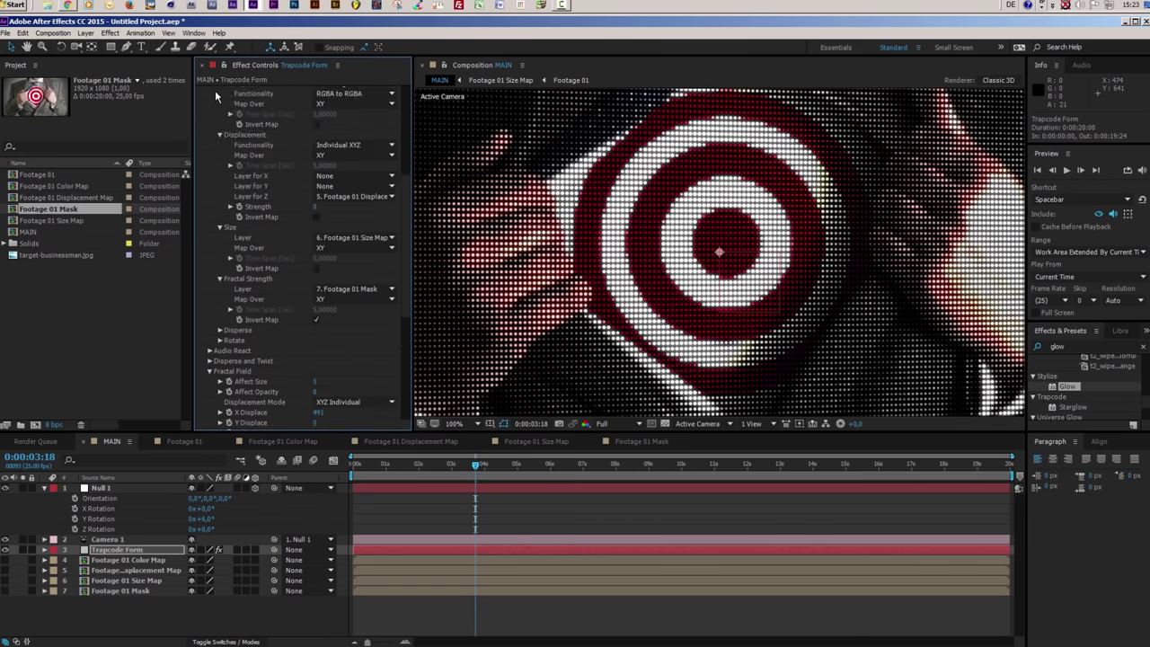
# Set the Glow Radius to 6, inspect the particles at 50% and 100% magnification, and collapse the Glow settings
pyautogui.click(199, 91)
pyautogui.click(199, 111)
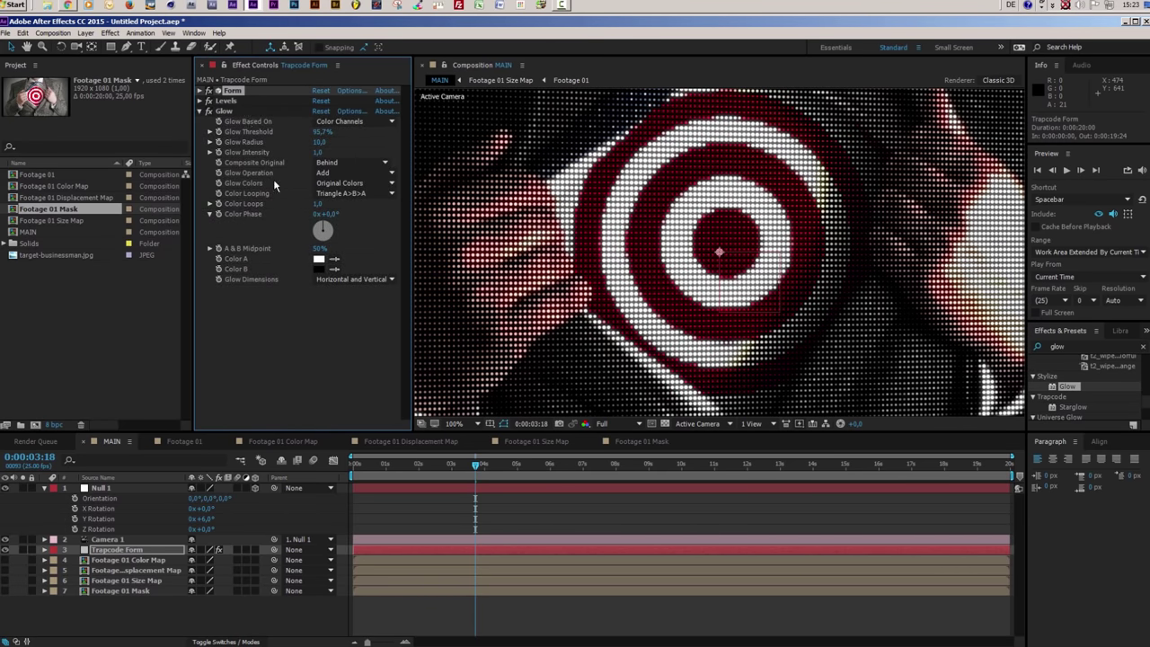
pyautogui.click(320, 142)
pyautogui.write('6')
pyautogui.press('Return')
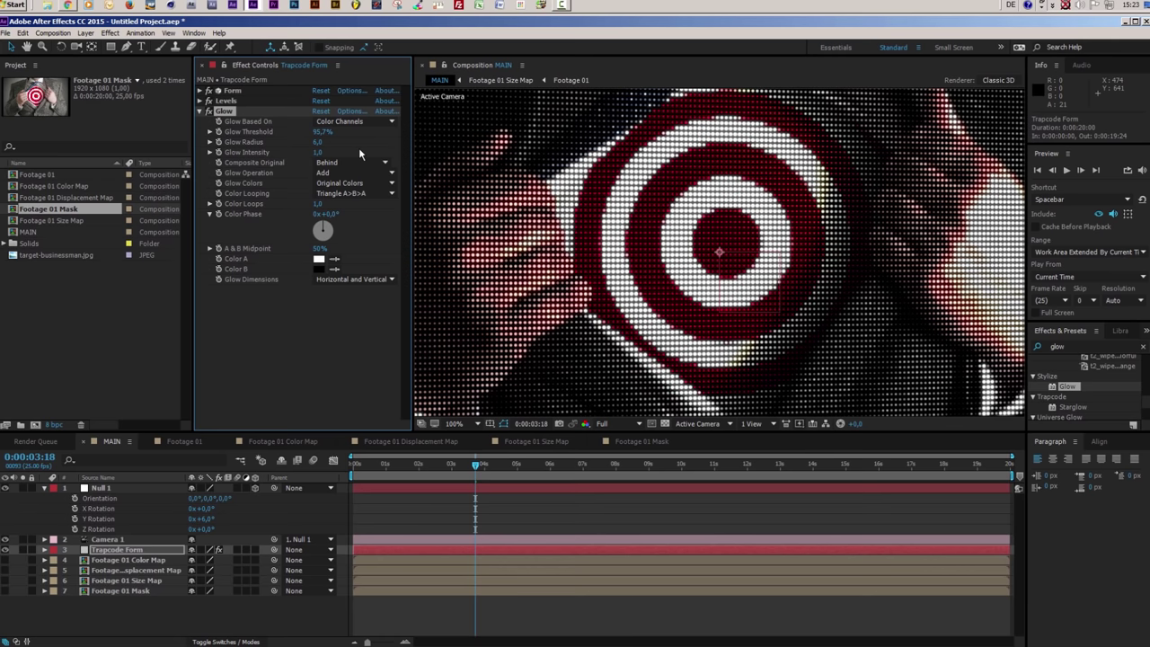
pyautogui.scroll(-4, 680, 260)
pyautogui.scroll(4, 681, 260)
pyautogui.scroll(-1, 732, 244)
pyautogui.scroll(-1, 870, 180)
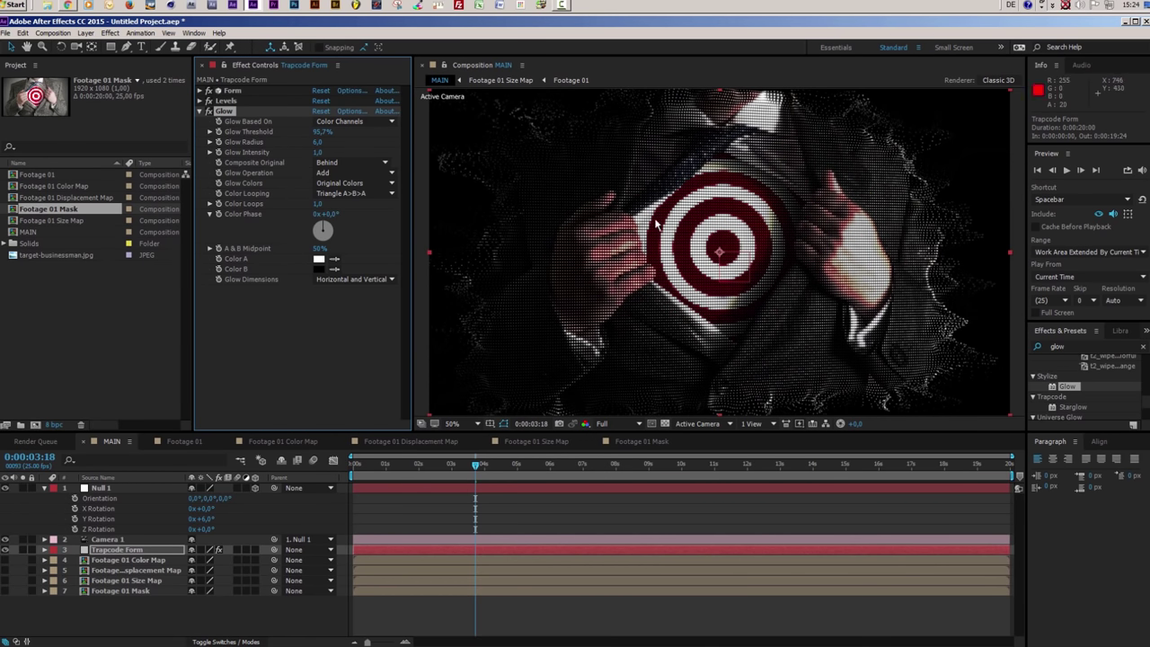
pyautogui.scroll(2, 723, 226)
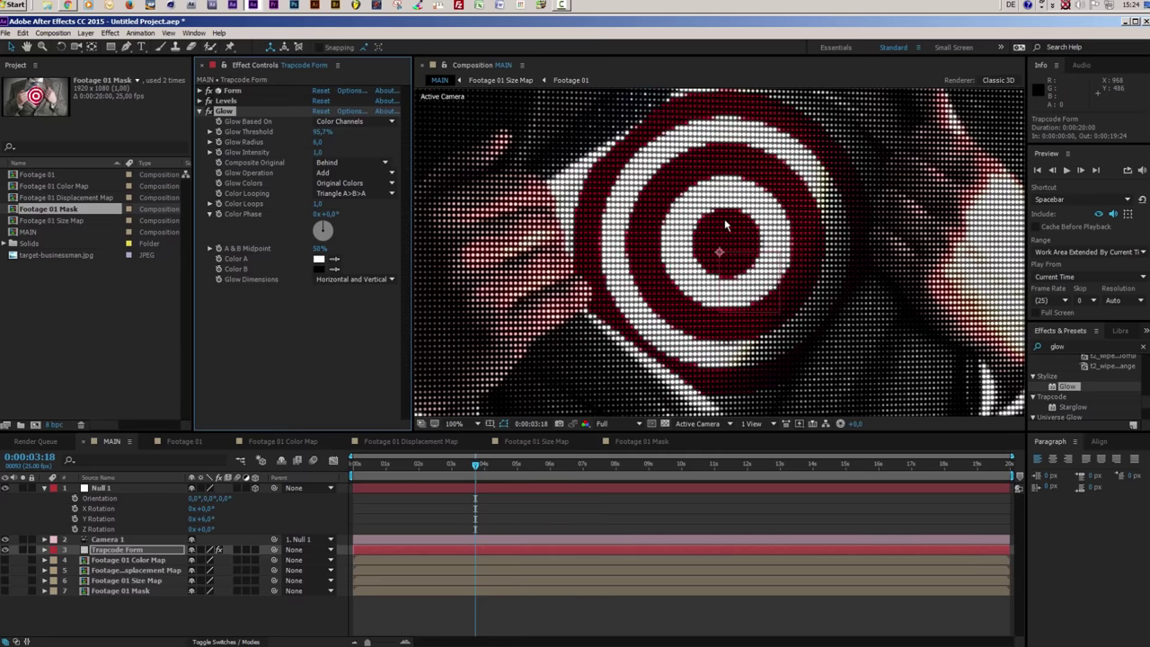
pyautogui.scroll(-2, 726, 226)
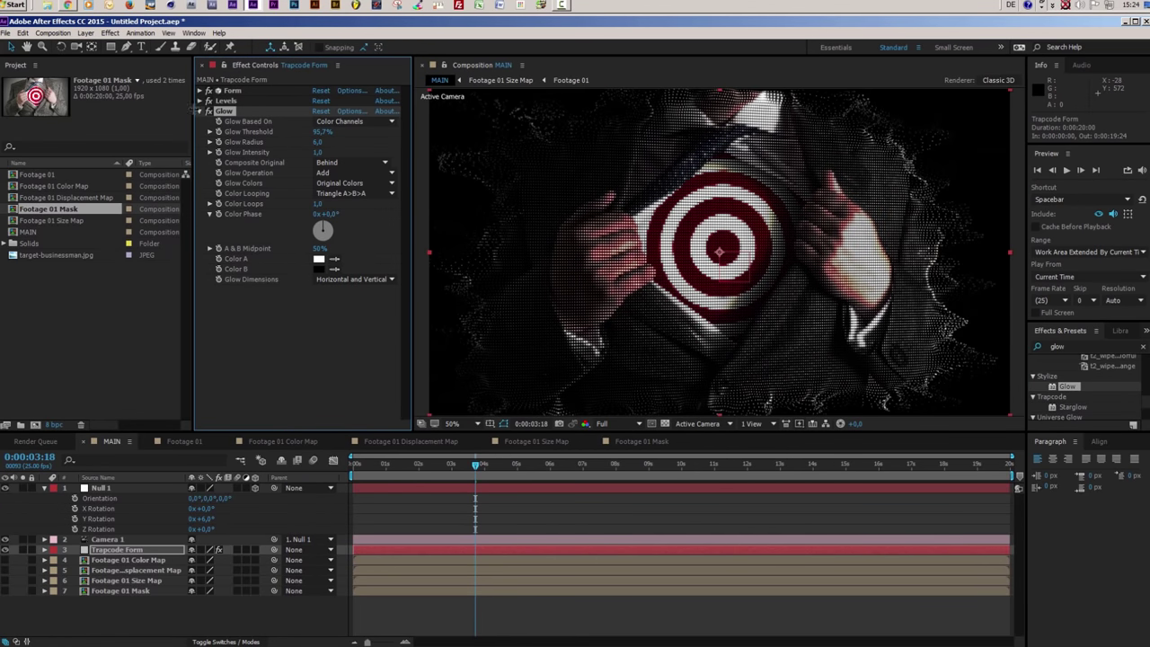
pyautogui.click(201, 110)
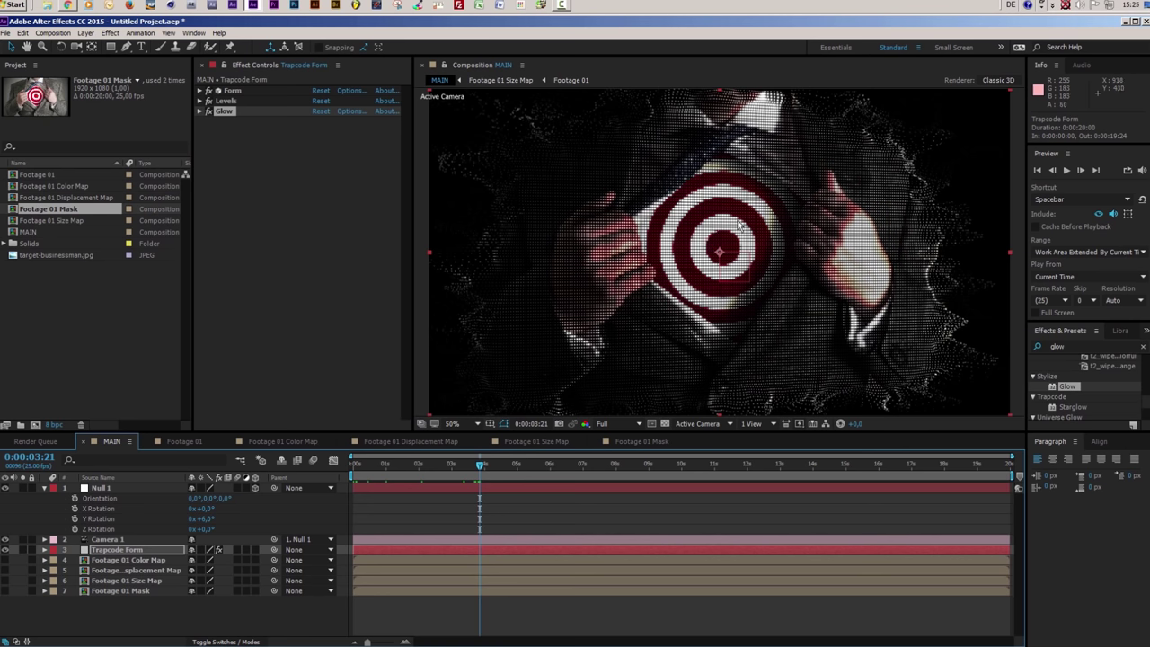
# At the first frame, show the Displacement settings of Form's Layer Maps and switch the viewer to 2 Views - Horizontal
pyautogui.moveTo(478, 471); pyautogui.dragTo(332, 484)
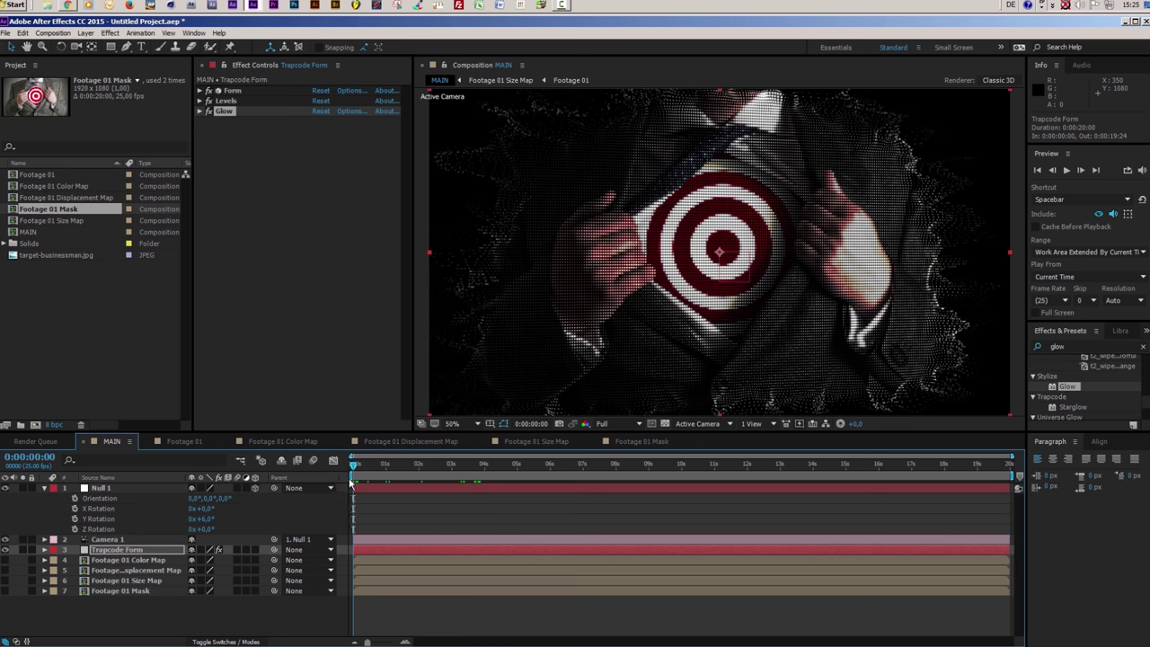
pyautogui.click(115, 551)
pyautogui.click(201, 93)
pyautogui.click(200, 91)
pyautogui.click(209, 122)
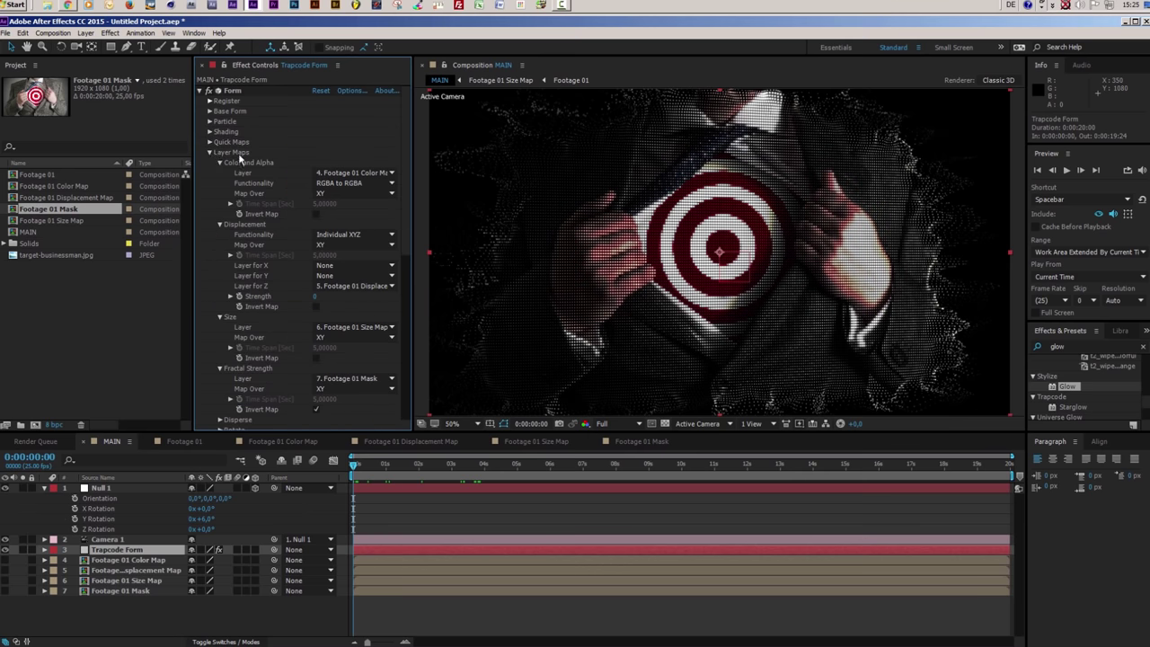
pyautogui.scroll(-3, 282, 214)
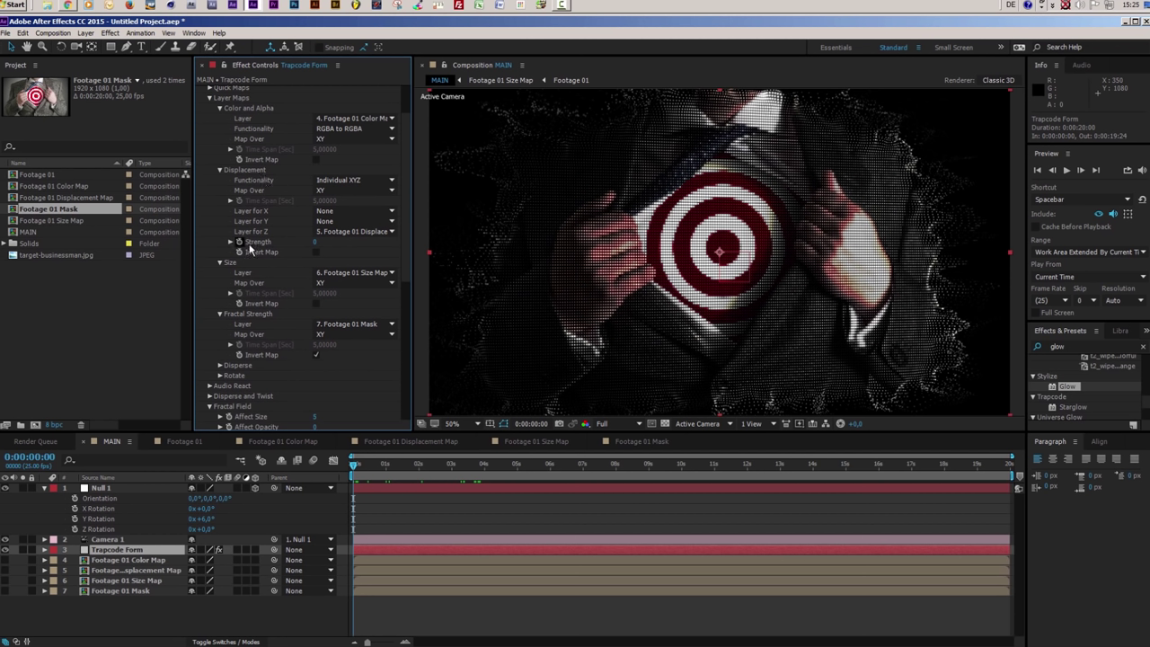
pyautogui.click(751, 424)
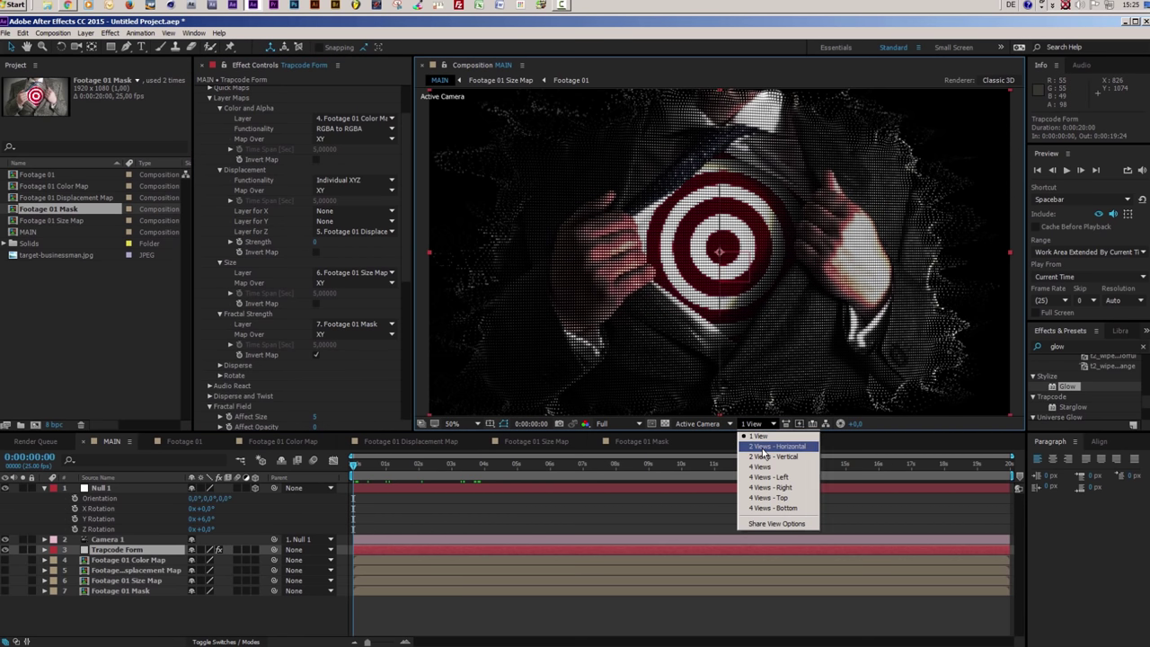
pyautogui.click(763, 447)
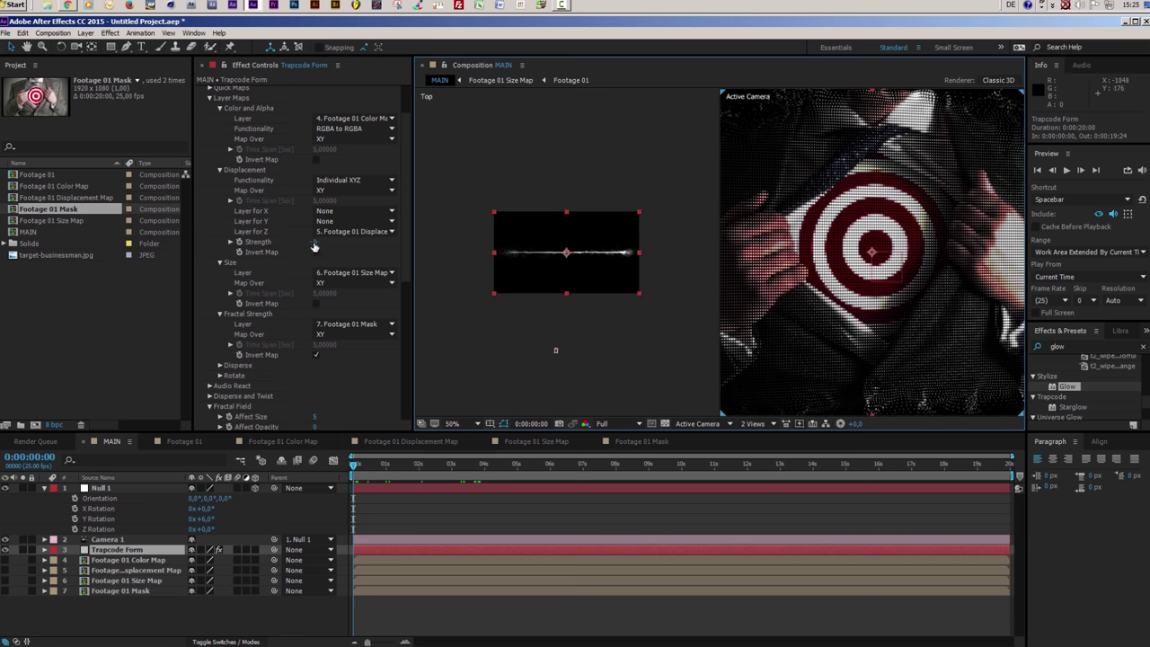
# Try several Displacement Strength values on Form, then set it to -1200 with a keyframe at the first frame
pyautogui.moveTo(315, 242); pyautogui.dragTo(422, 242)
pyautogui.moveTo(314, 242); pyautogui.dragTo(260, 255)
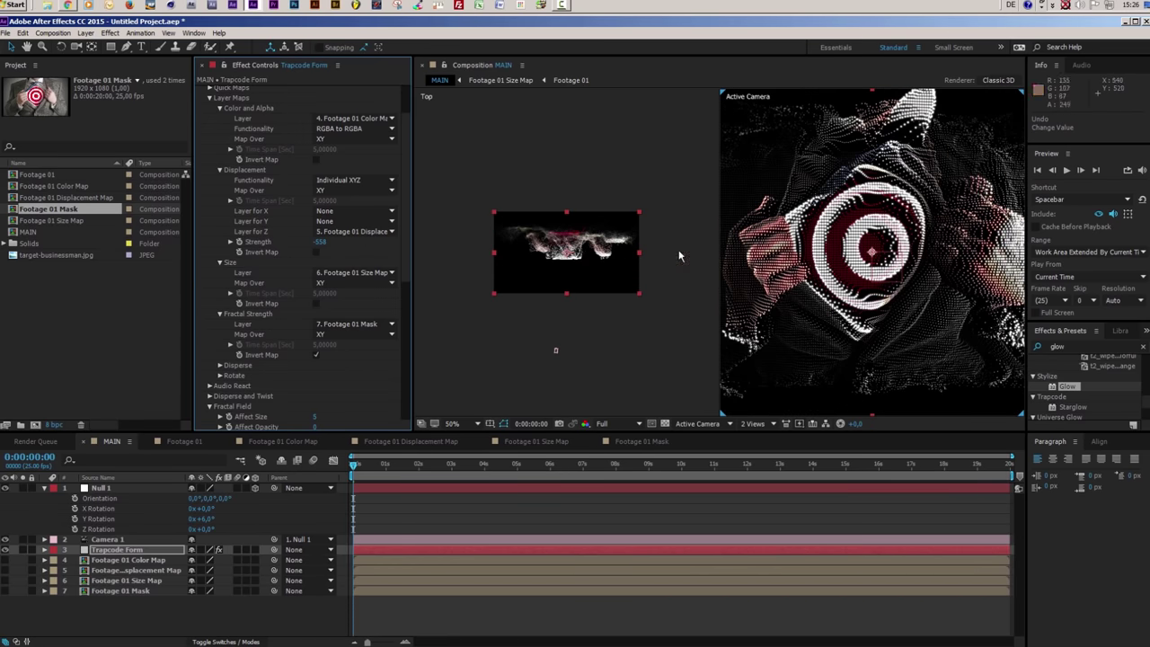
pyautogui.moveTo(320, 243); pyautogui.dragTo(375, 238)
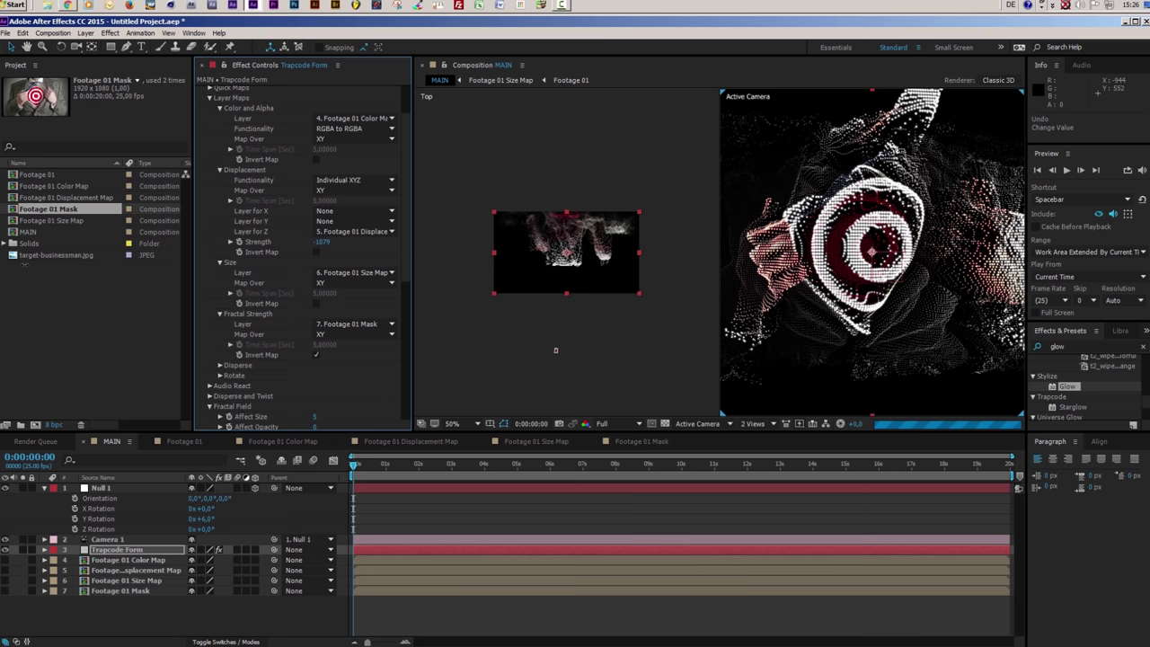
pyautogui.click(322, 244)
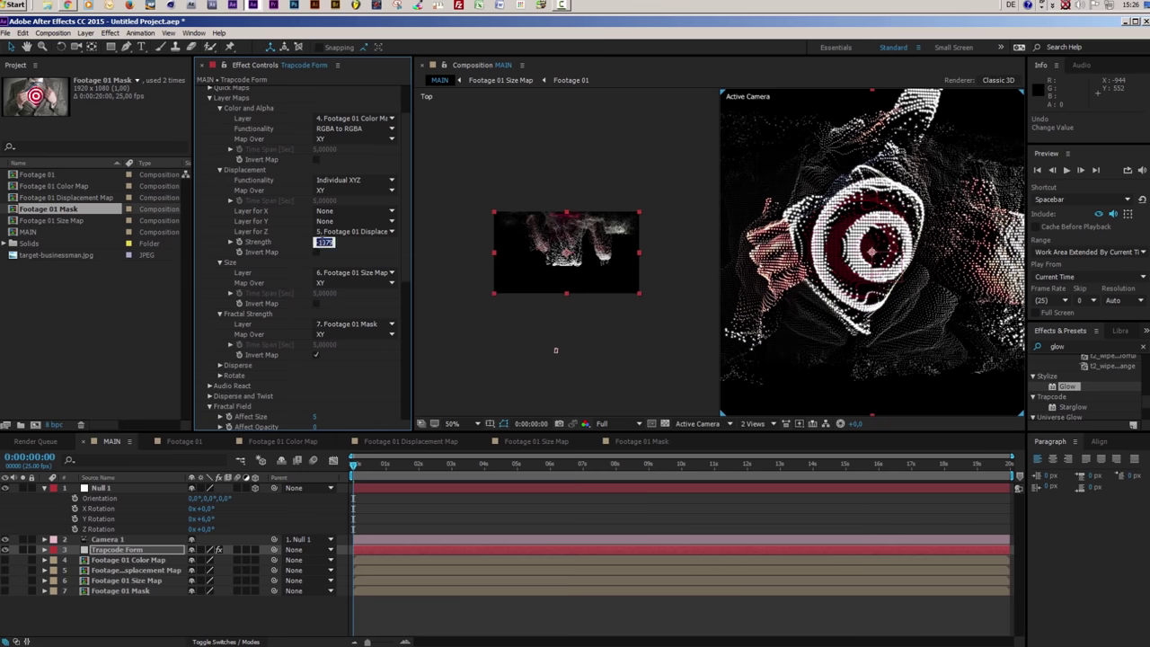
pyautogui.write('-1200')
pyautogui.press('Return')
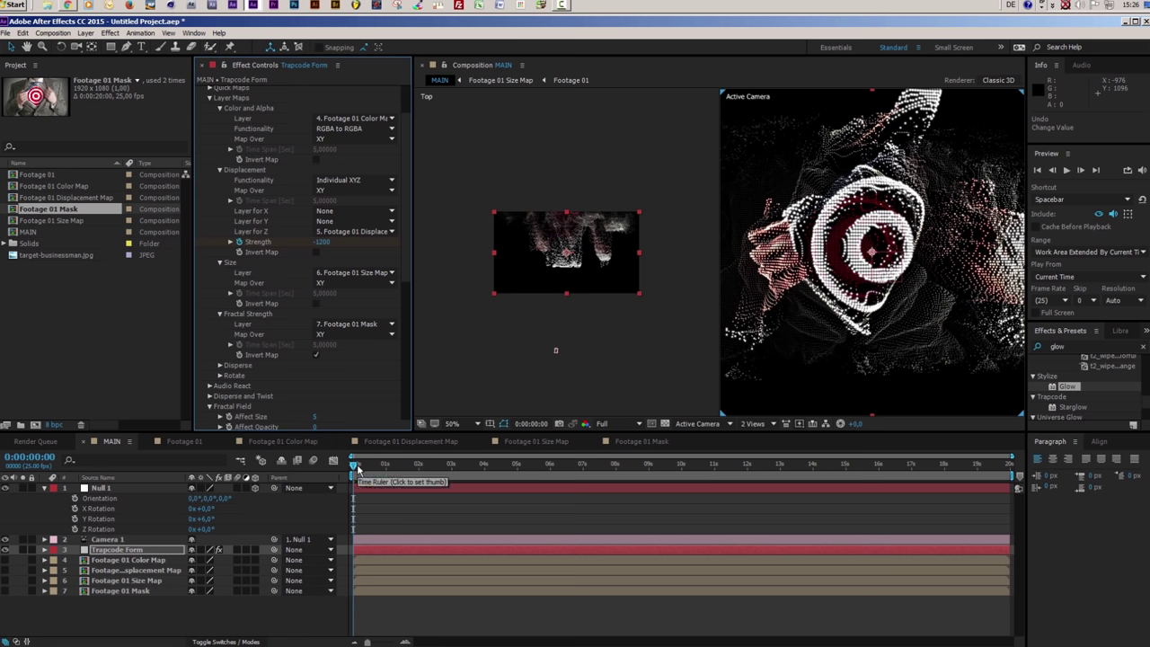
# Move to 3 seconds and add a Displacement Strength keyframe with a value of -120
pyautogui.click(419, 468)
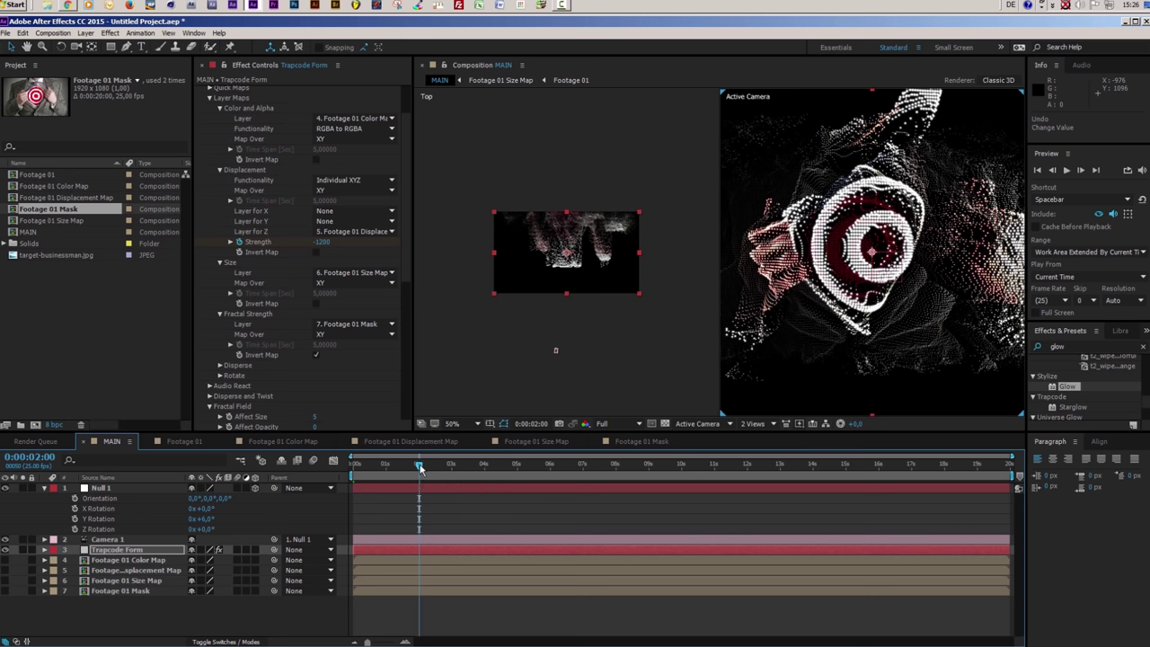
pyautogui.moveTo(420, 467); pyautogui.dragTo(453, 474)
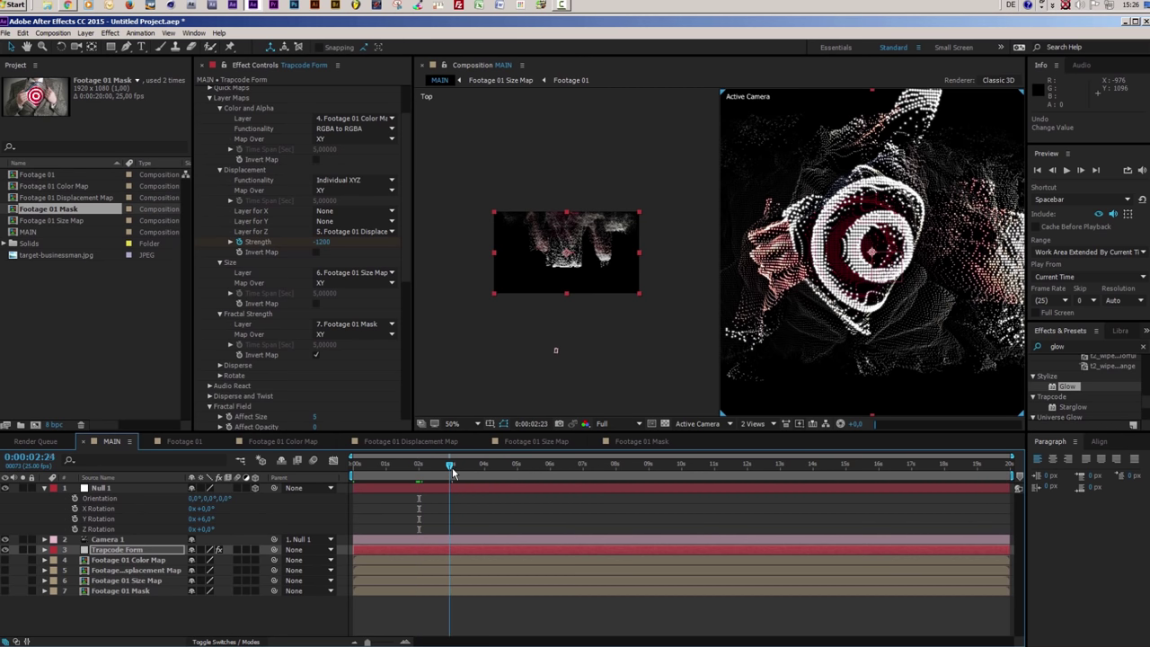
pyautogui.click(323, 243)
pyautogui.press('BackSpace')
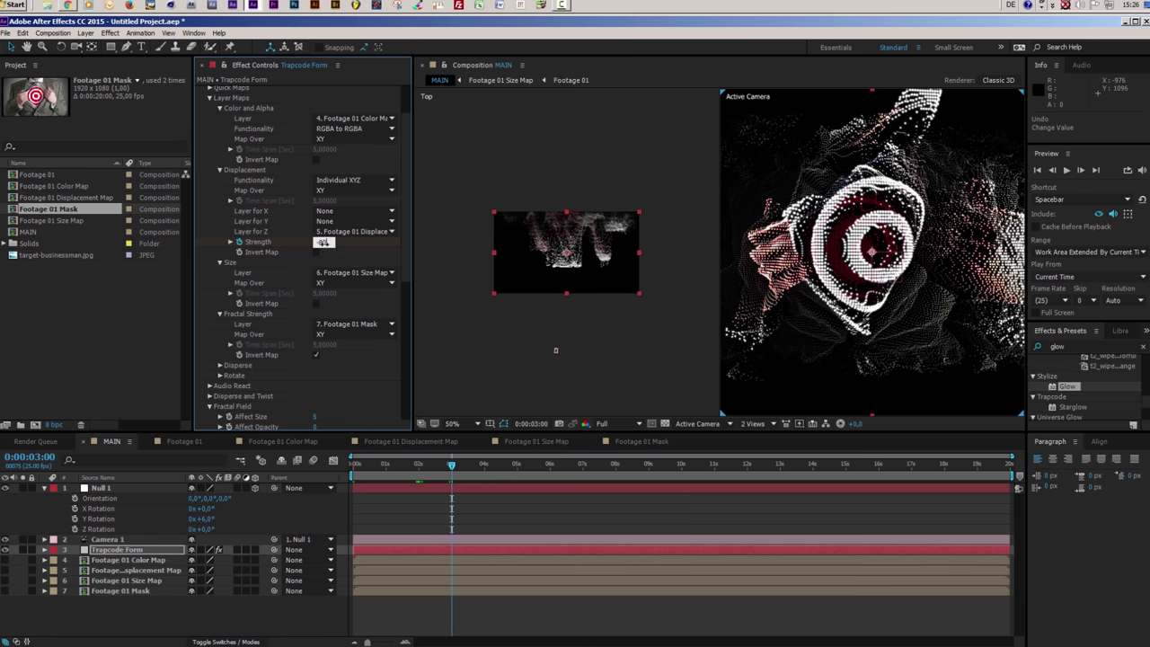
pyautogui.press('Return')
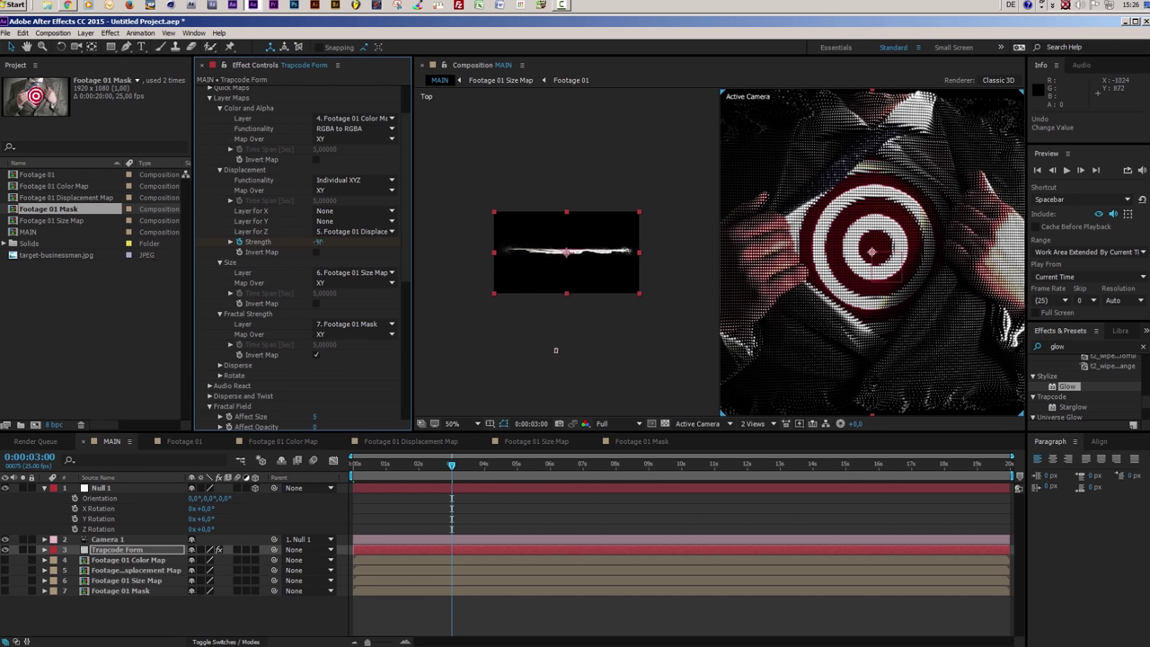
pyautogui.click(319, 242)
pyautogui.write('-120')
pyautogui.press('Return')
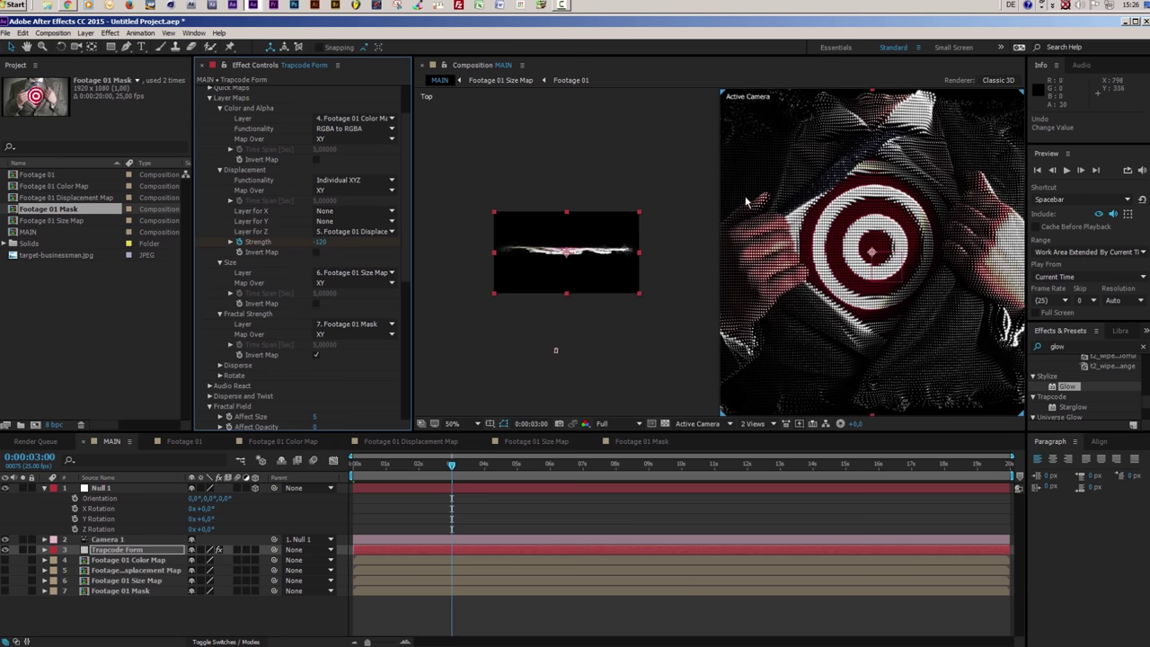
# Try other Displacement Strength values for the keyframe at 3 seconds and finally set it to -150
pyautogui.click(319, 244)
pyautogui.write('-150')
pyautogui.press('Return')
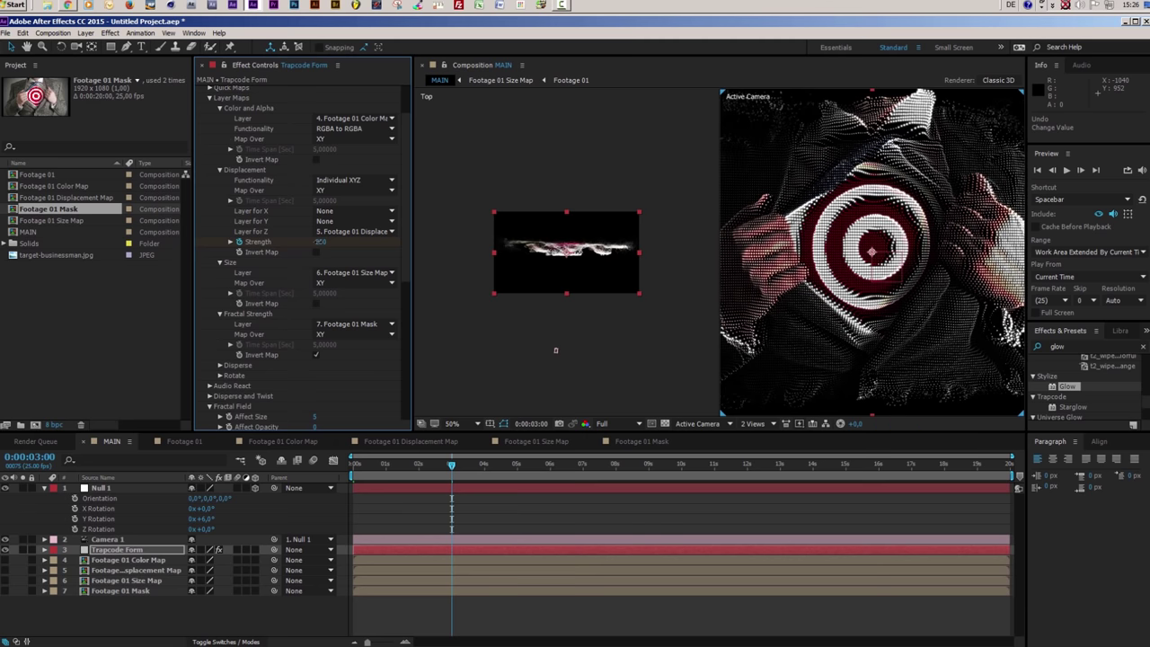
pyautogui.click(320, 243)
pyautogui.press('Return')
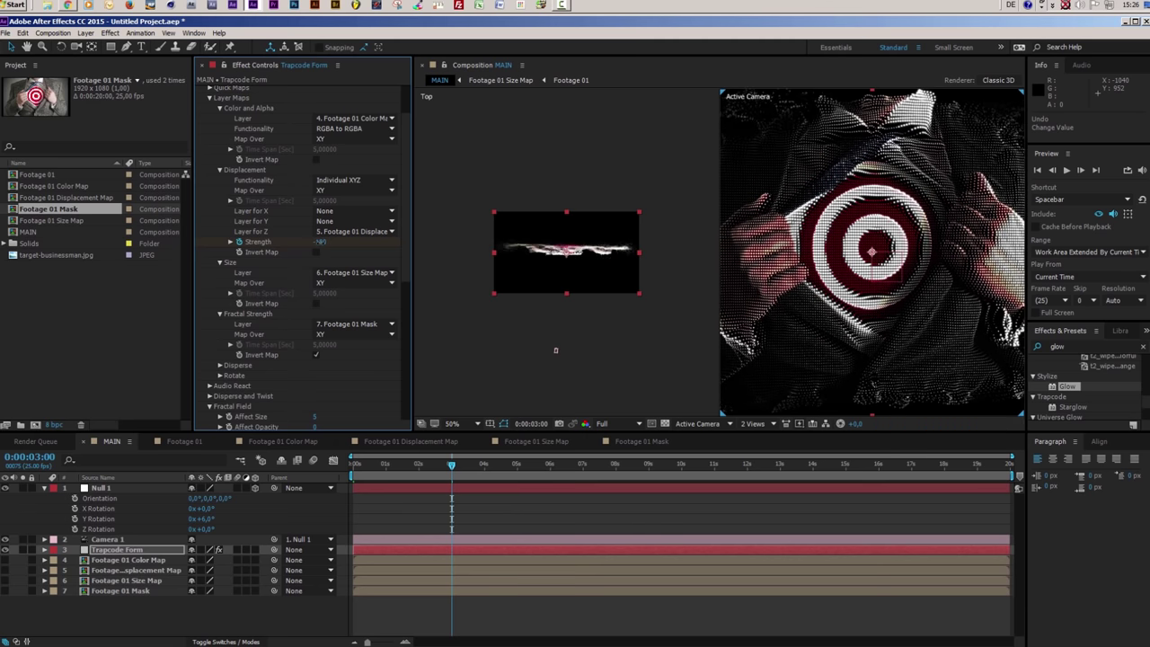
pyautogui.click(320, 243)
pyautogui.write('-130')
pyautogui.press('Return')
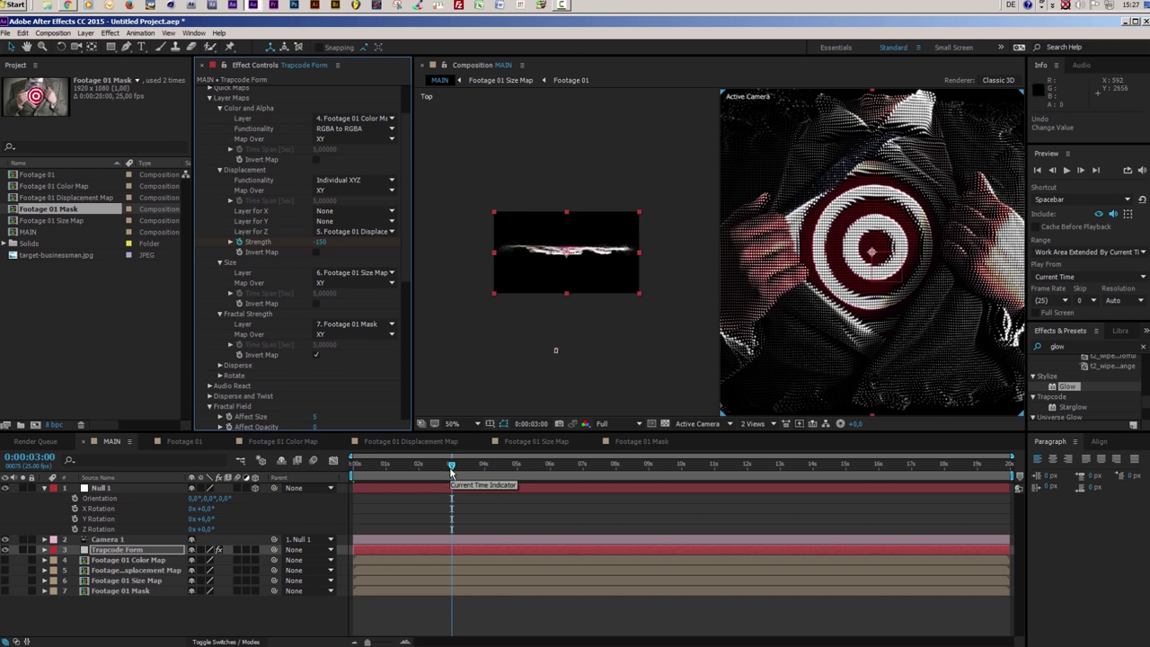
# Return to the first frame and reset the Y Rotation of the camera's parent null to 0°
pyautogui.moveTo(454, 467); pyautogui.dragTo(353, 464)
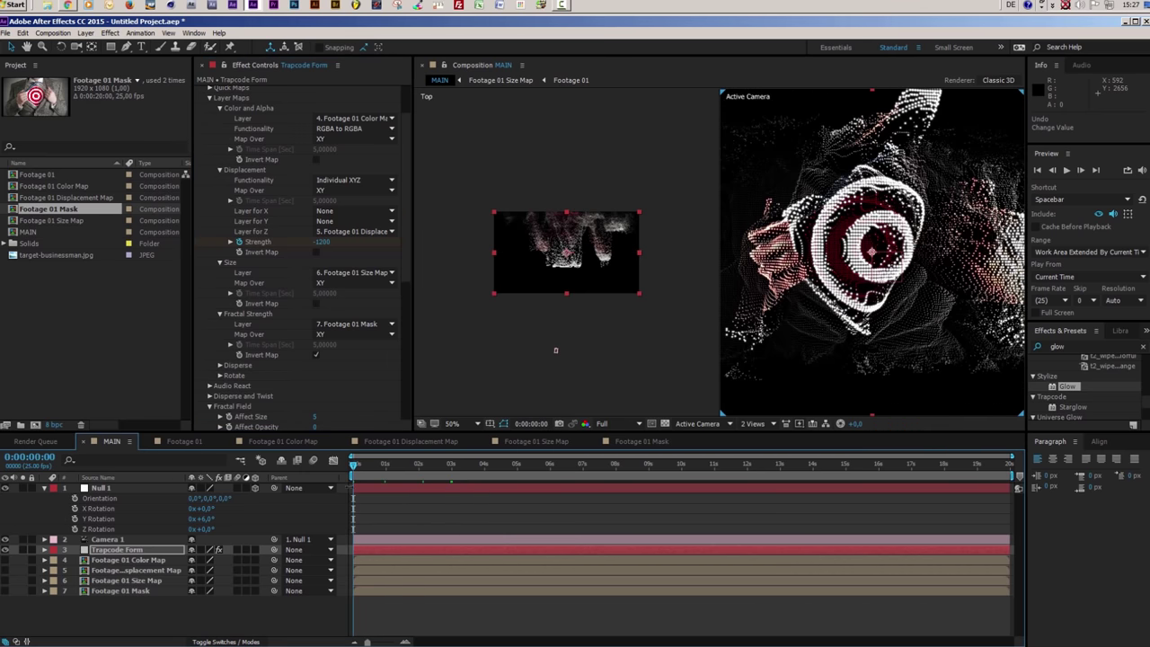
pyautogui.click(123, 541)
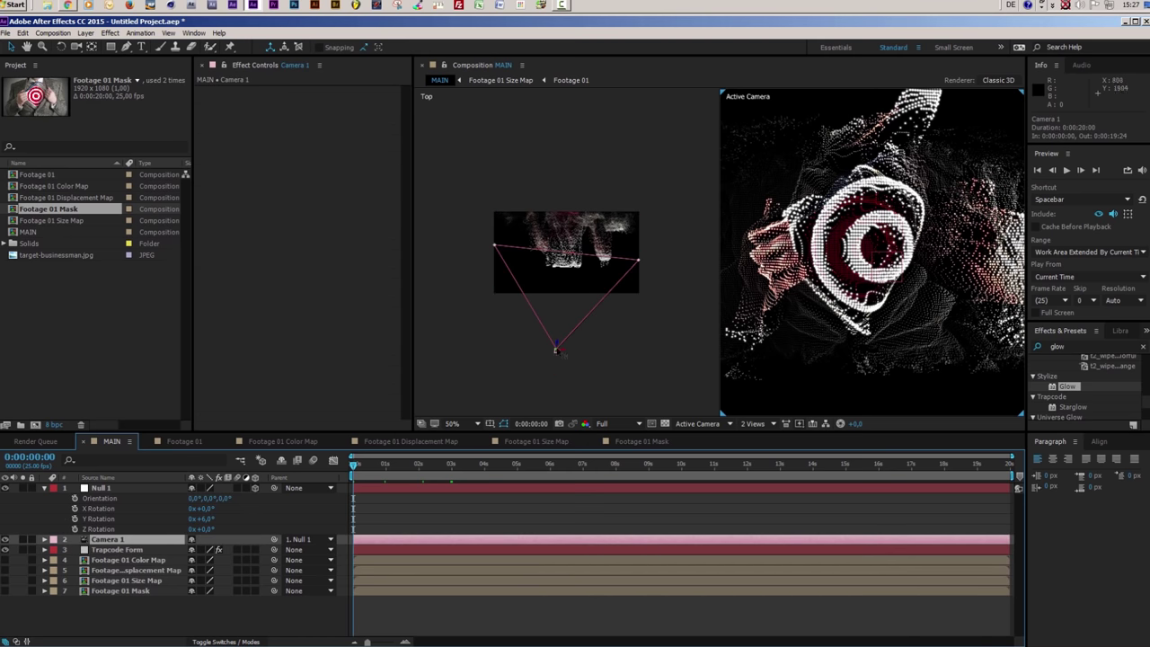
pyautogui.click(205, 521)
pyautogui.write('0')
pyautogui.click(134, 501)
# Rename the Null 1 layer as Camera Control
pyautogui.click(111, 488)
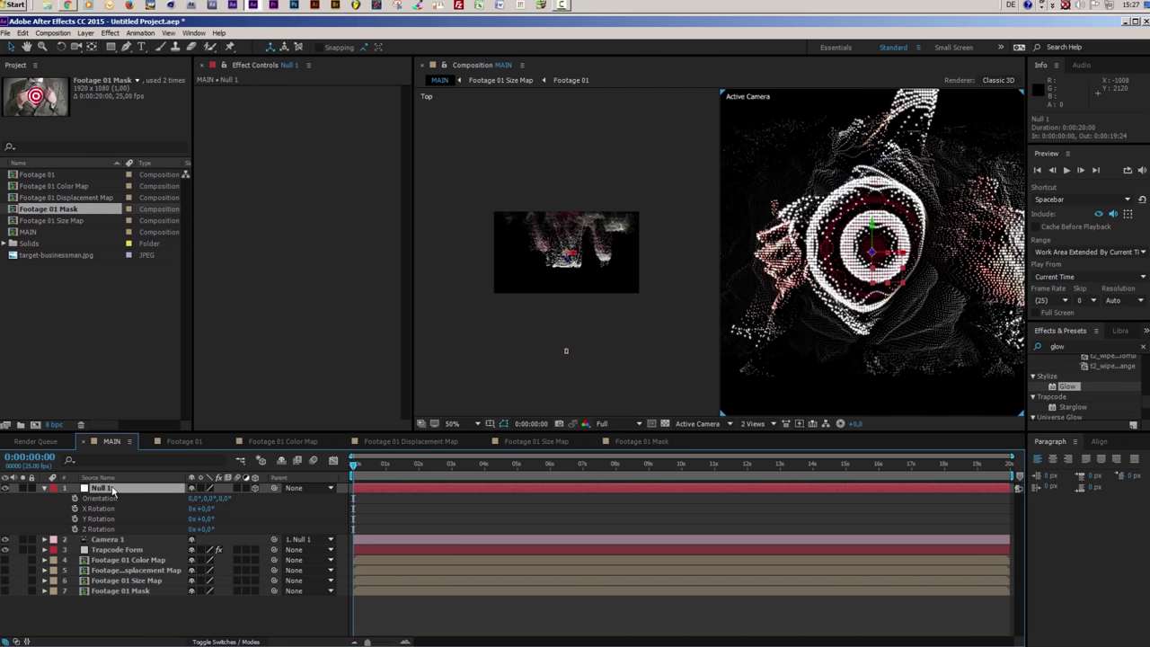
pyautogui.press('Return')
pyautogui.write('Camera Control')
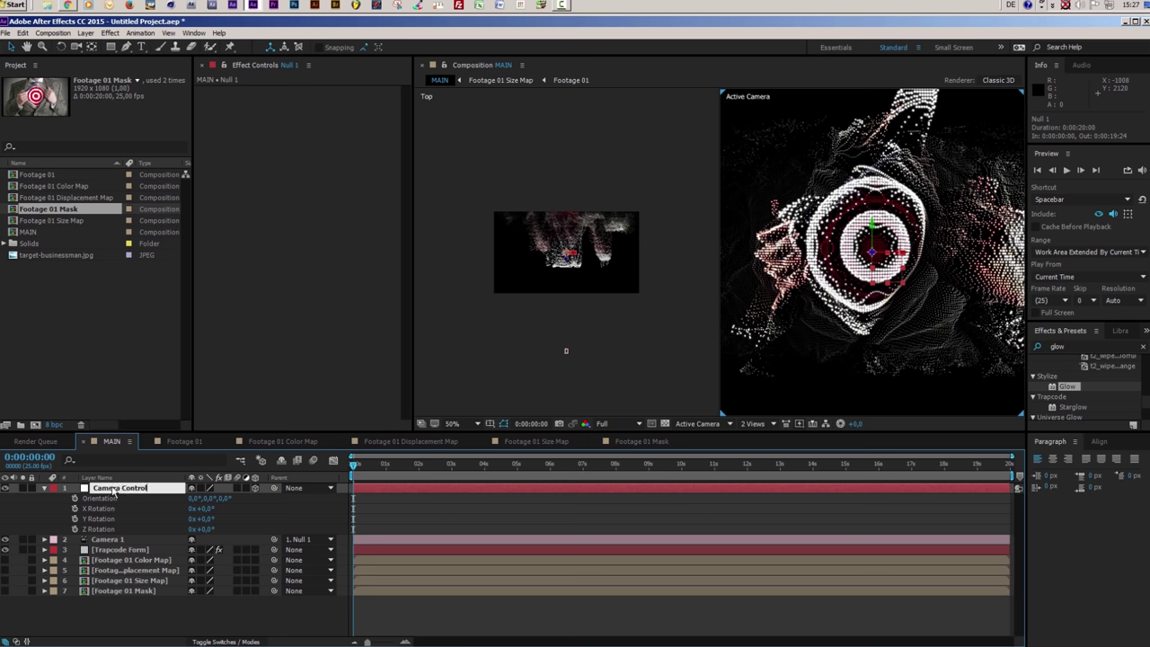
pyautogui.press('Return')
# Give the Camera Control and Camera 1 layers the Aqua label color
pyautogui.click(120, 541)
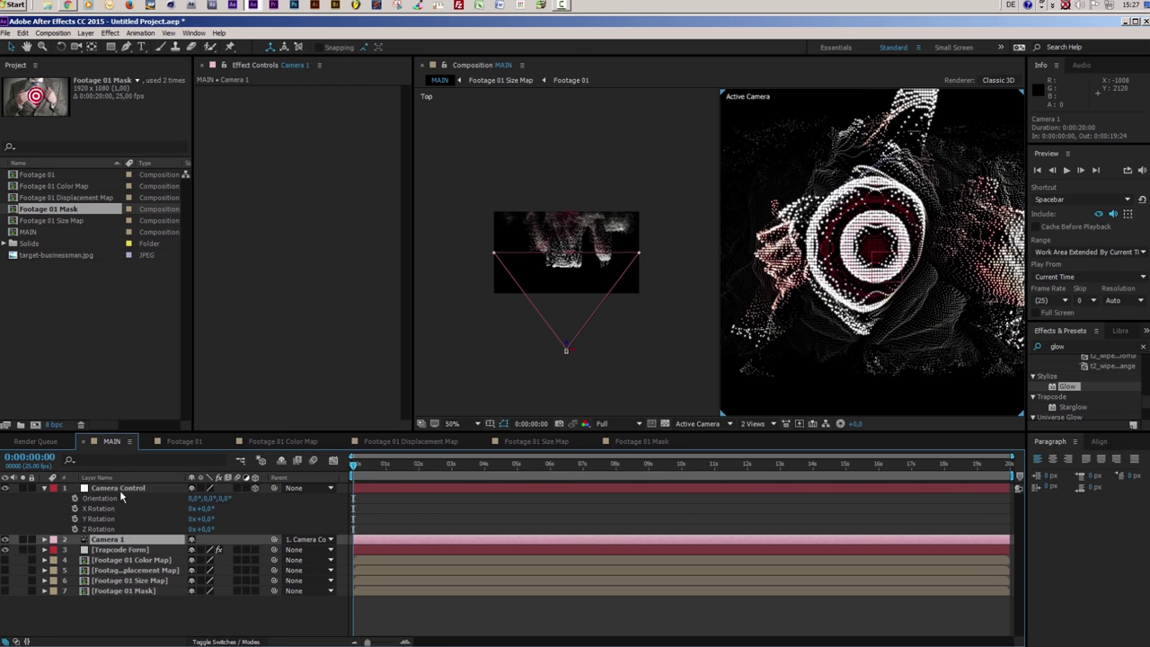
pyautogui.keyDown('ctrl'); pyautogui.click(121, 487); pyautogui.keyUp('ctrl')
pyautogui.click(54, 489)
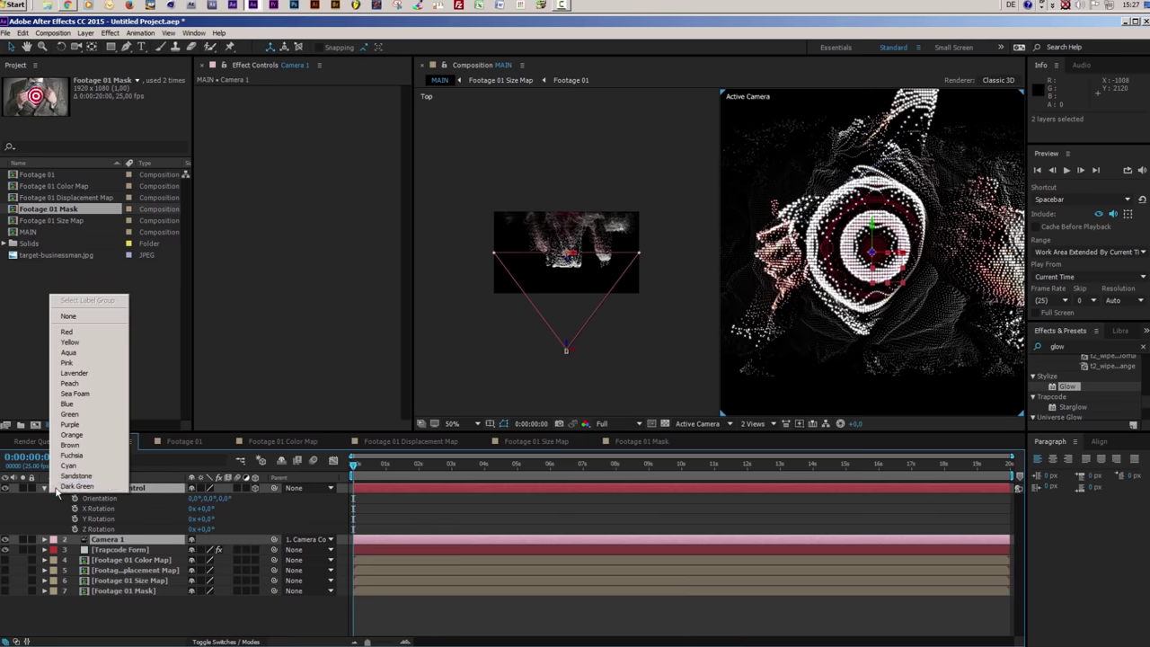
pyautogui.click(71, 353)
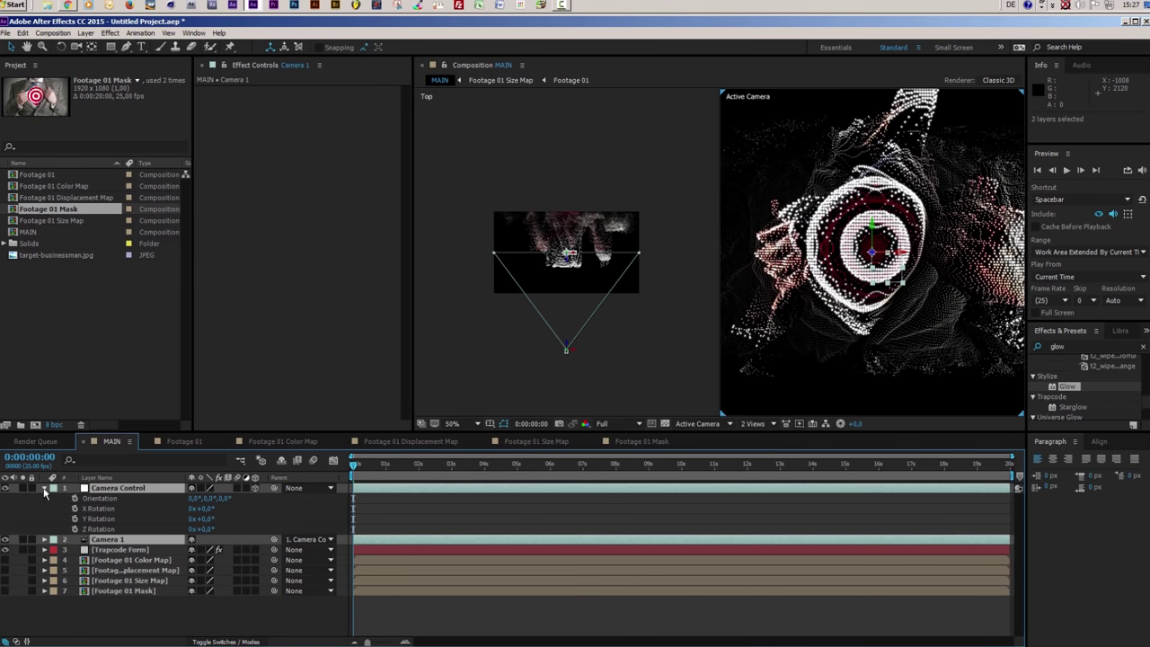
pyautogui.click(161, 606)
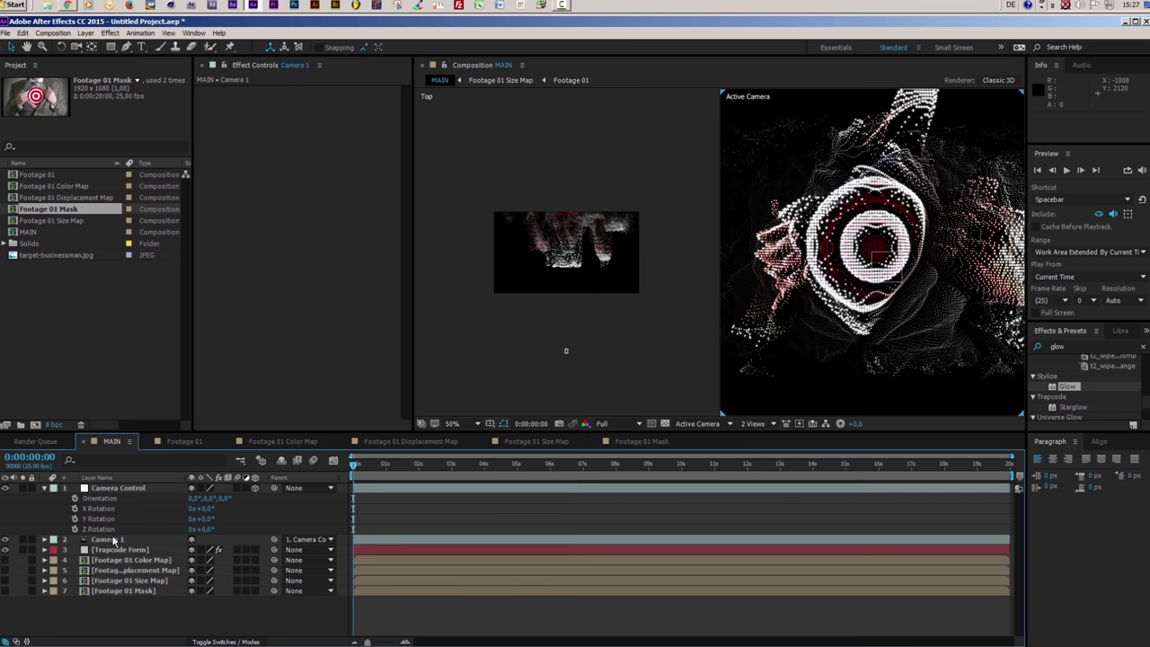
# Add a Position keyframe to Camera 1 at 3 seconds and return to the first frame
pyautogui.moveTo(355, 466); pyautogui.dragTo(452, 491)
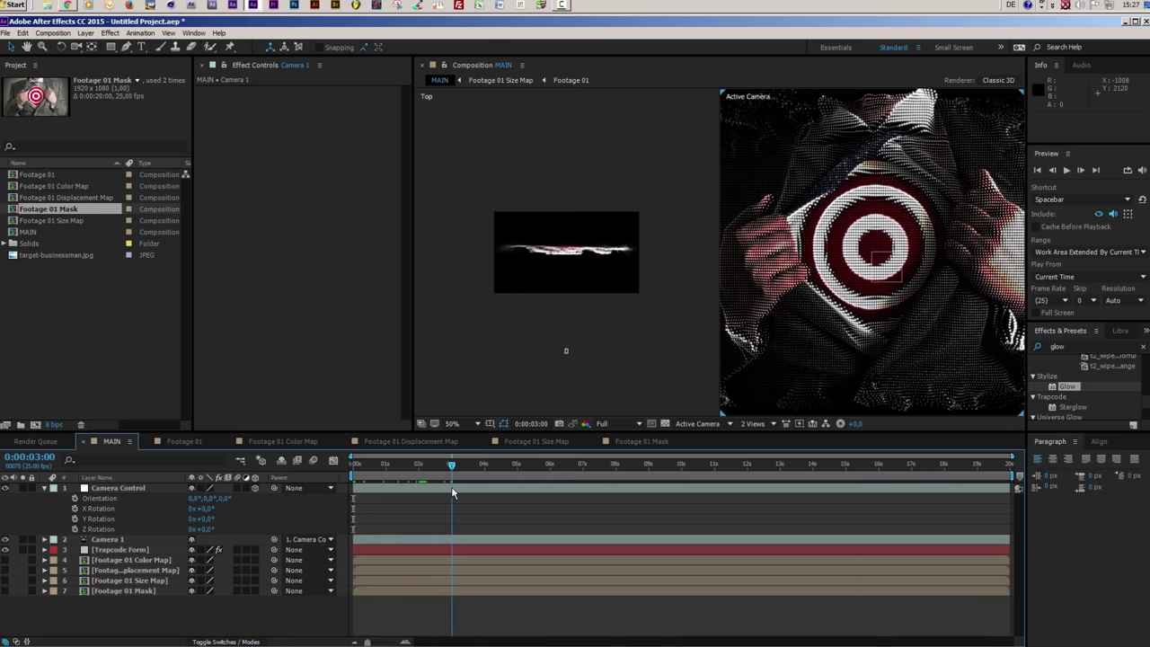
pyautogui.click(132, 542)
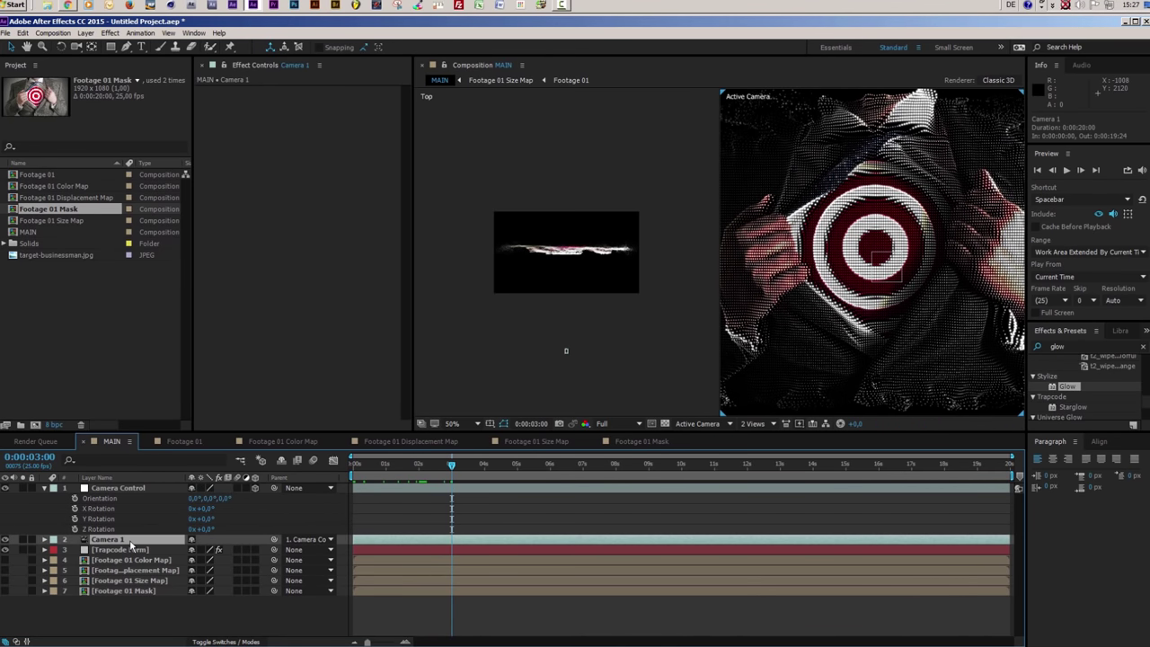
pyautogui.press('p')
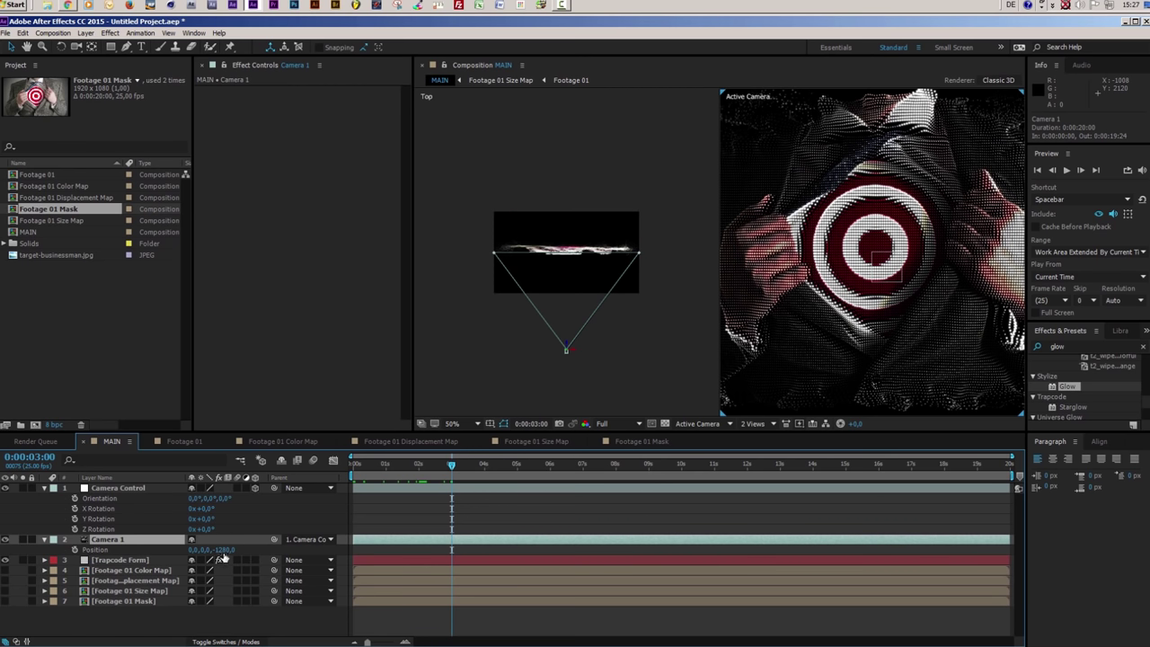
pyautogui.click(75, 549)
pyautogui.moveTo(453, 466); pyautogui.dragTo(346, 471)
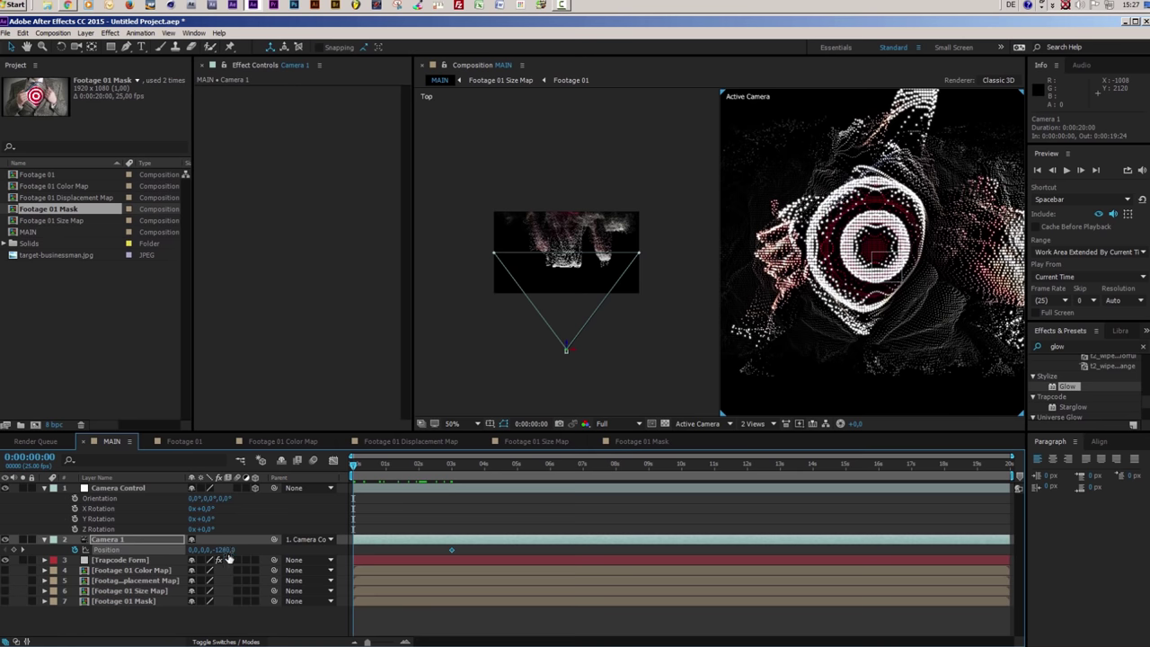
# Set Camera 1's Z Position to 720 at the first frame and preview the move in a single view
pyautogui.moveTo(228, 555); pyautogui.dragTo(1149, 508)
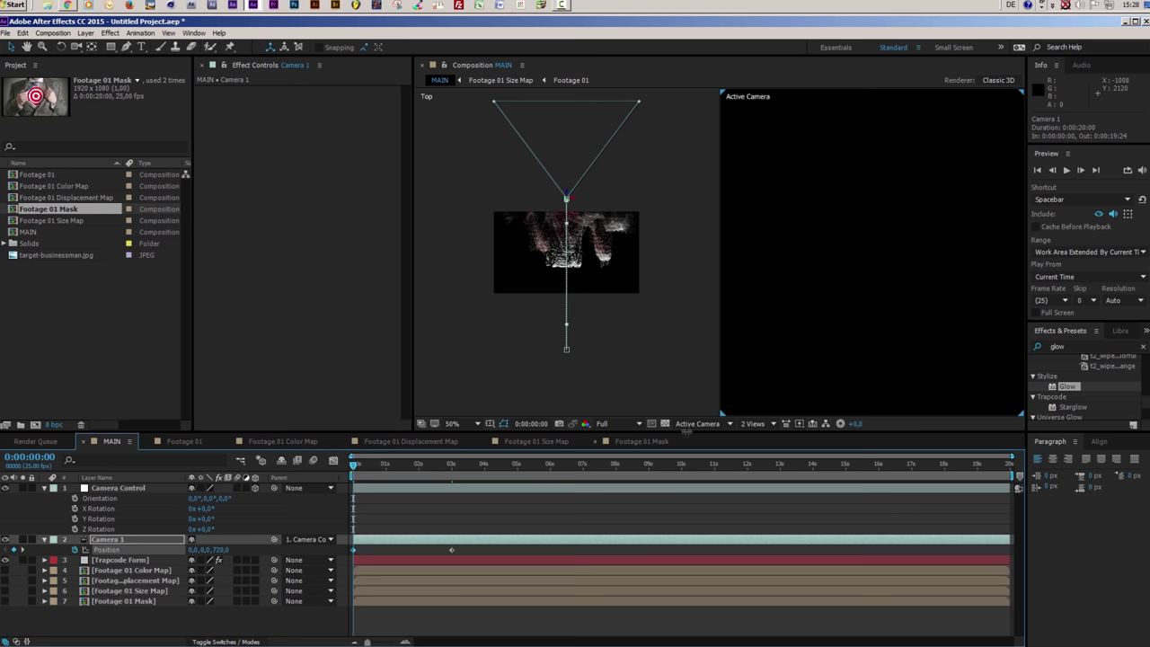
pyautogui.click(753, 424)
pyautogui.click(764, 436)
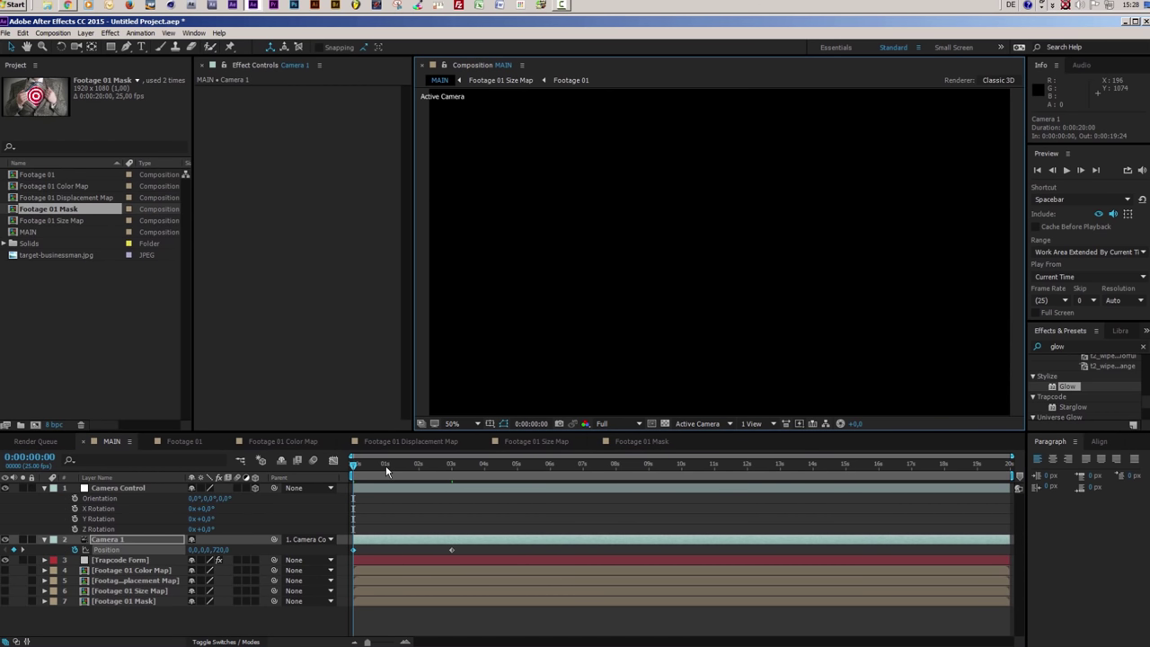
pyautogui.press('space')
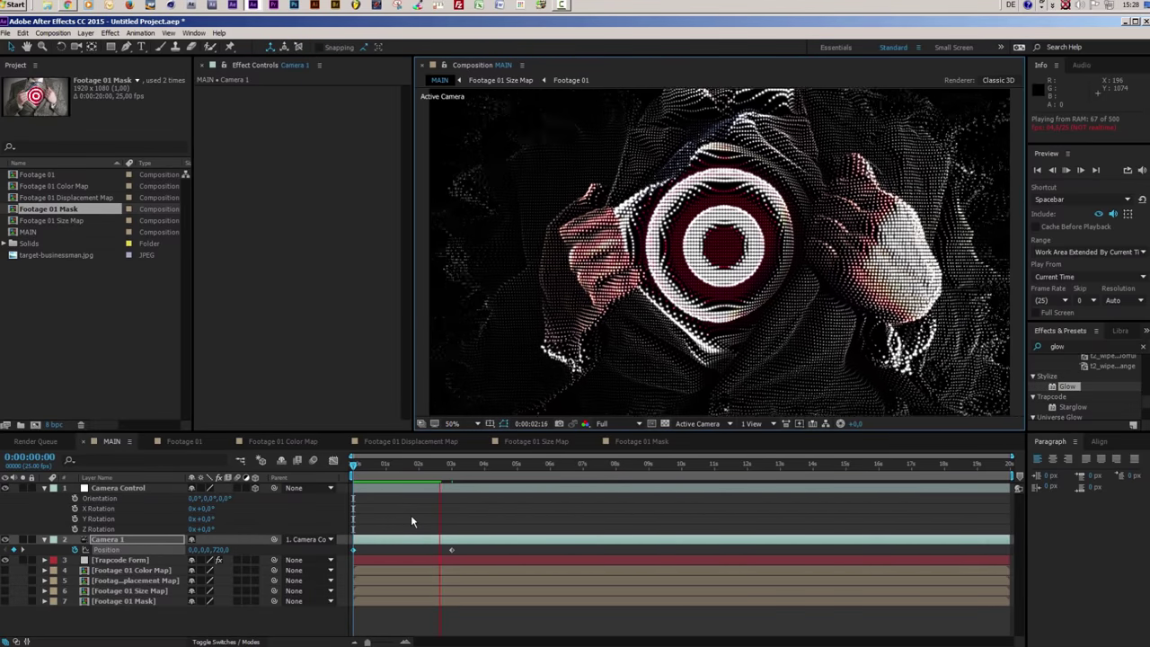
pyautogui.press('space')
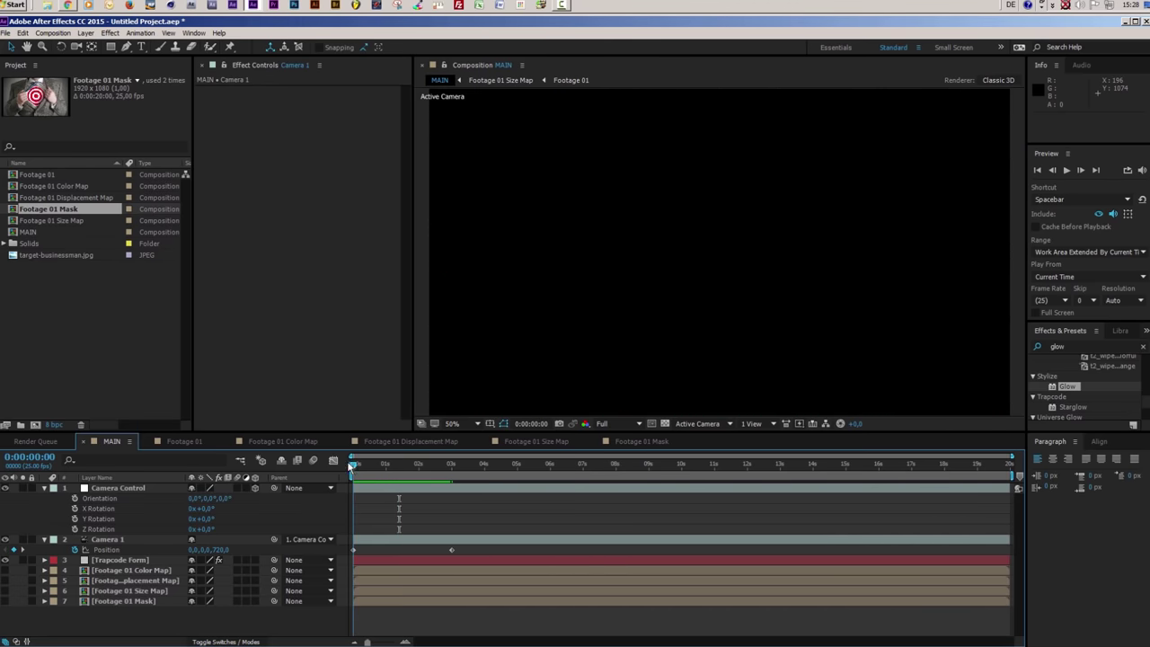
# Set the Camera Control layer's Y Rotation to -90° at the first frame and keyframe it
pyautogui.click(113, 488)
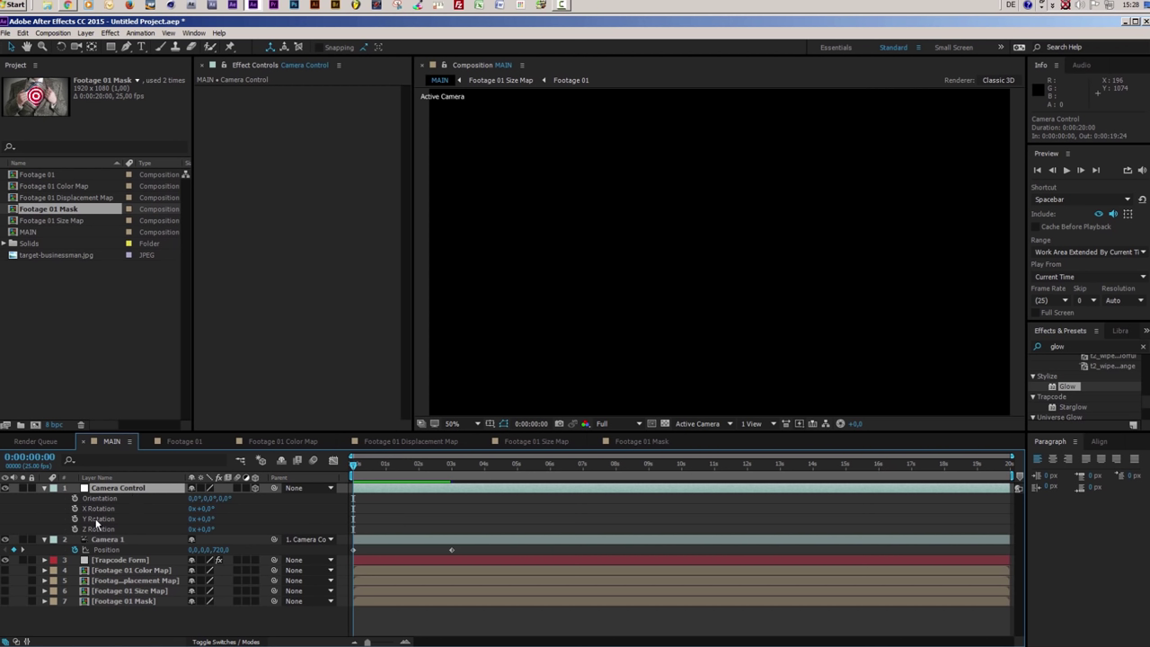
pyautogui.click(208, 521)
pyautogui.click(165, 520)
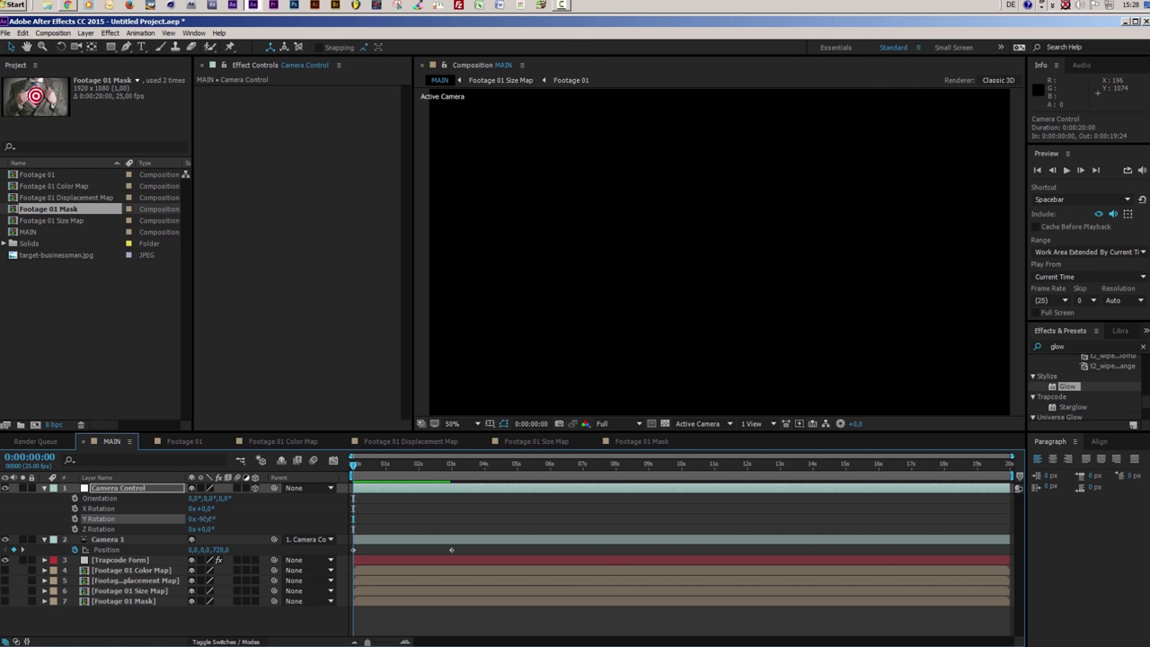
pyautogui.click(74, 519)
# Set the Camera Control layer's Y Rotation to -20° at 3 seconds
pyautogui.moveTo(356, 466); pyautogui.dragTo(454, 474)
pyautogui.click(204, 521)
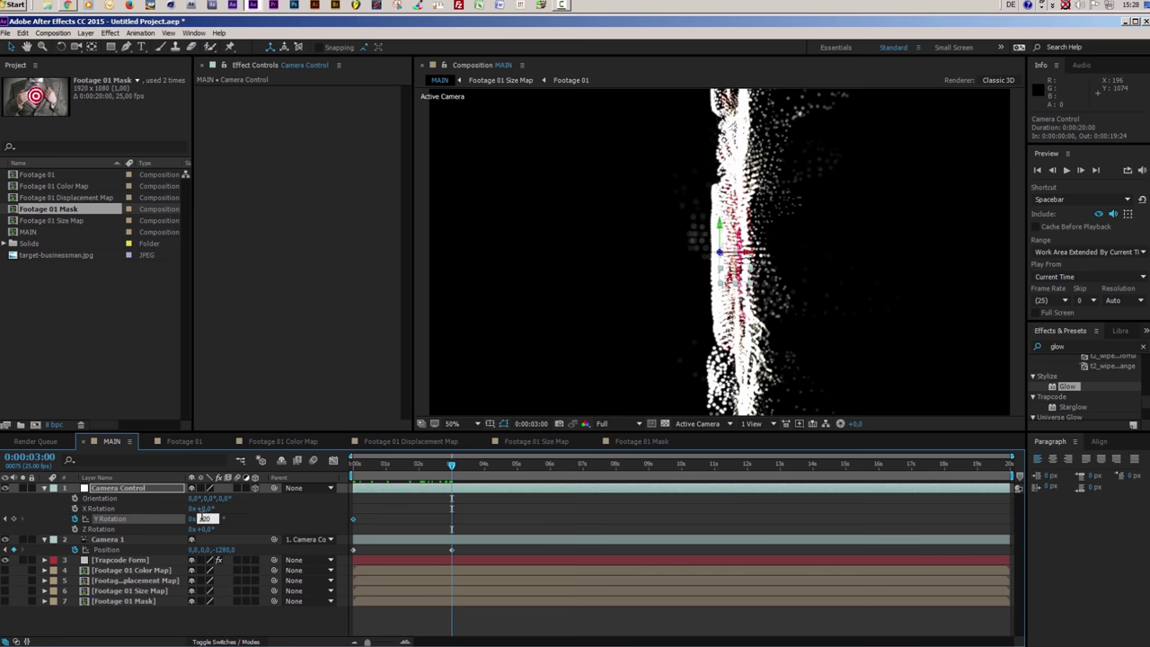
pyautogui.press('Return')
pyautogui.moveTo(453, 467)
pyautogui.mouseDown()
pyautogui.moveTo(353, 474)
pyautogui.moveTo(439, 469)
pyautogui.mouseUp()
# At the first frame, set the Camera Control's Y Rotation to -70° and Camera 1's Z Position to 850
pyautogui.press('Home')
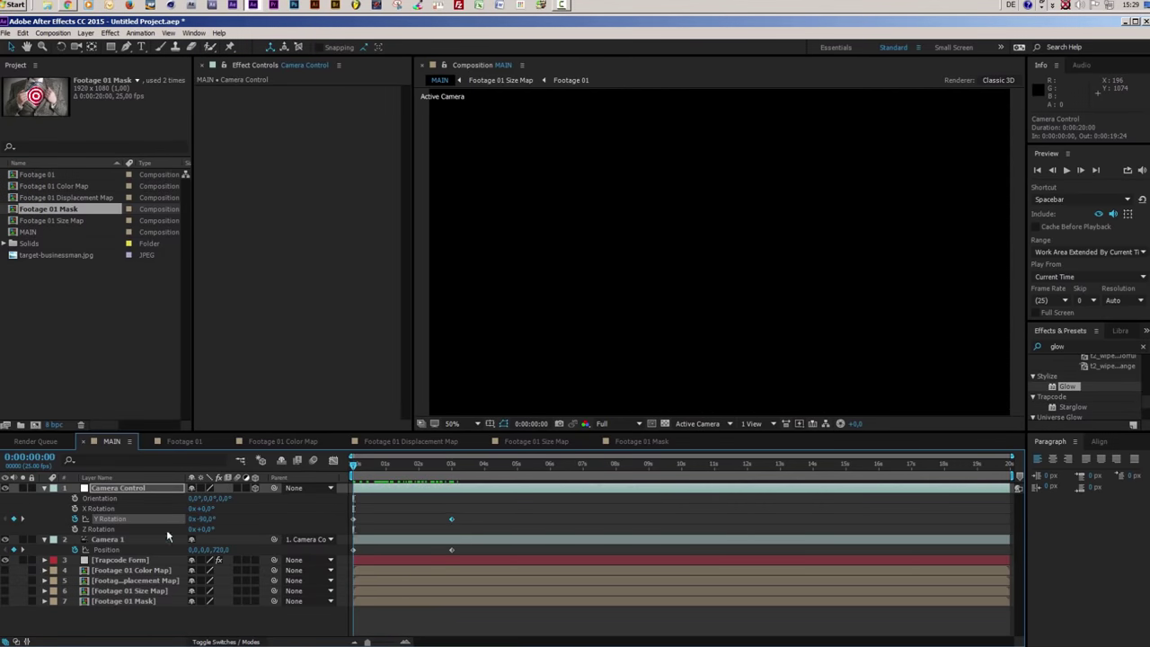
pyautogui.click(206, 519)
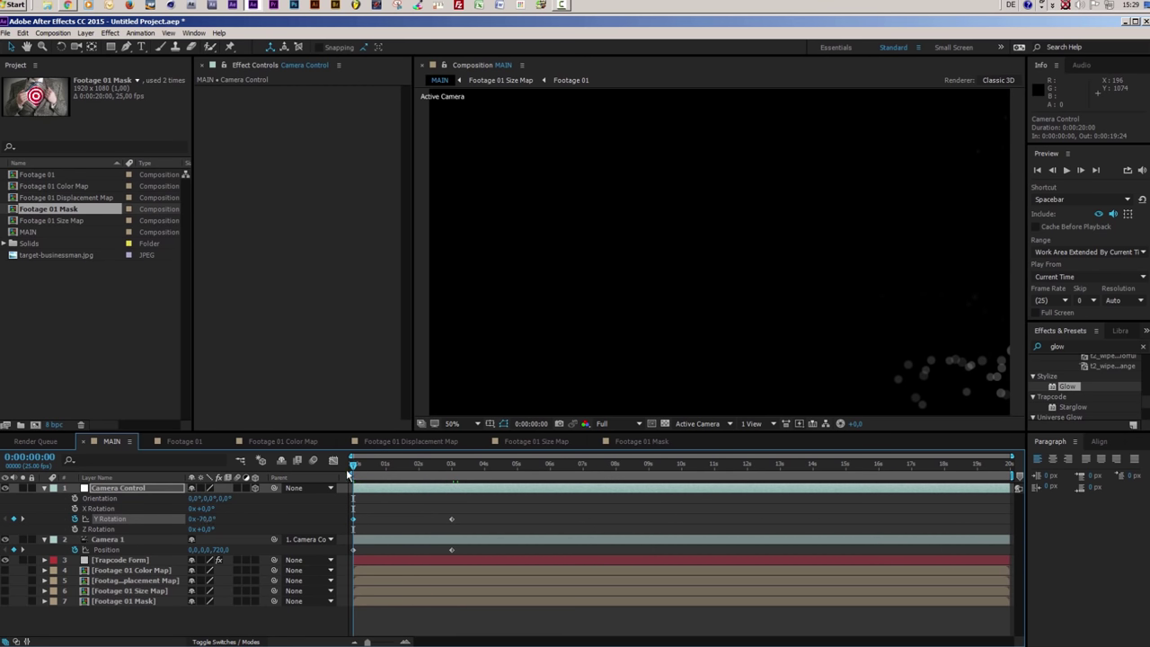
pyautogui.moveTo(354, 468); pyautogui.dragTo(316, 486)
pyautogui.moveTo(216, 550); pyautogui.dragTo(295, 550)
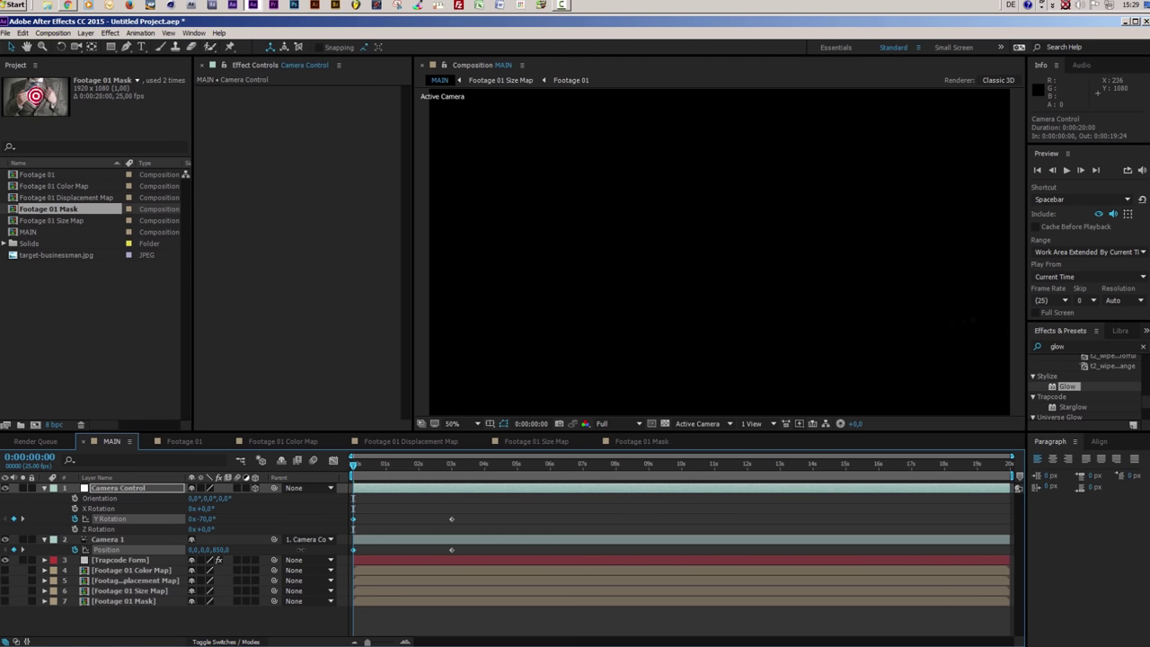
pyautogui.hotkey('ctrl', 'Down')
pyautogui.moveTo(352, 469)
pyautogui.mouseDown()
pyautogui.moveTo(509, 464)
pyautogui.moveTo(347, 473)
pyautogui.mouseUp()
# Preview the camera animation and scrub through the first three seconds to check the particle movement
pyautogui.press('space')
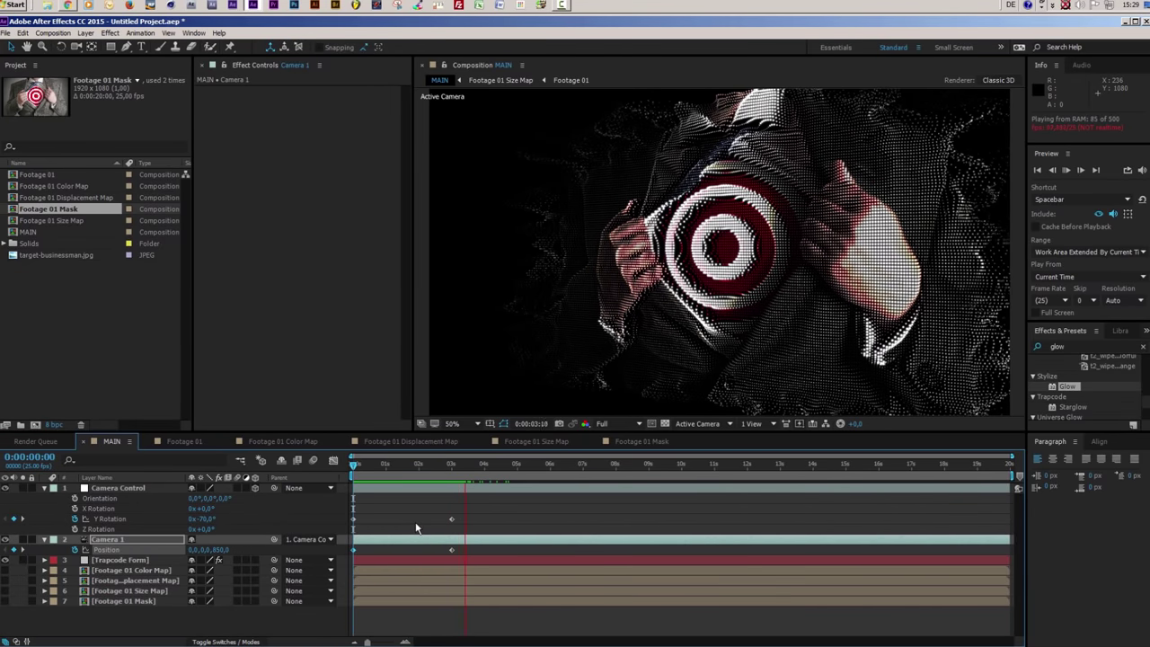
pyautogui.click(416, 527)
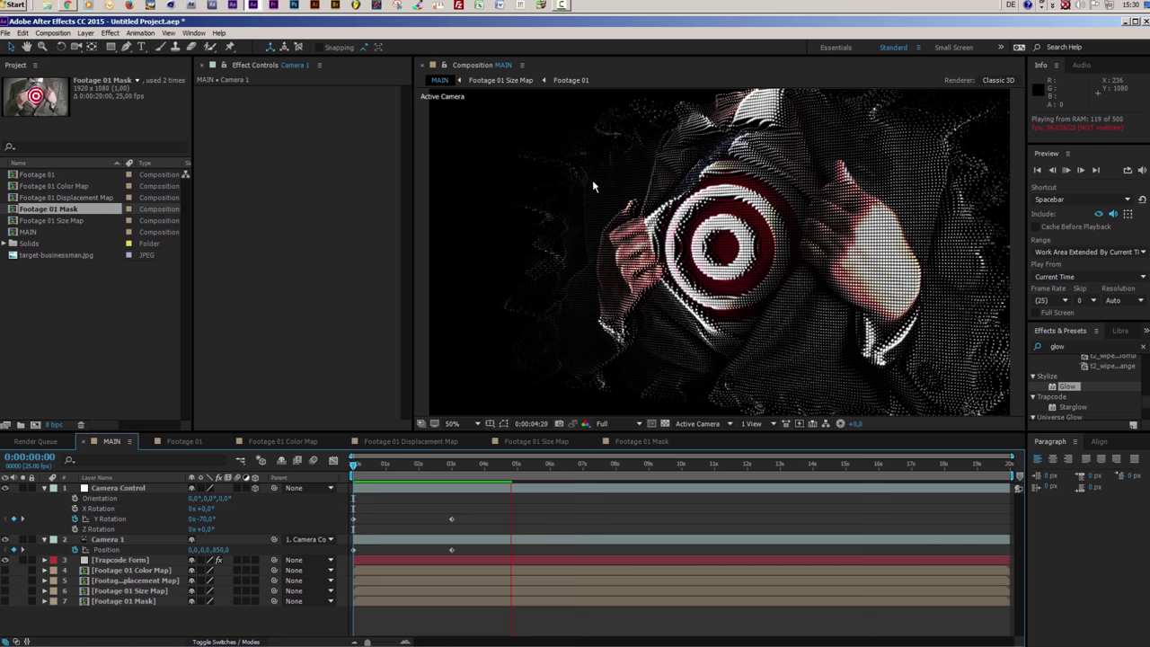
pyautogui.click(421, 463)
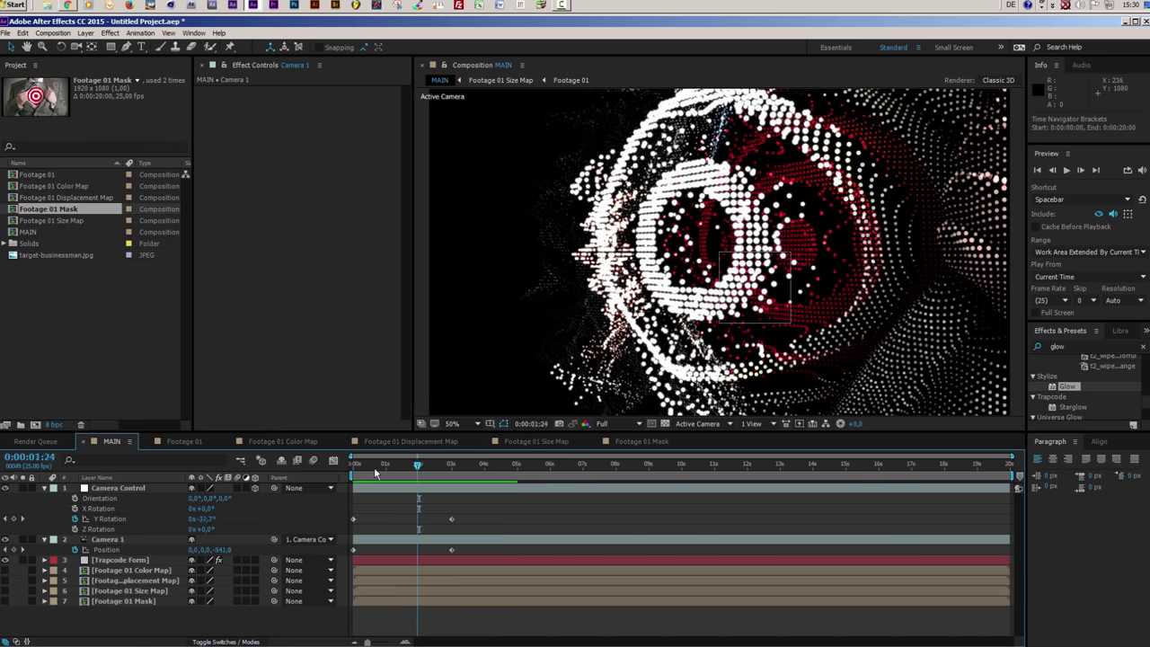
pyautogui.press('Home')
pyautogui.press('space')
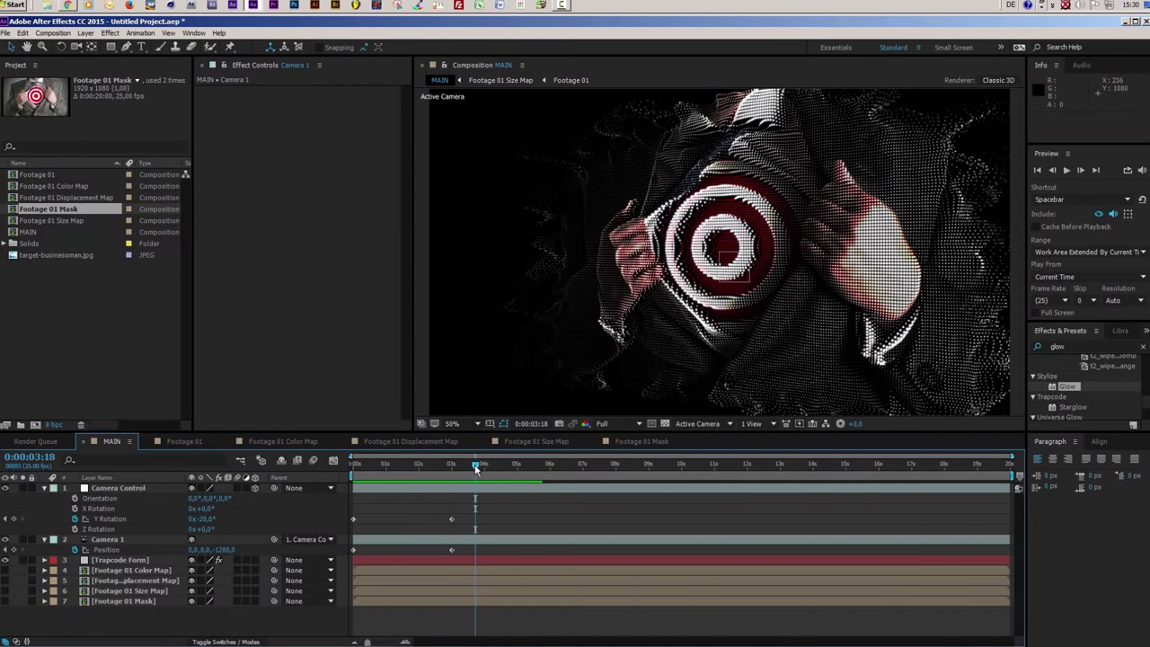
pyautogui.click(419, 465)
pyautogui.moveTo(404, 468); pyautogui.dragTo(428, 466)
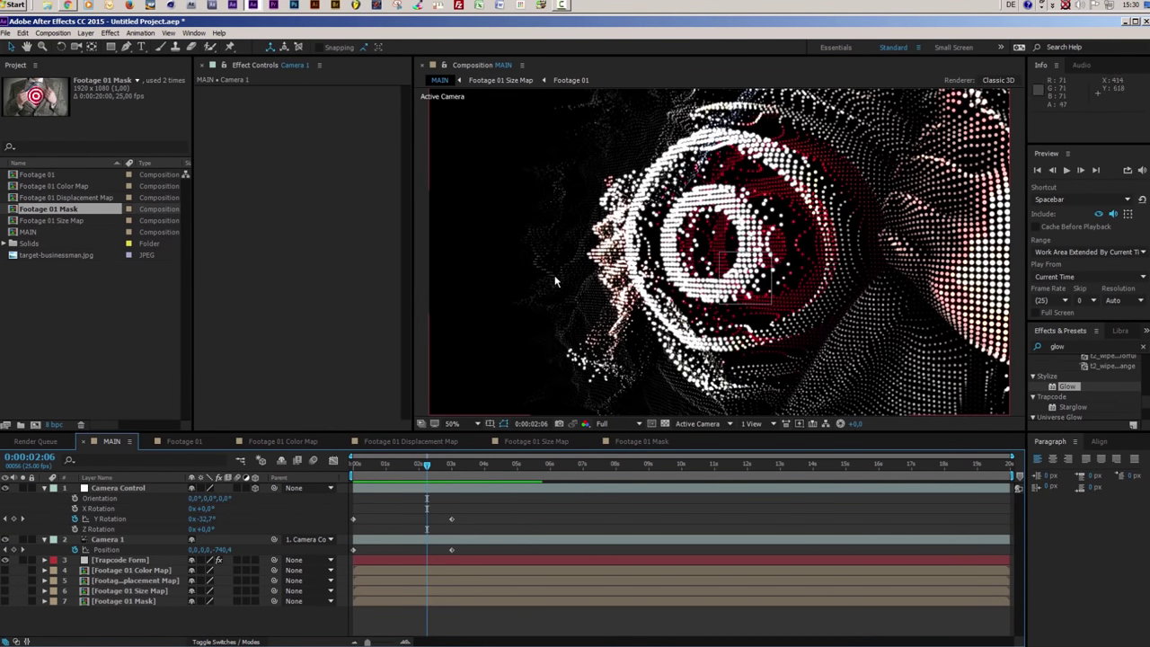
# At 3 seconds, set the Trapcode Form layer's Fractal Field X Displace and Z Displace to 0 with keyframes
pyautogui.moveTo(428, 469); pyautogui.dragTo(453, 468)
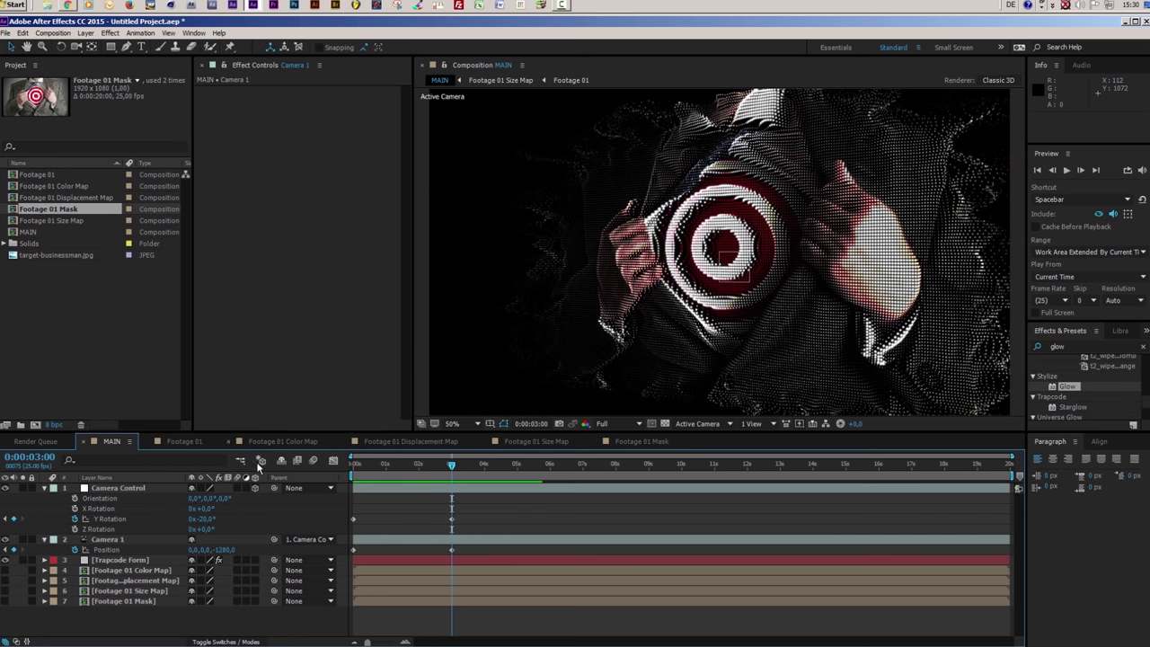
pyautogui.click(119, 560)
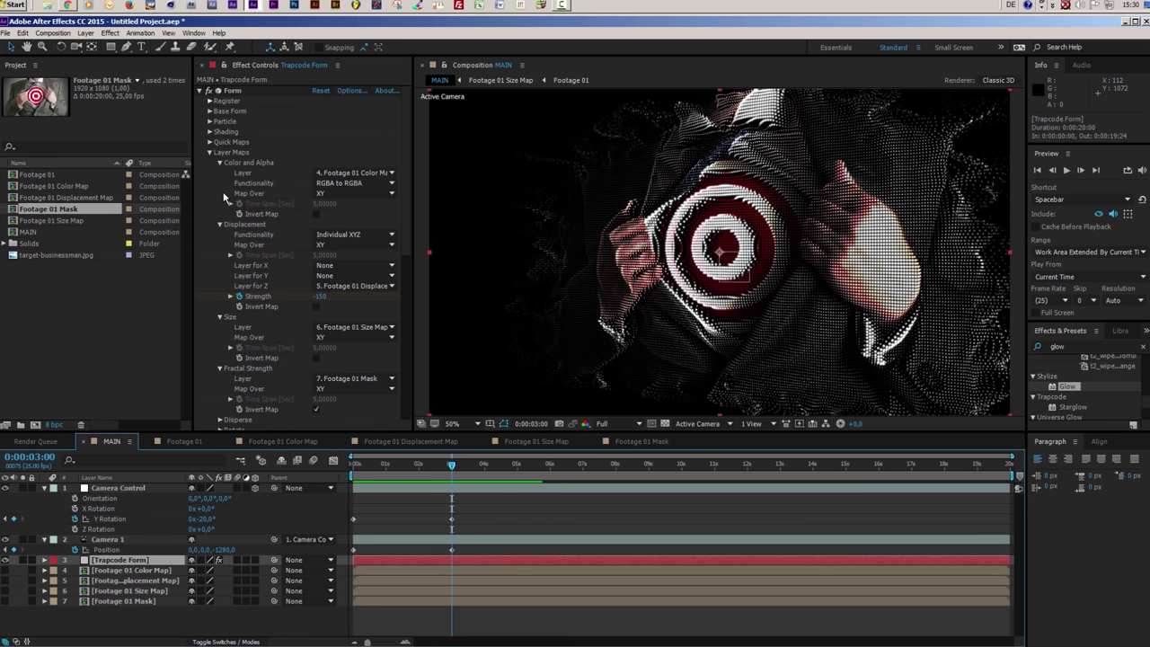
pyautogui.scroll(-5, 222, 261)
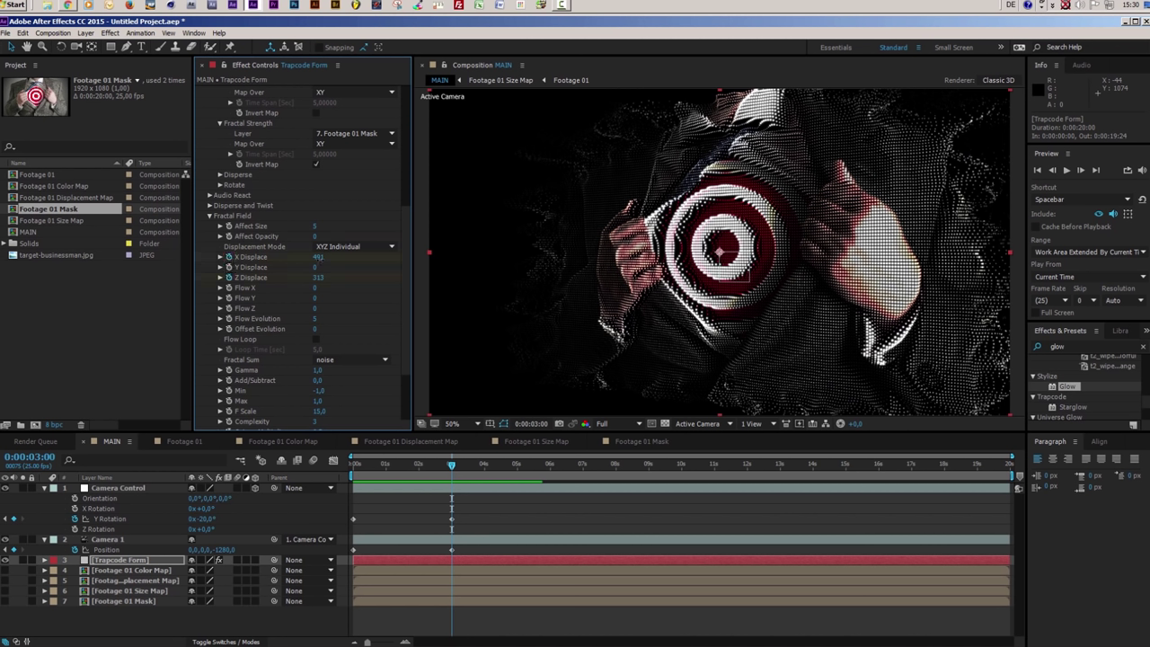
pyautogui.write('0')
pyautogui.press('Tab')
pyautogui.press('Tab')
pyautogui.write('0')
pyautogui.press('Return')
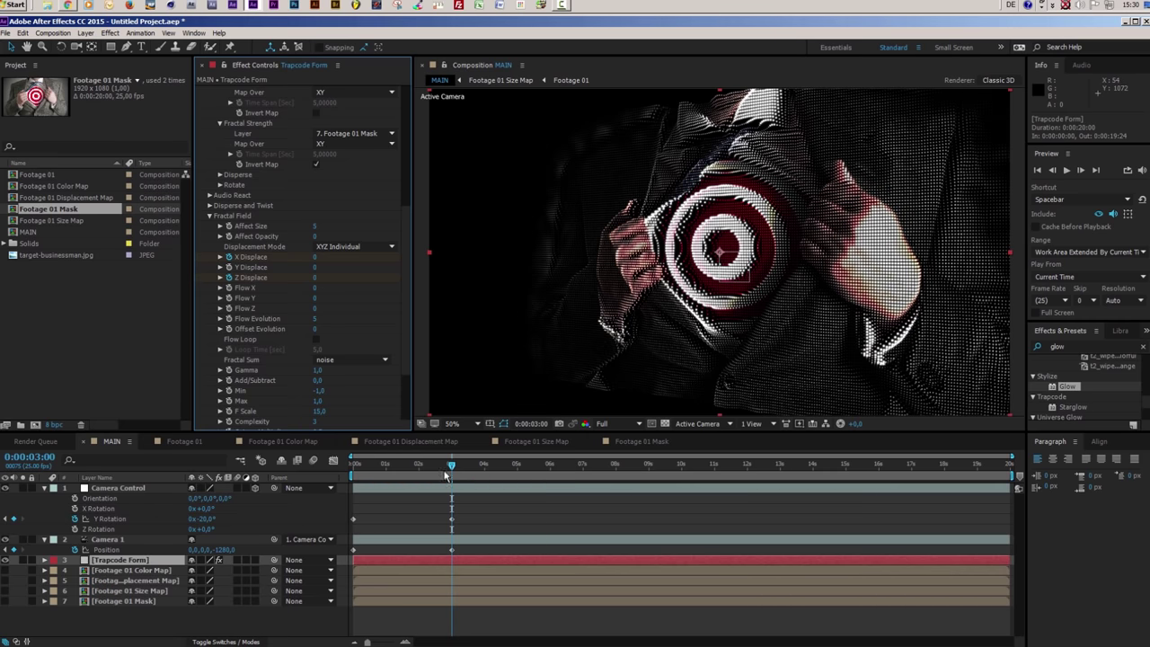
# Add a keyframe for the Fractal Field's Affect Size at 3 seconds with a value of 0
pyautogui.moveTo(443, 468)
pyautogui.mouseDown()
pyautogui.moveTo(399, 469)
pyautogui.moveTo(451, 481)
pyautogui.mouseUp()
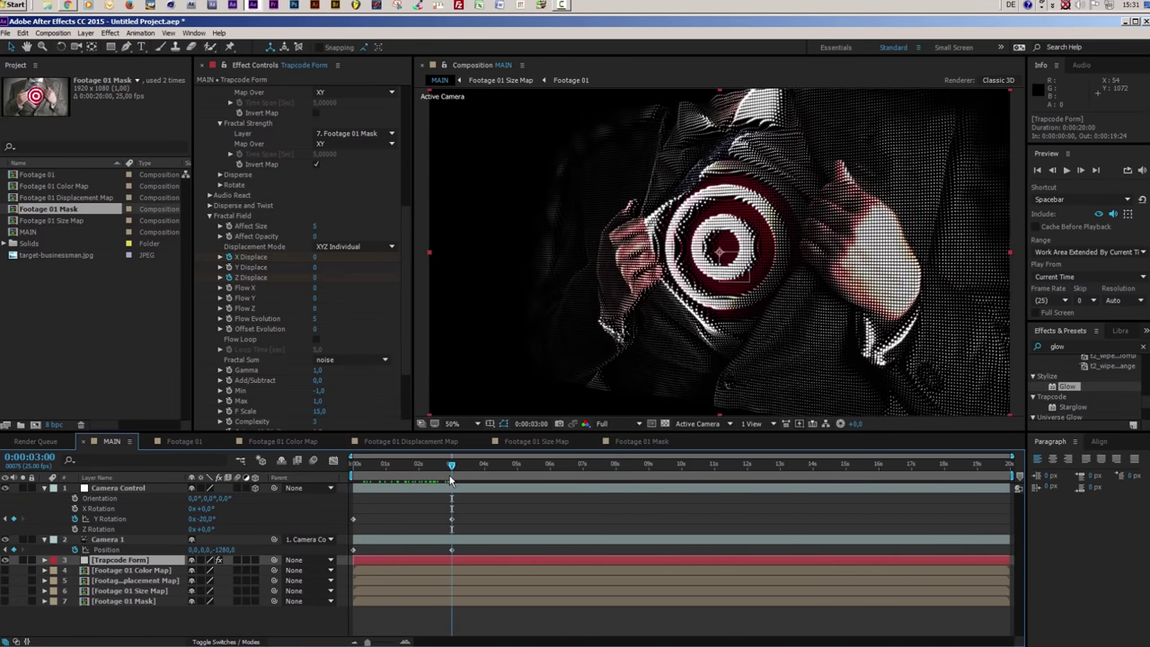
pyautogui.click(222, 232)
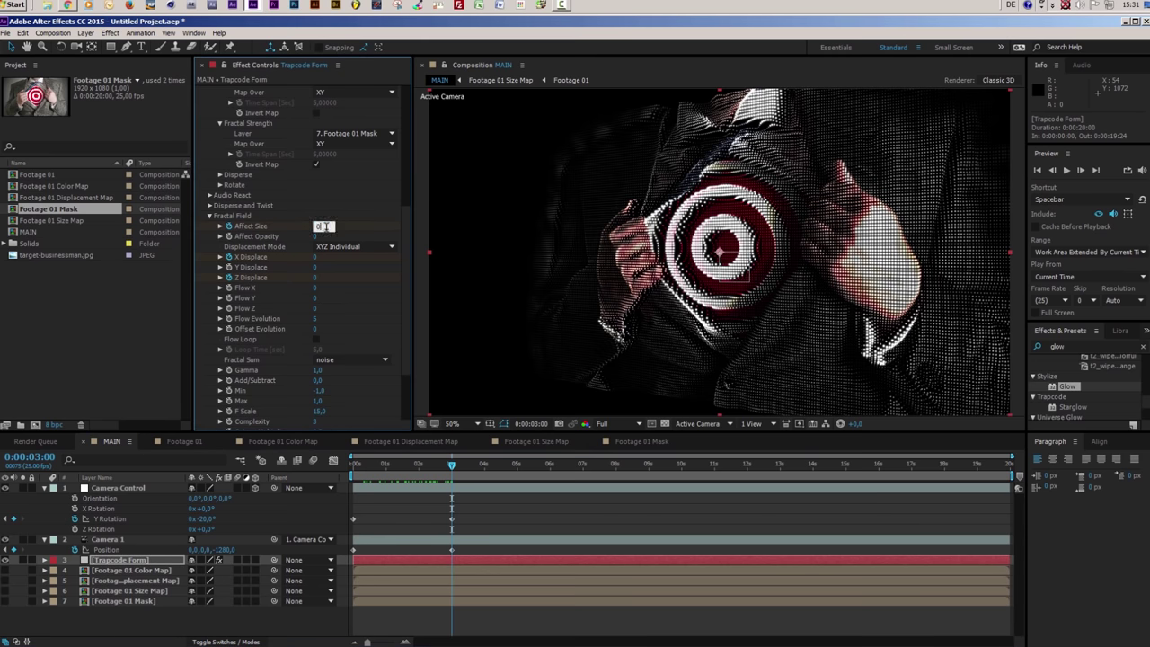
pyautogui.click(452, 561)
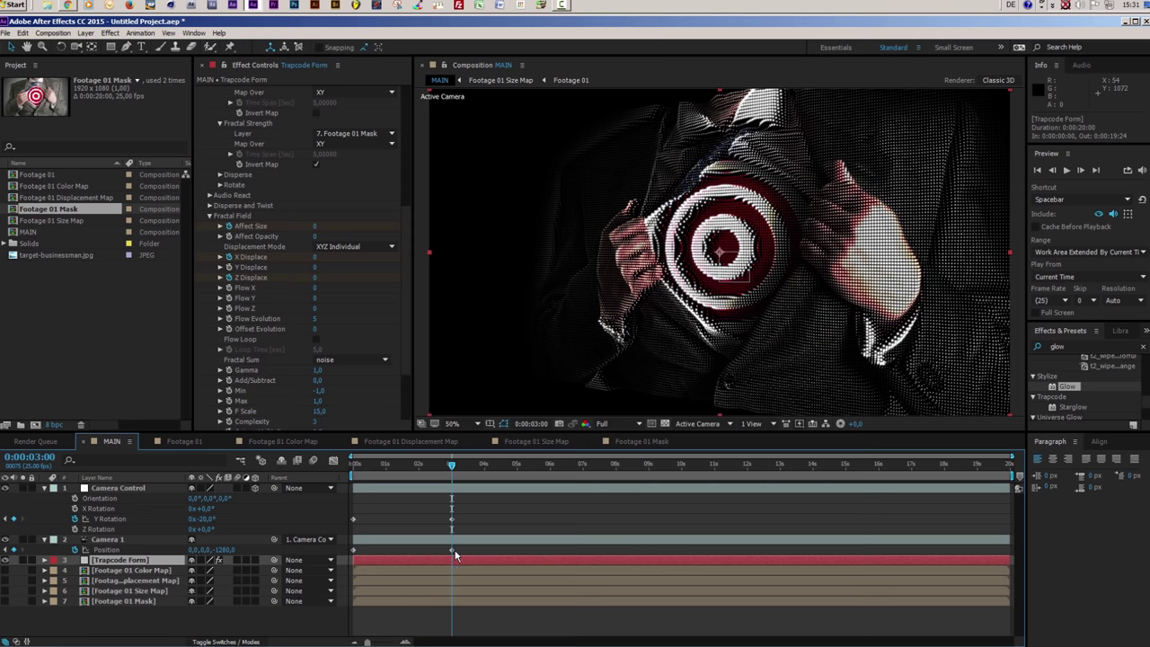
# Reveal the Trapcode Form layer's keyframes and set X Displace to 1200 and Z Displace to 1800 at 6 seconds
pyautogui.press('u')
pyautogui.moveTo(452, 466); pyautogui.dragTo(551, 478)
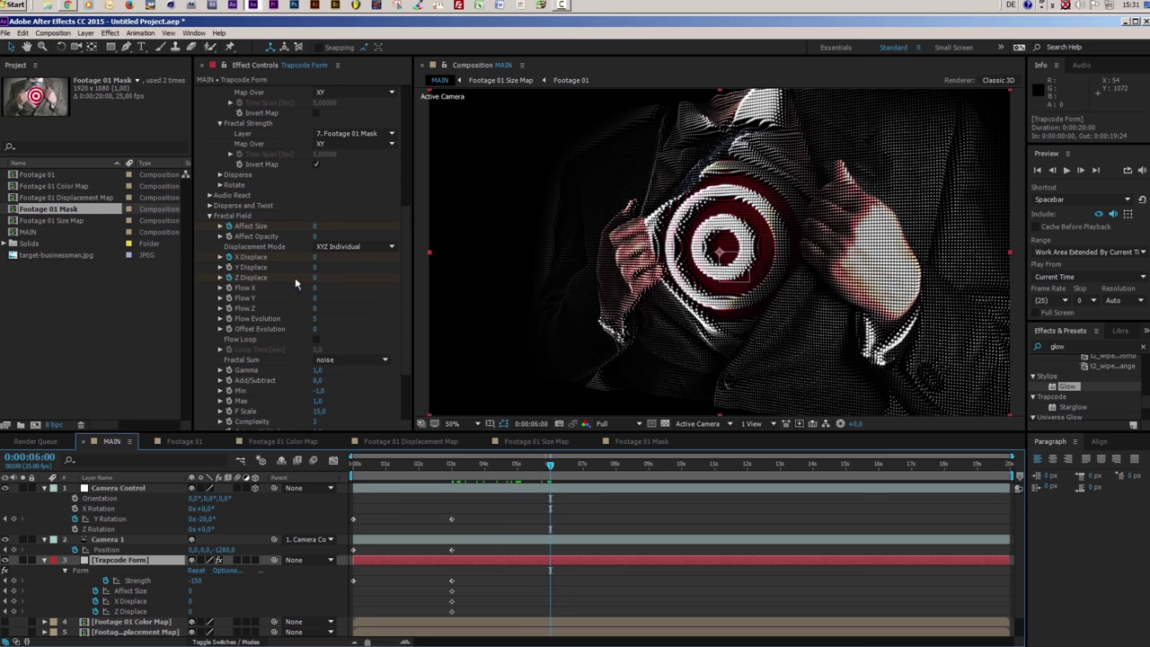
pyautogui.moveTo(315, 257); pyautogui.dragTo(504, 257)
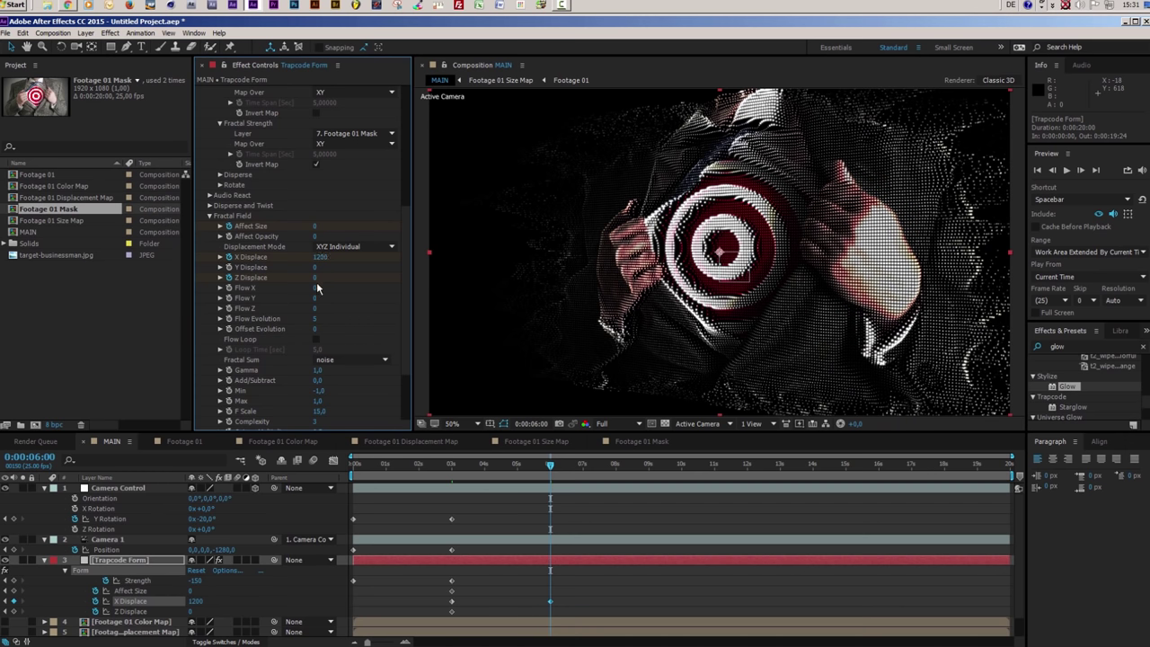
pyautogui.moveTo(315, 283); pyautogui.dragTo(458, 282)
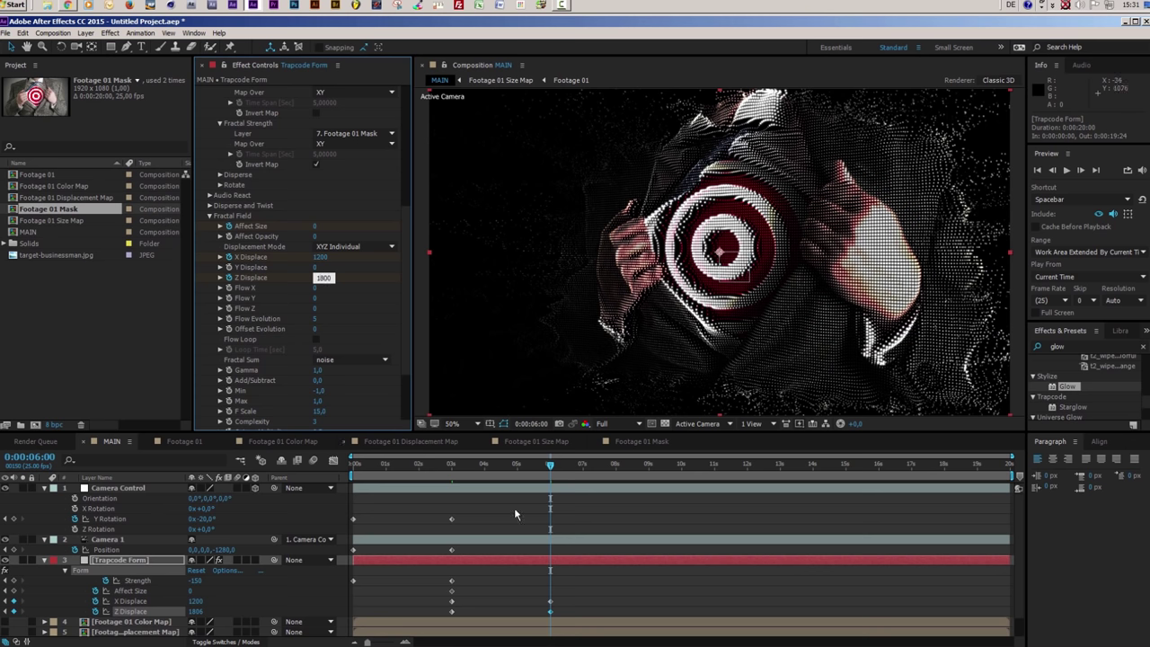
# Move the last X Displace and Z Displace keyframes from 6 to 8 seconds
pyautogui.click(608, 592)
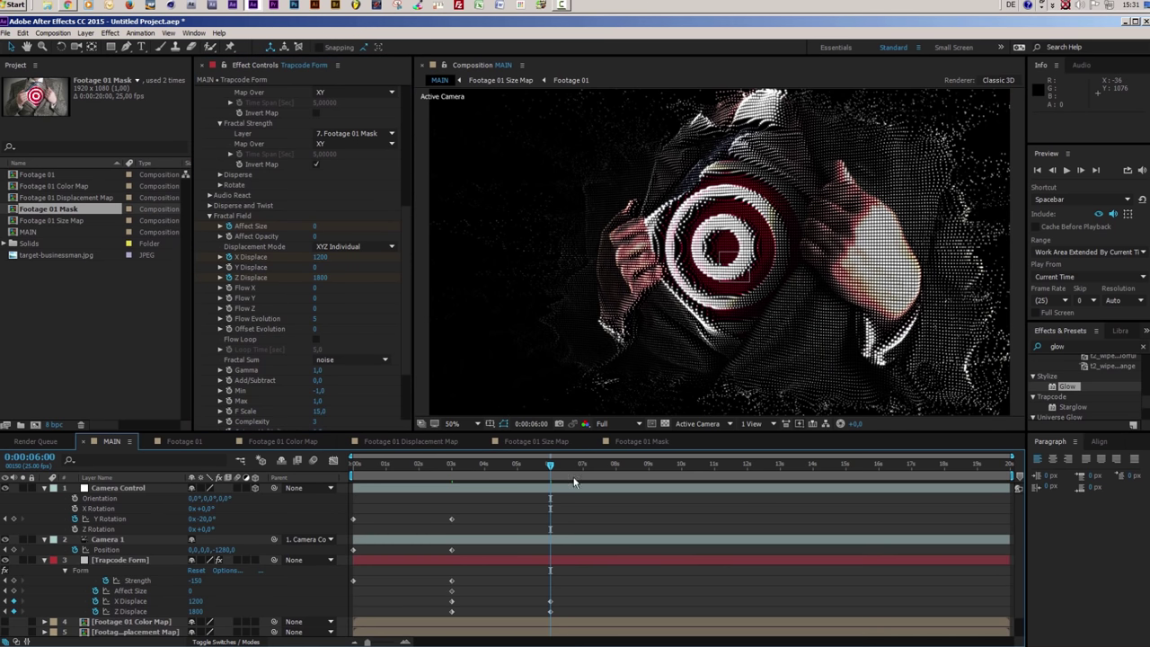
pyautogui.click(617, 467)
pyautogui.click(615, 468)
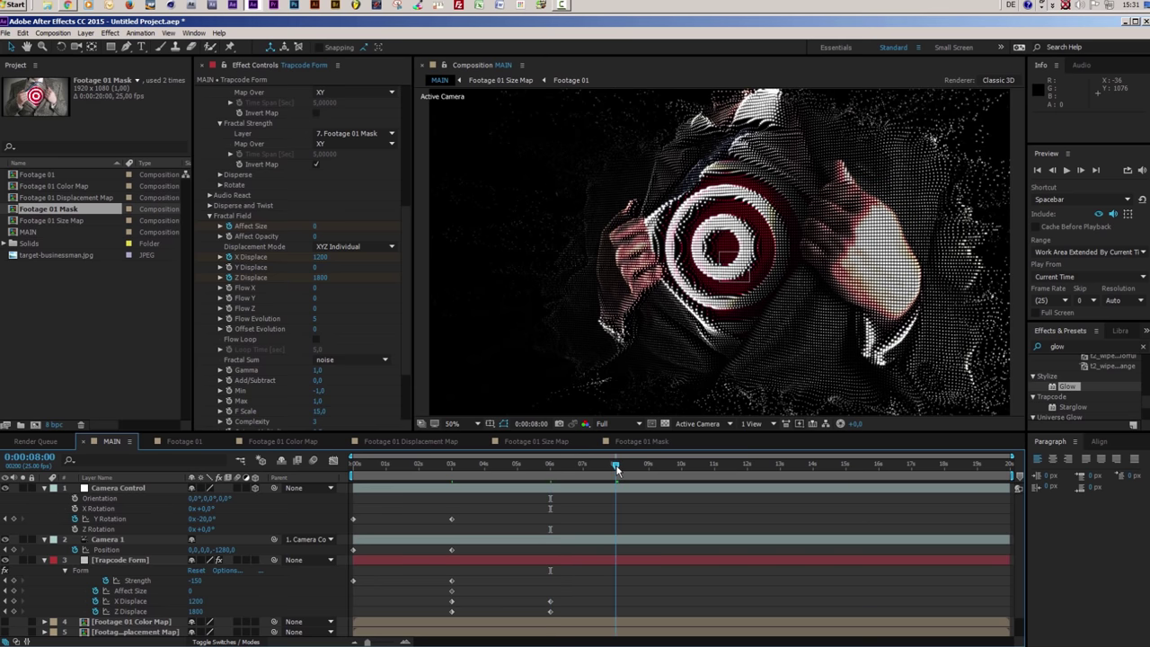
pyautogui.moveTo(556, 618); pyautogui.dragTo(614, 617)
# Set the Fractal Field's Affect Size to 5 at 5 seconds
pyautogui.moveTo(616, 468); pyautogui.dragTo(518, 463)
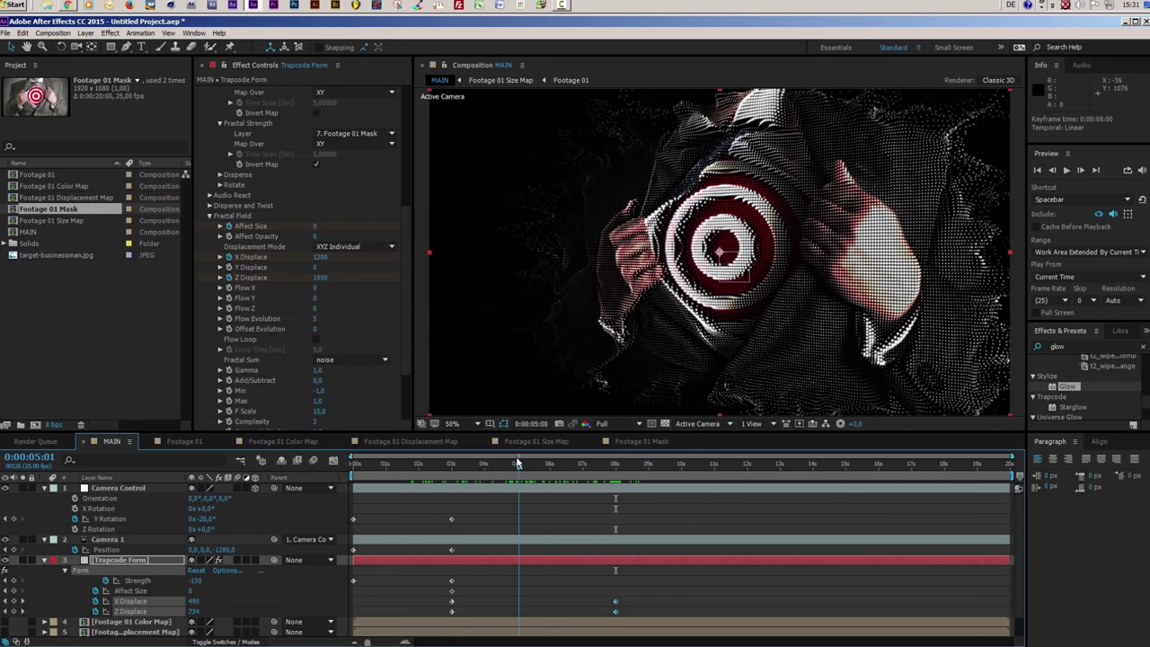
pyautogui.click(315, 227)
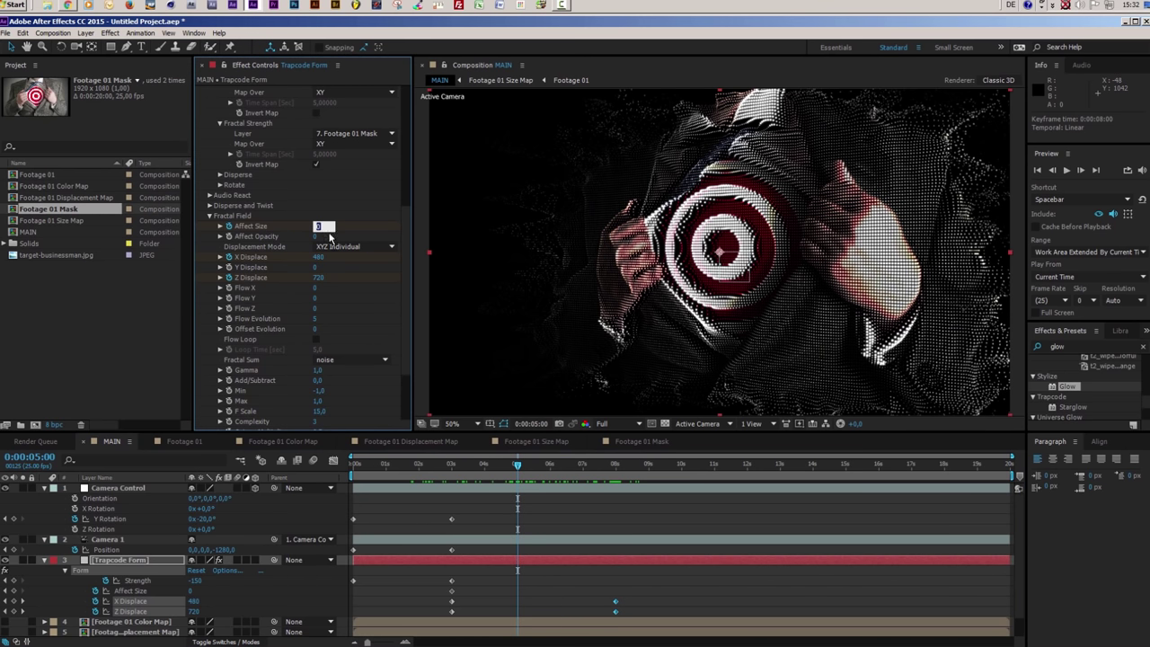
pyautogui.press('Return')
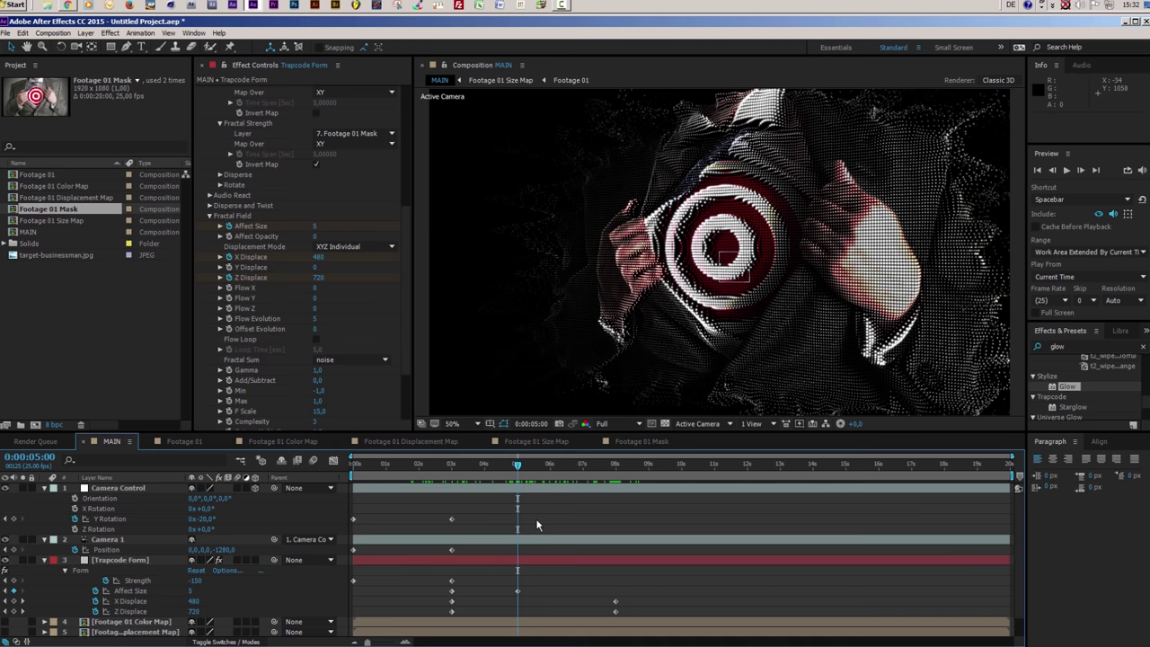
pyautogui.moveTo(518, 465)
pyautogui.mouseDown()
pyautogui.moveTo(442, 465)
pyautogui.moveTo(548, 468)
pyautogui.moveTo(528, 468)
pyautogui.mouseUp()
# Apply Easy Ease to all Strength, Affect Size, X Displace and Z Displace keyframes, then deselect them
pyautogui.moveTo(677, 568); pyautogui.dragTo(356, 612)
pyautogui.rightClick(451, 614)
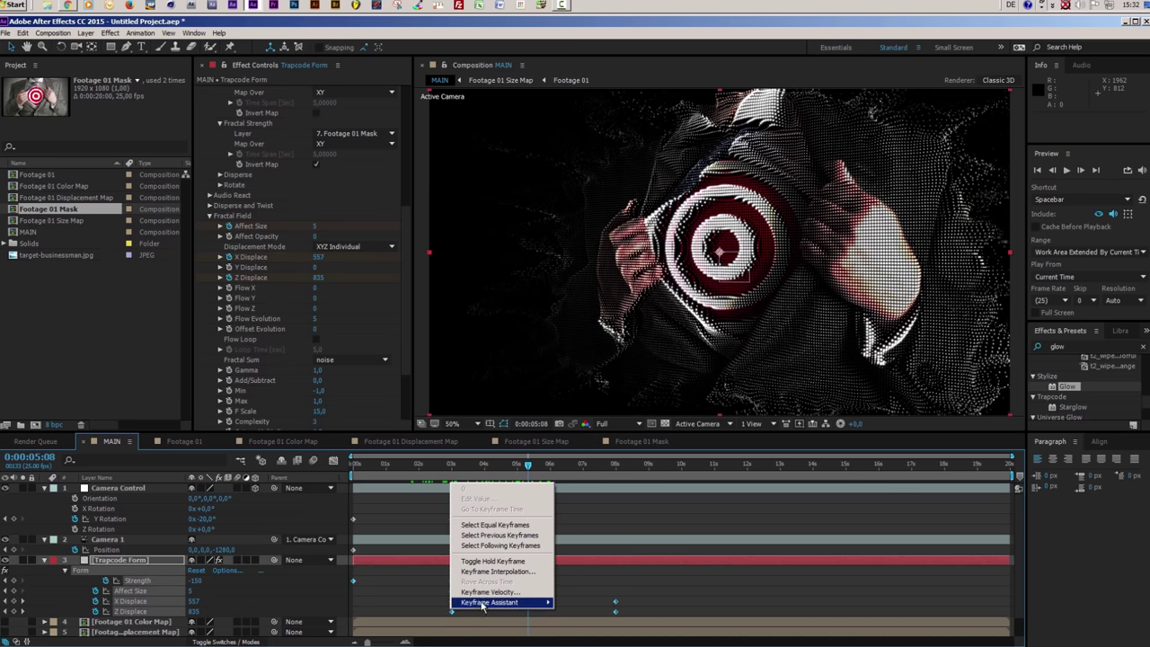
pyautogui.moveTo(483, 605)
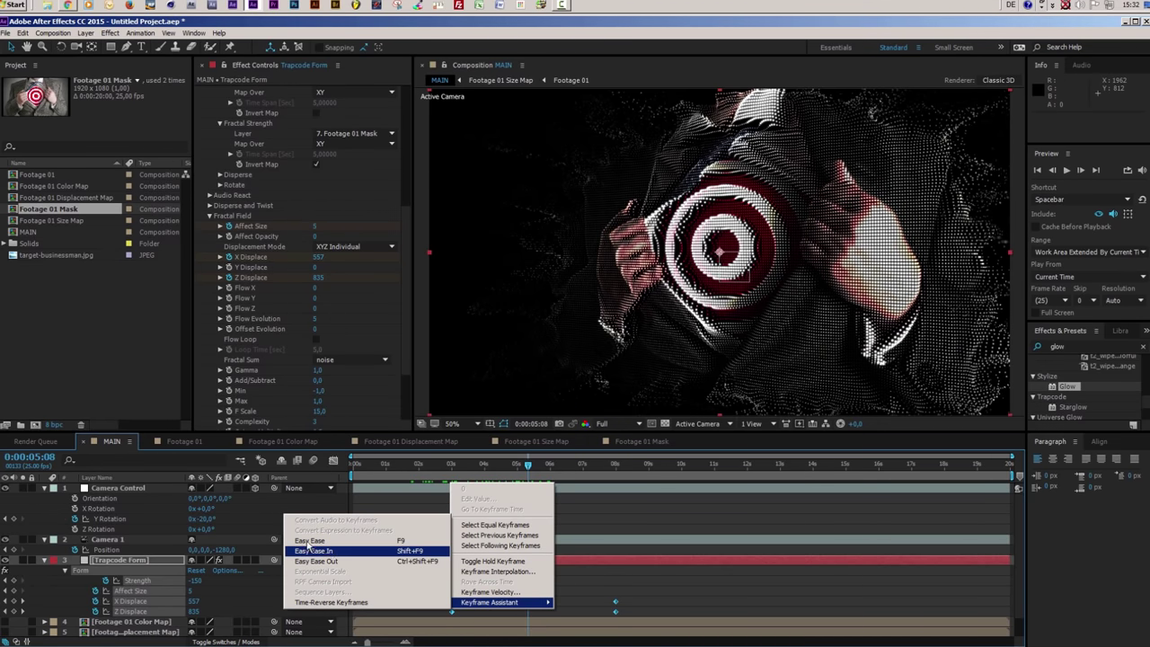
pyautogui.click(392, 547)
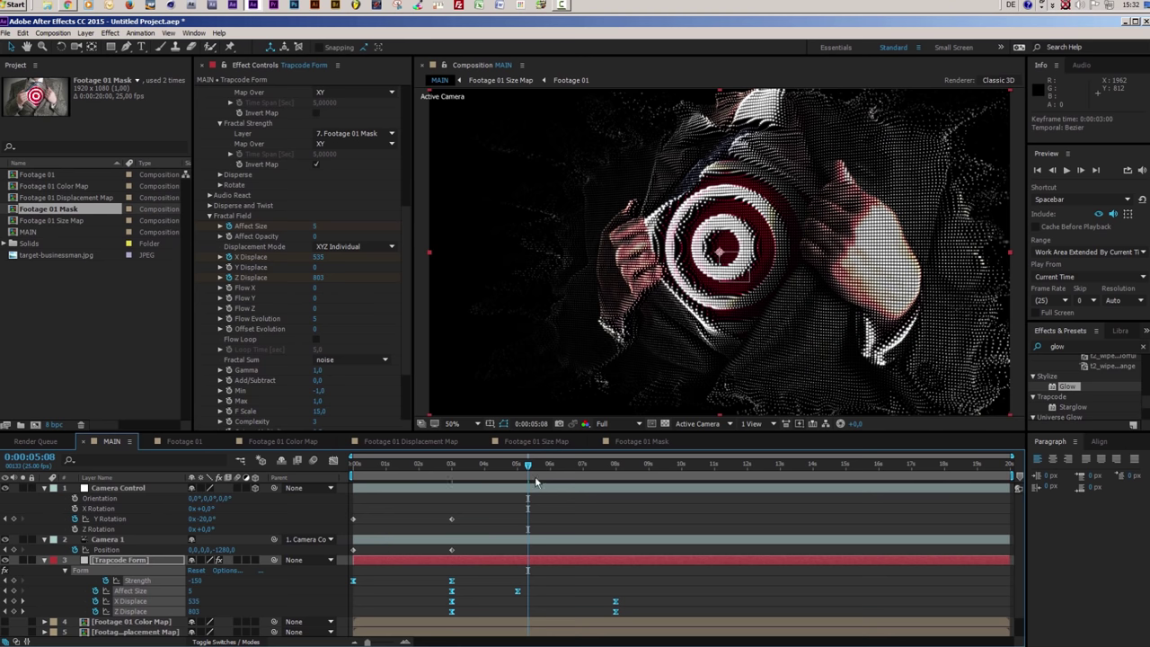
pyautogui.moveTo(527, 469)
pyautogui.mouseDown()
pyautogui.moveTo(405, 467)
pyautogui.moveTo(645, 479)
pyautogui.moveTo(525, 490)
pyautogui.mouseUp()
pyautogui.click(435, 467)
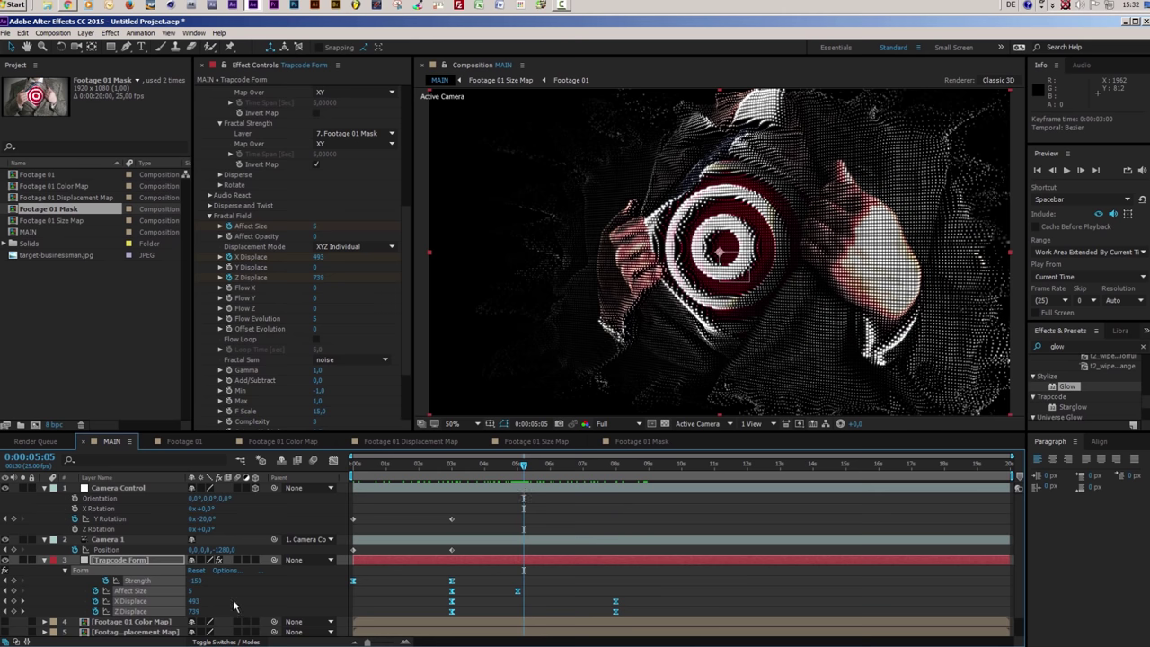
pyautogui.click(36, 605)
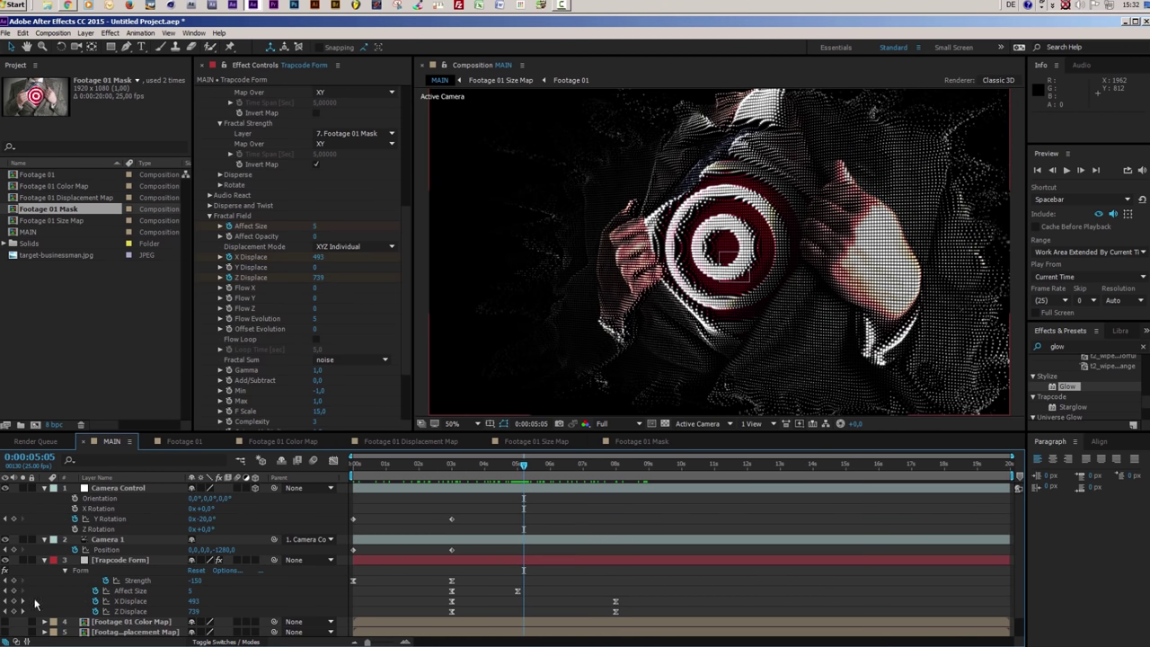
# Set the Fractal Field's Affect Size keyframe at 5 seconds to 15
pyautogui.click(7, 590)
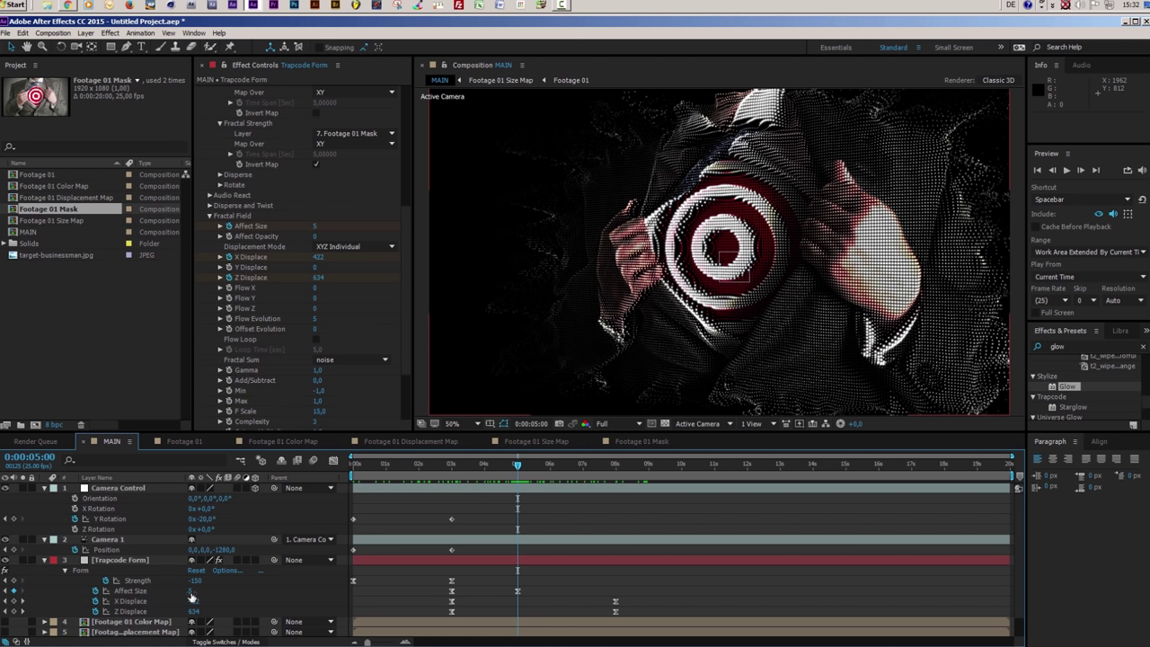
pyautogui.click(191, 593)
pyautogui.write('2')
pyautogui.press('Return')
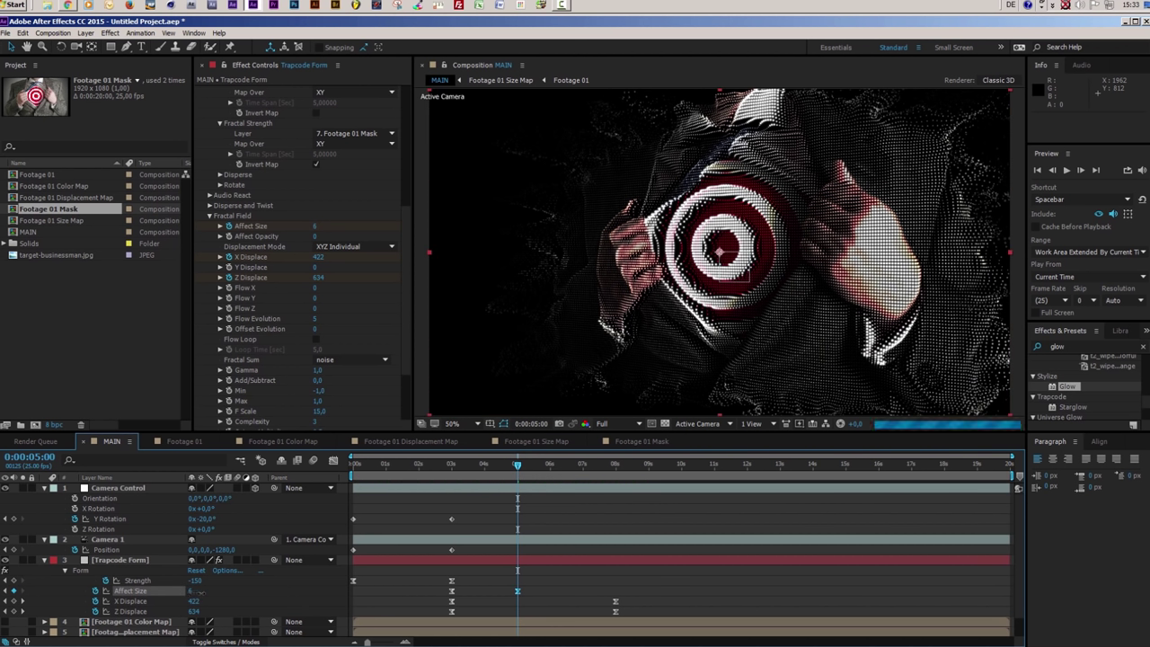
pyautogui.moveTo(229, 591); pyautogui.dragTo(241, 591)
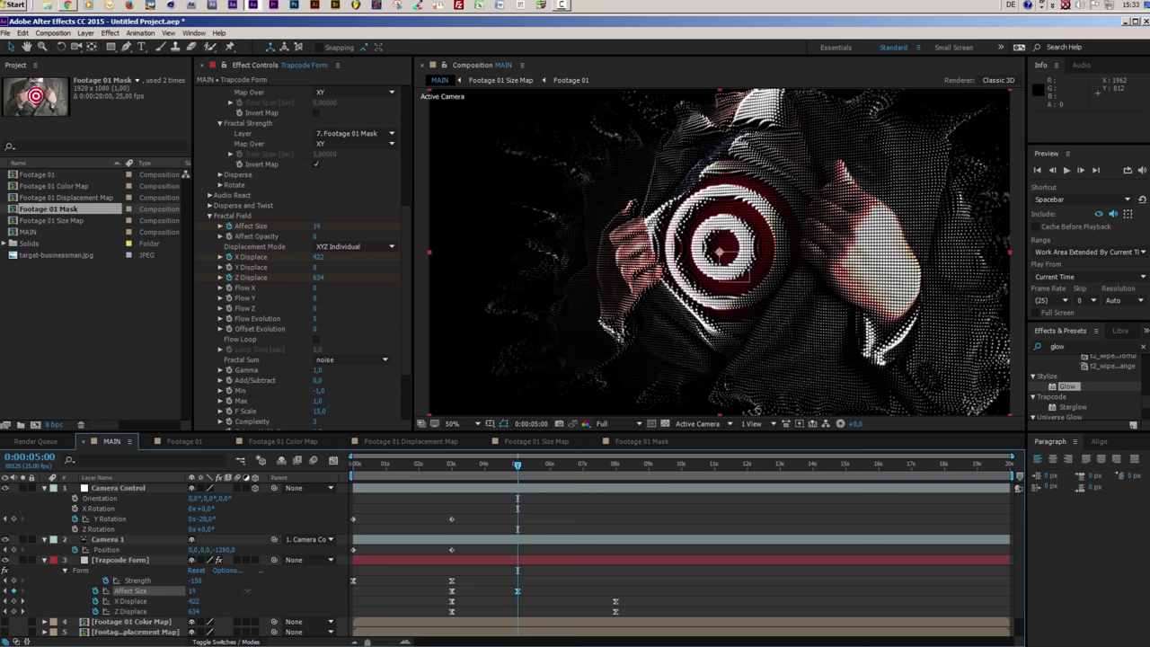
pyautogui.click(346, 560)
# Apply Easy Ease to all Camera Control Y Rotation and Camera 1 Position keyframes
pyautogui.moveTo(520, 467); pyautogui.dragTo(447, 466)
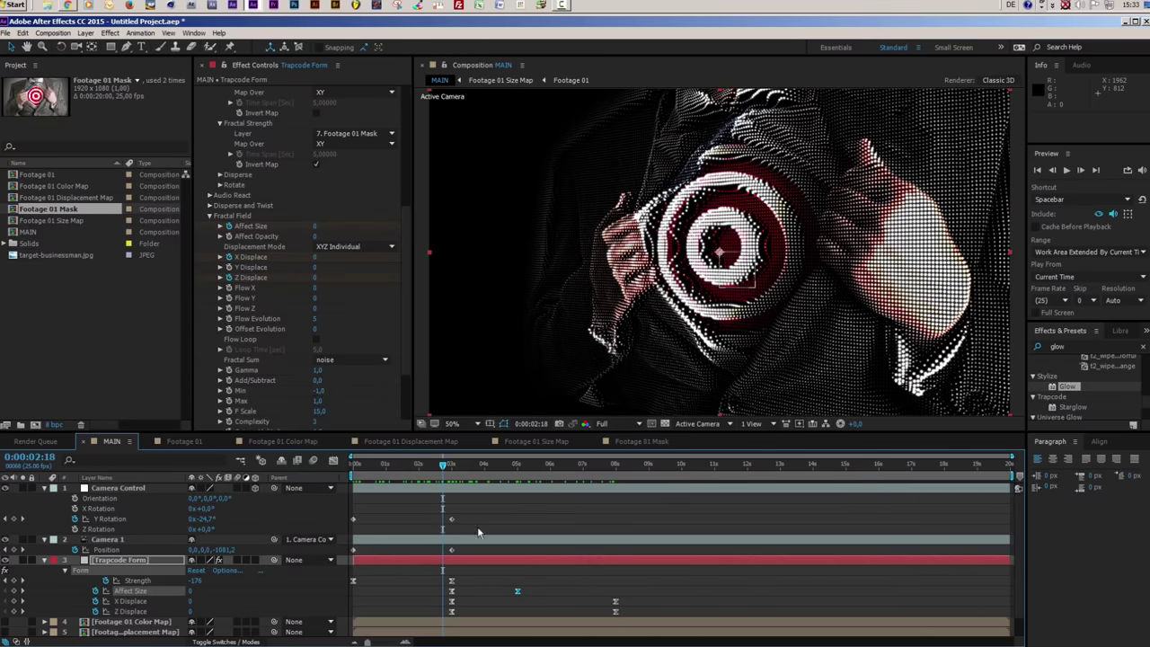
pyautogui.moveTo(480, 516); pyautogui.dragTo(316, 563)
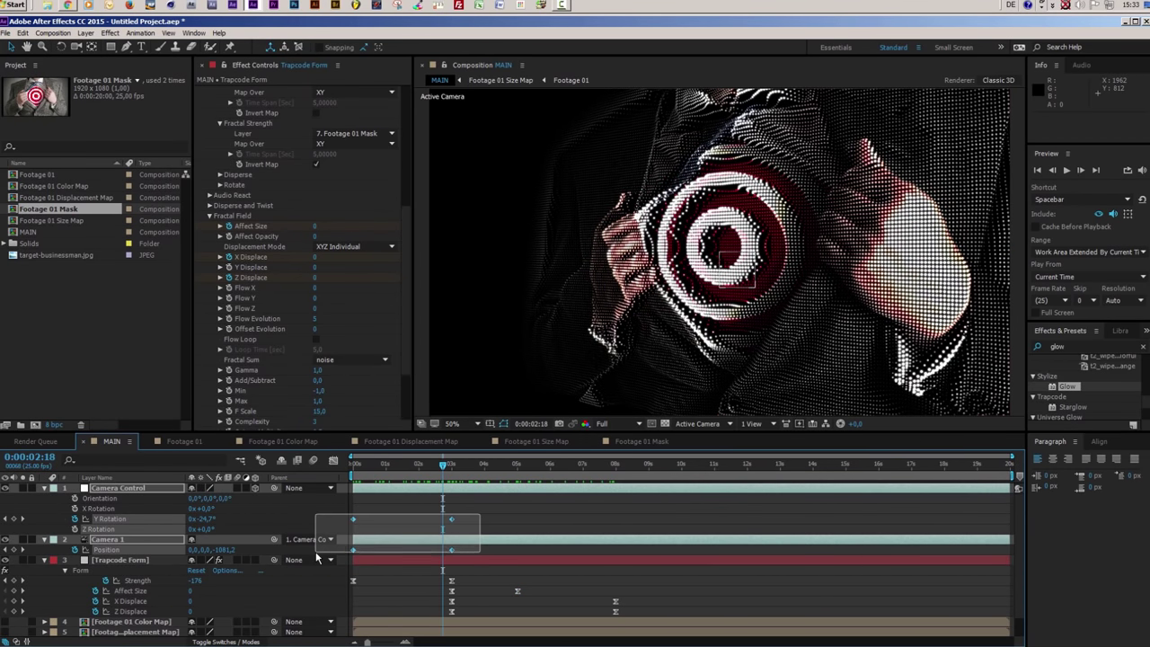
pyautogui.rightClick(453, 550)
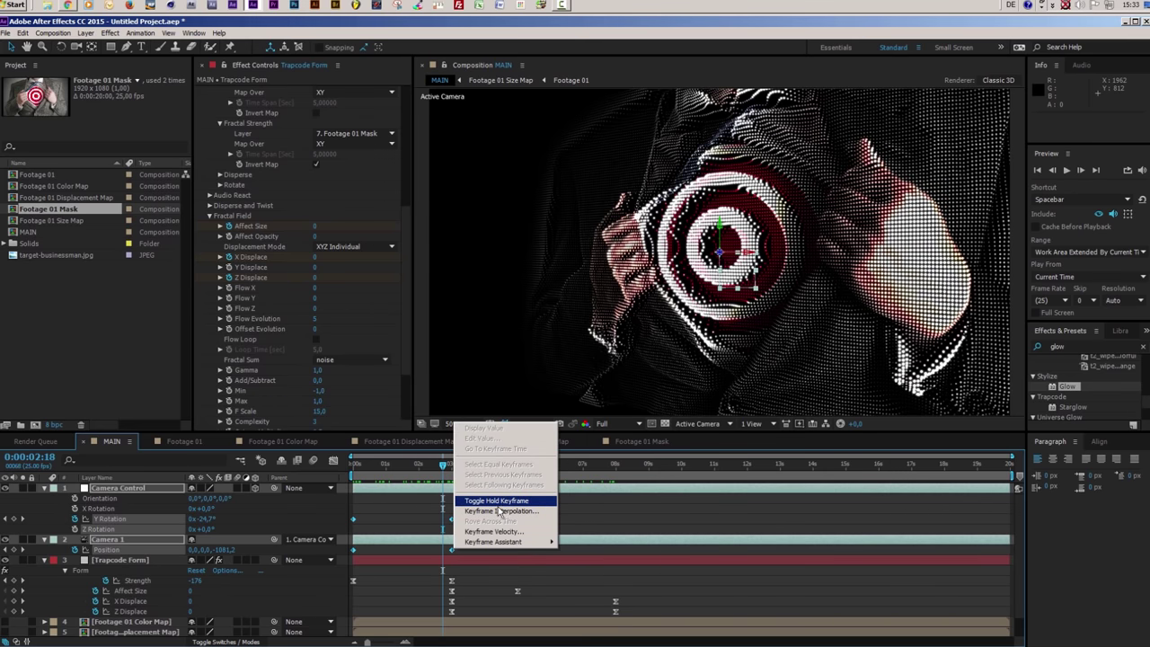
pyautogui.moveTo(503, 542)
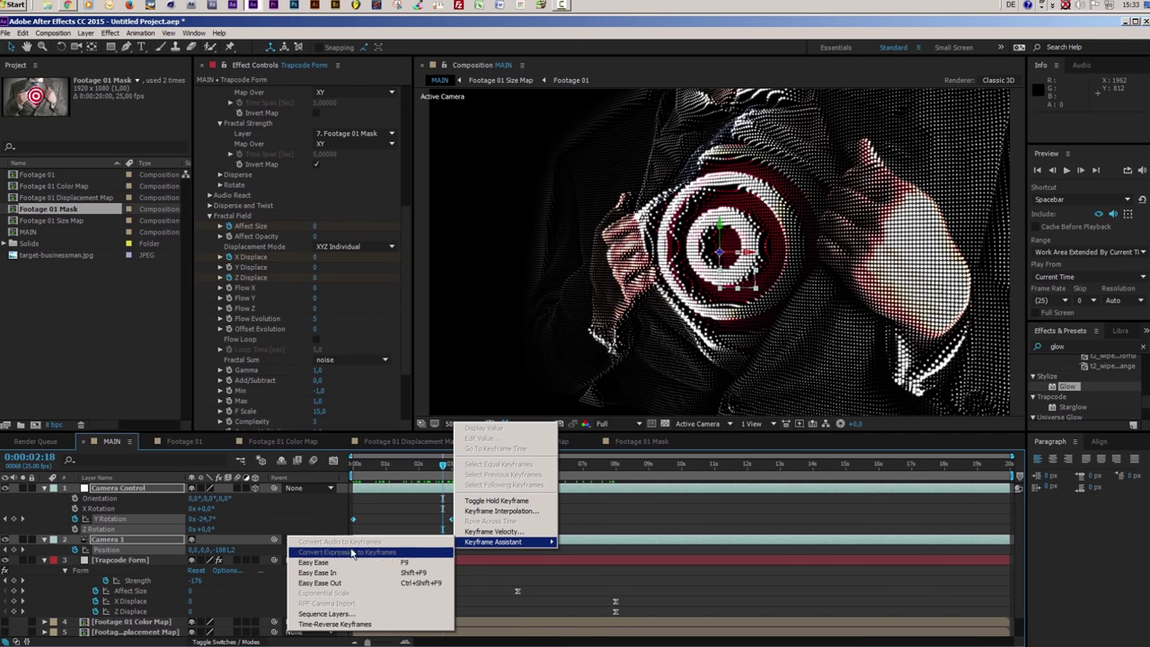
pyautogui.click(340, 564)
# Set the Camera Control layer's Y Rotation to 20° at 8 seconds
pyautogui.moveTo(444, 468); pyautogui.dragTo(602, 470)
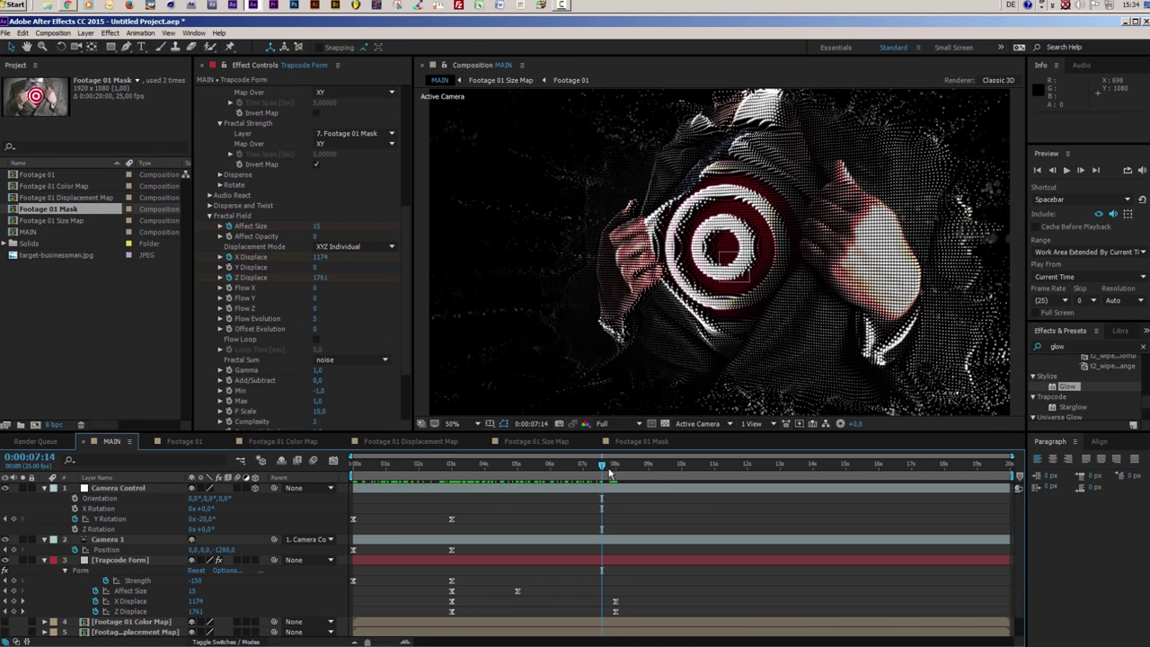
pyautogui.moveTo(602, 468); pyautogui.dragTo(616, 475)
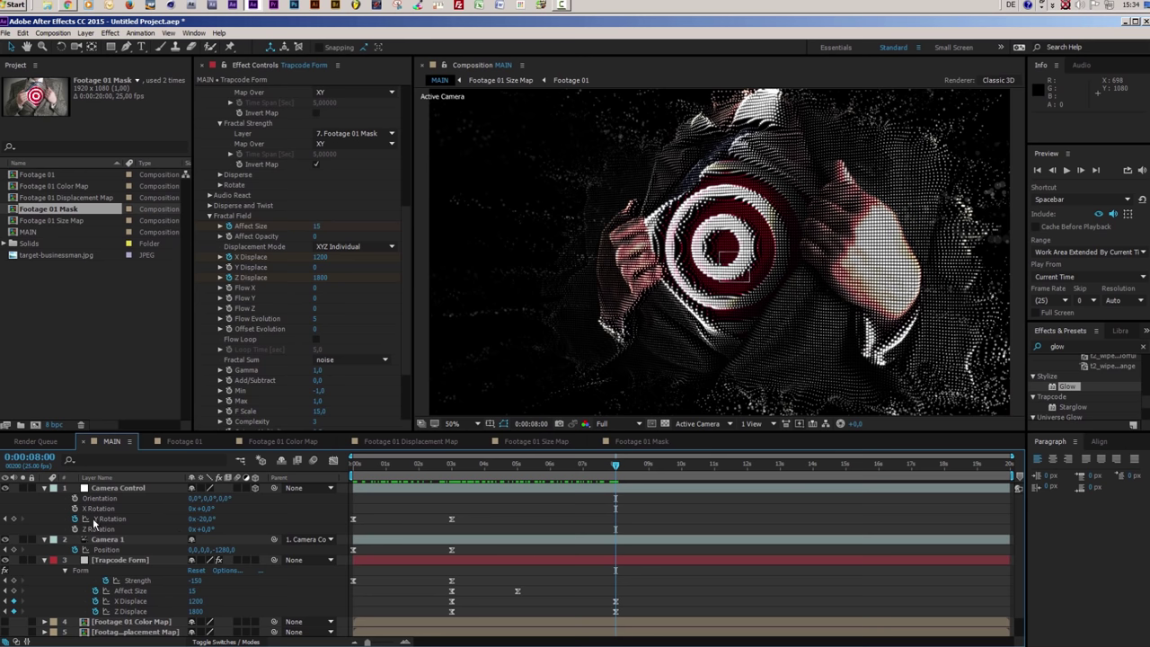
pyautogui.click(115, 490)
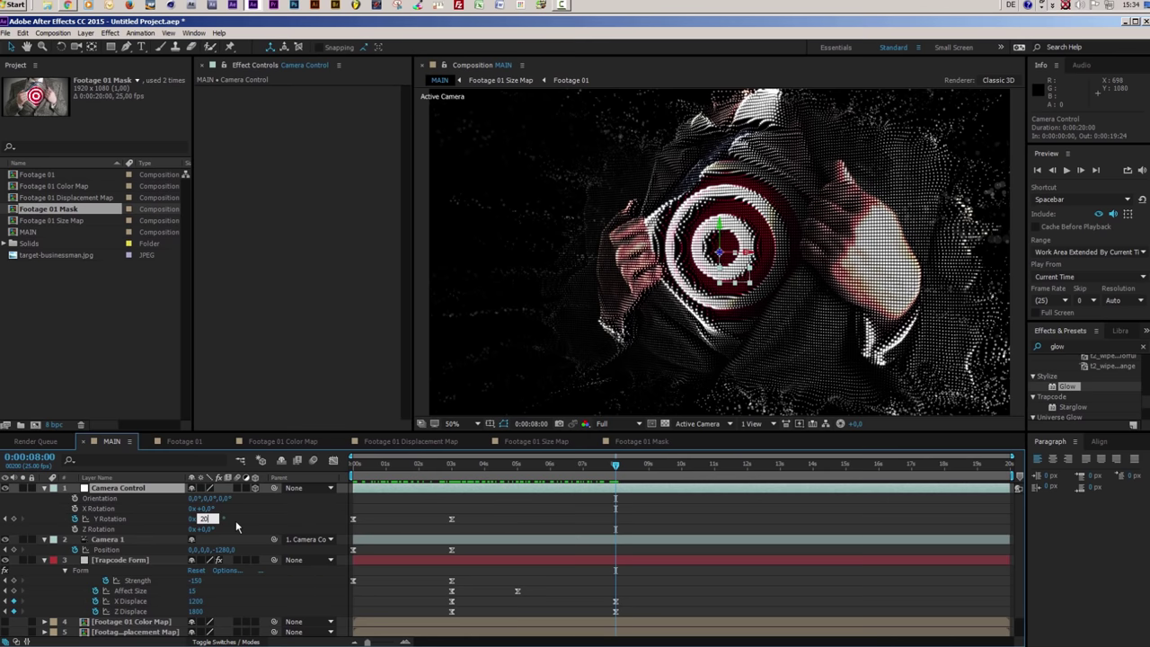
pyautogui.press('Return')
# Add a Camera 1 Position keyframe at 8 seconds, keeping the current position
pyautogui.moveTo(616, 465); pyautogui.dragTo(683, 488)
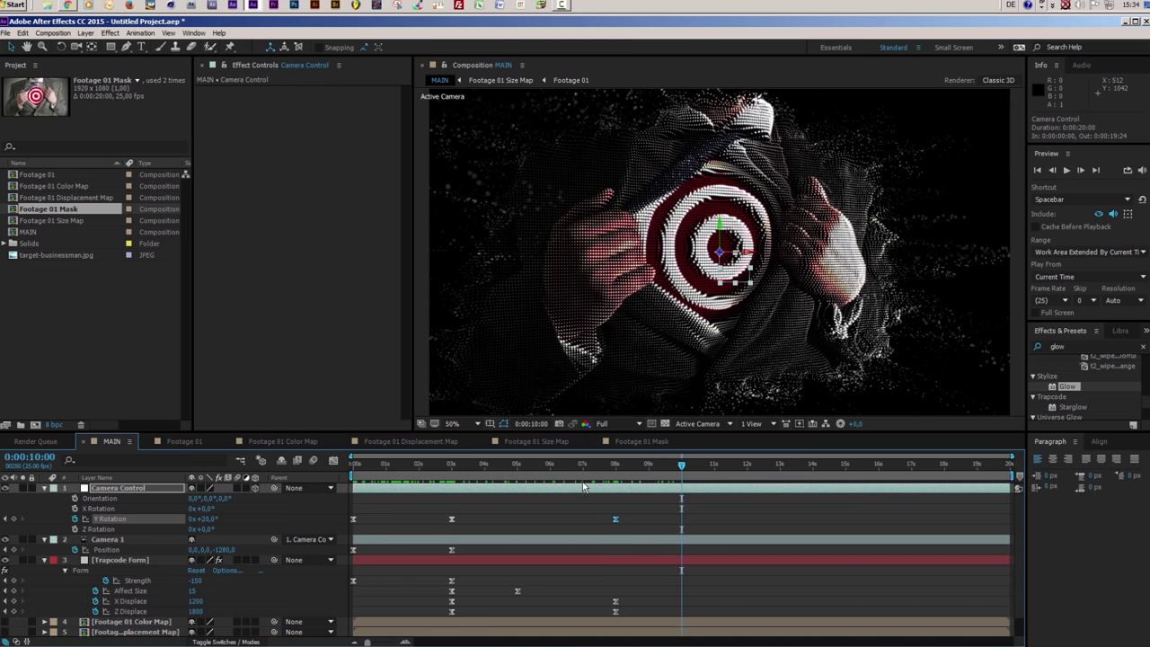
pyautogui.click(617, 467)
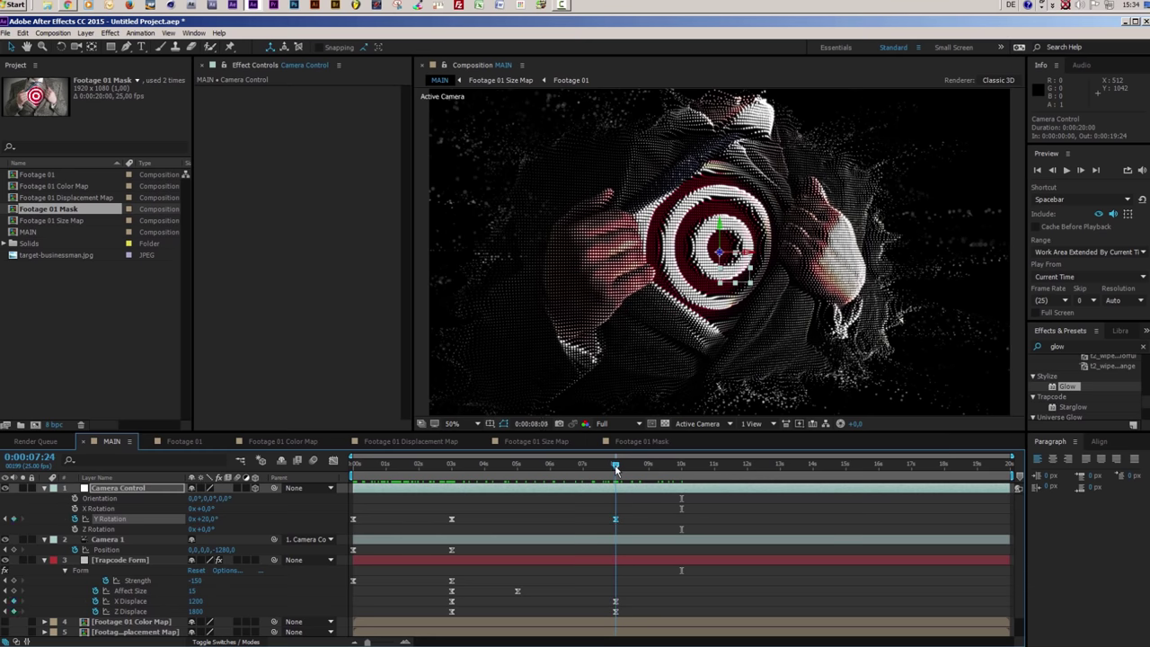
pyautogui.moveTo(617, 467); pyautogui.dragTo(615, 467)
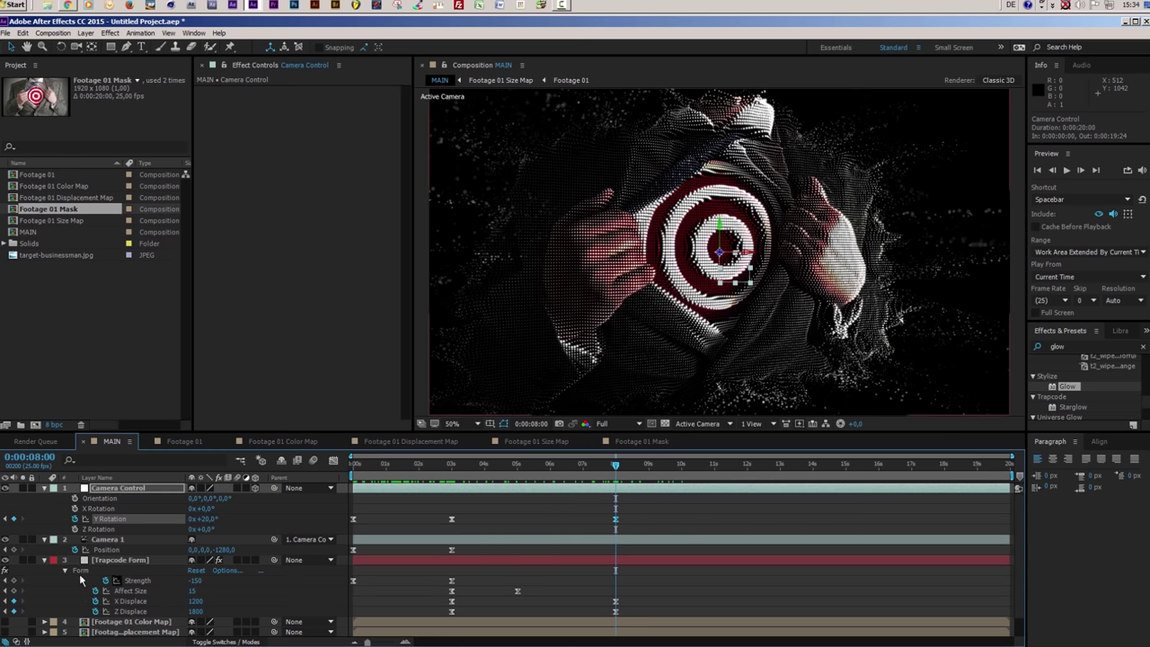
pyautogui.click(14, 550)
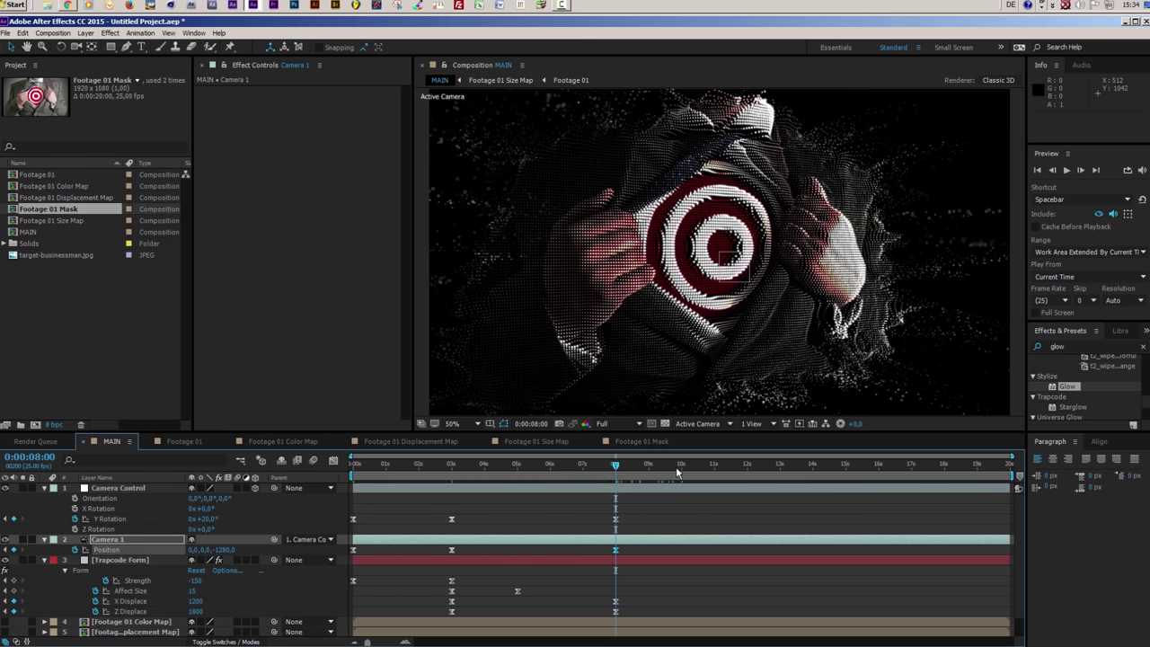
# Set Camera 1's Z position to -4000 at 11 seconds
pyautogui.moveTo(680, 474); pyautogui.dragTo(716, 479)
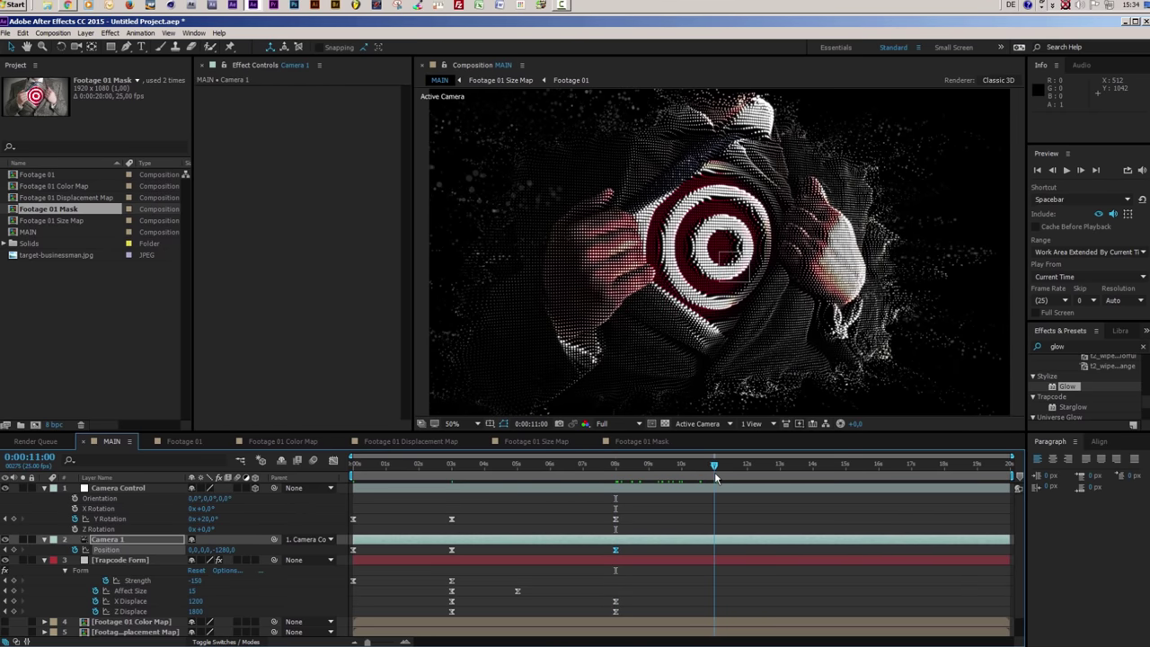
pyautogui.moveTo(224, 549)
pyautogui.mouseDown()
pyautogui.moveTo(27, 549)
pyautogui.moveTo(225, 549)
pyautogui.mouseUp()
pyautogui.click(223, 549)
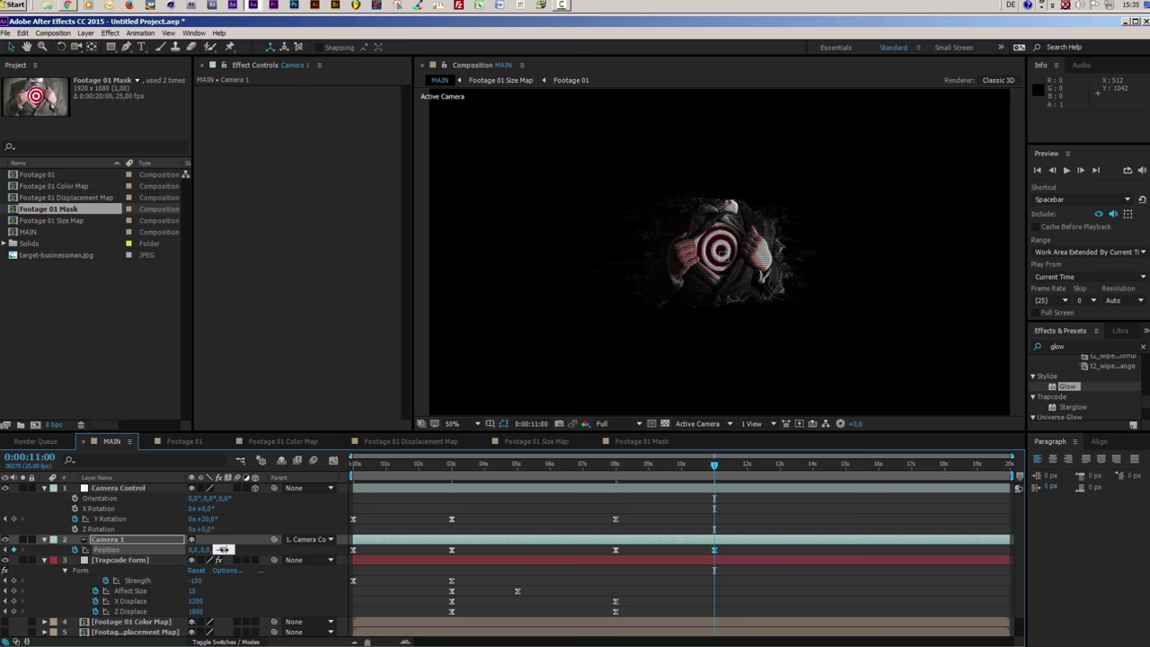
pyautogui.write('-4000')
pyautogui.press('Return')
# Fade out the Trapcode Form layer by keyframing its Opacity from 100% at 10 seconds to 0% at 11 seconds
pyautogui.moveTo(715, 466); pyautogui.dragTo(682, 469)
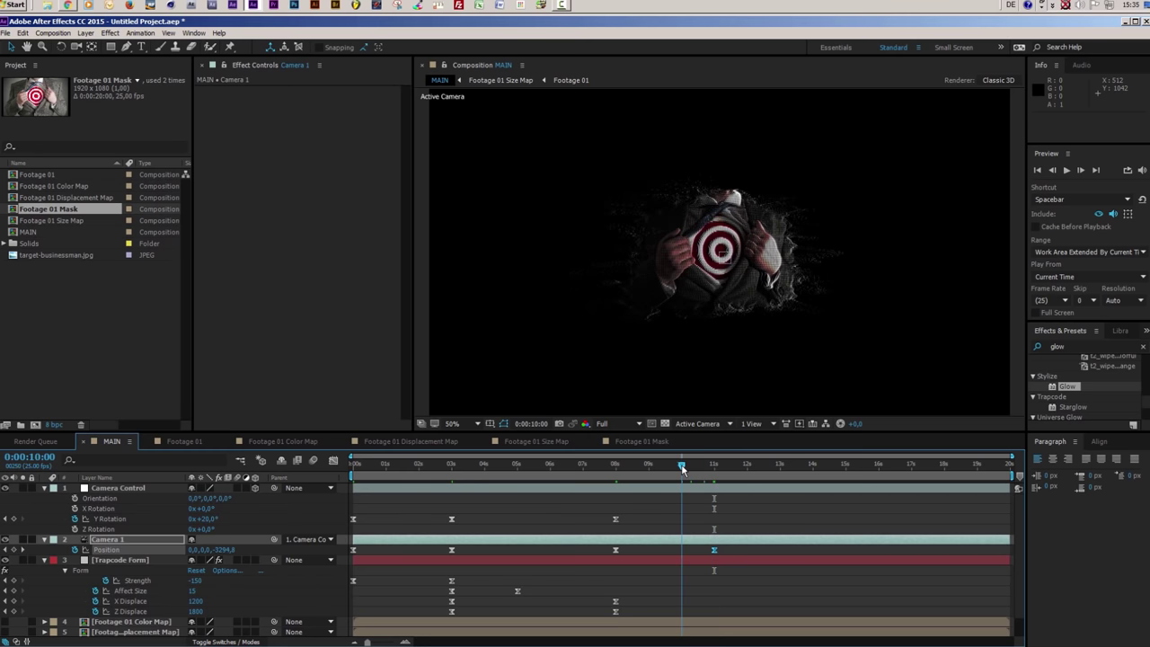
pyautogui.click(114, 561)
pyautogui.press('t')
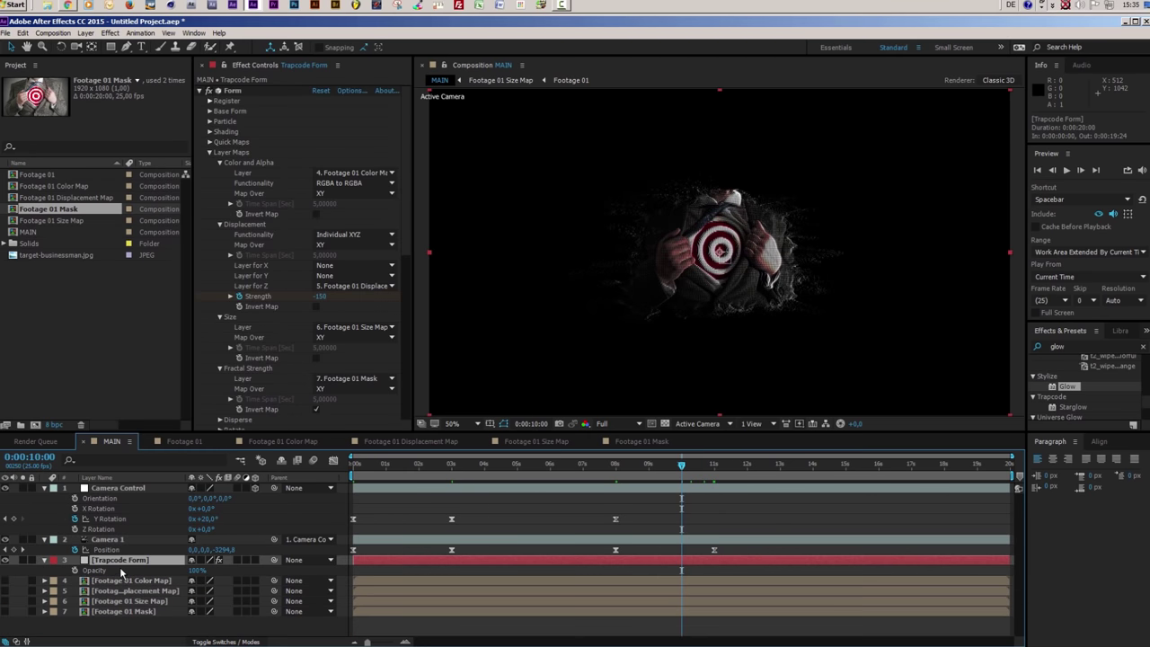
pyautogui.click(75, 572)
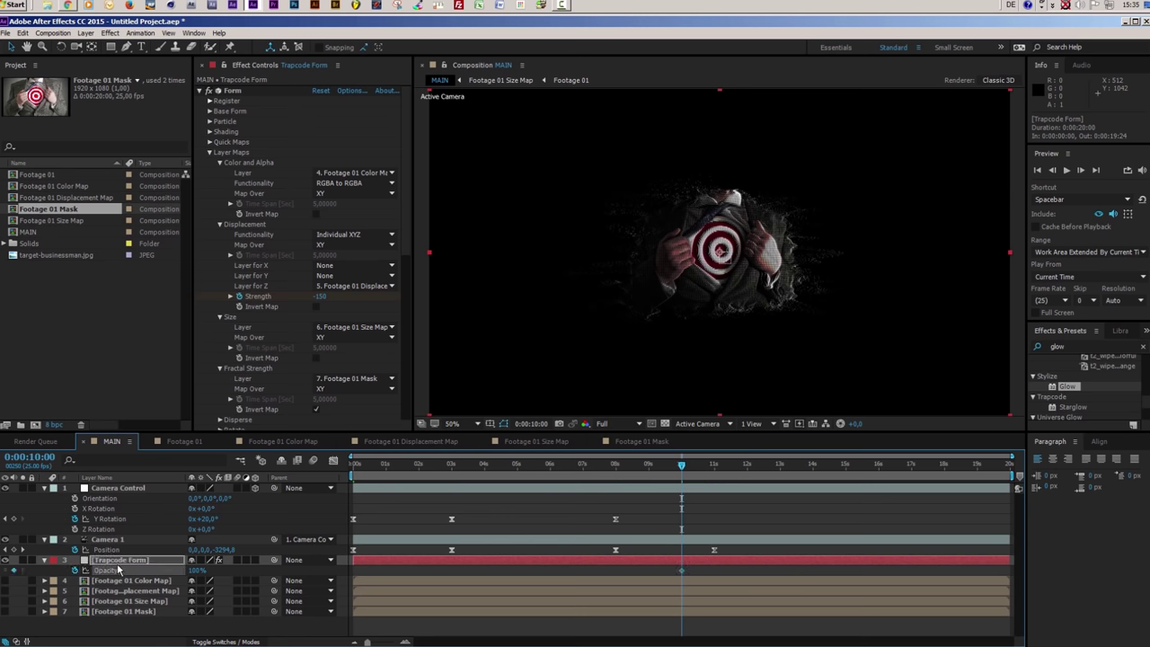
pyautogui.click(715, 471)
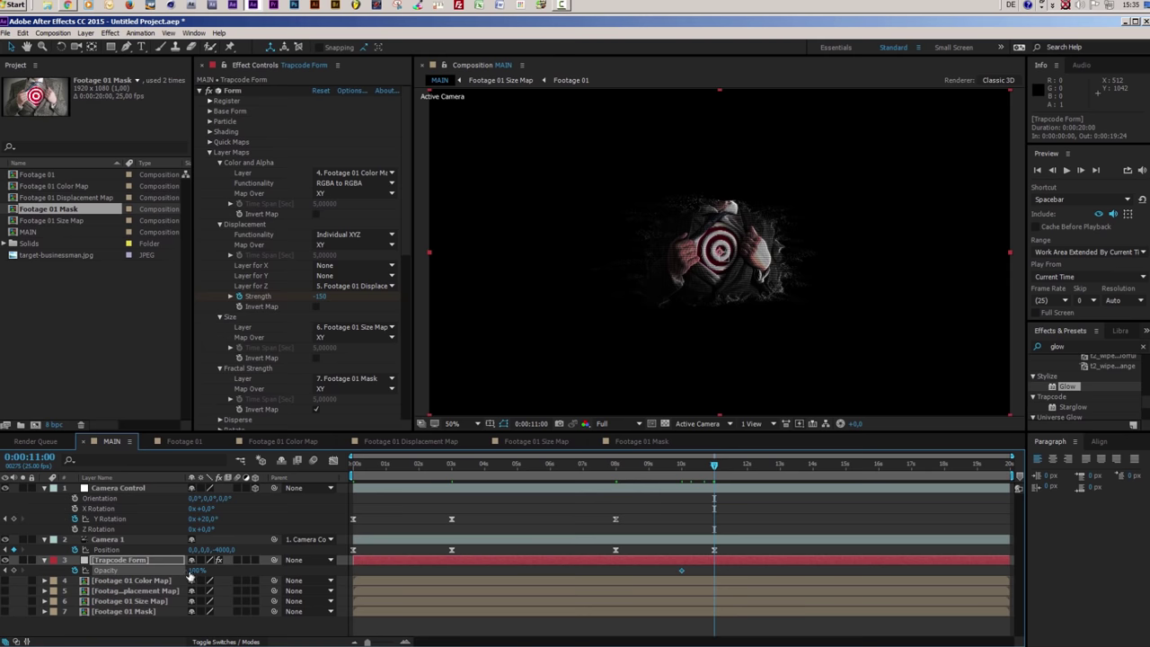
pyautogui.moveTo(195, 571); pyautogui.dragTo(111, 582)
# Apply Easy Ease to both Opacity keyframes of the Trapcode Form layer
pyautogui.moveTo(737, 575); pyautogui.dragTo(641, 582)
pyautogui.rightClick(684, 570)
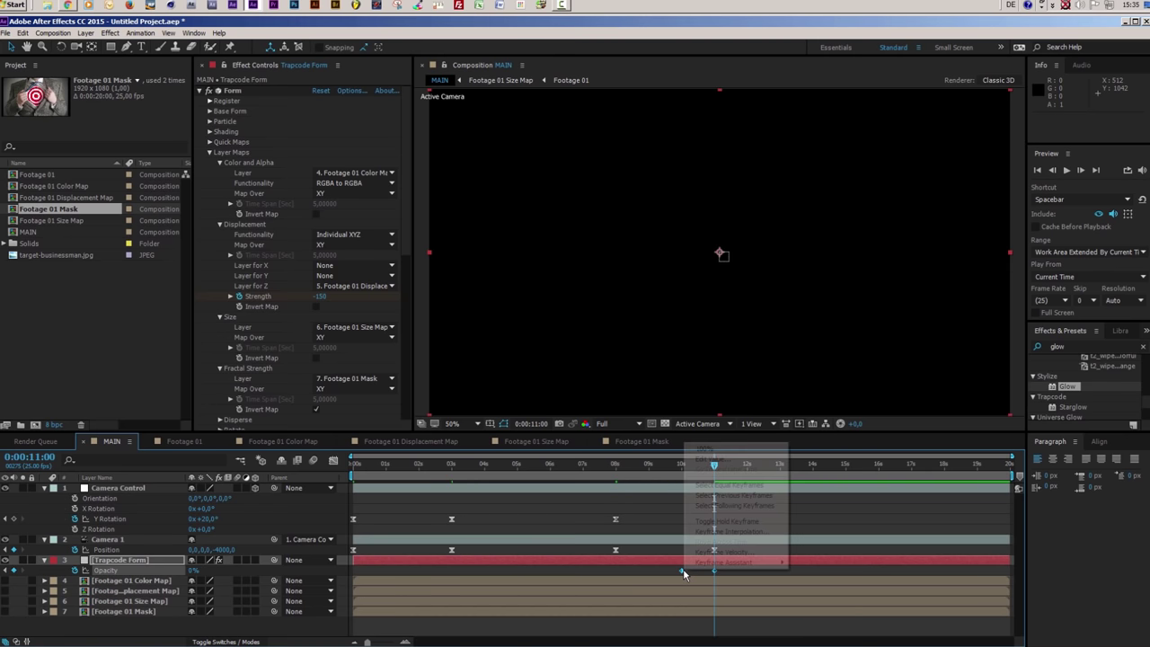
pyautogui.moveTo(706, 562)
pyautogui.click(563, 511)
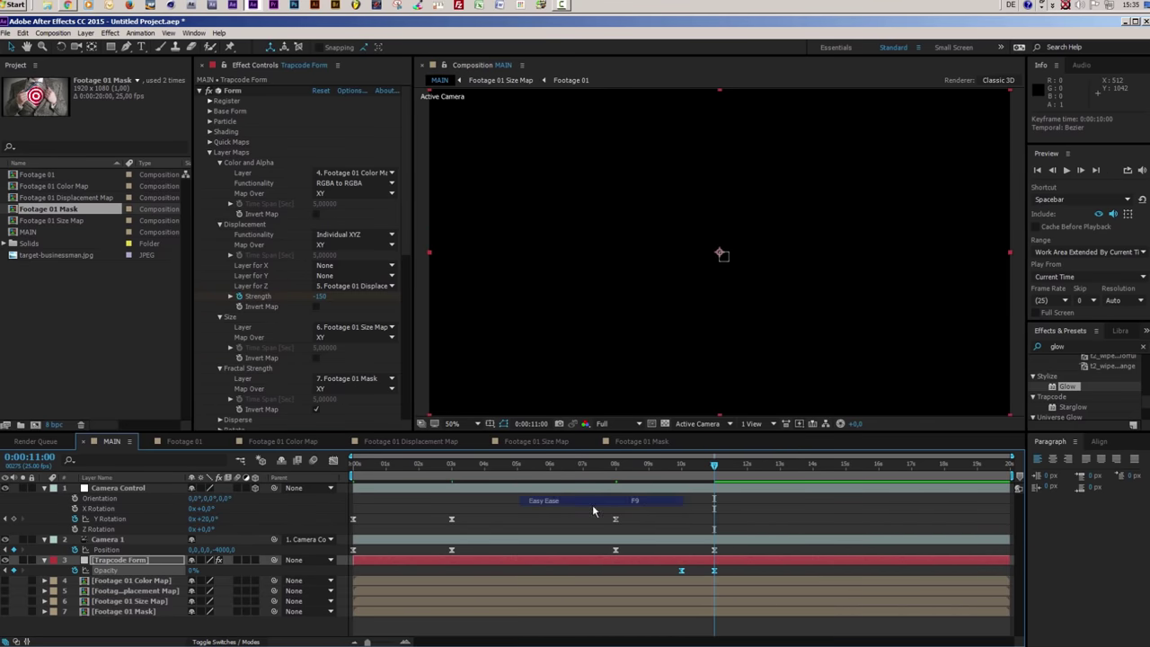
# Go to 9 seconds and open the Footage 01 Mask composition
pyautogui.moveTo(713, 466); pyautogui.dragTo(642, 507)
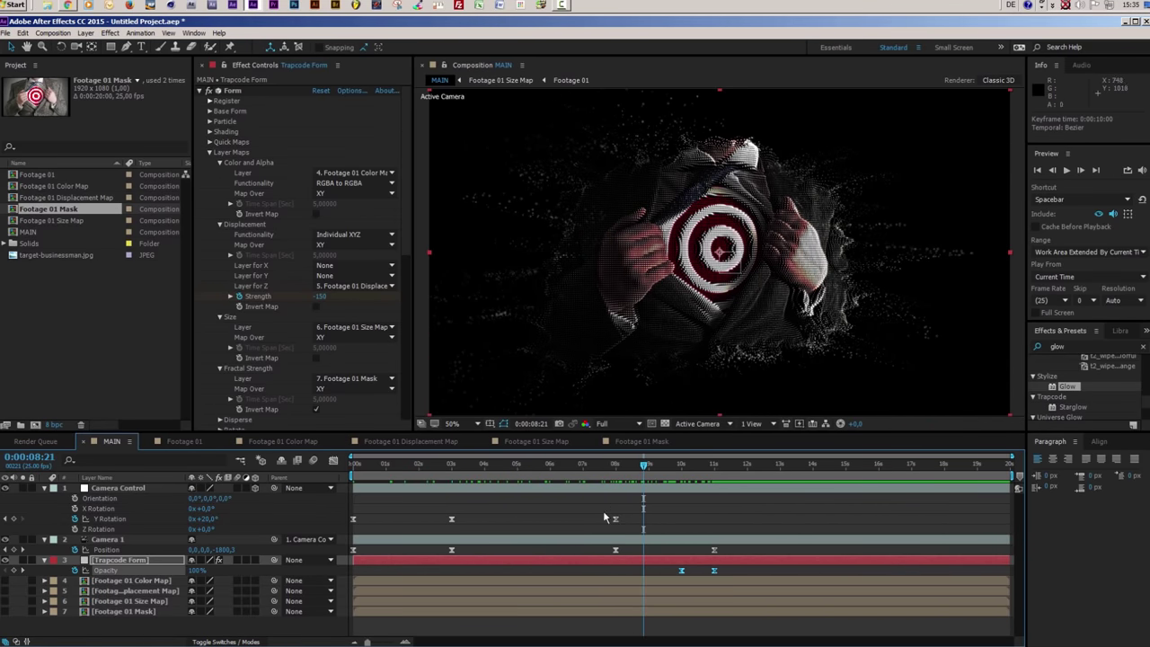
pyautogui.moveTo(645, 469)
pyautogui.mouseDown()
pyautogui.moveTo(624, 468)
pyautogui.moveTo(651, 473)
pyautogui.mouseUp()
pyautogui.click(136, 591)
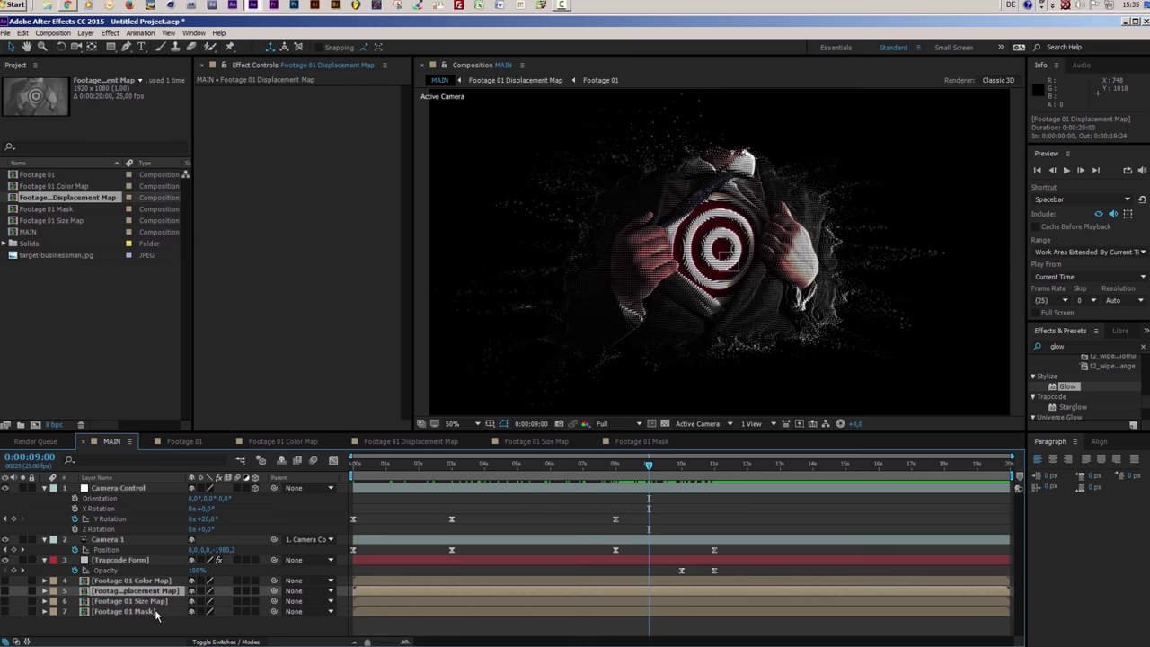
pyautogui.click(153, 612)
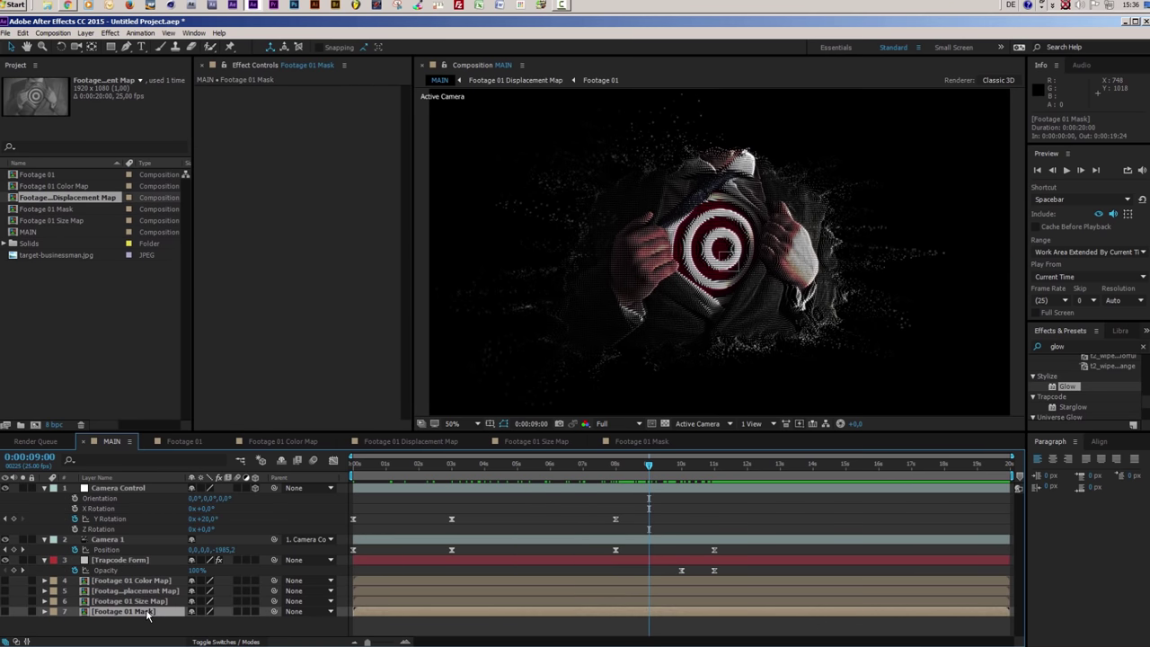
pyautogui.doubleClick(148, 612)
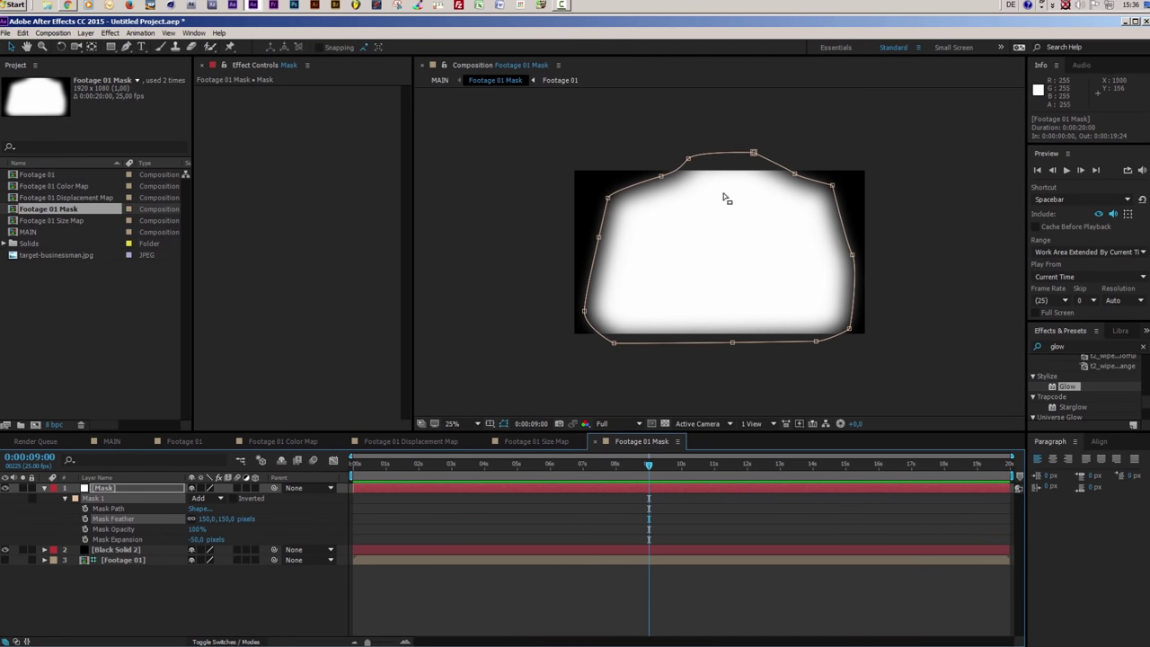
# Keyframe the Mask layer's Opacity from 100% at 9 seconds to 40% at 11 seconds
pyautogui.click(110, 488)
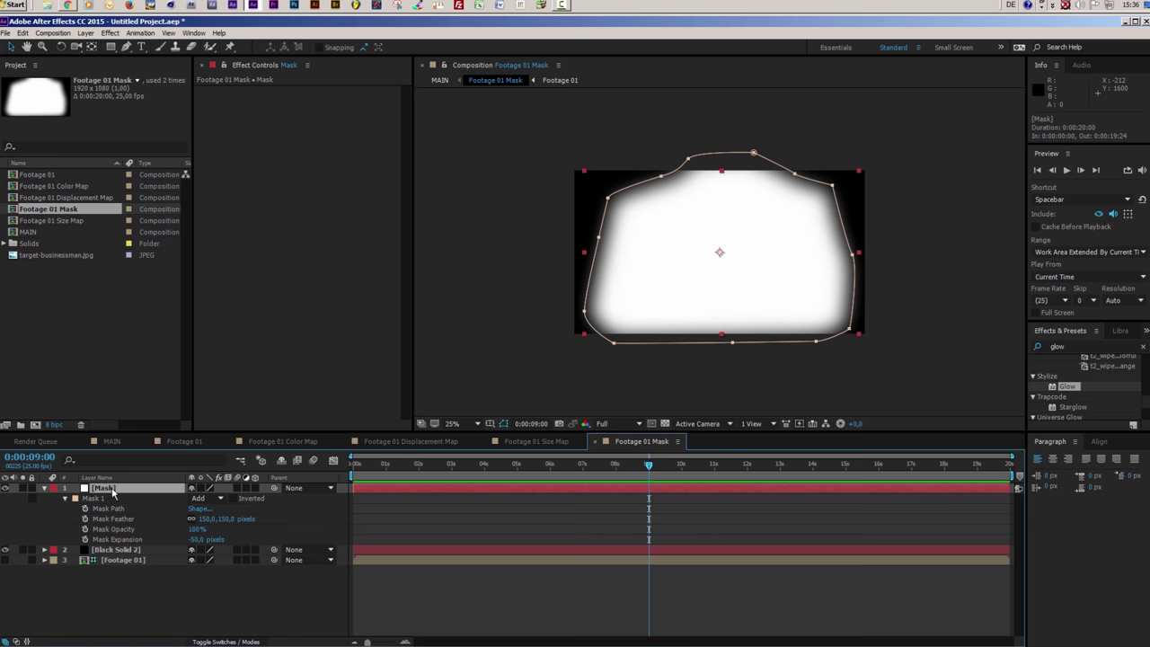
pyautogui.press('t')
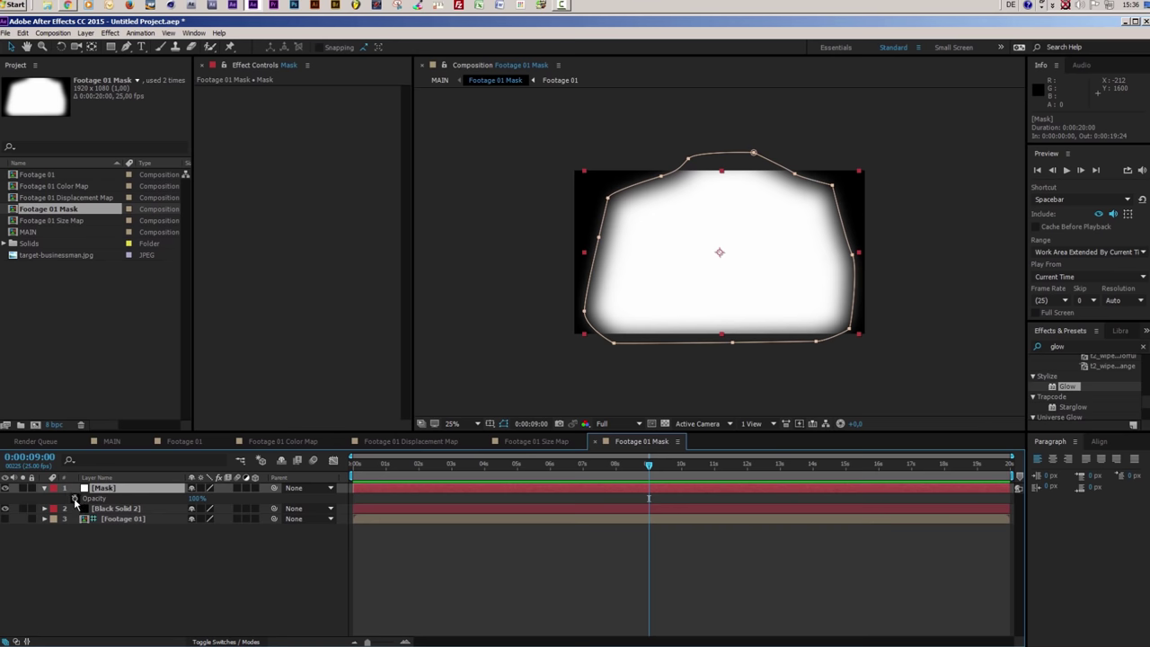
pyautogui.click(75, 499)
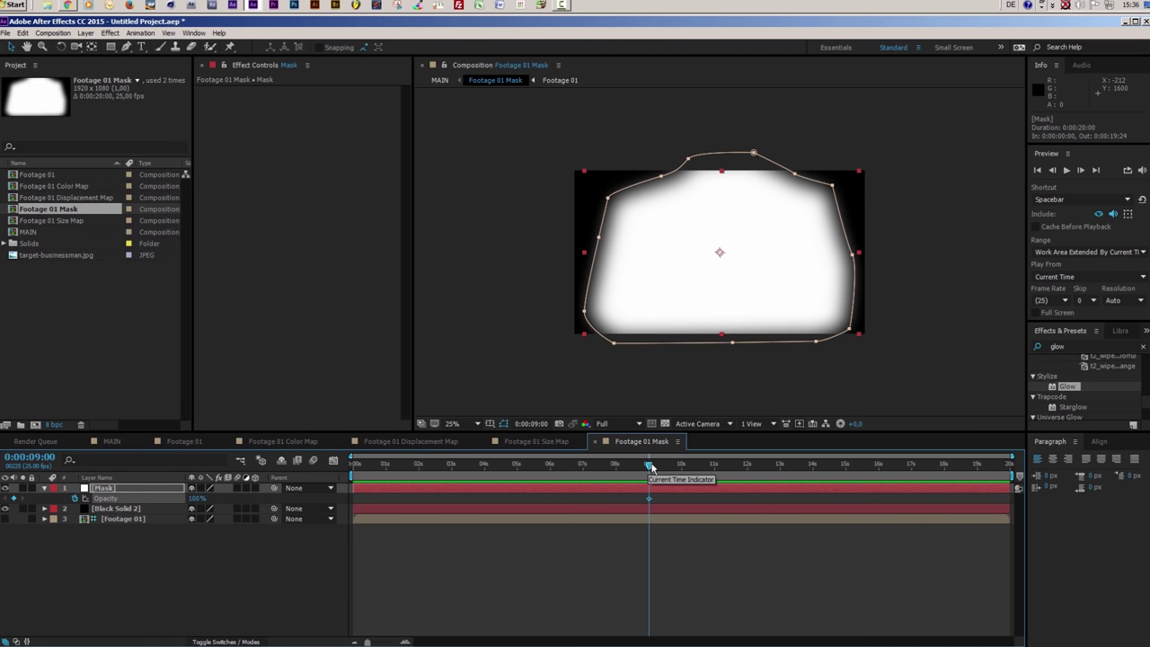
pyautogui.moveTo(651, 466); pyautogui.dragTo(716, 472)
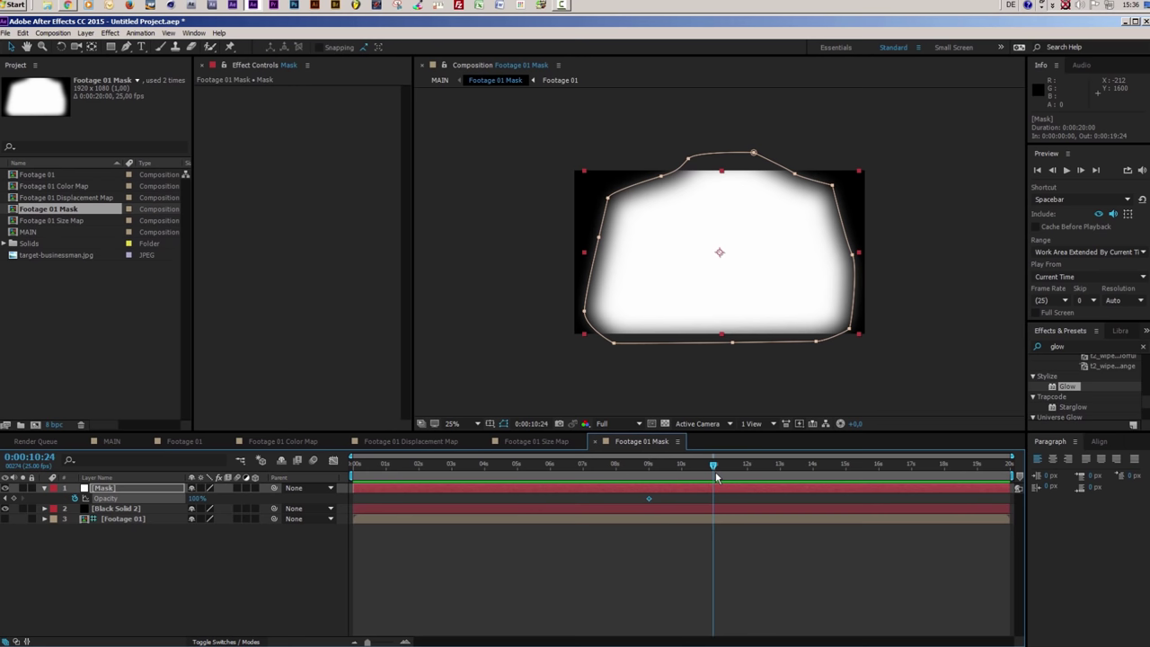
pyautogui.moveTo(195, 499); pyautogui.dragTo(165, 499)
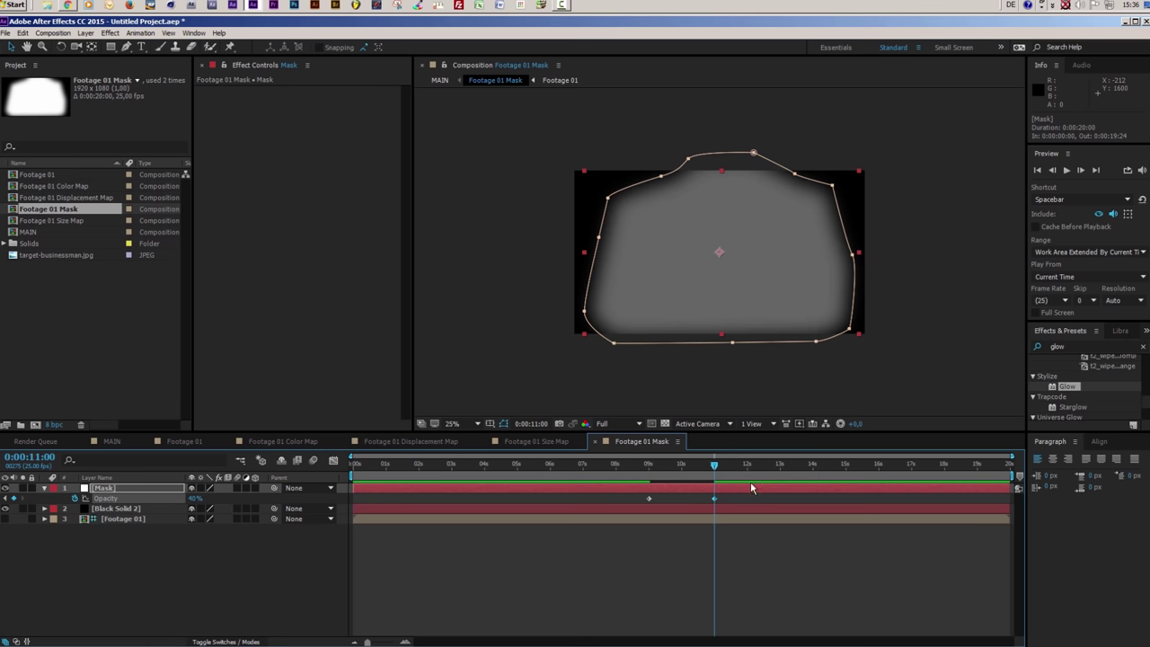
# Apply Easy Ease to both Mask layer Opacity keyframes and return to the MAIN composition
pyautogui.click(611, 500)
pyautogui.rightClick(649, 498)
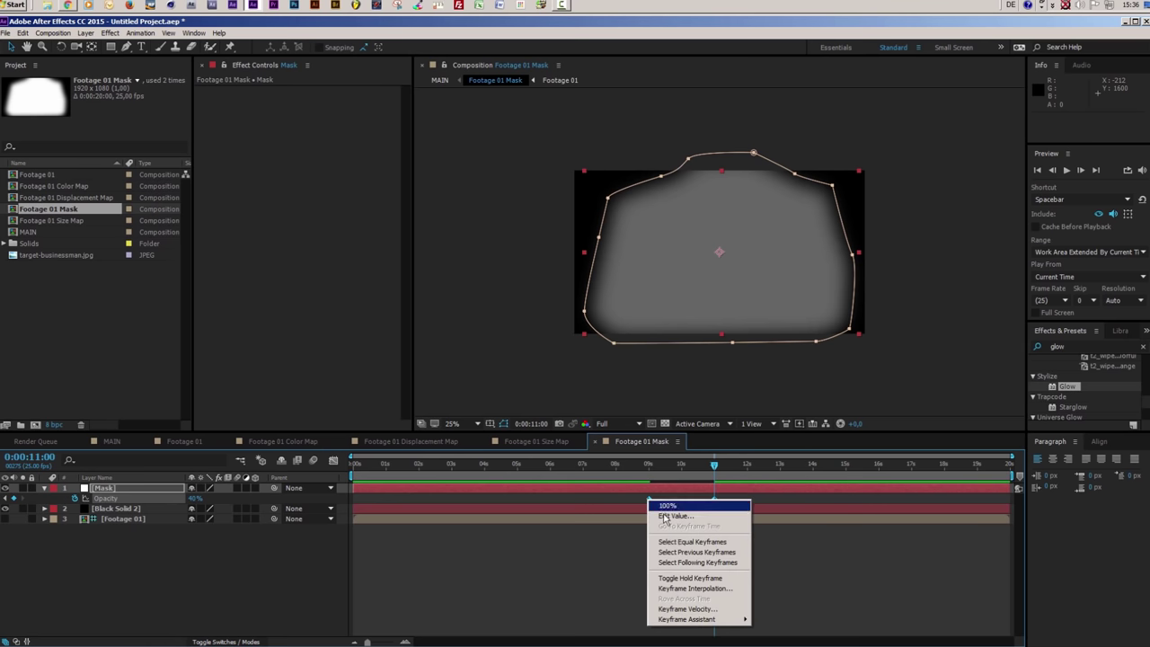
pyautogui.moveTo(688, 620)
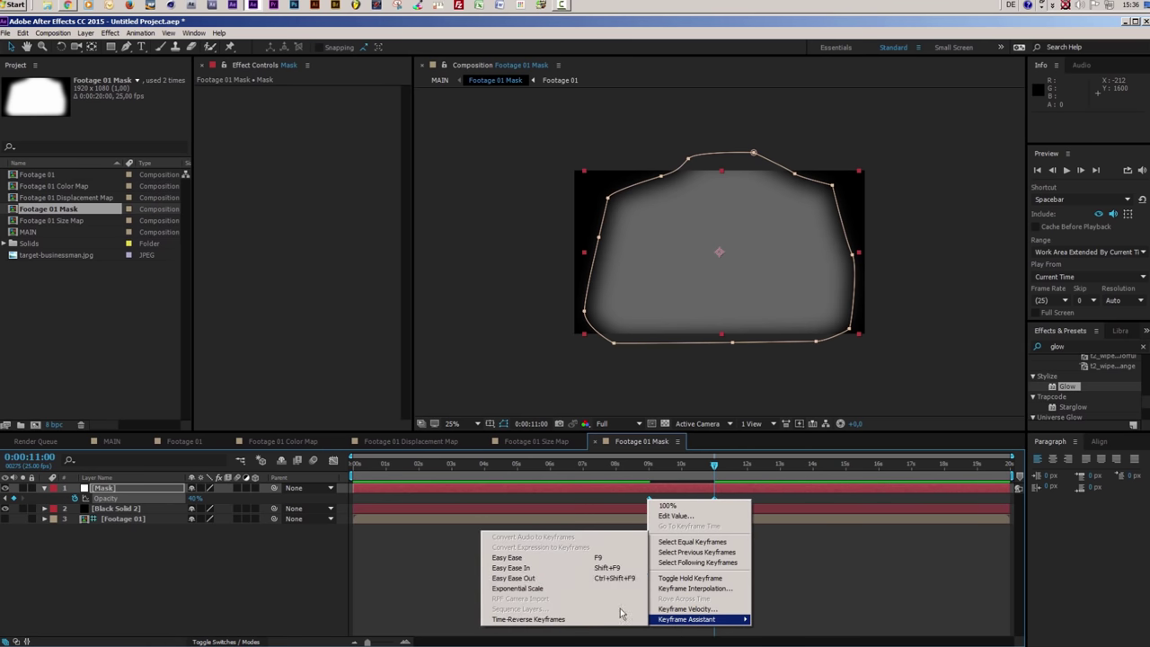
pyautogui.click(526, 558)
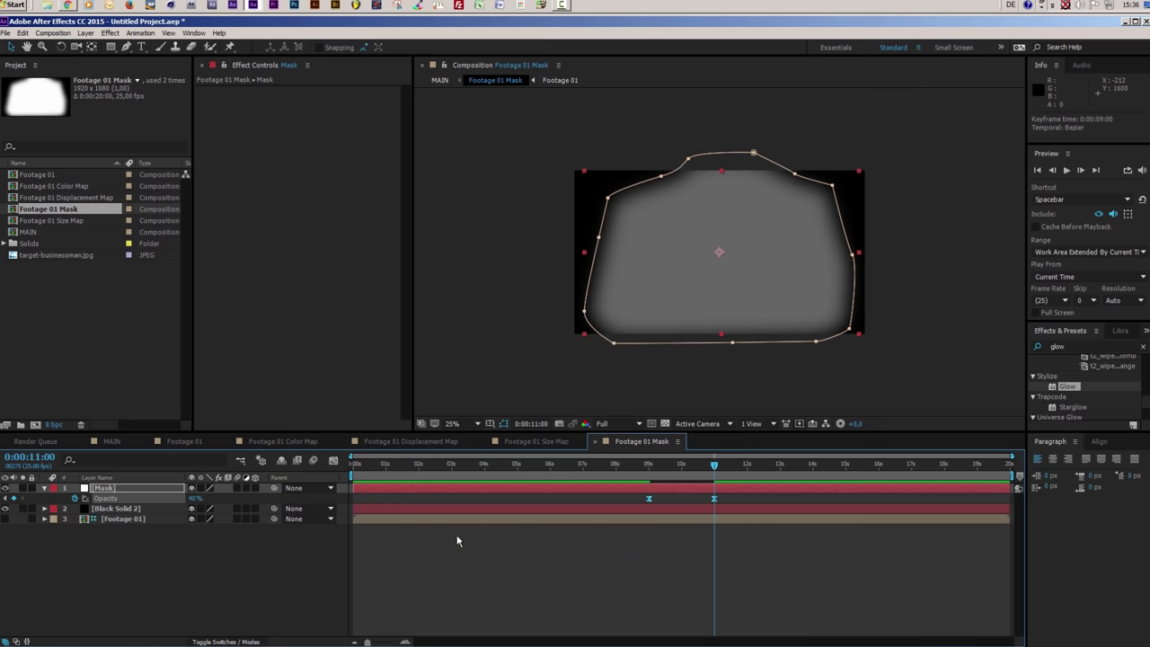
pyautogui.click(112, 442)
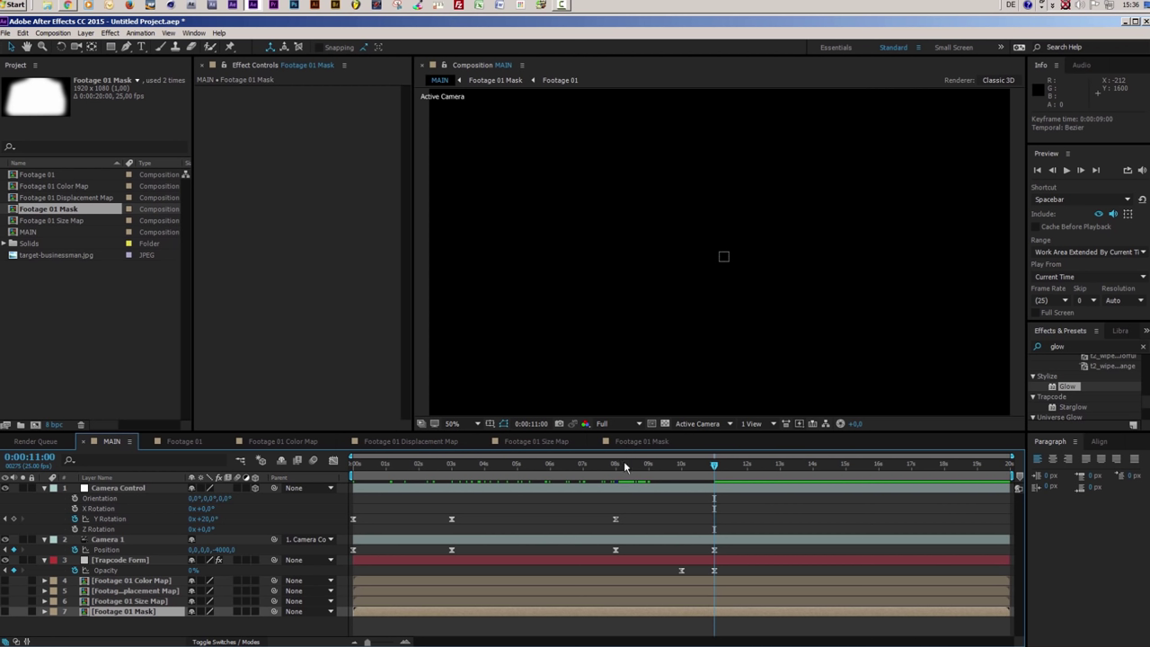
# Review the Camera Control layer's Y Rotation curve in the Graph Editor and remove it from the graph set
pyautogui.moveTo(359, 472); pyautogui.dragTo(447, 467)
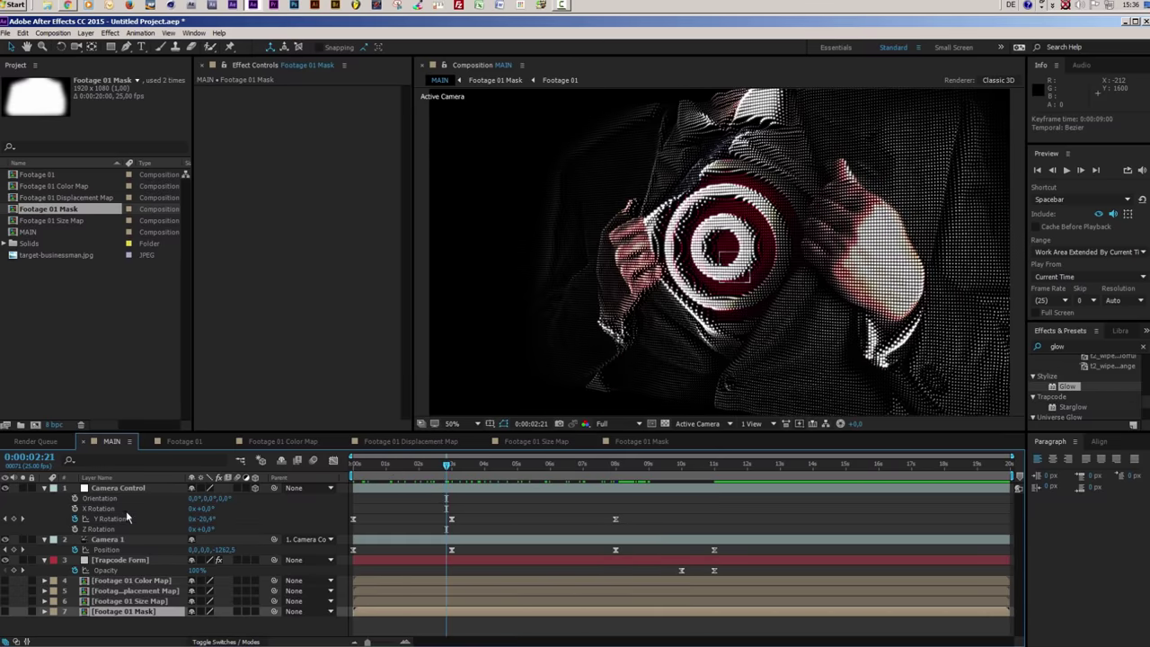
pyautogui.click(334, 461)
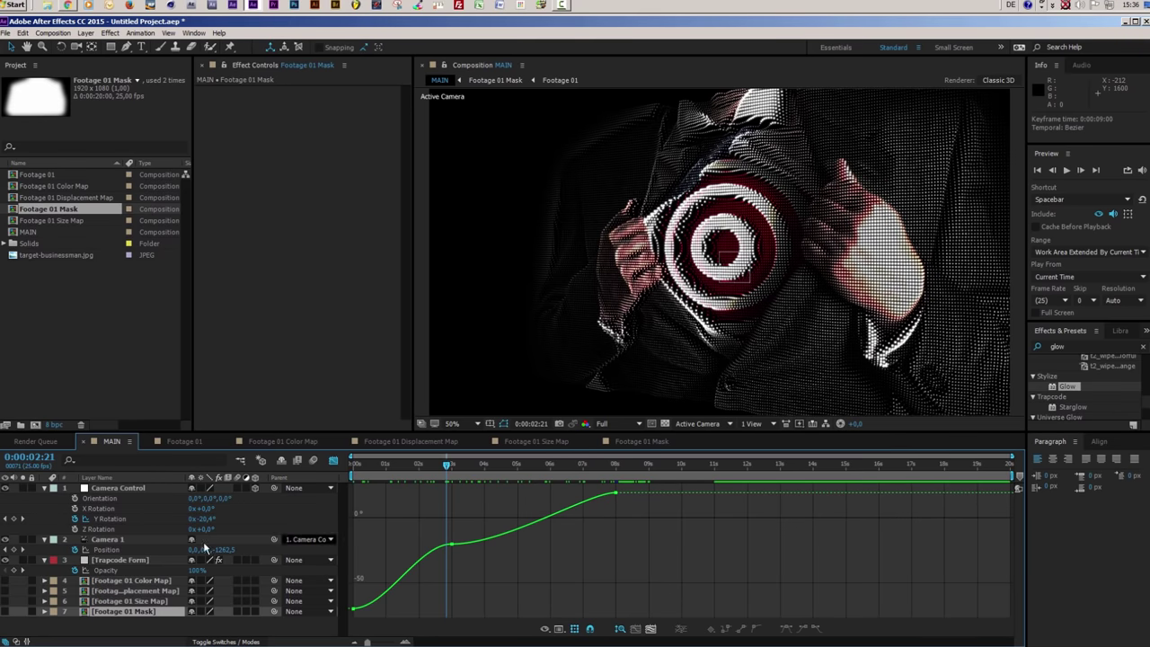
pyautogui.click(87, 525)
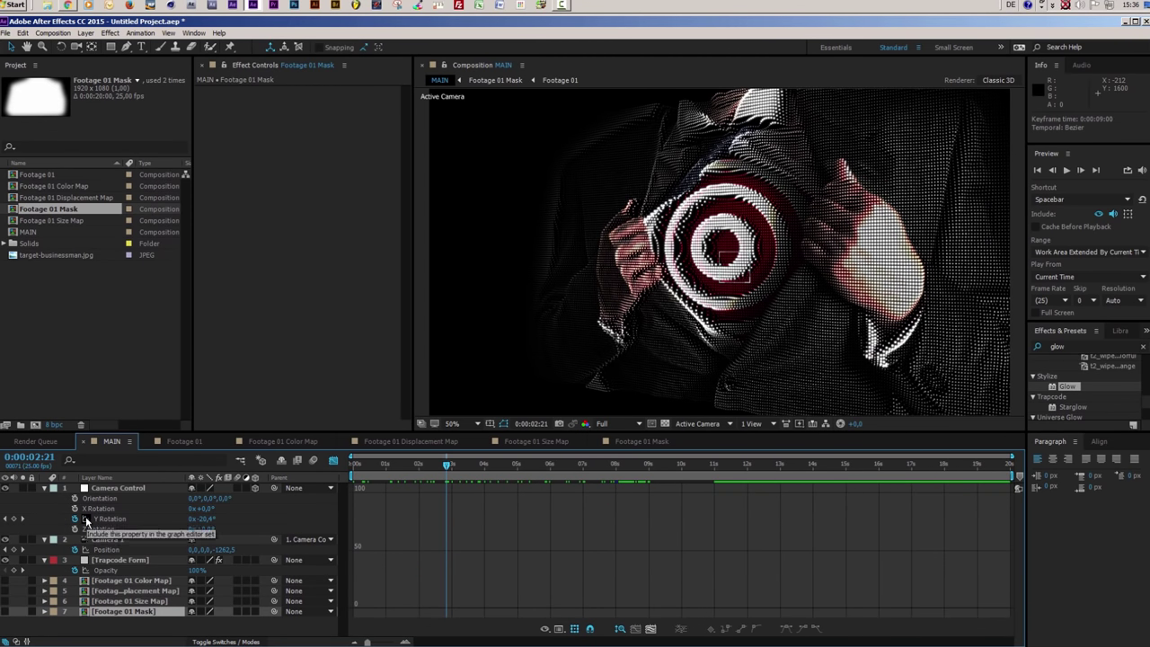
pyautogui.click(332, 460)
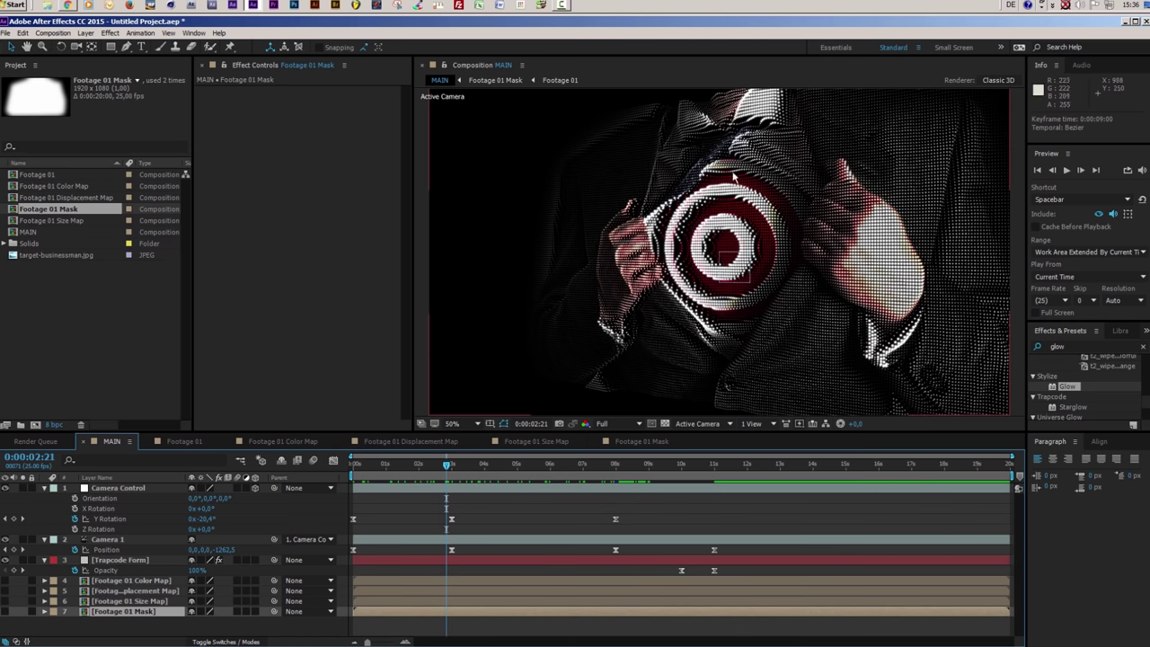
# Go to 0:00:02:06, reveal Camera 1's Camera Options and turn on Depth of Field
pyautogui.moveTo(447, 466); pyautogui.dragTo(424, 498)
pyautogui.press('space')
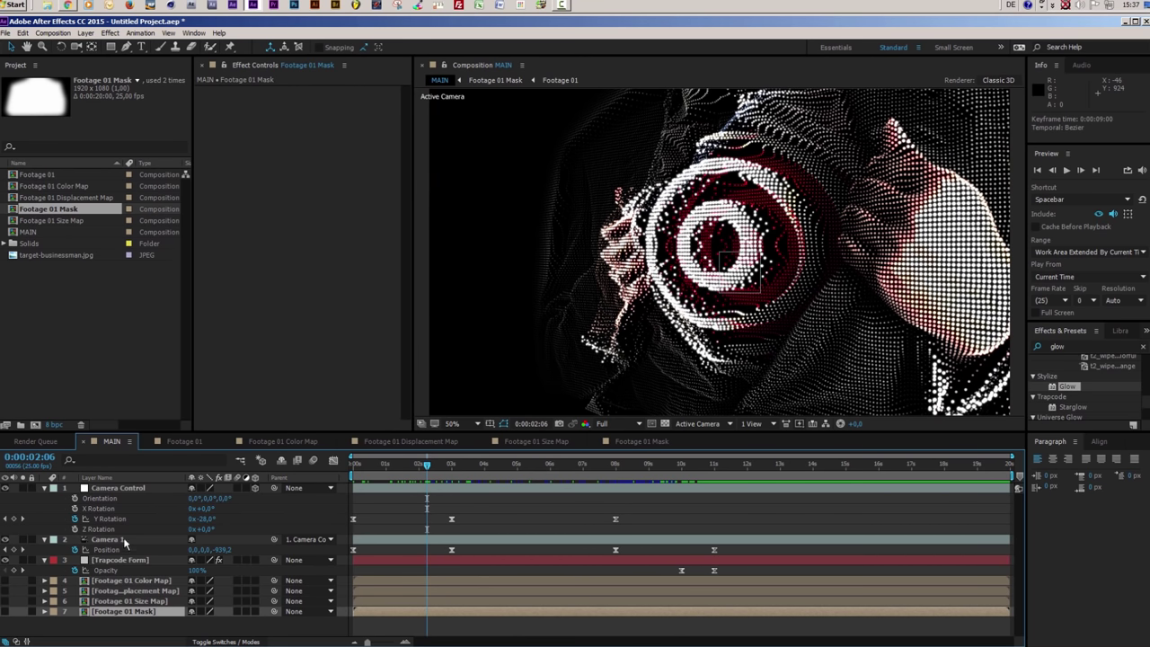
pyautogui.click(125, 542)
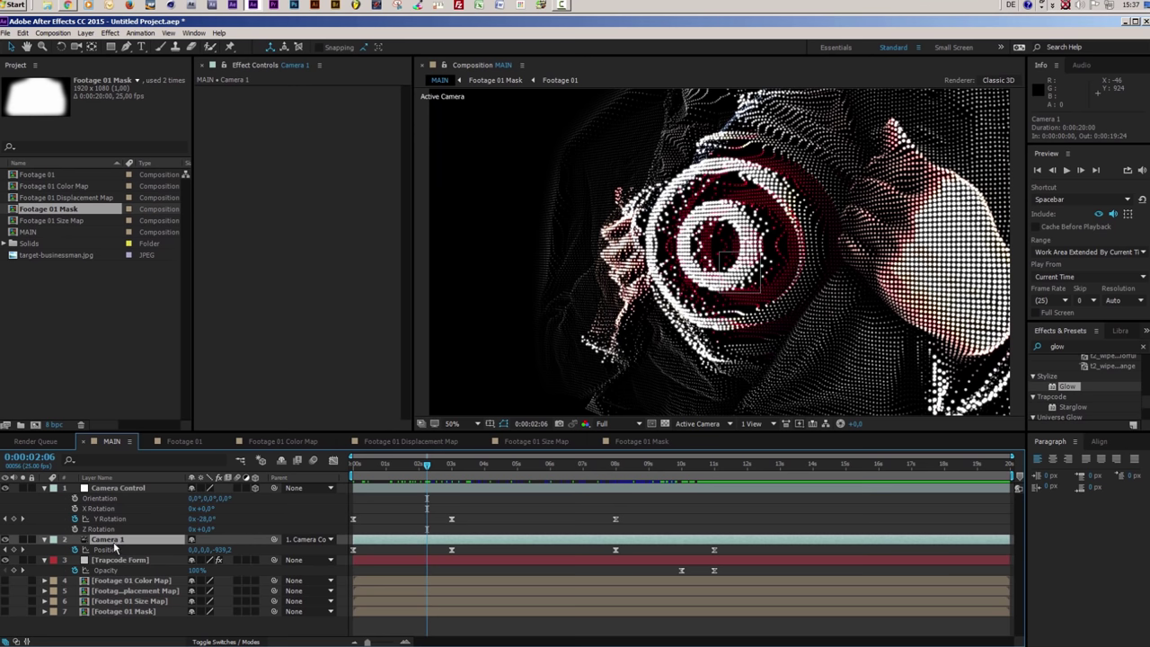
pyautogui.press('a')
pyautogui.press('a')
pyautogui.moveTo(239, 432); pyautogui.dragTo(239, 315)
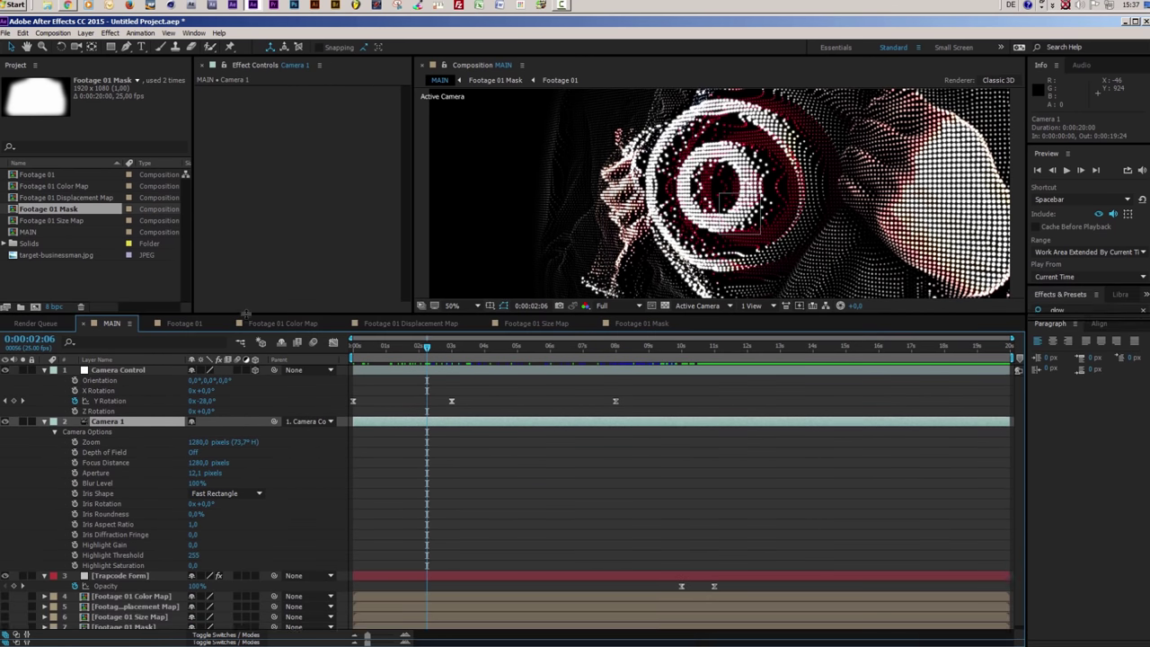
pyautogui.click(193, 454)
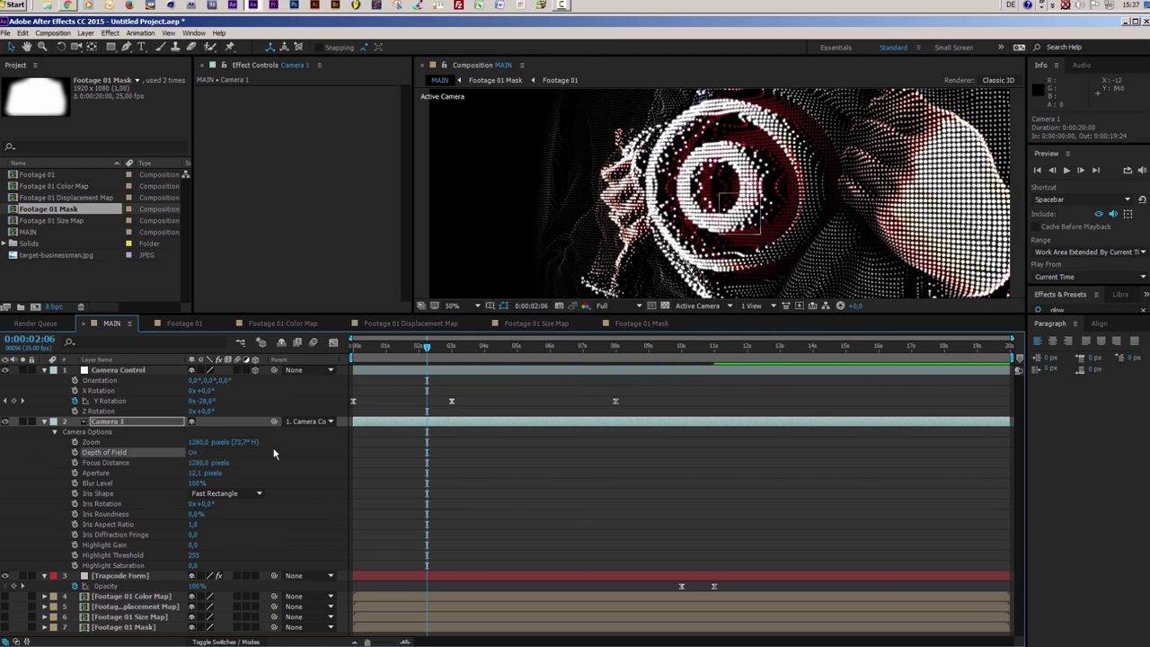
# Try an Aperture of 50 pixels on Camera 1
pyautogui.click(194, 474)
pyautogui.write('50')
pyautogui.press('Return')
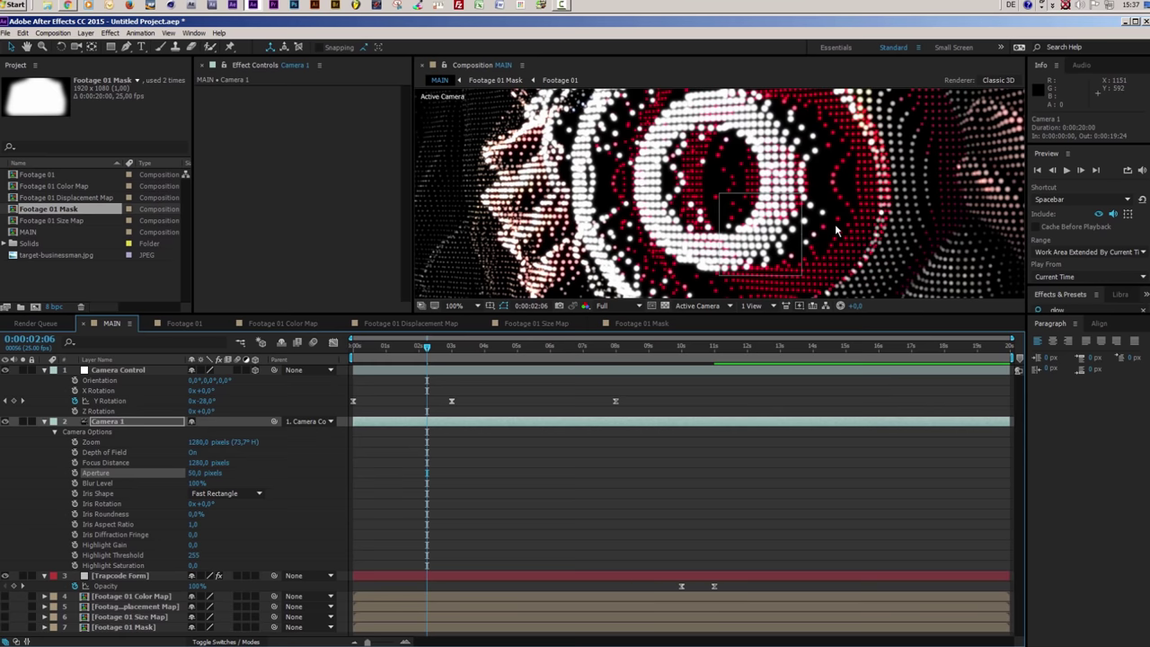
# Set Camera 1's Aperture to 200 pixels and enlarge the composition viewer
pyautogui.click(195, 472)
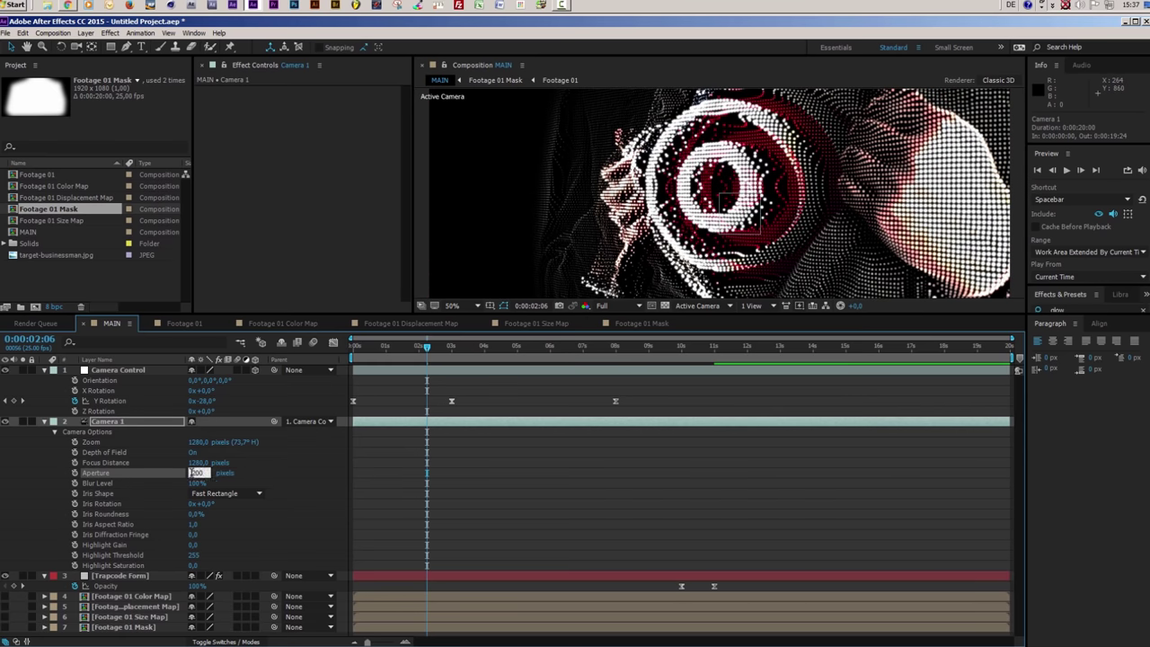
pyautogui.press('Return')
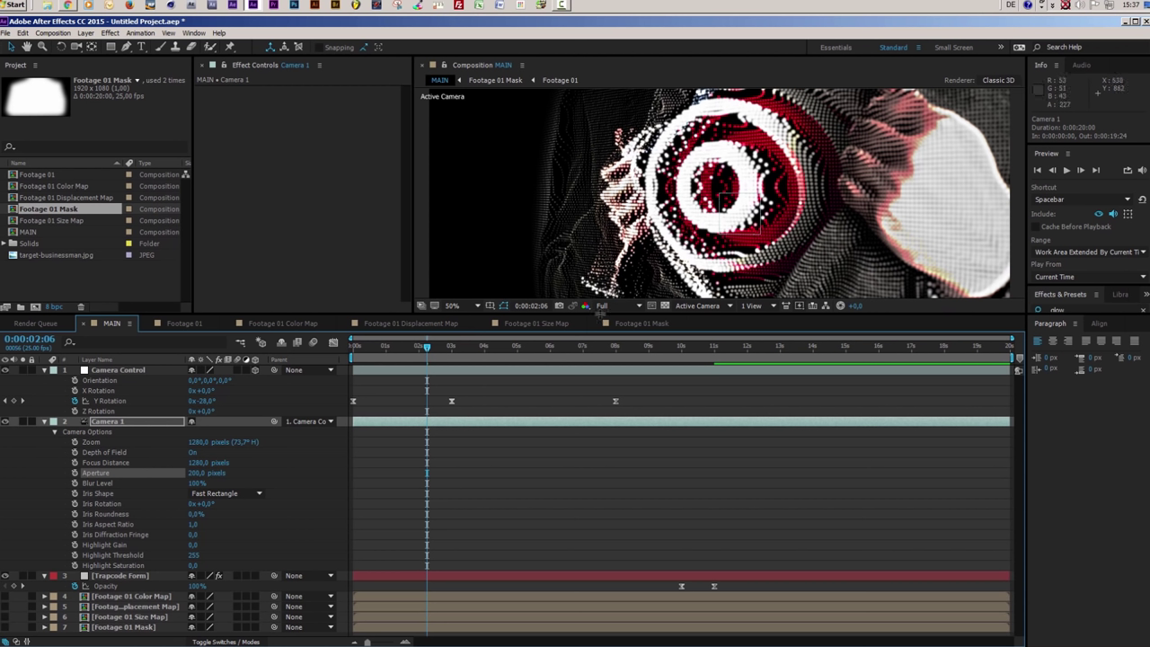
pyautogui.moveTo(601, 314); pyautogui.dragTo(604, 390)
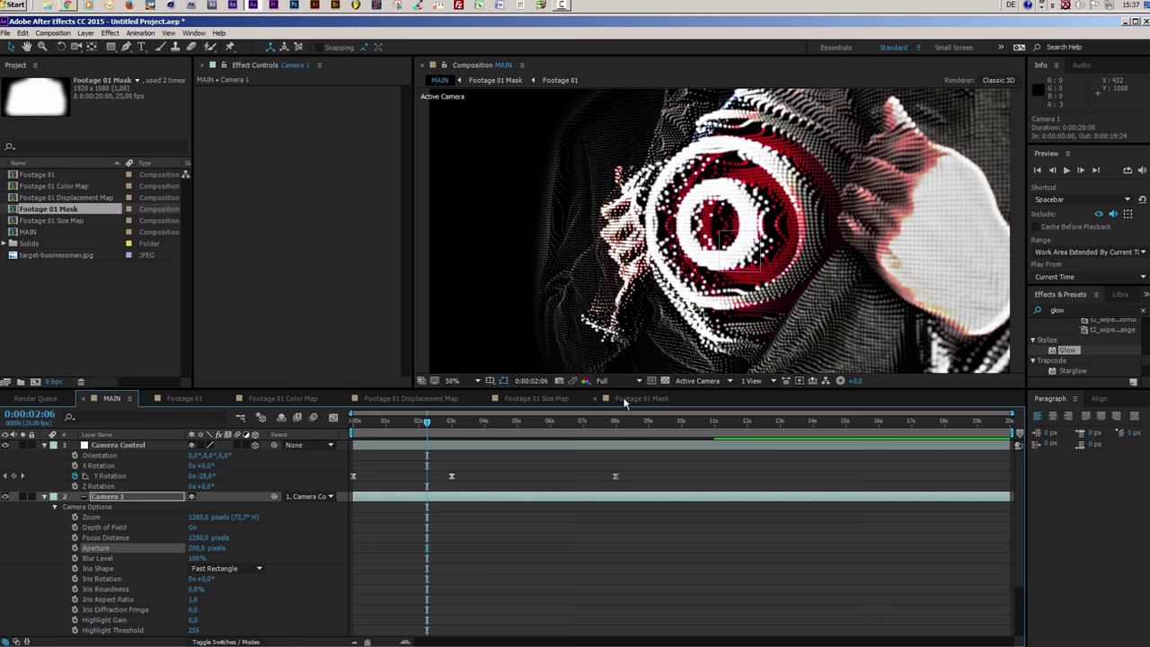
# Switch the viewer to 2 Views - Horizontal and go to 1 second
pyautogui.click(754, 380)
pyautogui.click(762, 403)
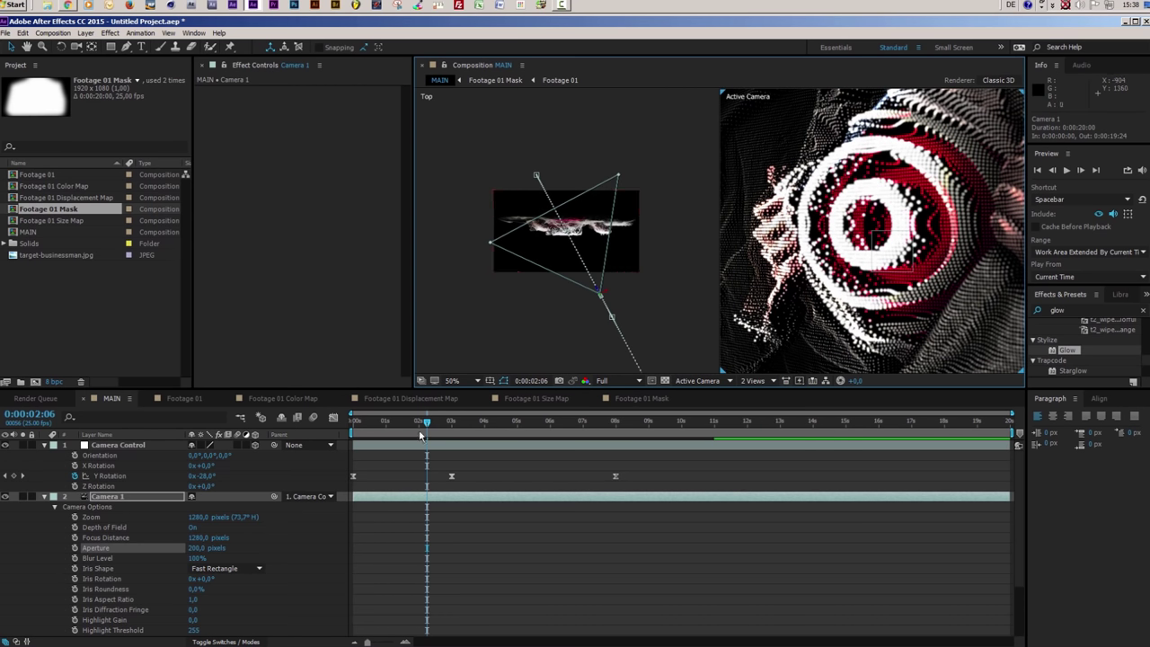
pyautogui.moveTo(428, 426); pyautogui.dragTo(386, 432)
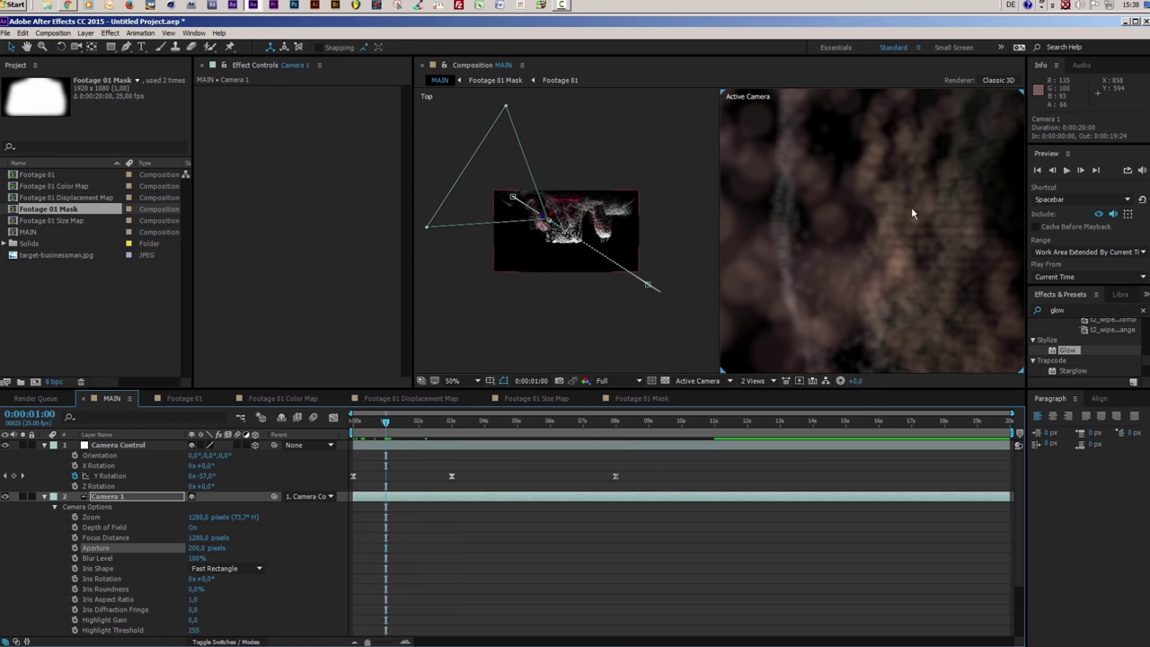
pyautogui.scroll(-2, 924, 208)
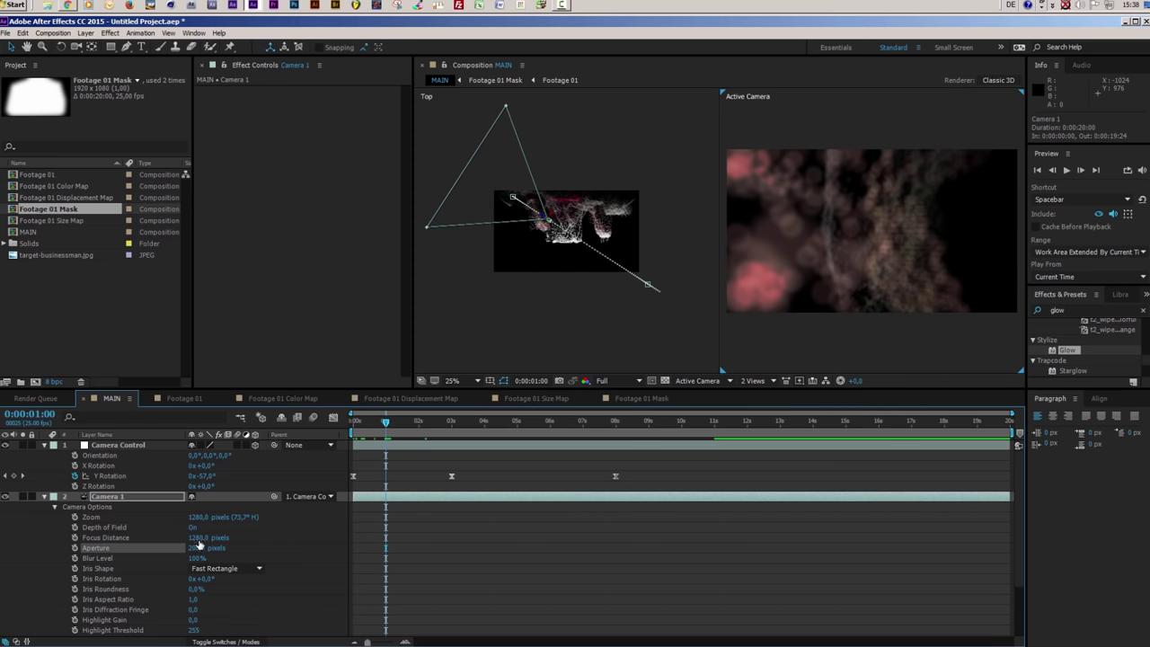
# Keyframe Camera 1's Focus Distance at 420 pixels at 1 second and show only the layer's animated properties
pyautogui.moveTo(195, 540); pyautogui.dragTo(173, 537)
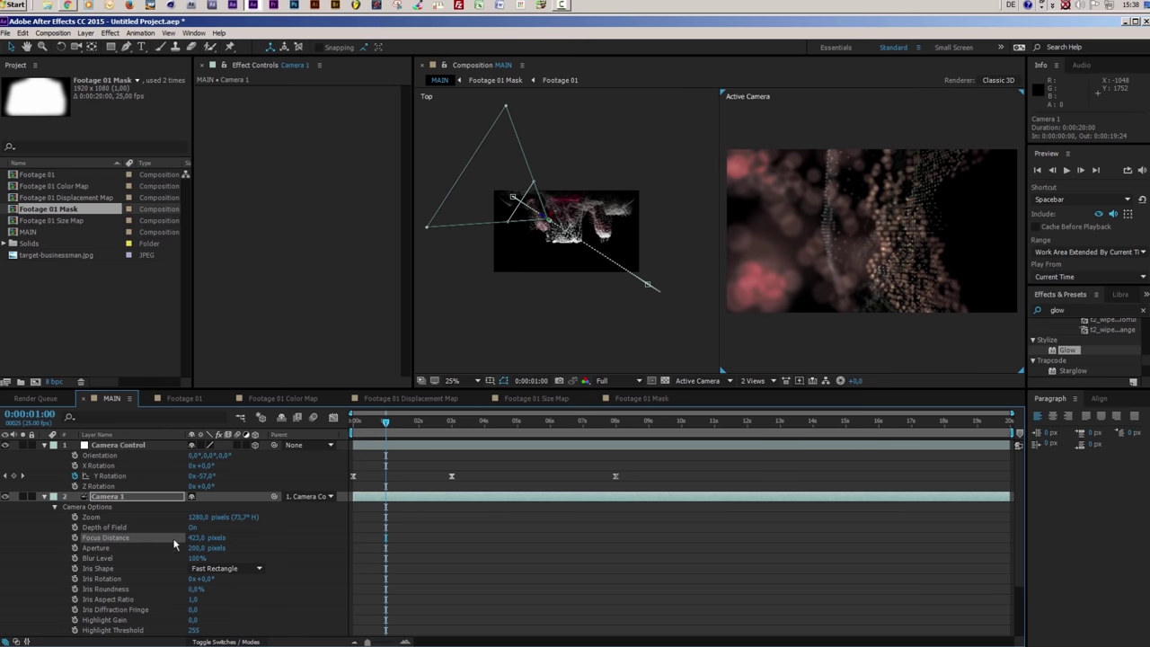
pyautogui.click(196, 539)
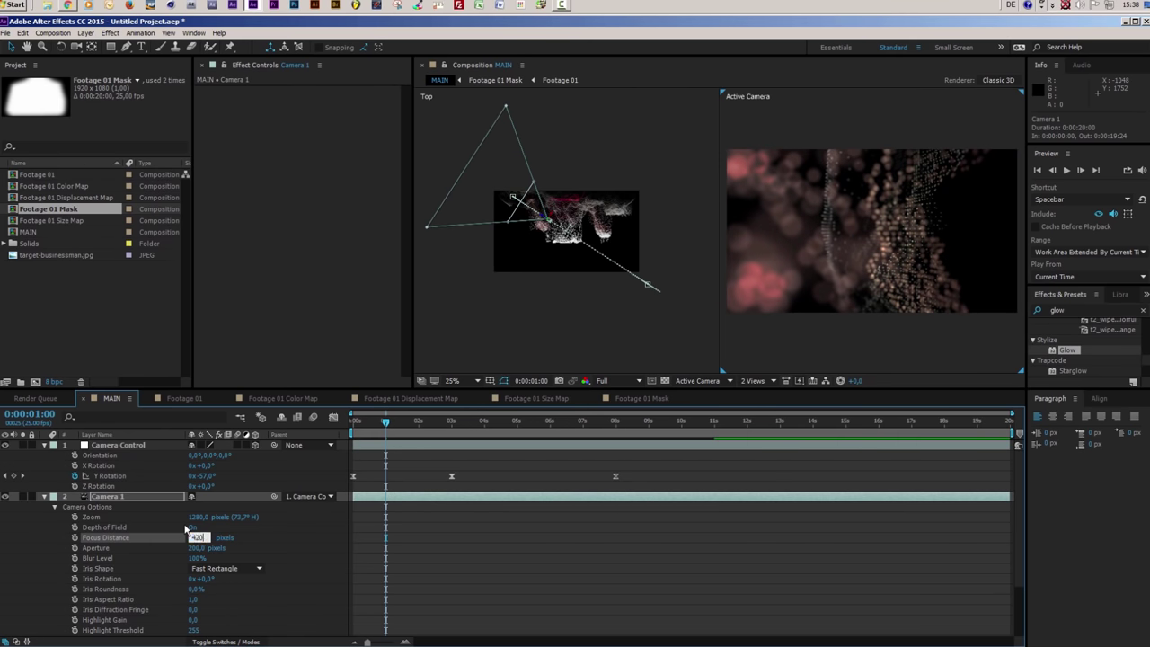
pyautogui.write('420')
pyautogui.click(75, 537)
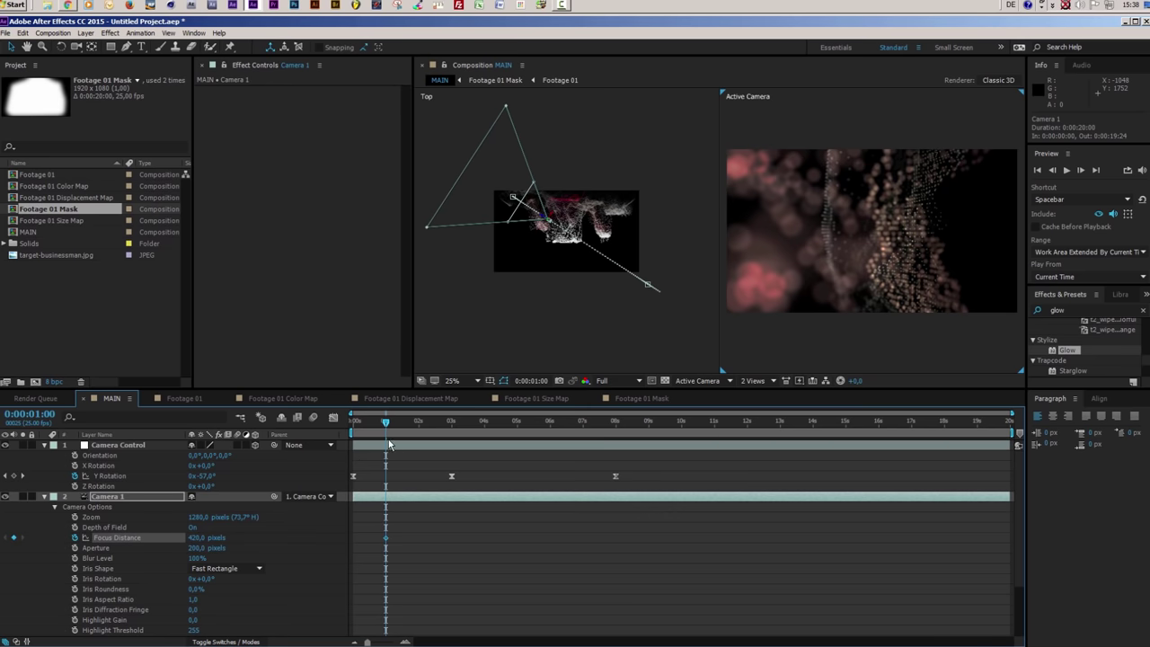
pyautogui.press('u')
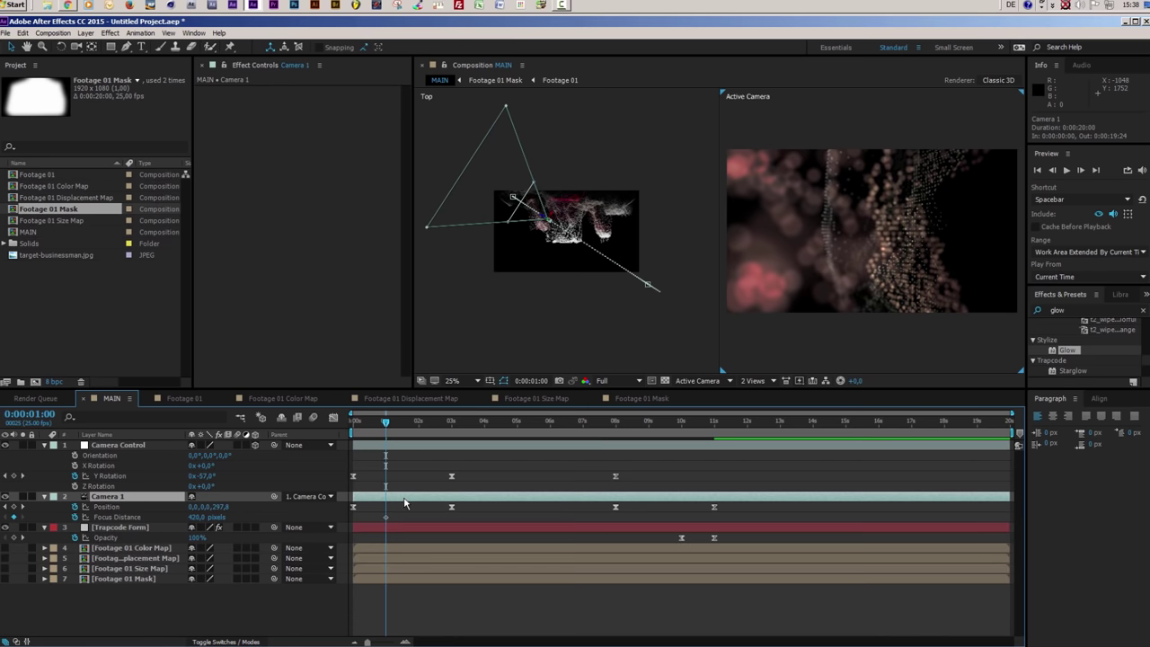
# Keyframe Camera 1's Focus Distance at 675 pixels at 2 seconds and 1281 pixels at 3 seconds
pyautogui.click(418, 432)
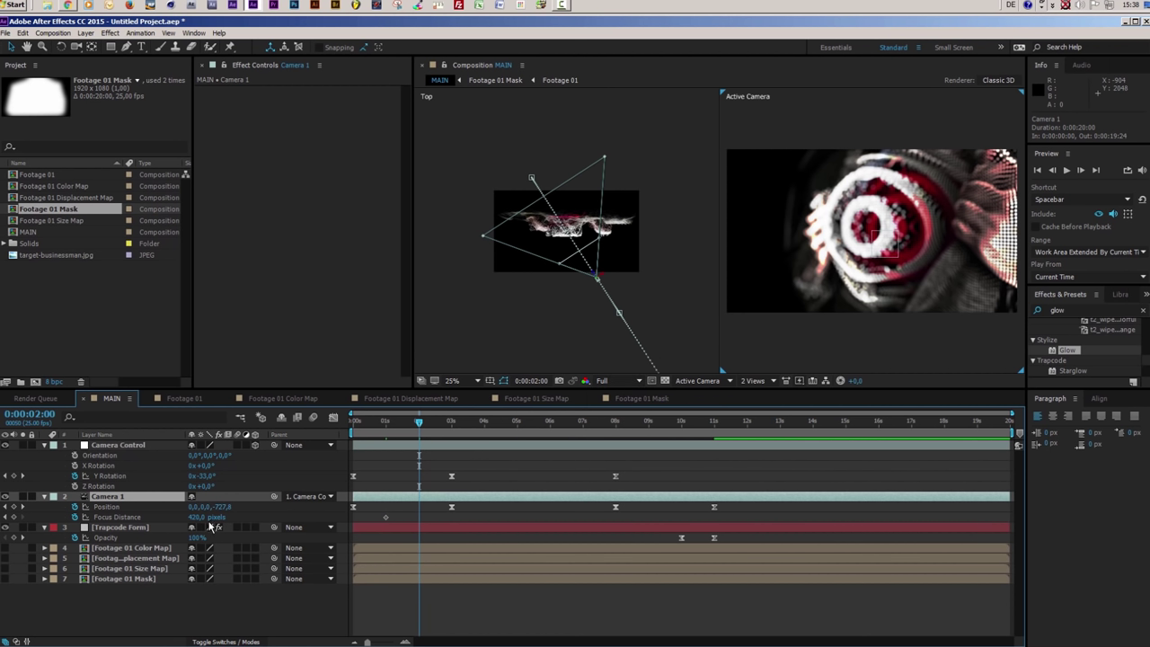
pyautogui.moveTo(197, 519)
pyautogui.mouseDown()
pyautogui.moveTo(220, 520)
pyautogui.moveTo(208, 519)
pyautogui.mouseUp()
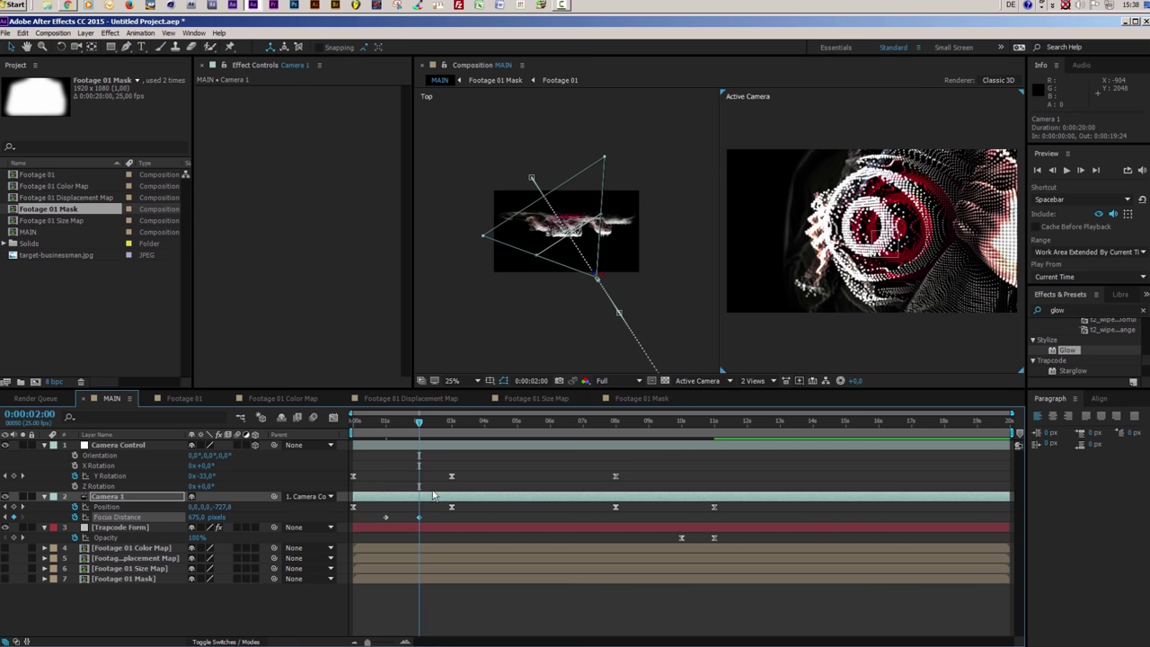
pyautogui.moveTo(419, 422); pyautogui.dragTo(452, 434)
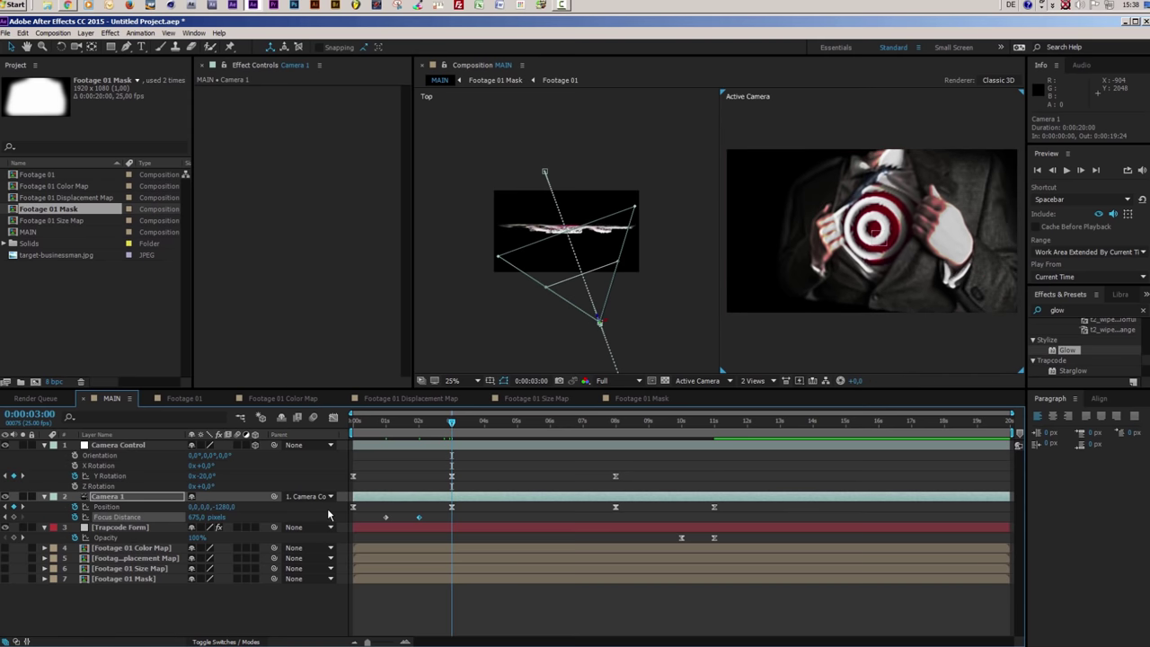
pyautogui.moveTo(194, 523); pyautogui.dragTo(564, 521)
# Go to 0:00:05:21, return the viewer to 1 View and check the particle image at 25% magnification
pyautogui.moveTo(453, 421); pyautogui.dragTo(544, 429)
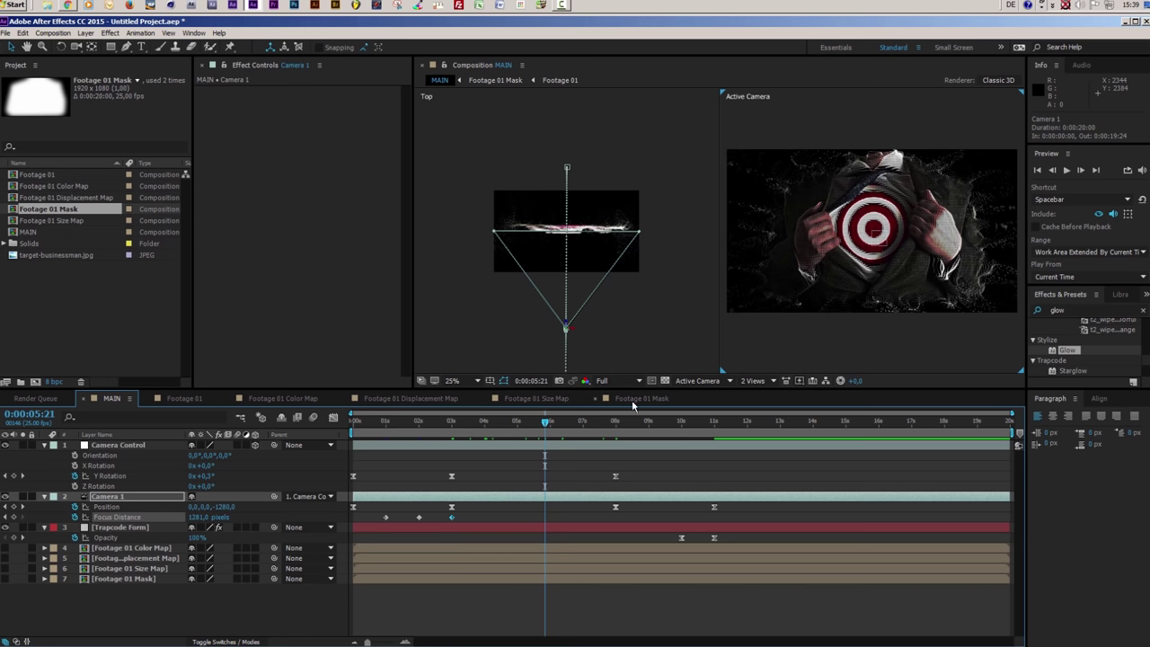
pyautogui.click(755, 381)
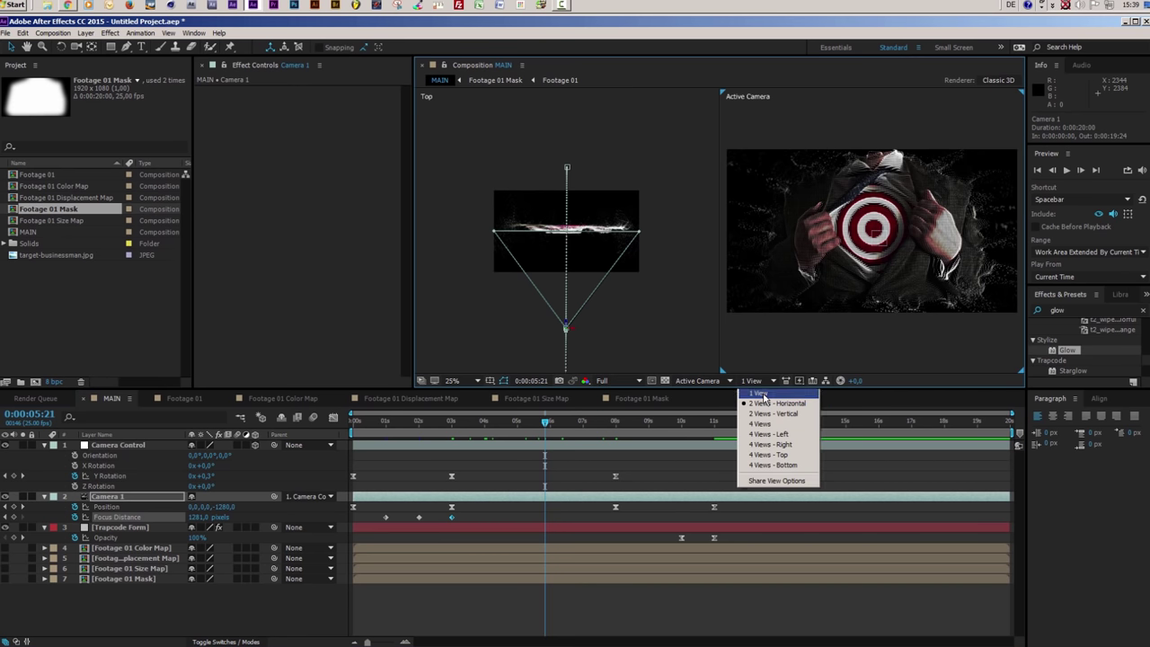
pyautogui.click(763, 396)
pyautogui.press('.')
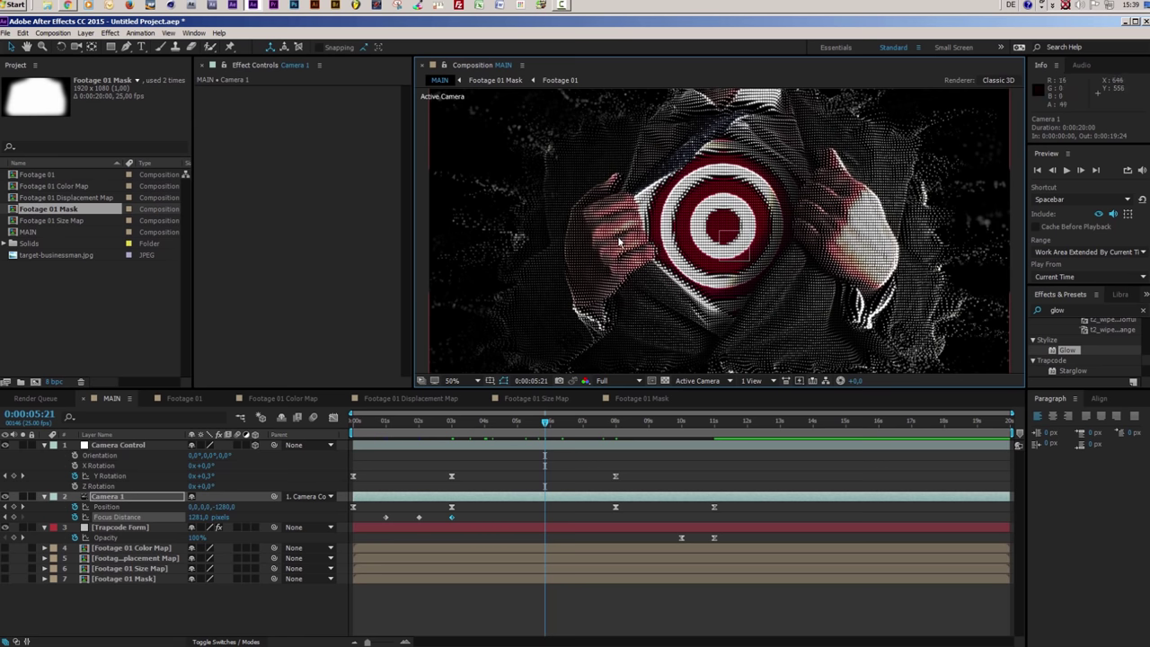
pyautogui.press(',')
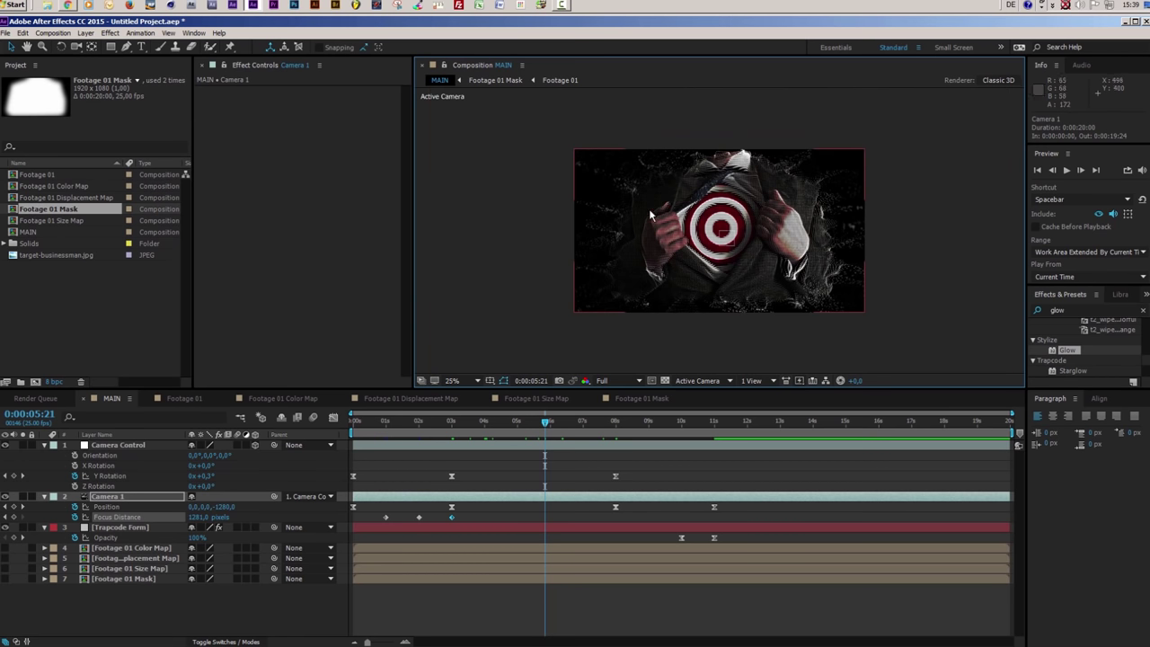
pyautogui.press('.')
pyautogui.press(',')
# Create a black 1920 x 1080 solid named BG and place it below the Trapcode Form layer
pyautogui.click(86, 33)
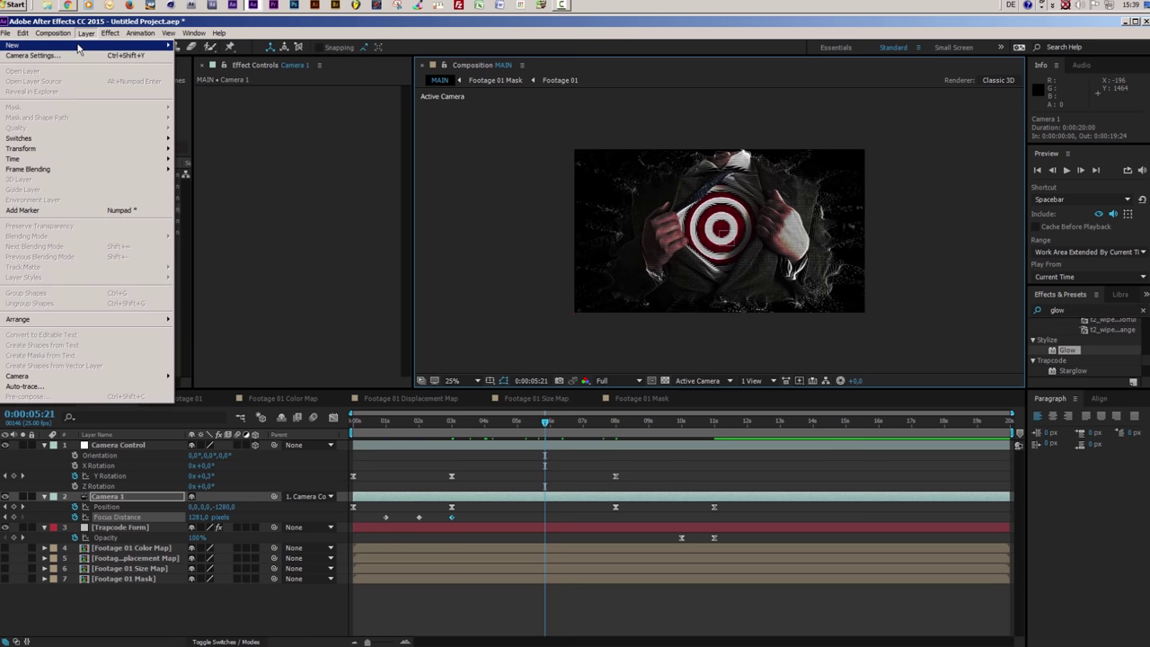
pyautogui.moveTo(78, 50)
pyautogui.click(205, 57)
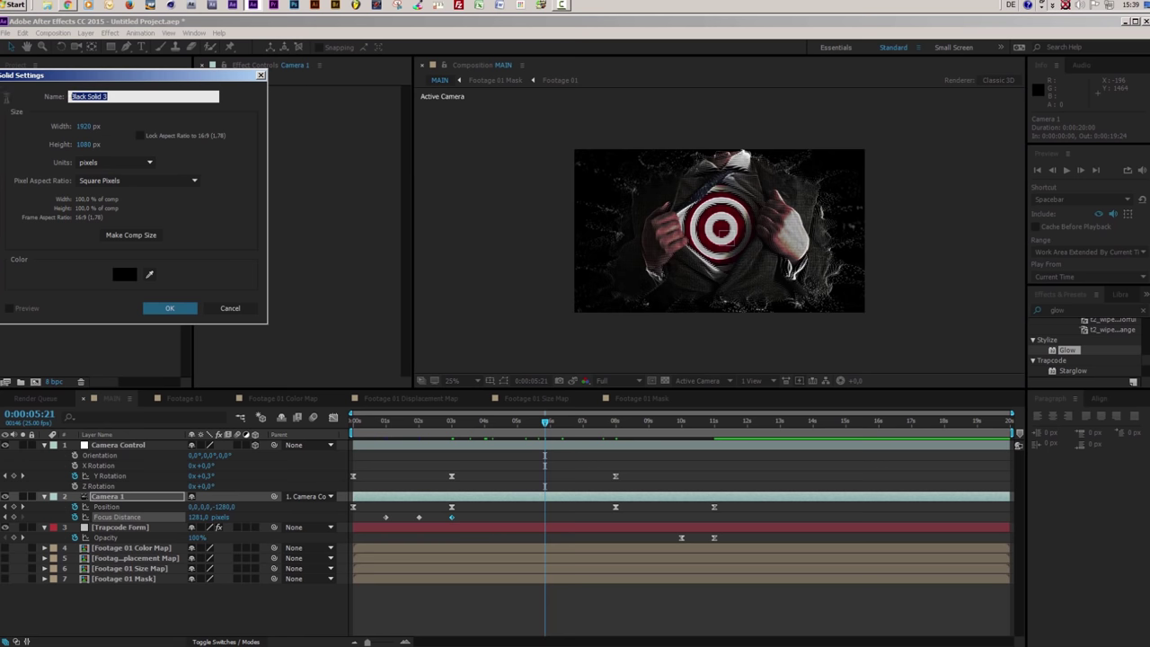
pyautogui.write('BG')
pyautogui.click(168, 308)
pyautogui.moveTo(117, 500); pyautogui.dragTo(126, 553)
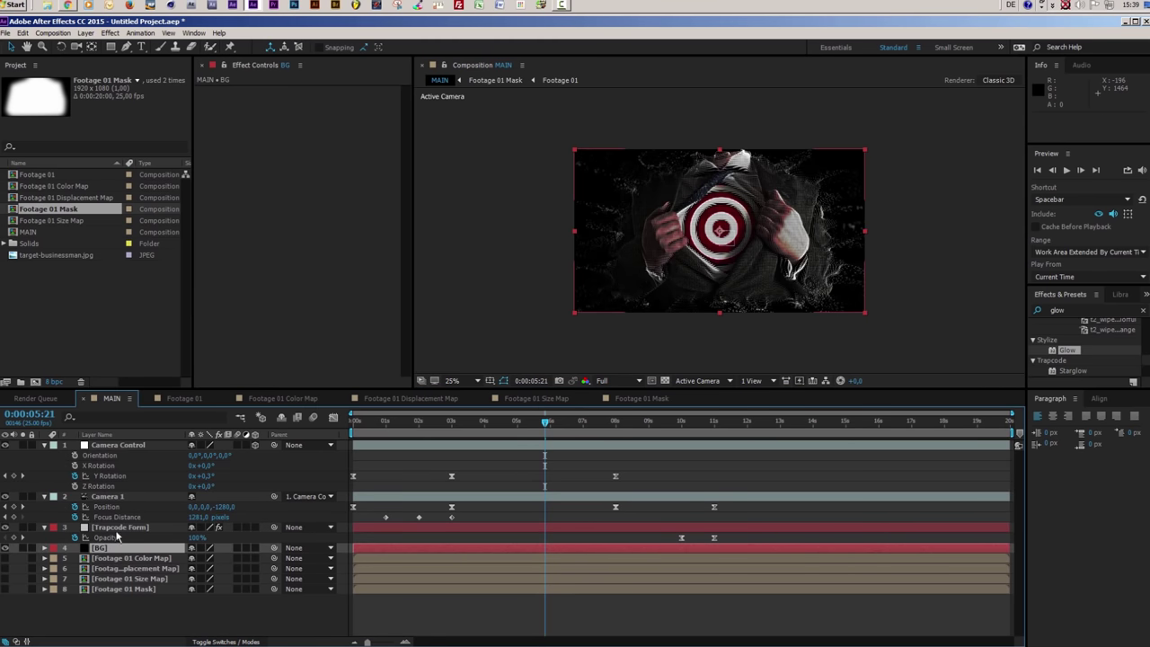
# Pre-compose the BG layer as a composition named BG, moving all attributes into it
pyautogui.click(124, 549)
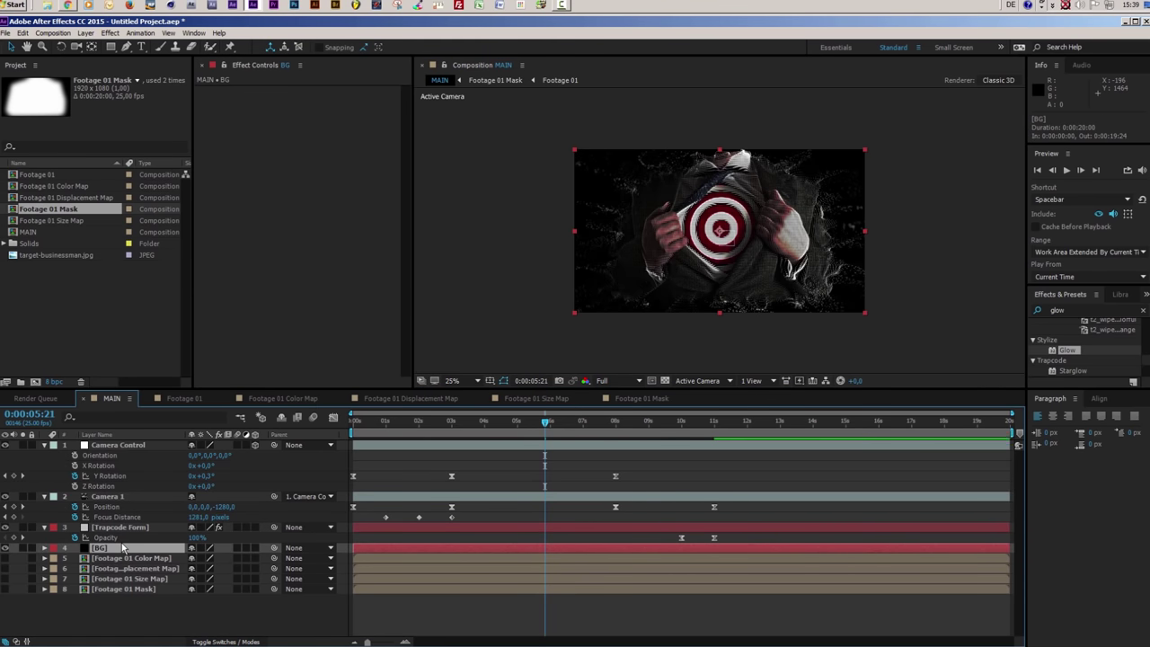
pyautogui.hotkey('ctrl', 'shift', 'c')
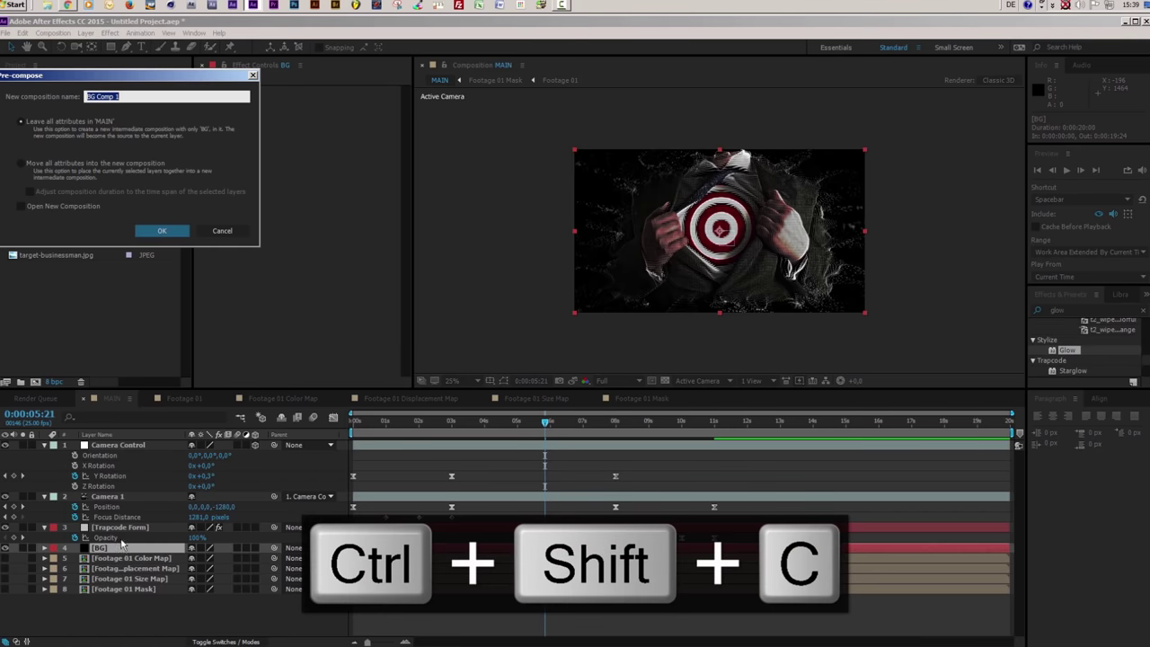
pyautogui.click(129, 95)
pyautogui.press('BackSpace')
pyautogui.press('BackSpace')
pyautogui.press('BackSpace')
pyautogui.press('BackSpace')
pyautogui.press('BackSpace')
pyautogui.press('BackSpace')
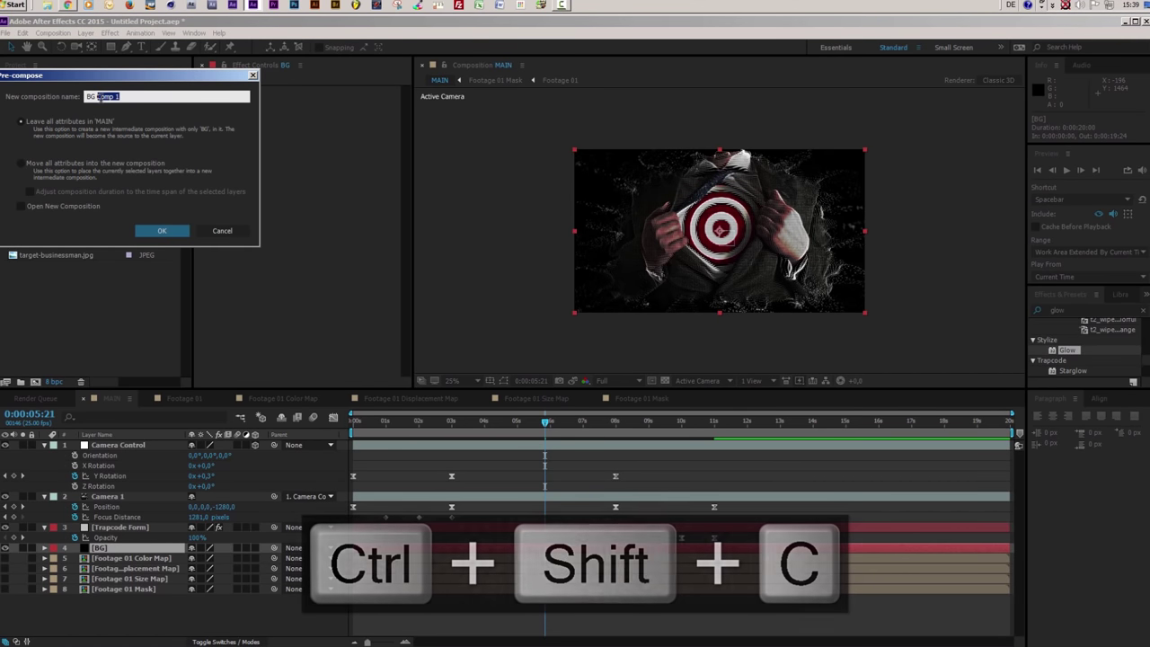
pyautogui.click(26, 164)
pyautogui.click(162, 231)
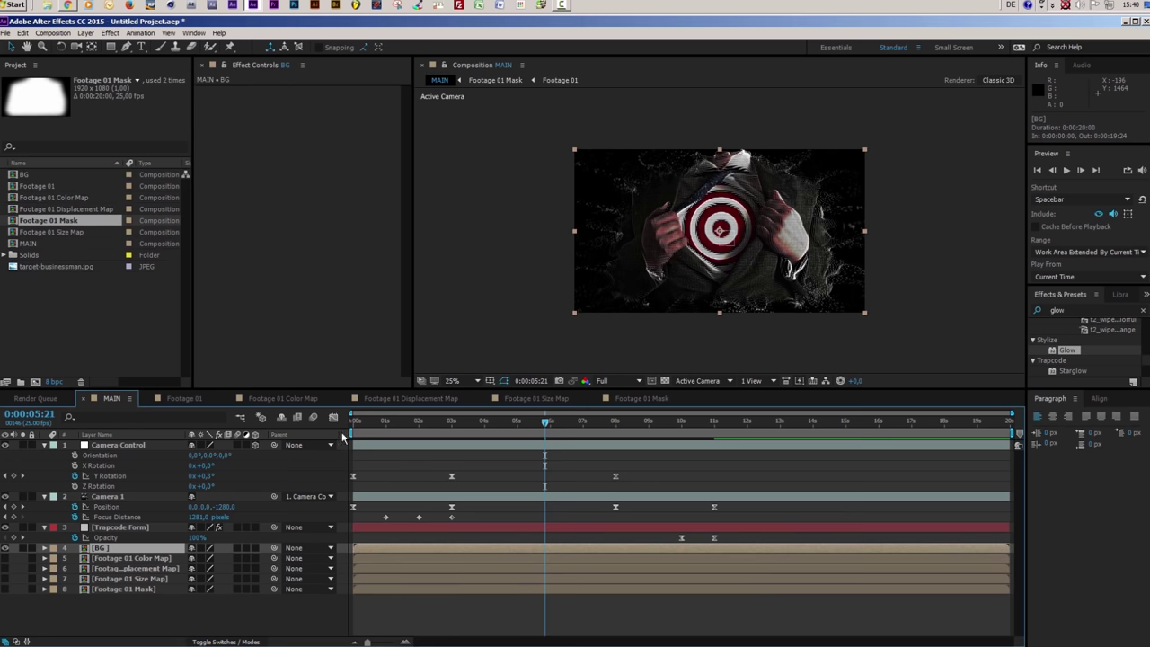
# Open the BG composition and add a 1920 x 1080 solid in dark blue #10212A above the black solid
pyautogui.doubleClick(99, 548)
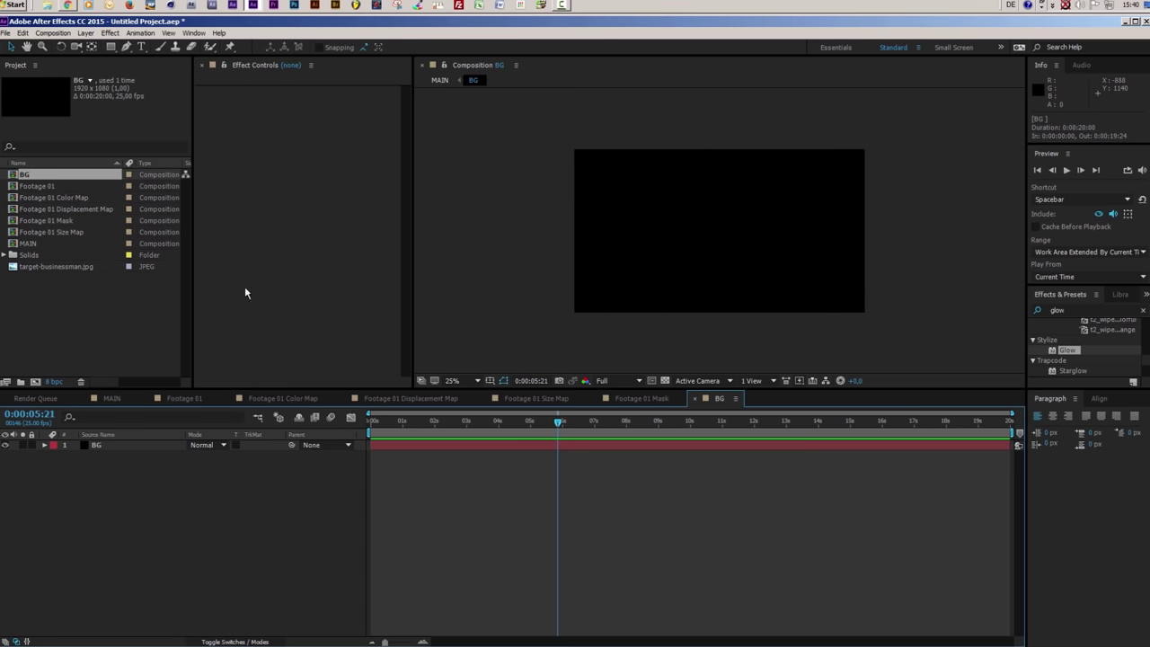
pyautogui.click(86, 32)
pyautogui.moveTo(98, 49)
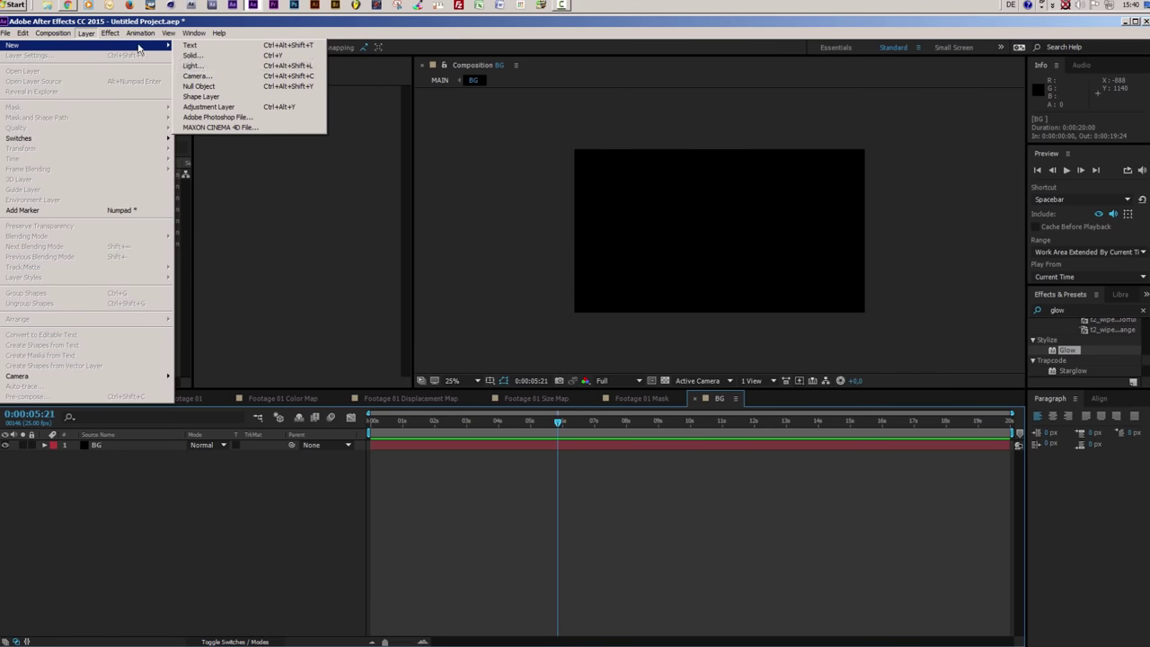
pyautogui.click(236, 57)
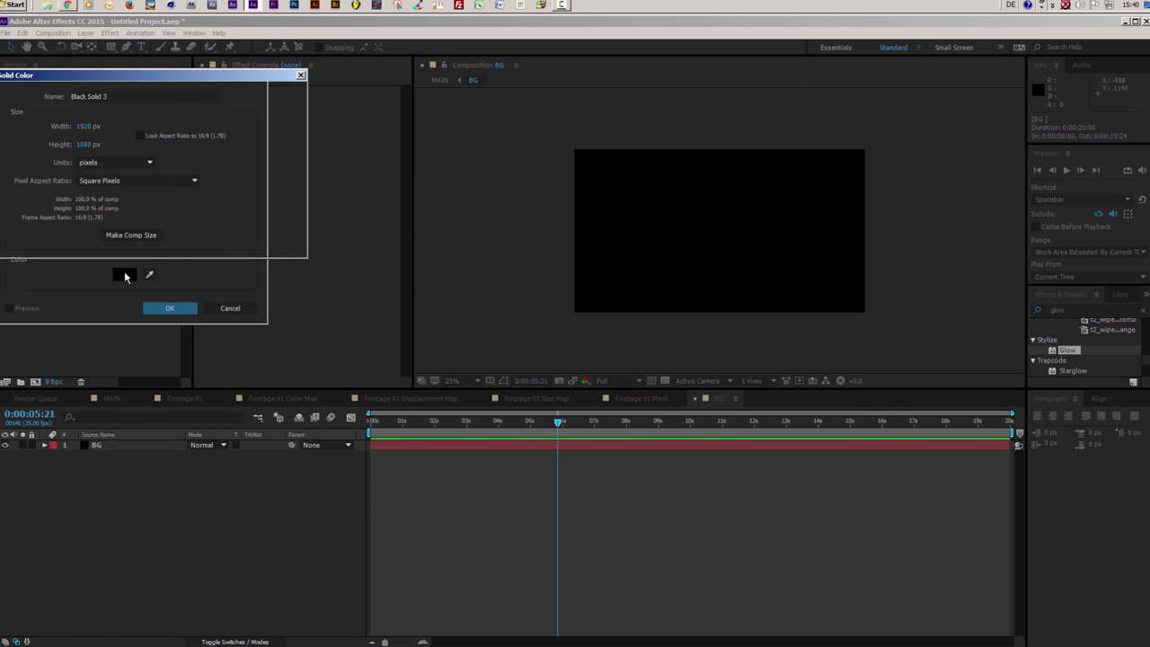
pyautogui.click(124, 274)
pyautogui.click(179, 165)
pyautogui.moveTo(92, 231); pyautogui.dragTo(103, 220)
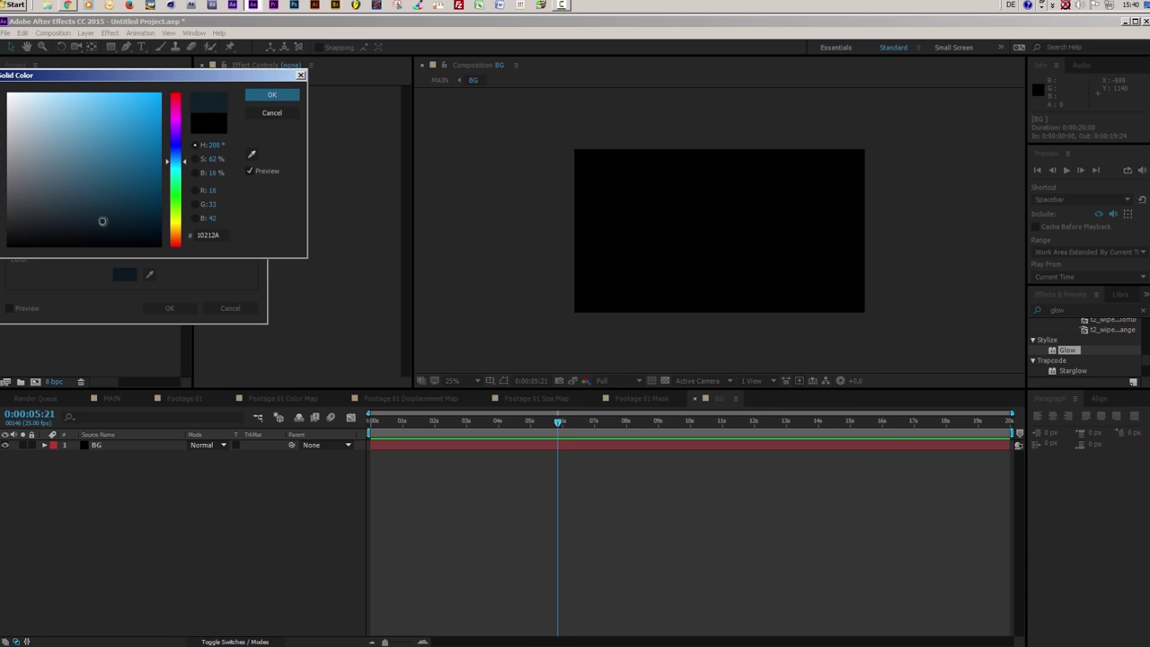
pyautogui.click(270, 100)
pyautogui.click(185, 310)
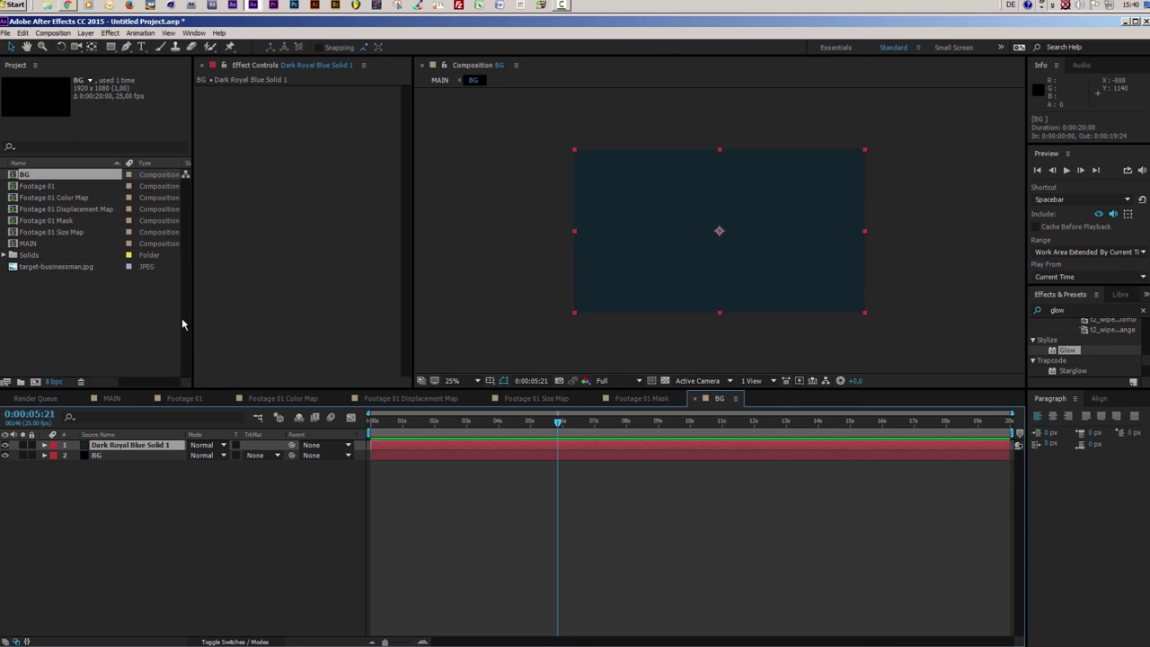
# Draw a flat elliptical mask about 1376 x 72 pixels near the lower edge of the dark blue solid
pyautogui.click(126, 46)
pyautogui.moveTo(112, 51); pyautogui.dragTo(155, 74)
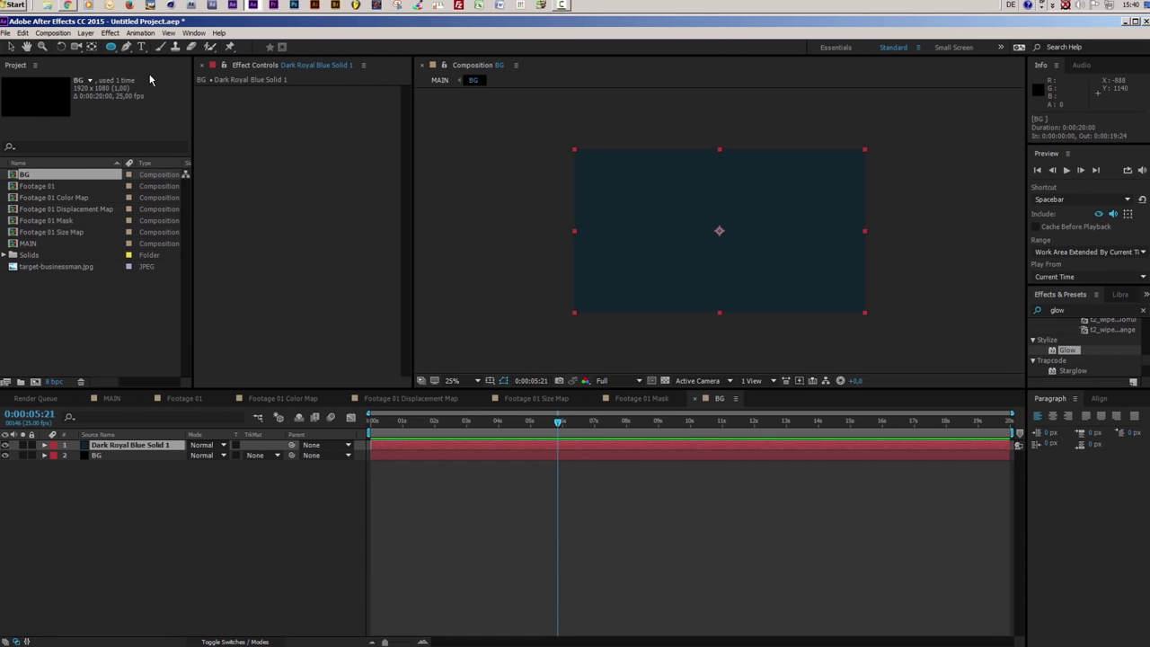
pyautogui.moveTo(621, 286); pyautogui.dragTo(828, 296)
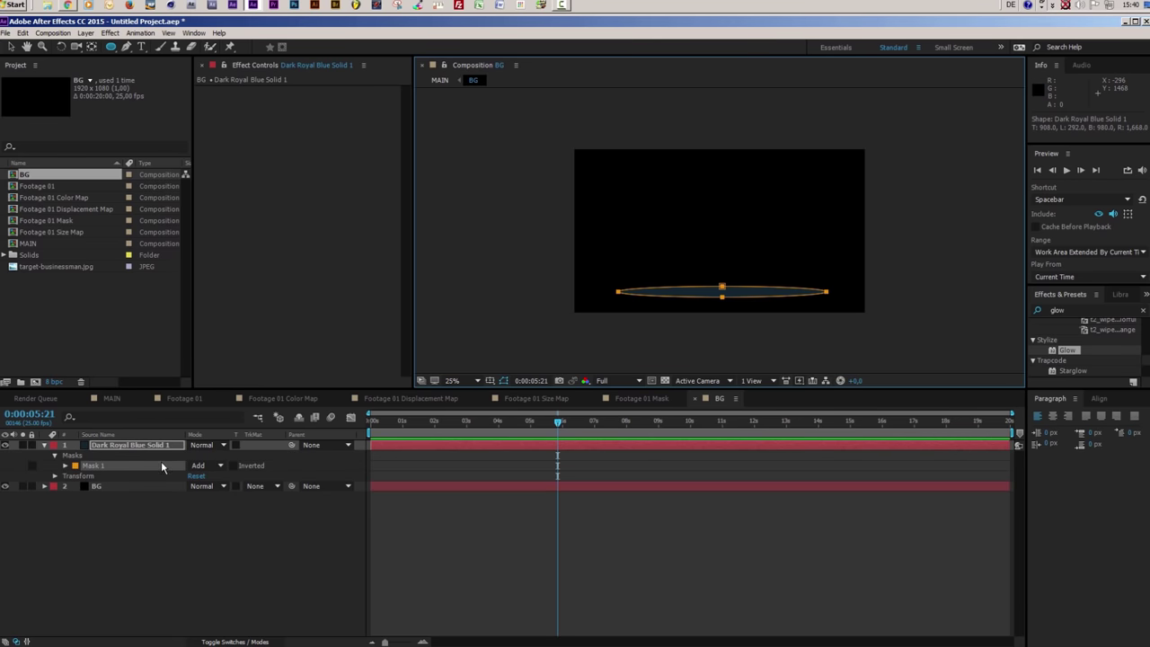
# Soften the dark blue solid's ellipse mask with a Mask Feather of 206 pixels and a Mask Expansion of 35 pixels
pyautogui.press('m')
pyautogui.press('m')
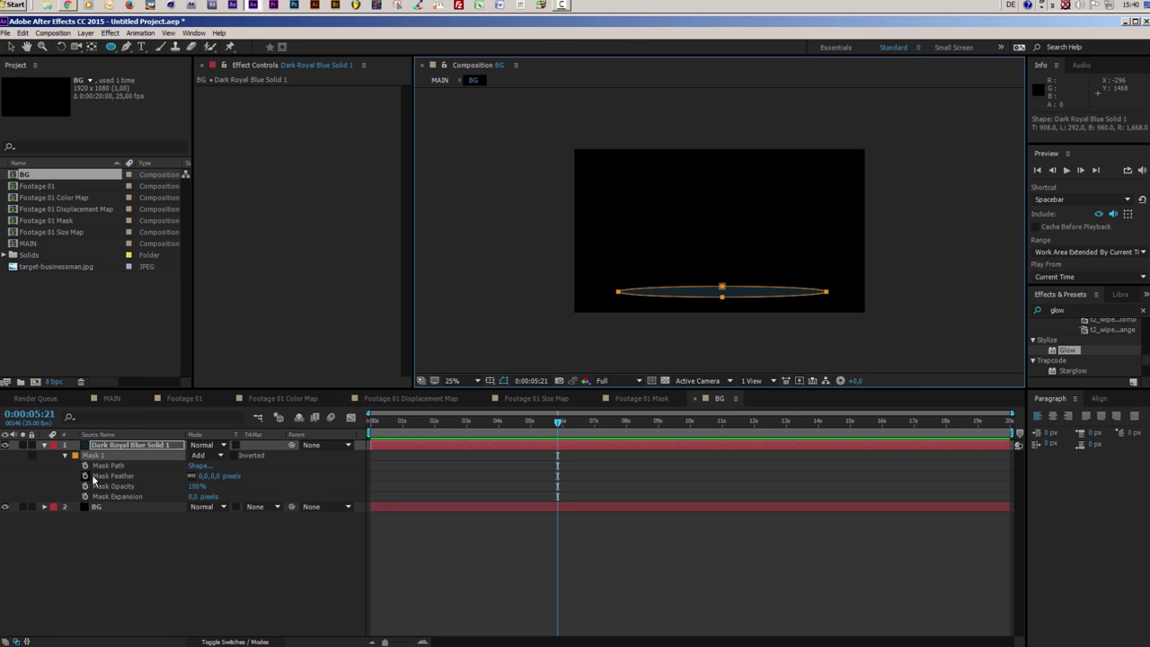
pyautogui.moveTo(213, 481); pyautogui.dragTo(341, 476)
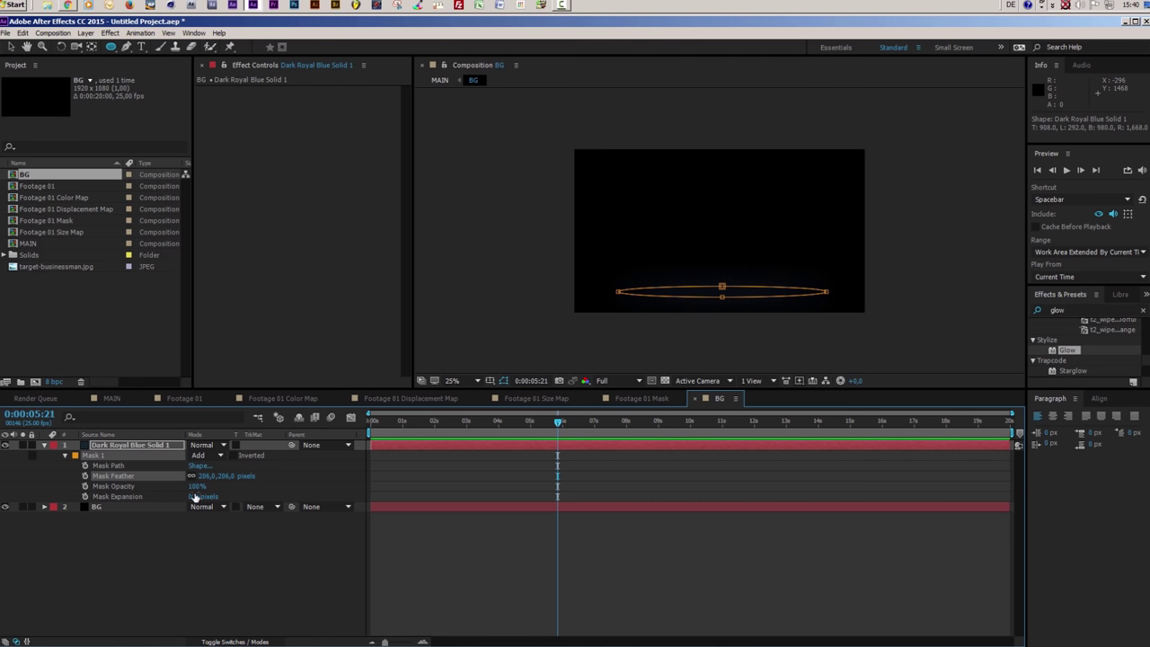
pyautogui.moveTo(200, 499); pyautogui.dragTo(227, 503)
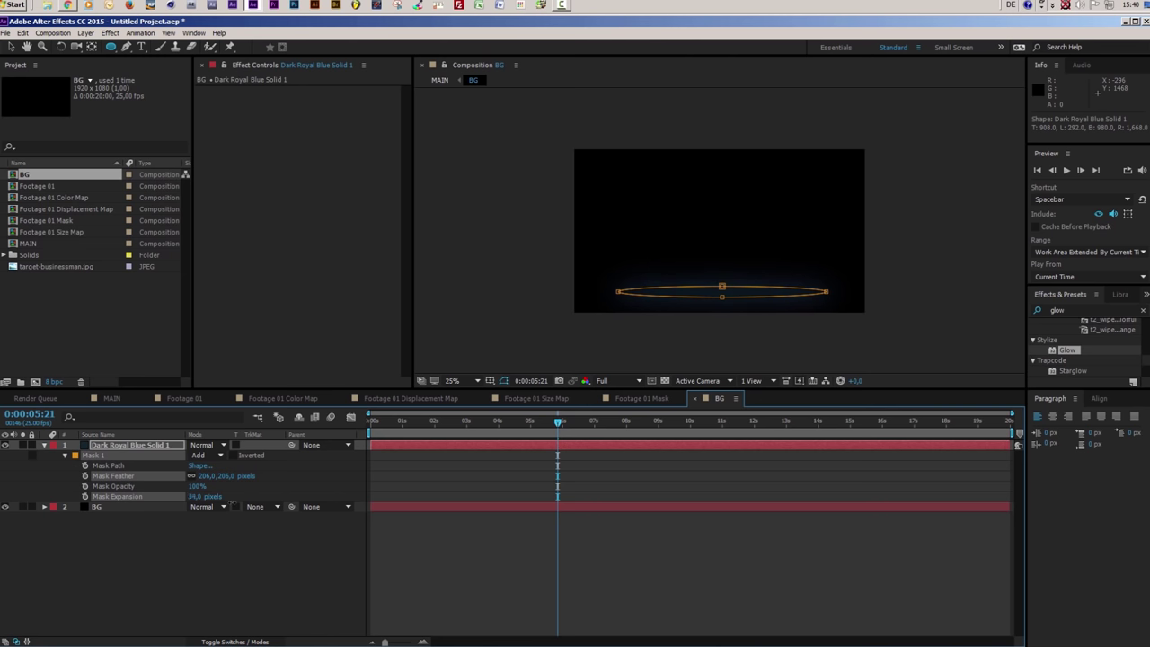
pyautogui.click(467, 545)
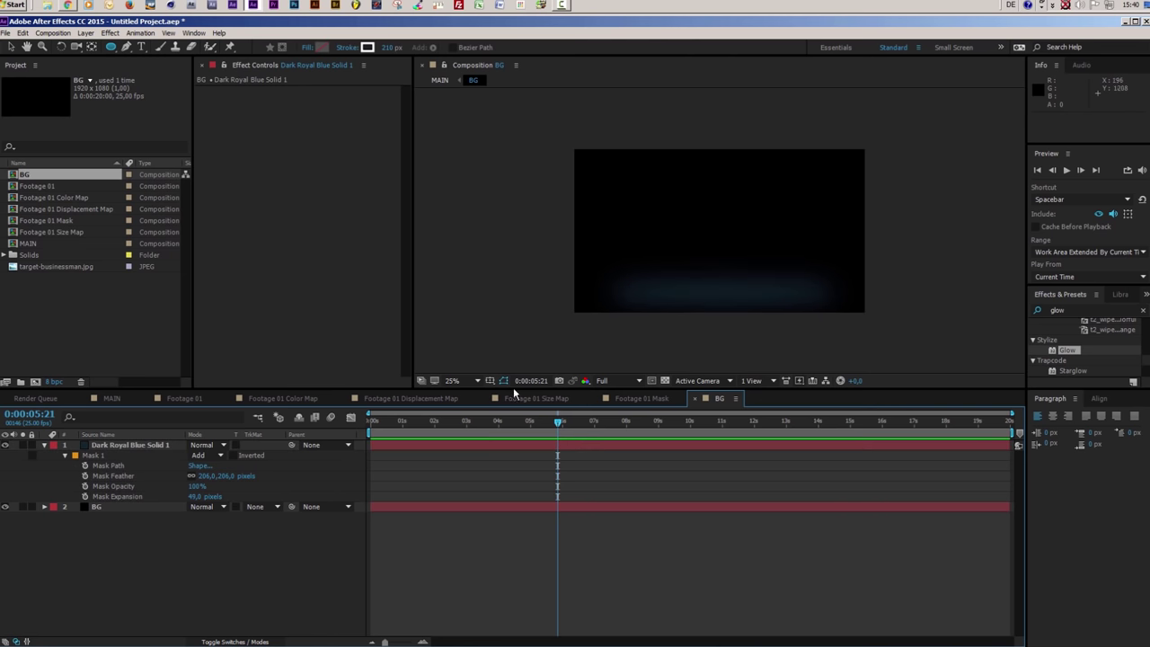
pyautogui.click(184, 497)
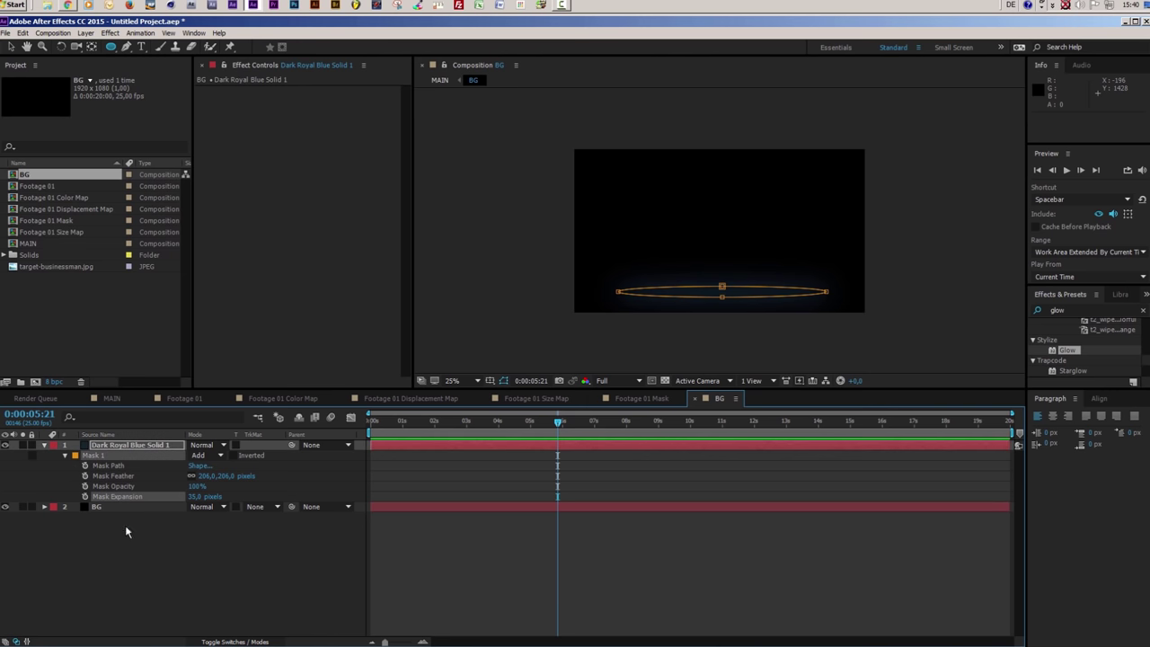
pyautogui.click(97, 455)
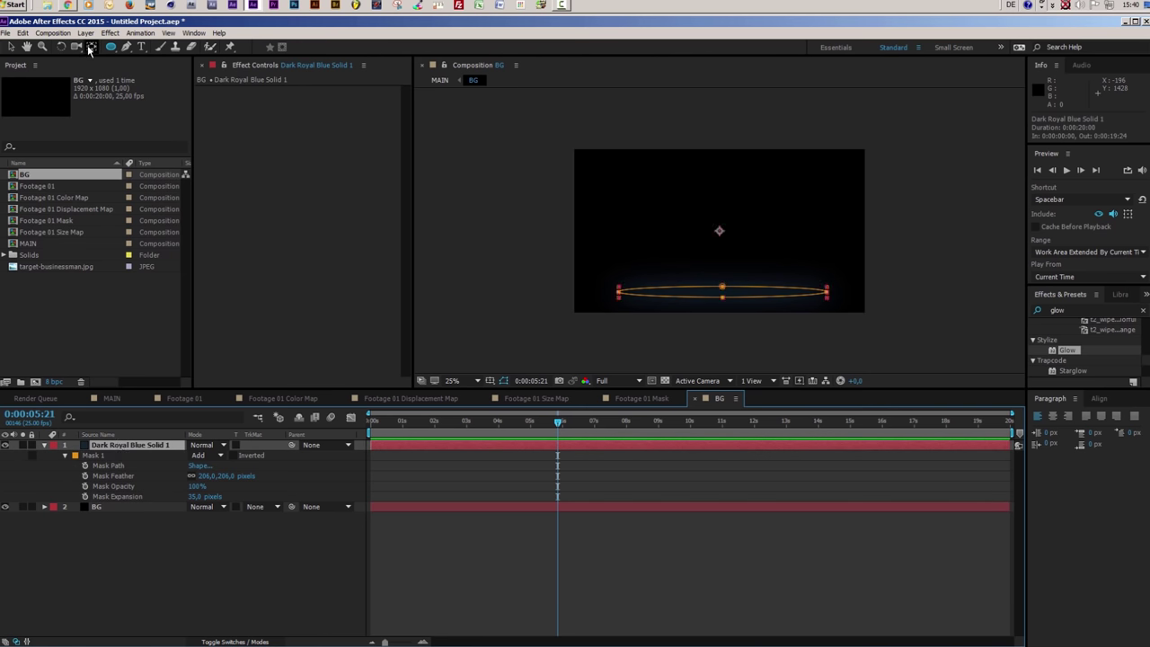